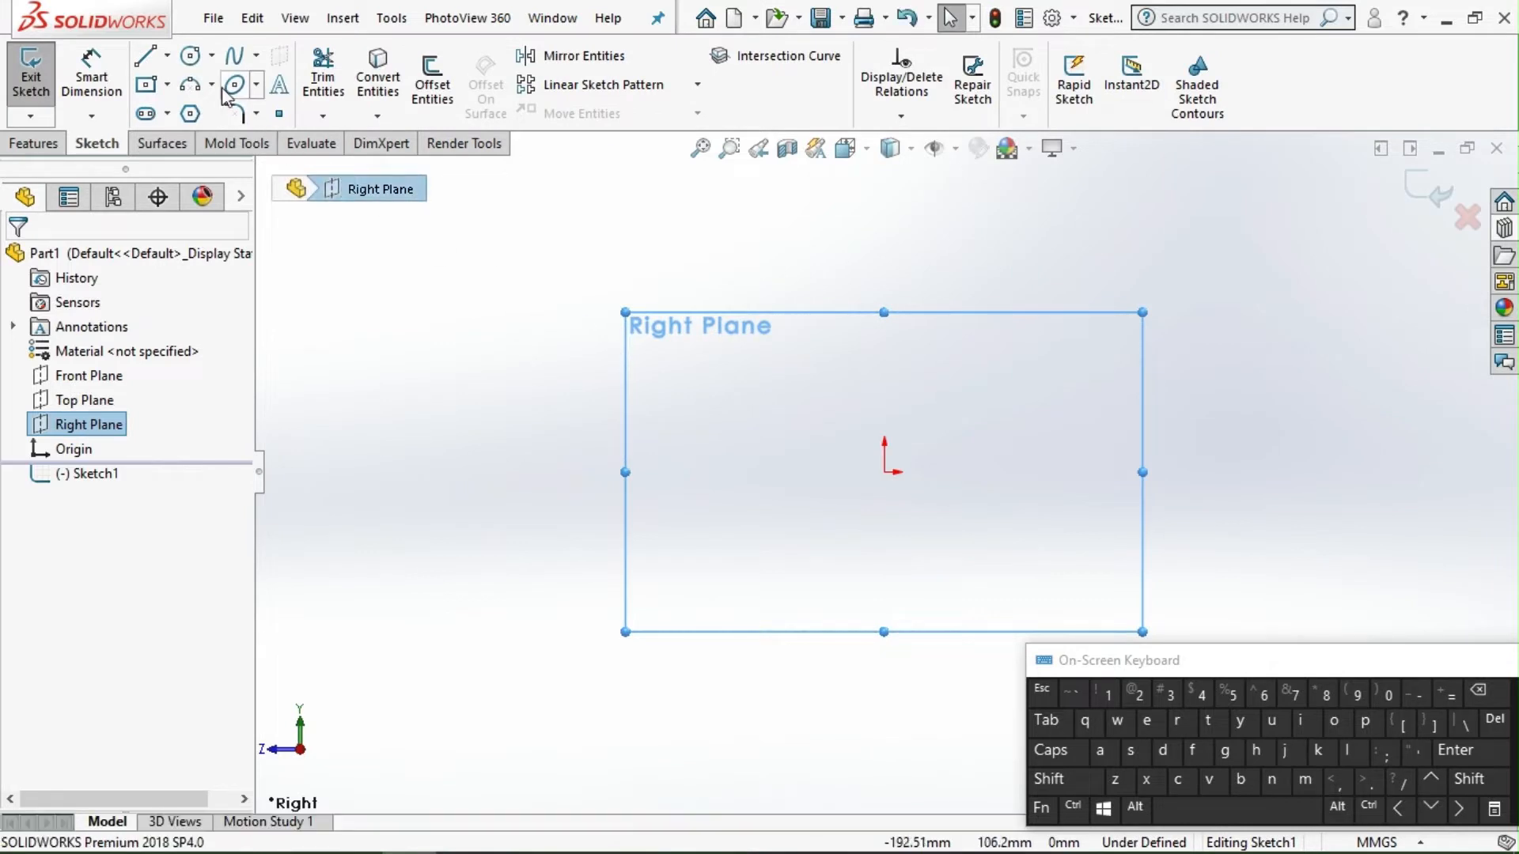
# Sketch a circle centred on the origin on the Right Plane and set its diameter to 37 mm.
pyautogui.click(190, 56)
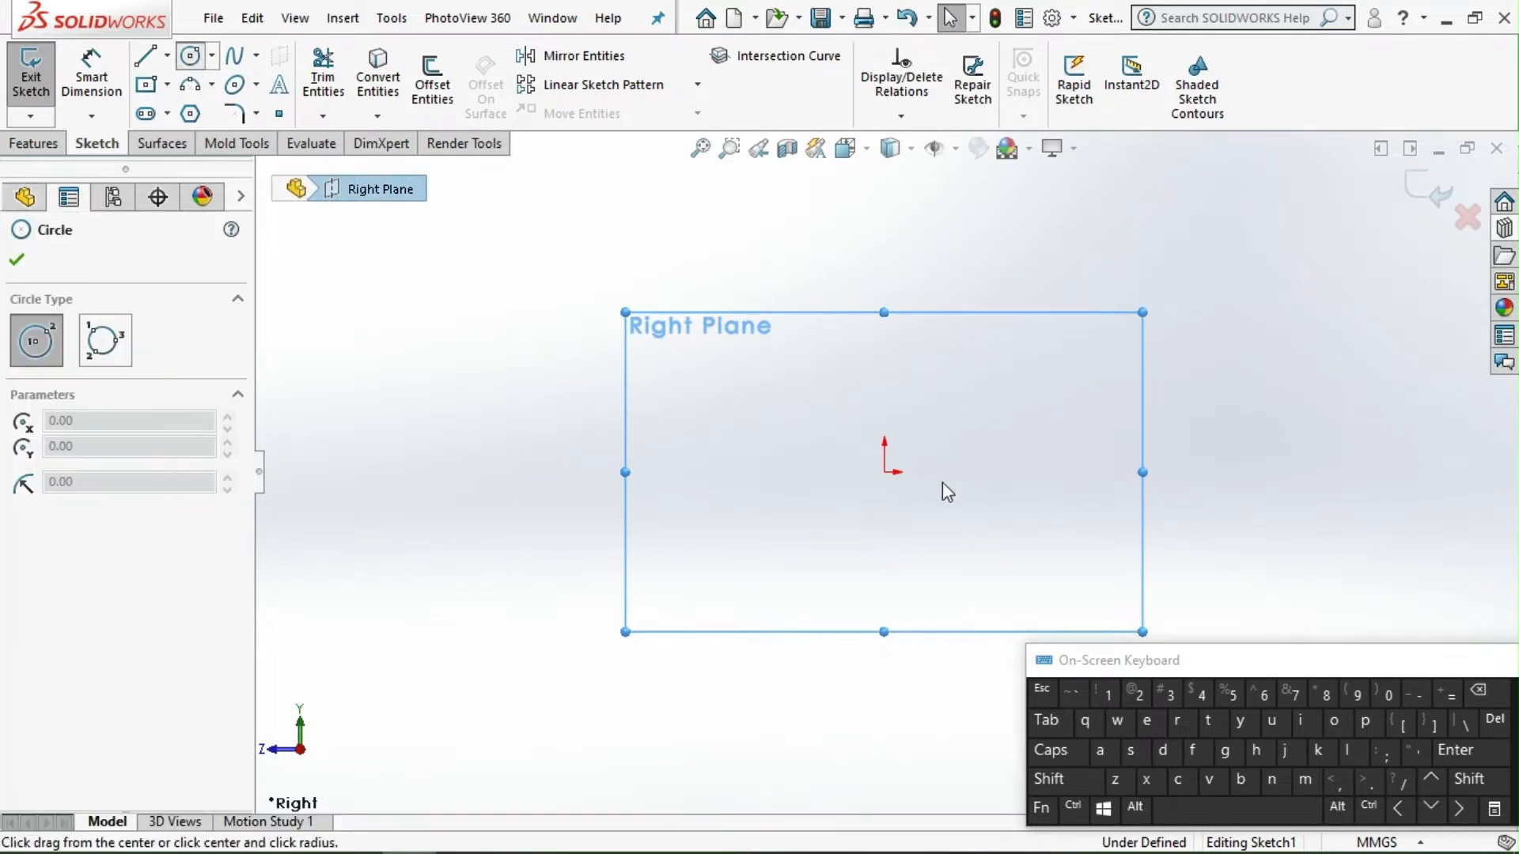
pyautogui.click(885, 472)
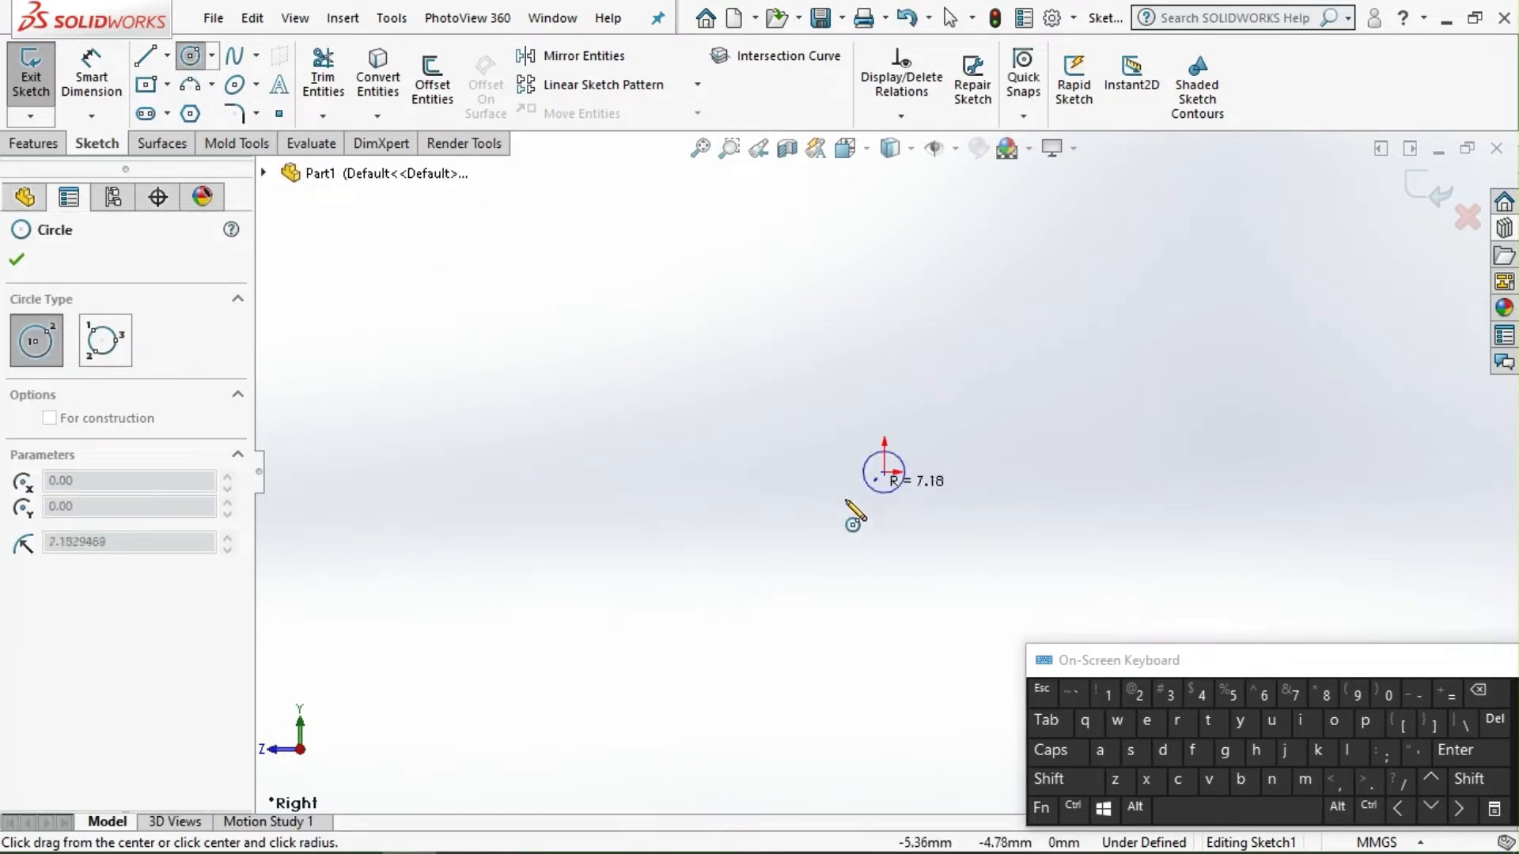
pyautogui.click(772, 470)
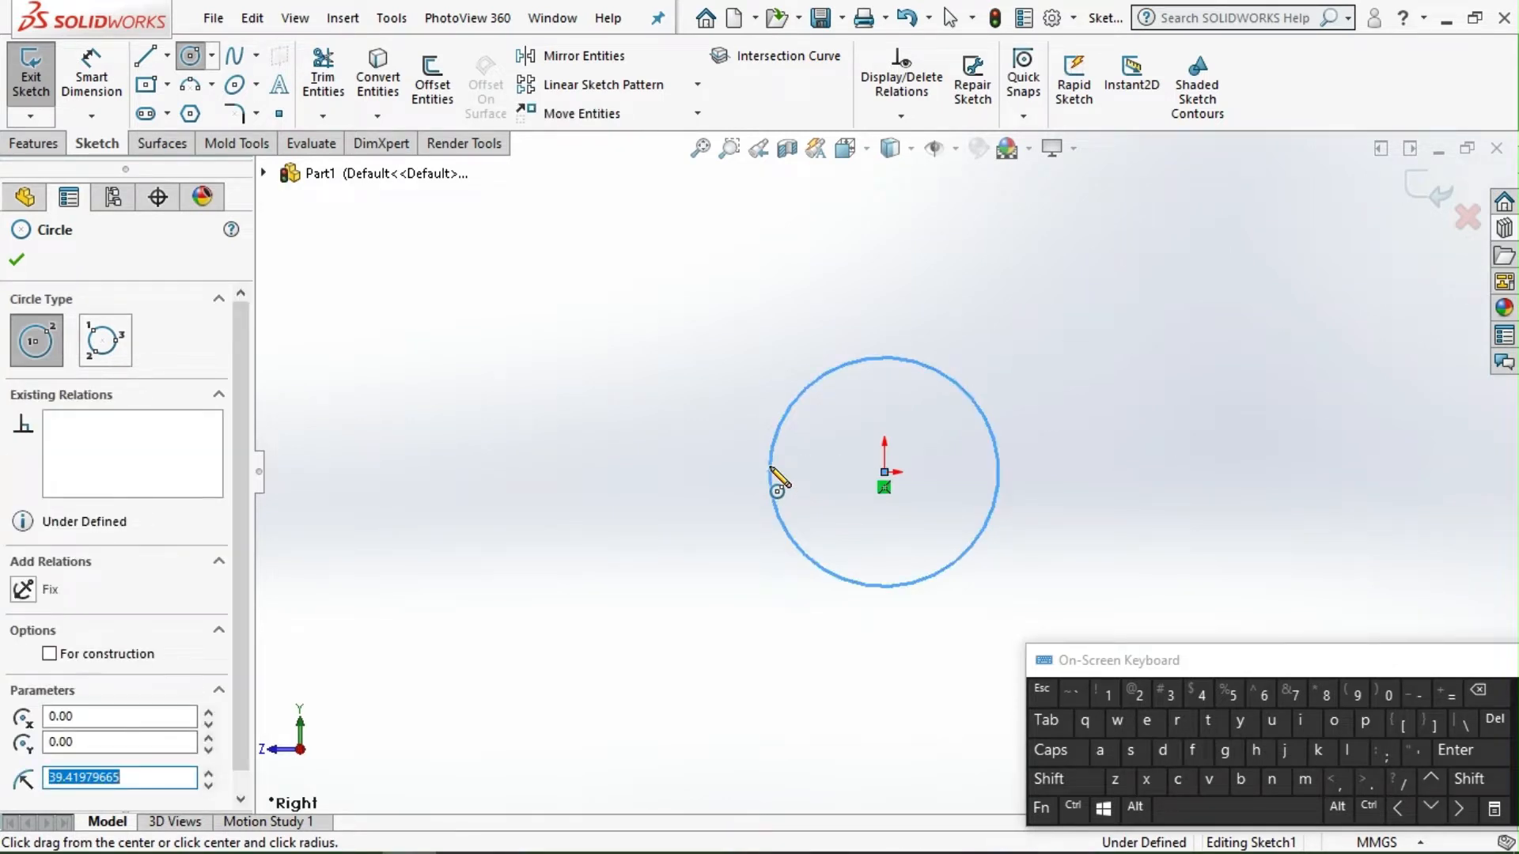
pyautogui.click(91, 75)
pyautogui.click(779, 432)
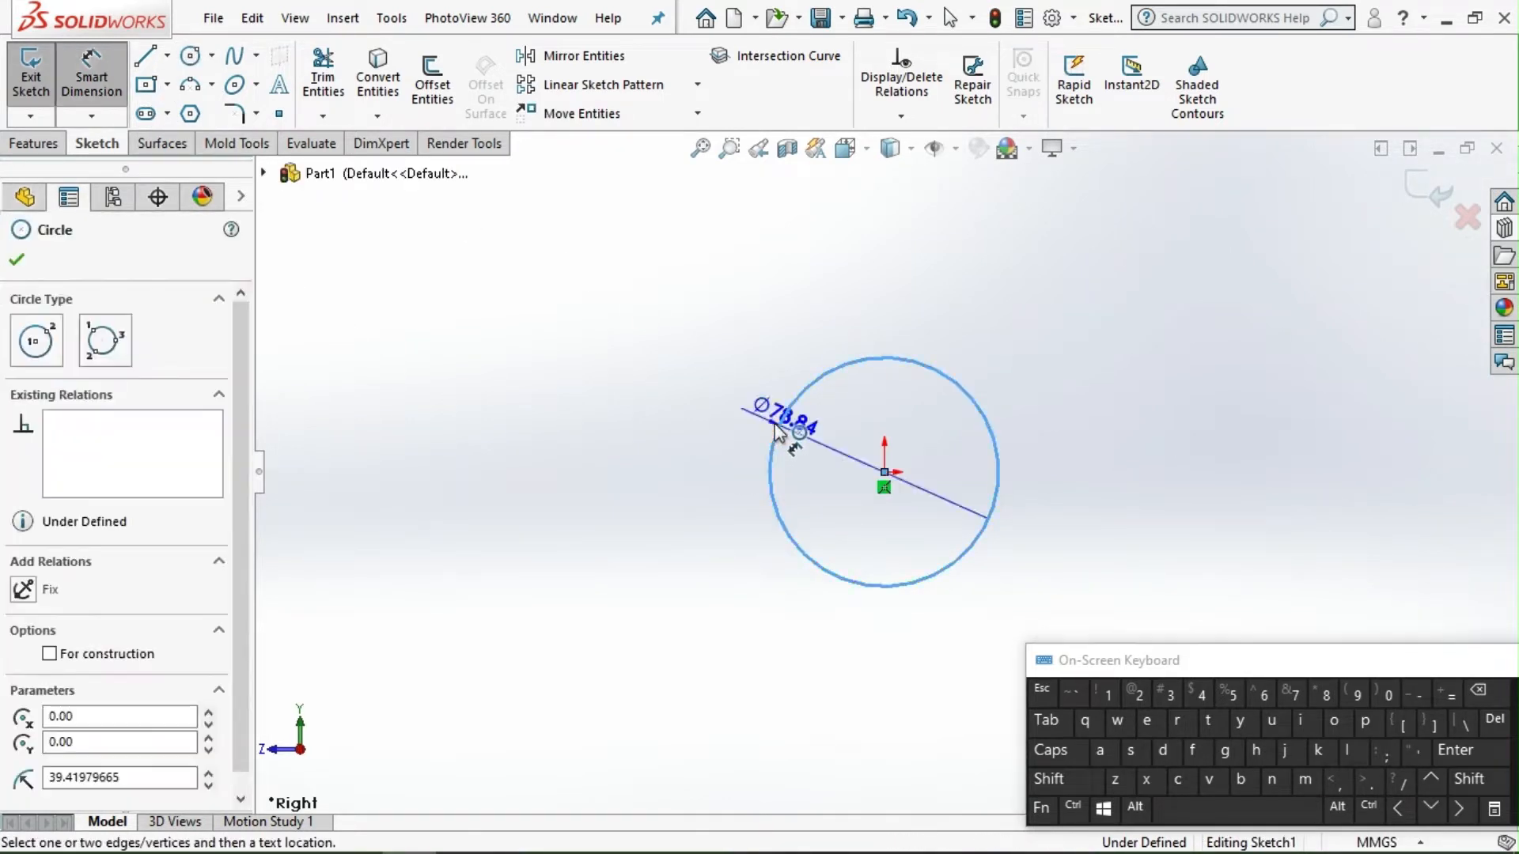
pyautogui.click(741, 447)
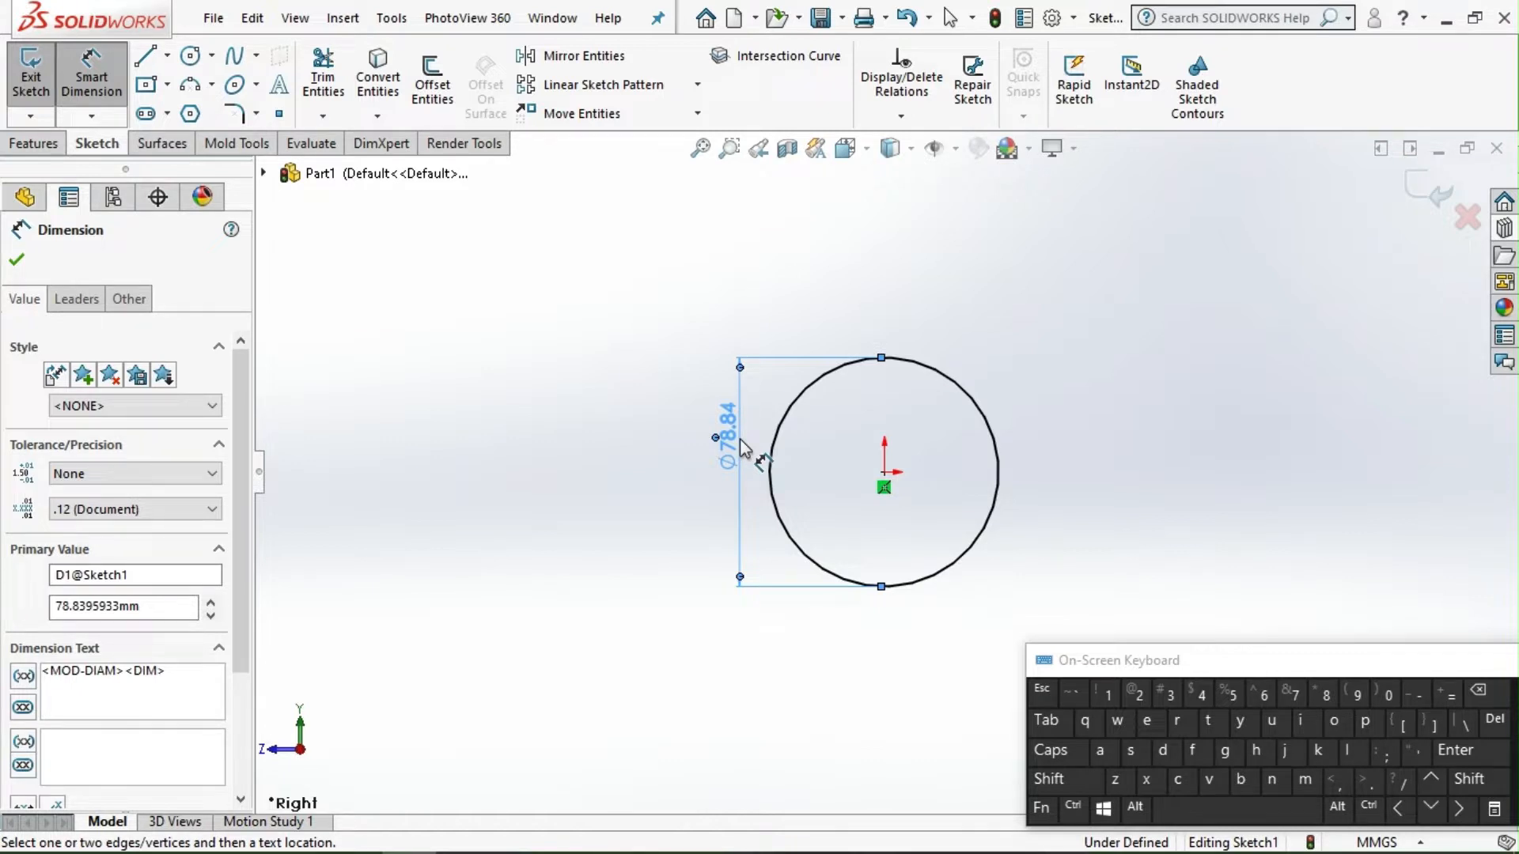
pyautogui.click(739, 439)
pyautogui.write('37')
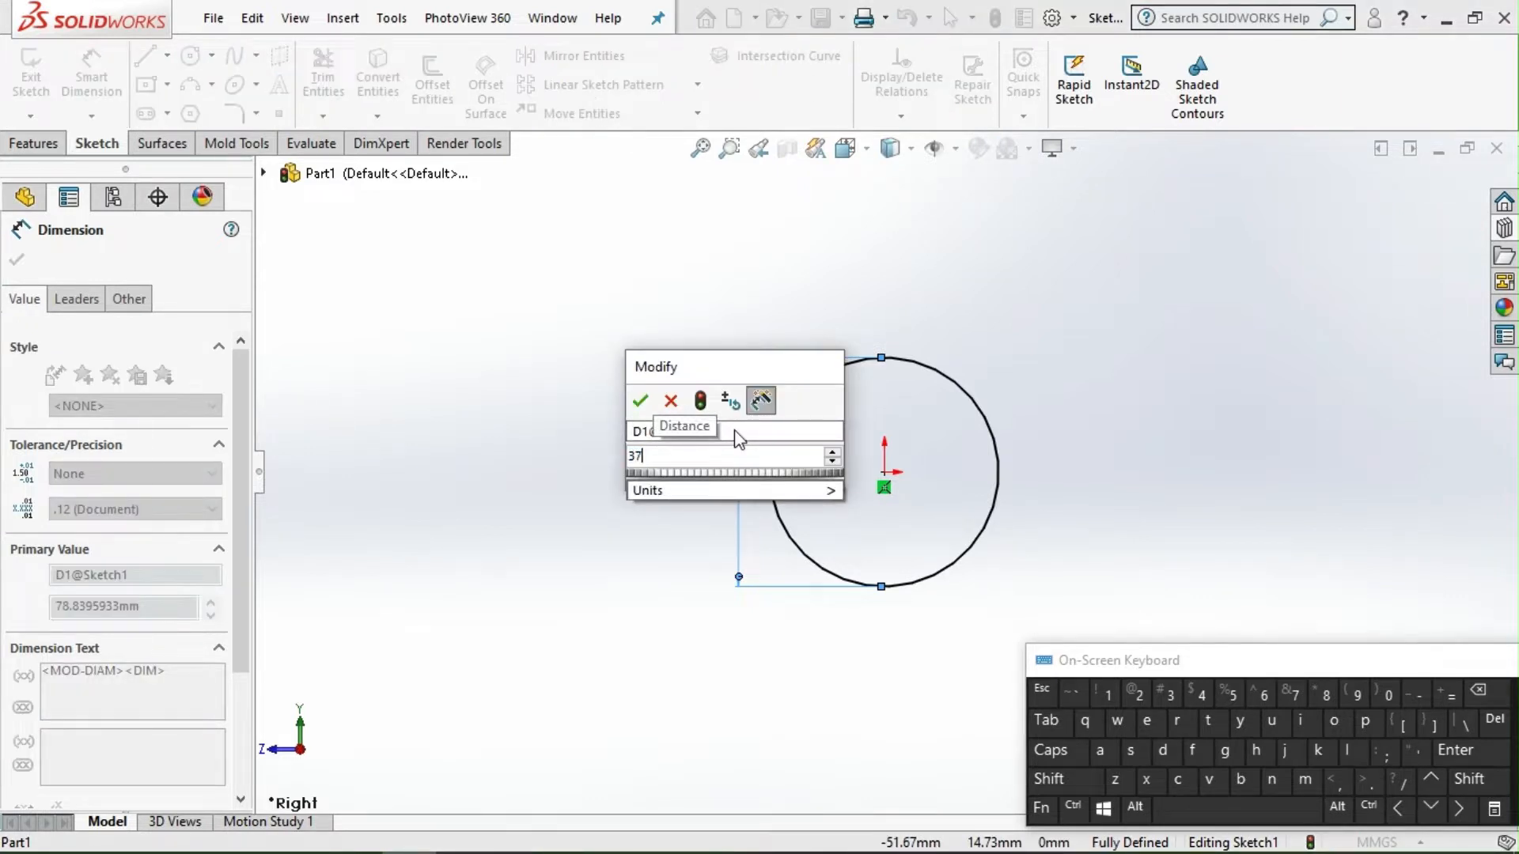
pyautogui.press('Return')
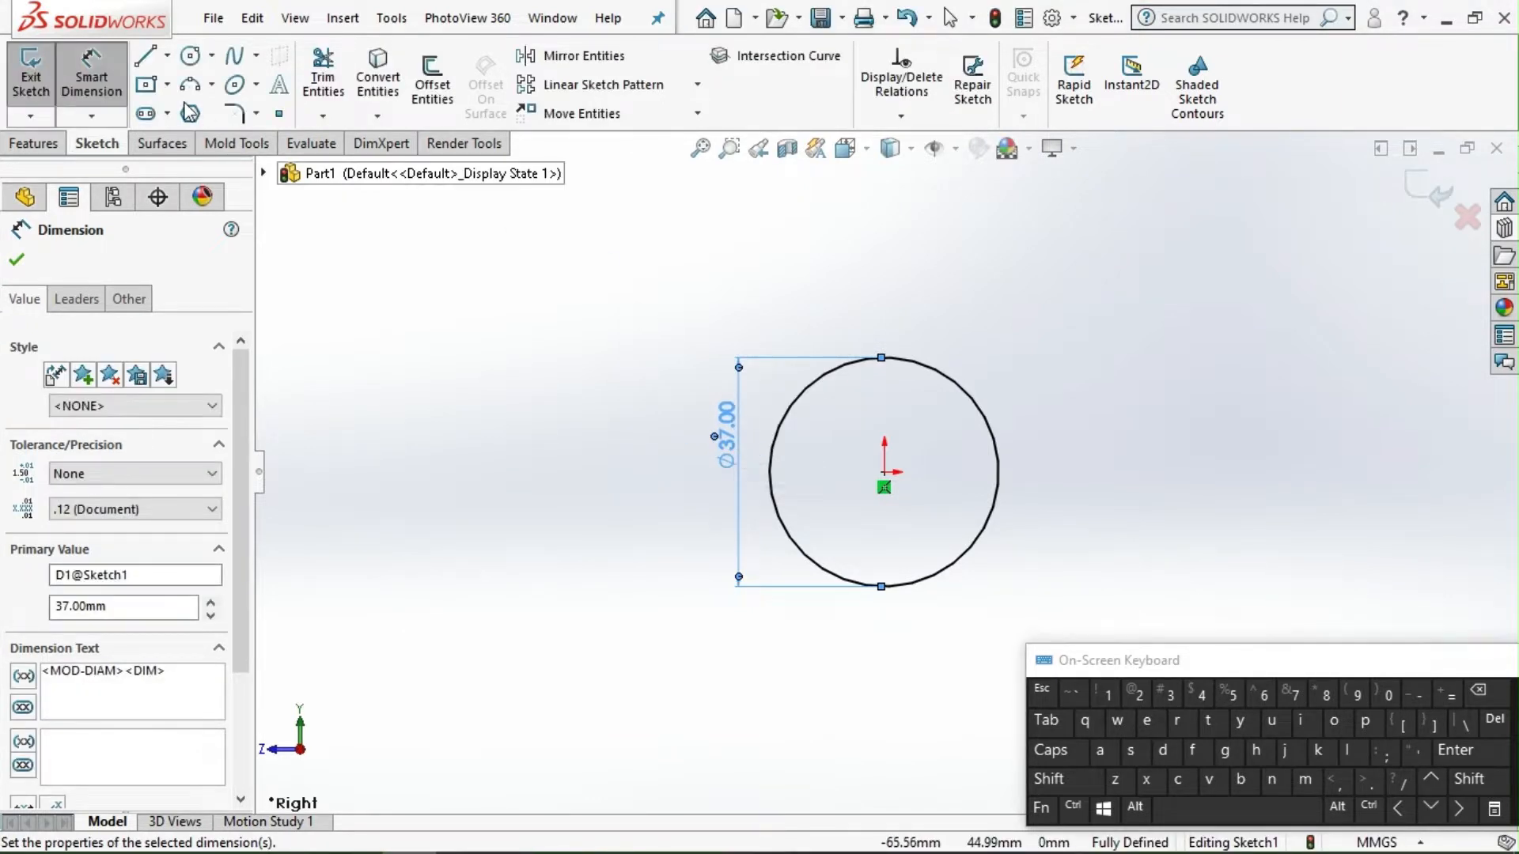
# Sketch a second, larger circle centred on the origin and set its diameter to 43 mm.
pyautogui.click(190, 55)
pyautogui.click(885, 472)
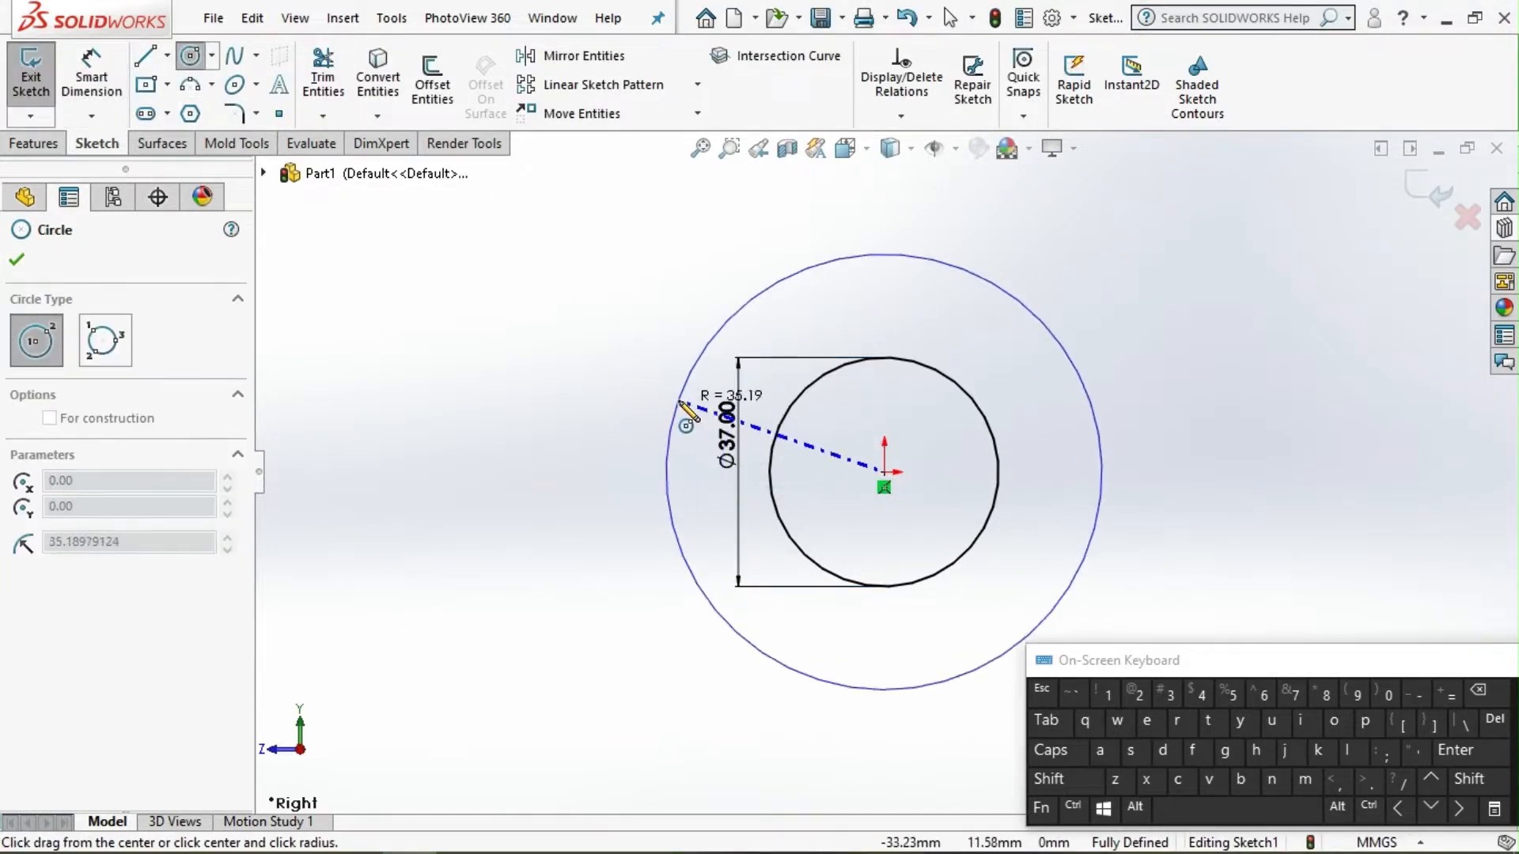
pyautogui.click(696, 373)
pyautogui.click(91, 79)
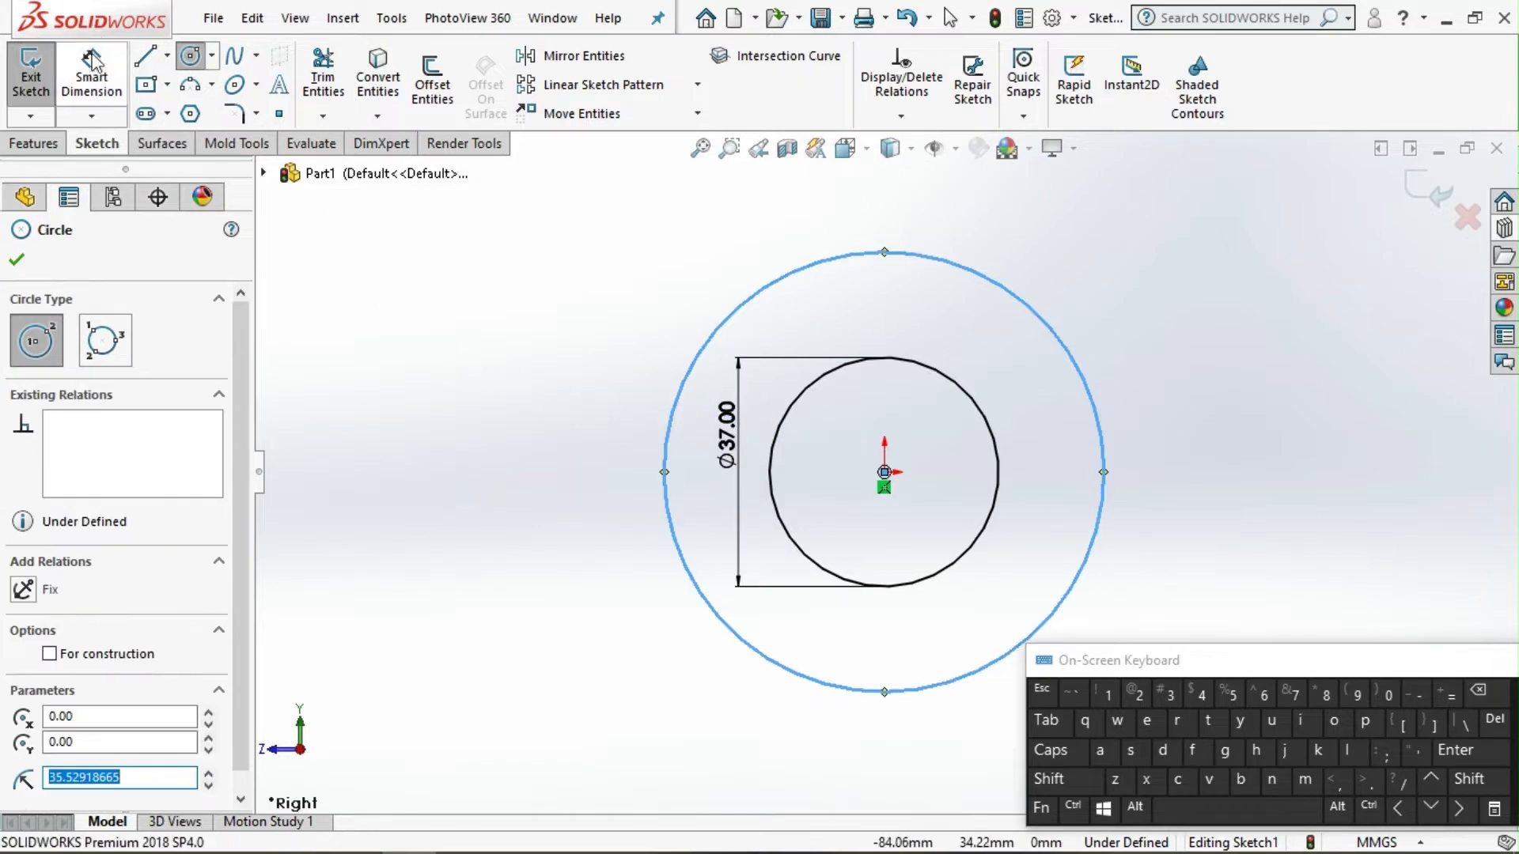
pyautogui.click(777, 281)
pyautogui.click(519, 431)
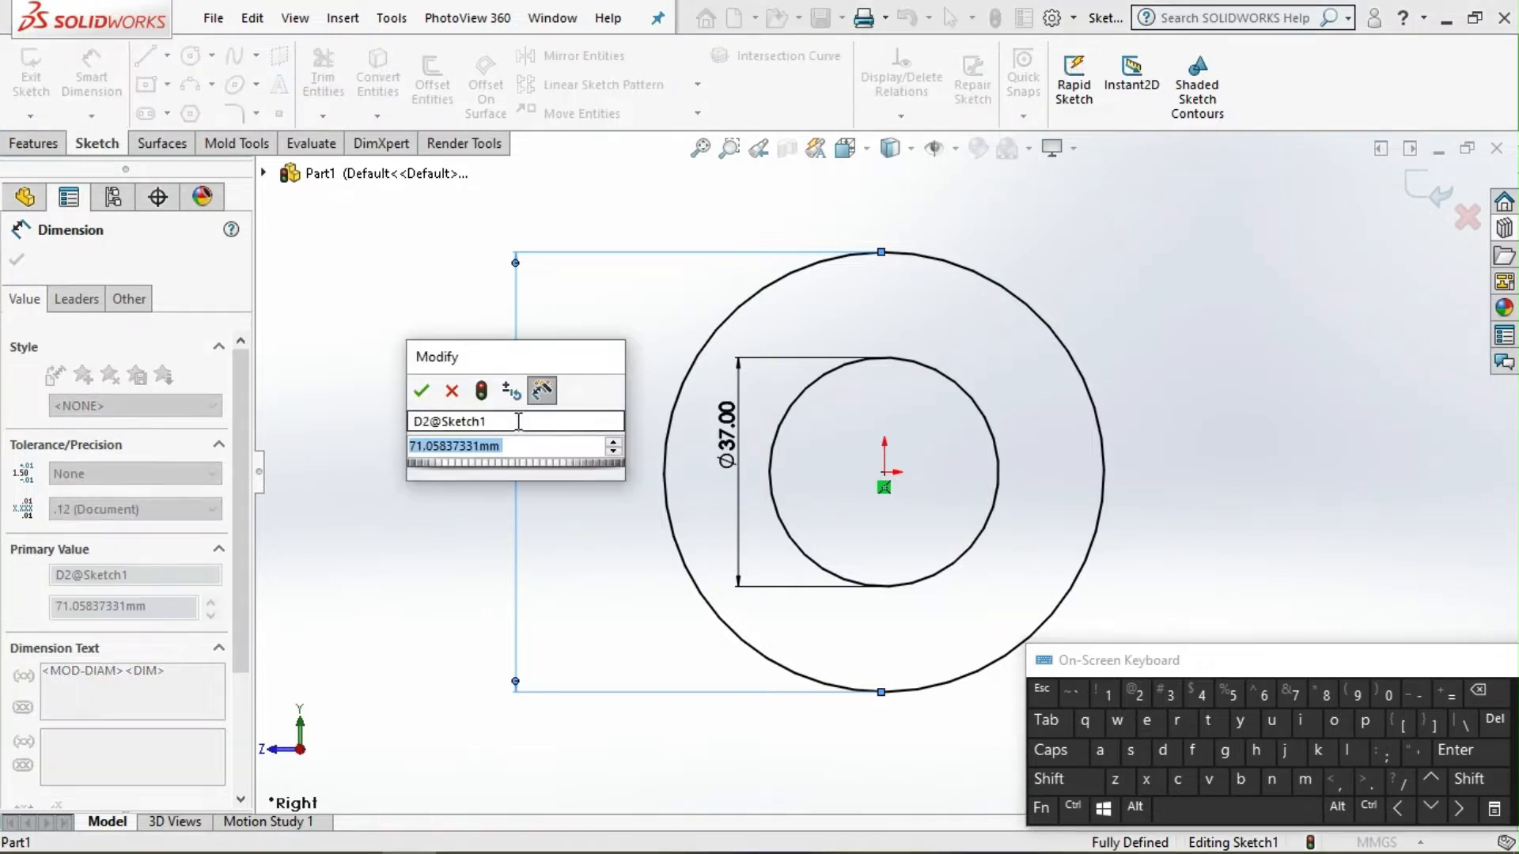
pyautogui.write('4')
pyautogui.press('Return')
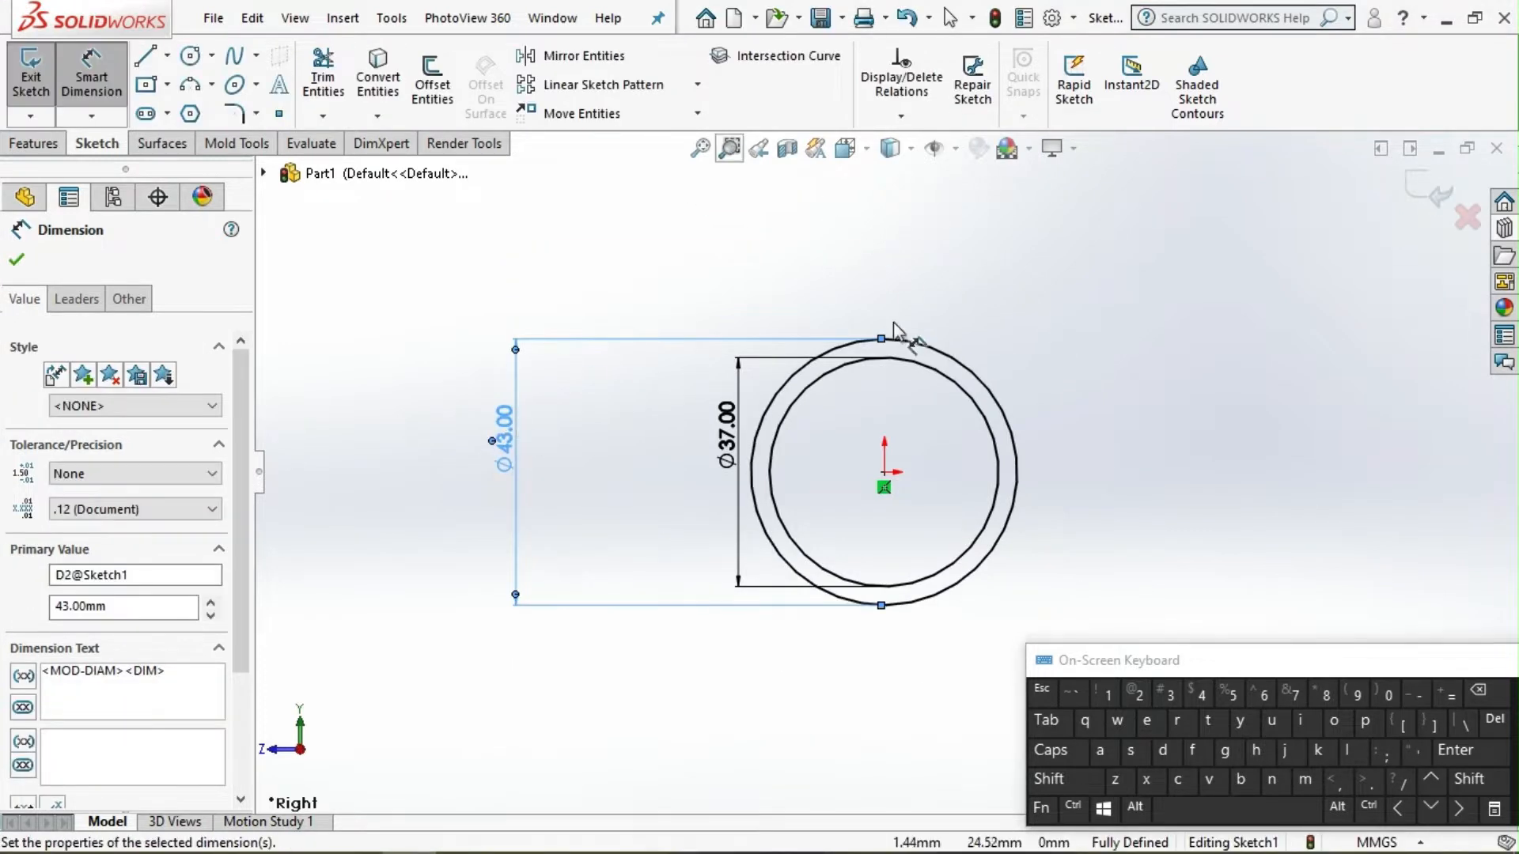
# Dimension the radial gap between the inner and outer circles.
pyautogui.click(970, 392)
pyautogui.click(981, 385)
pyautogui.click(1052, 337)
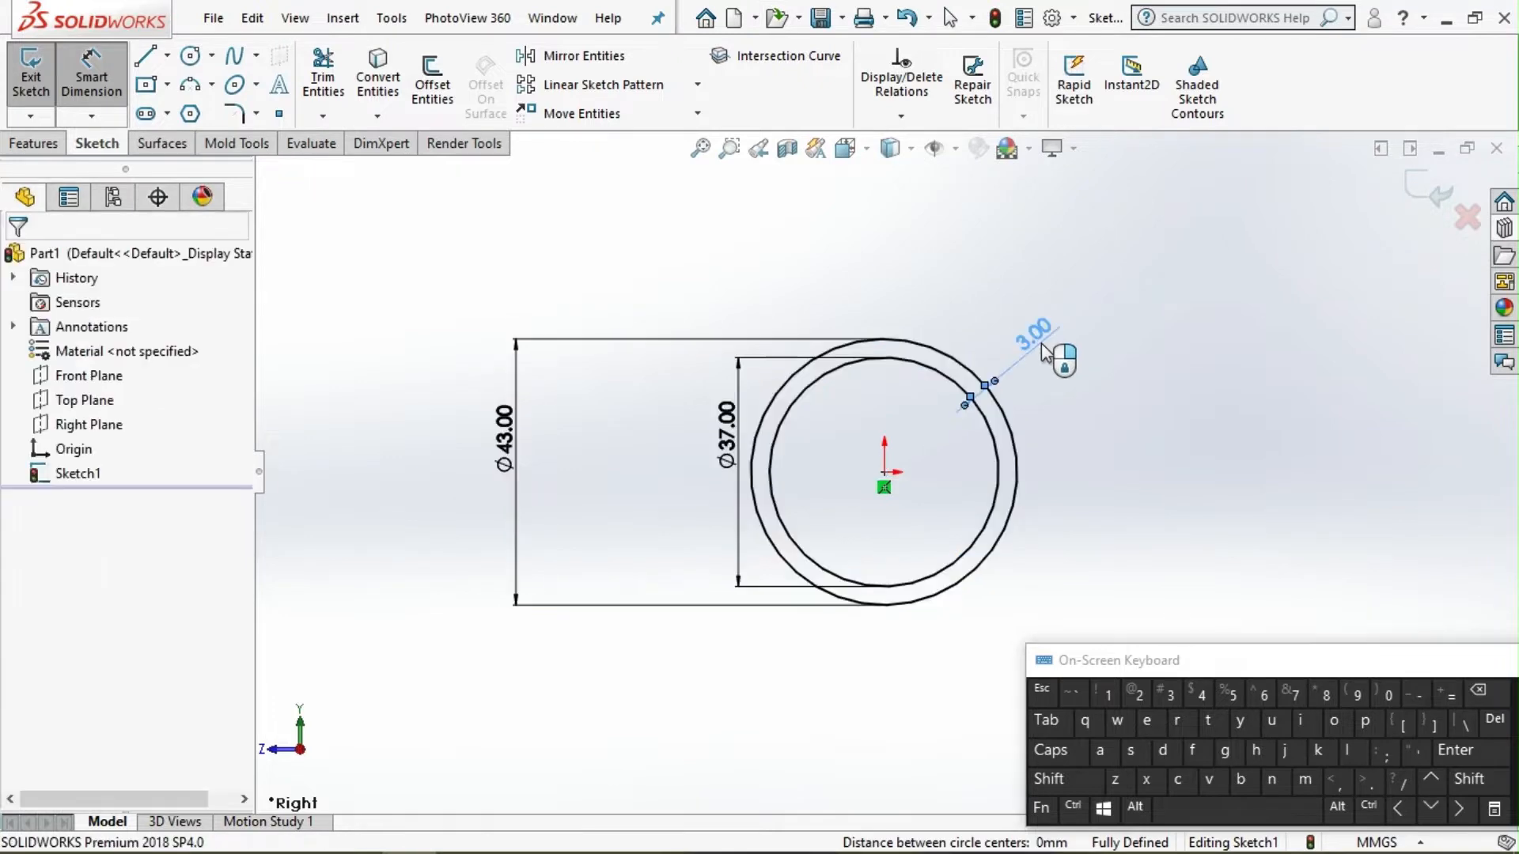
# Extrude the ring profile as a blind boss with a depth of 18 mm.
pyautogui.click(32, 146)
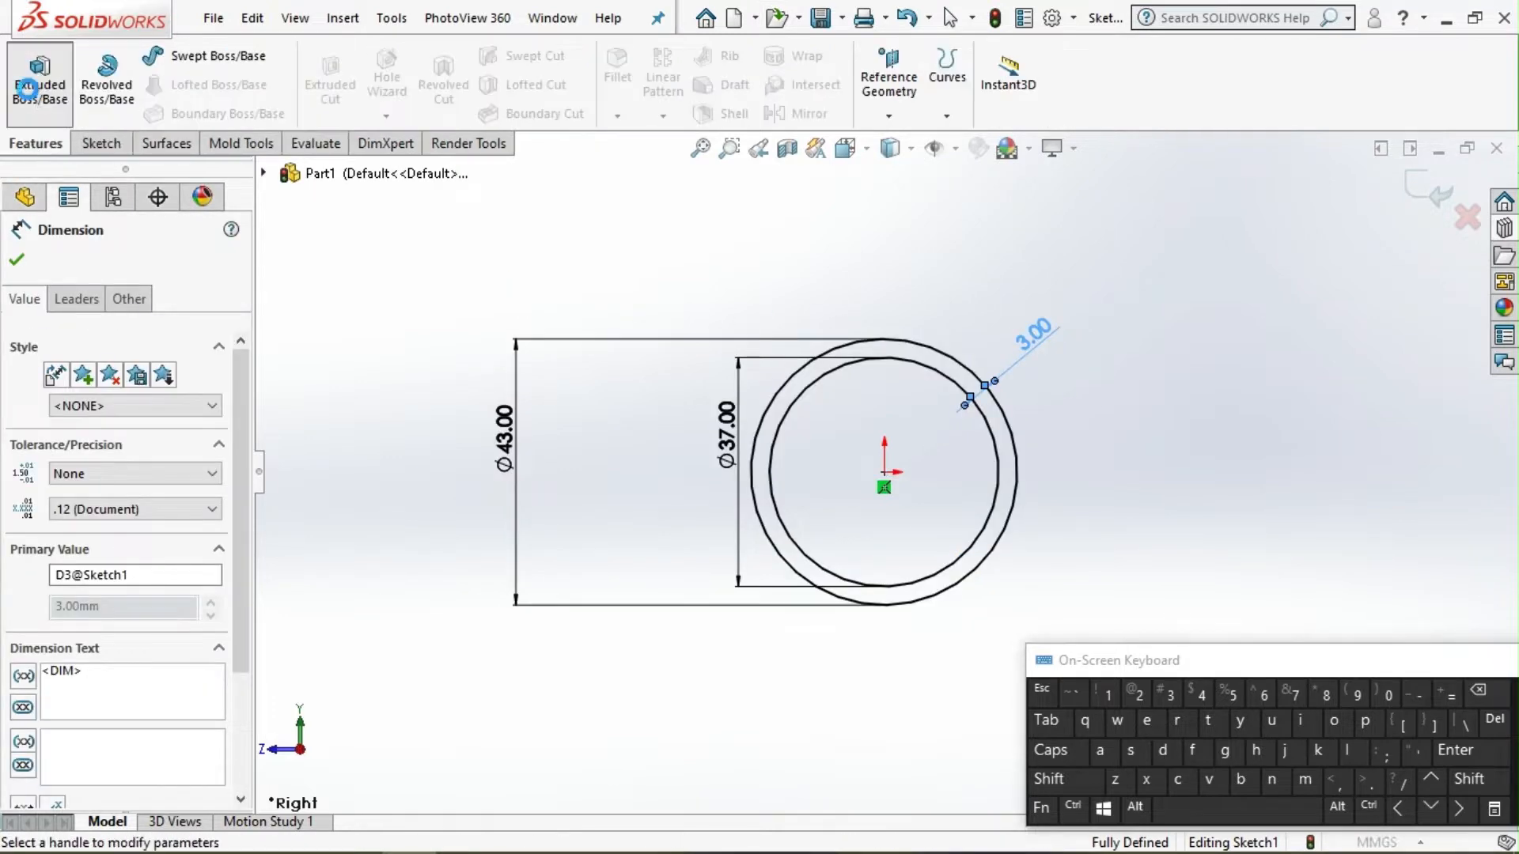
pyautogui.click(31, 96)
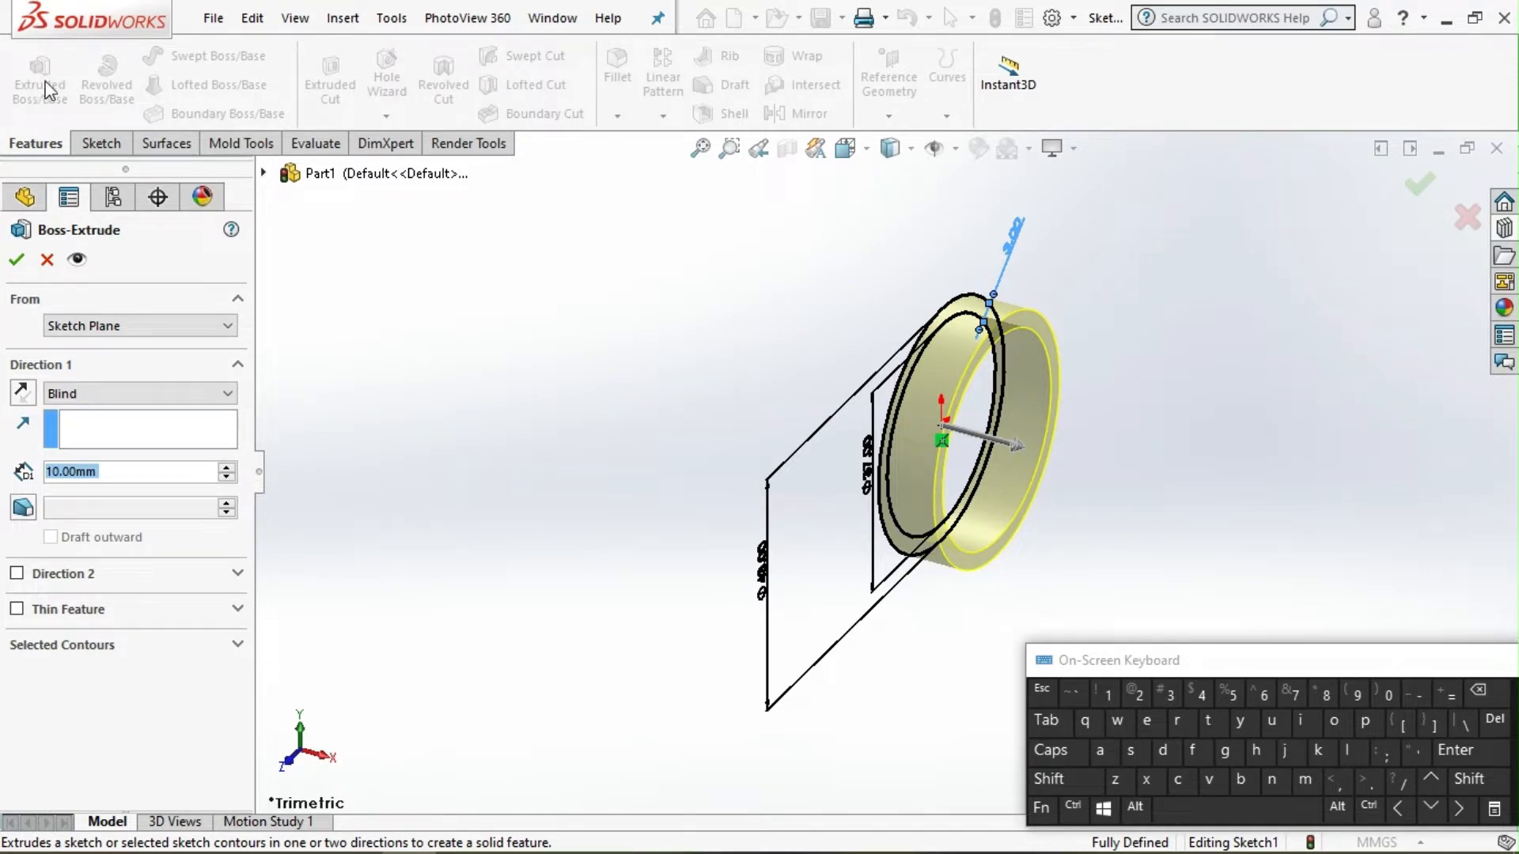
pyautogui.write('18')
pyautogui.press('Return')
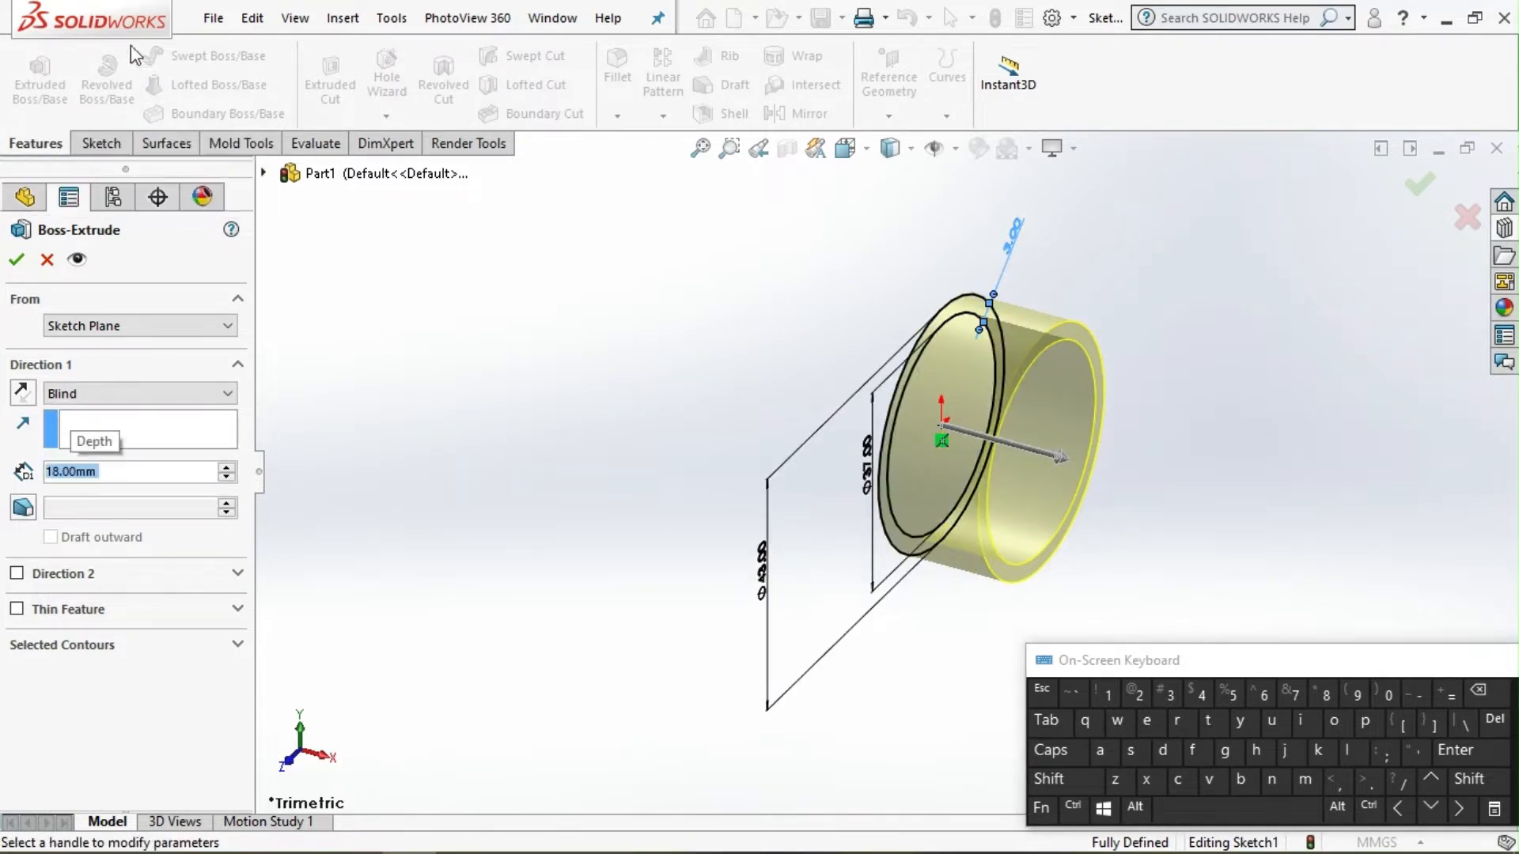
pyautogui.click(17, 259)
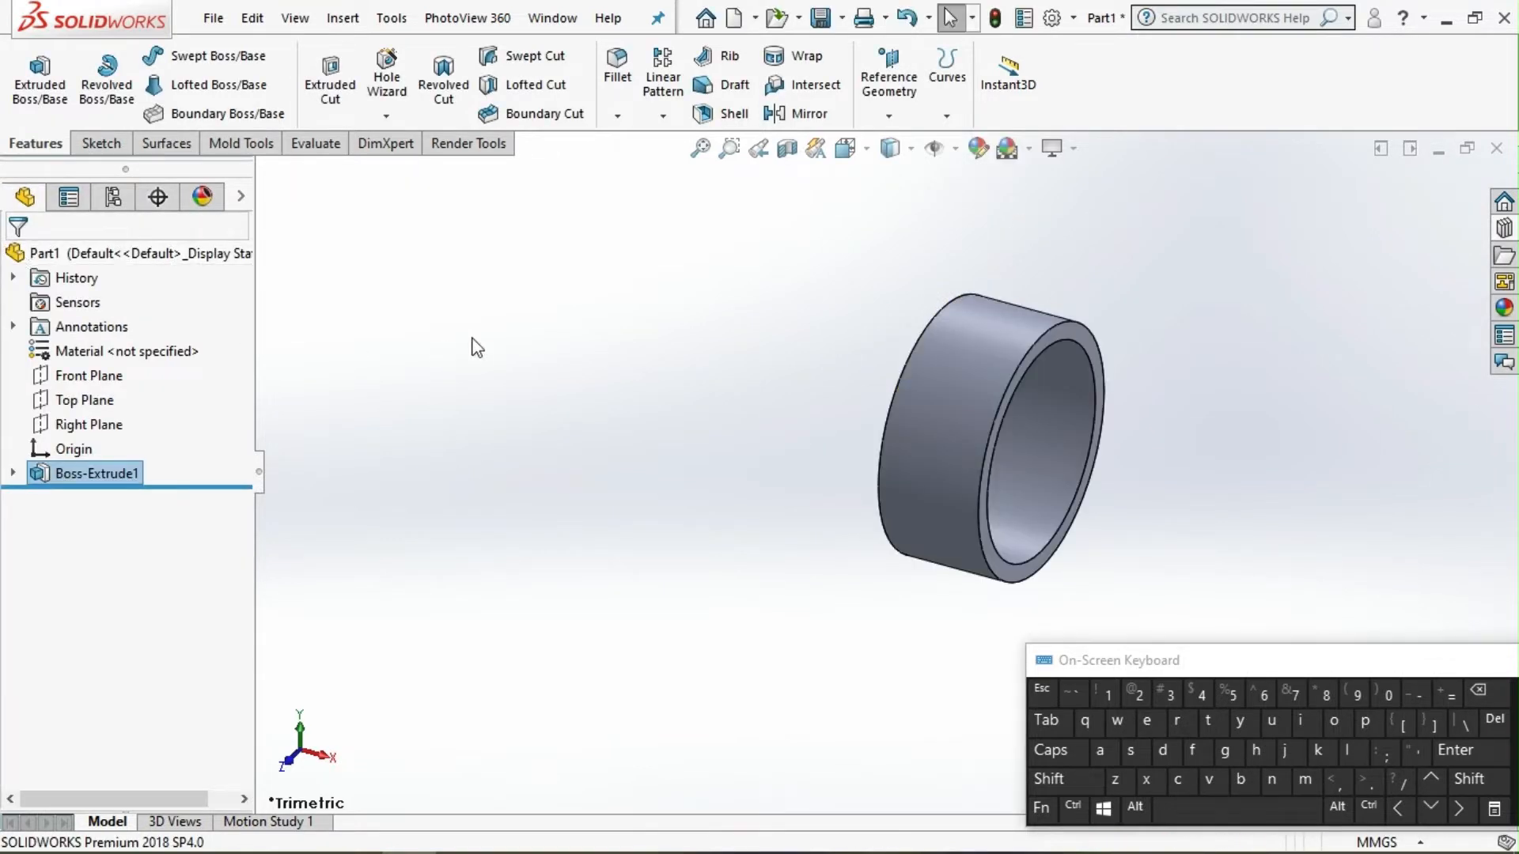
# Examine the extruded ring from the front and right views and at an angle.
pyautogui.click(846, 149)
pyautogui.click(890, 242)
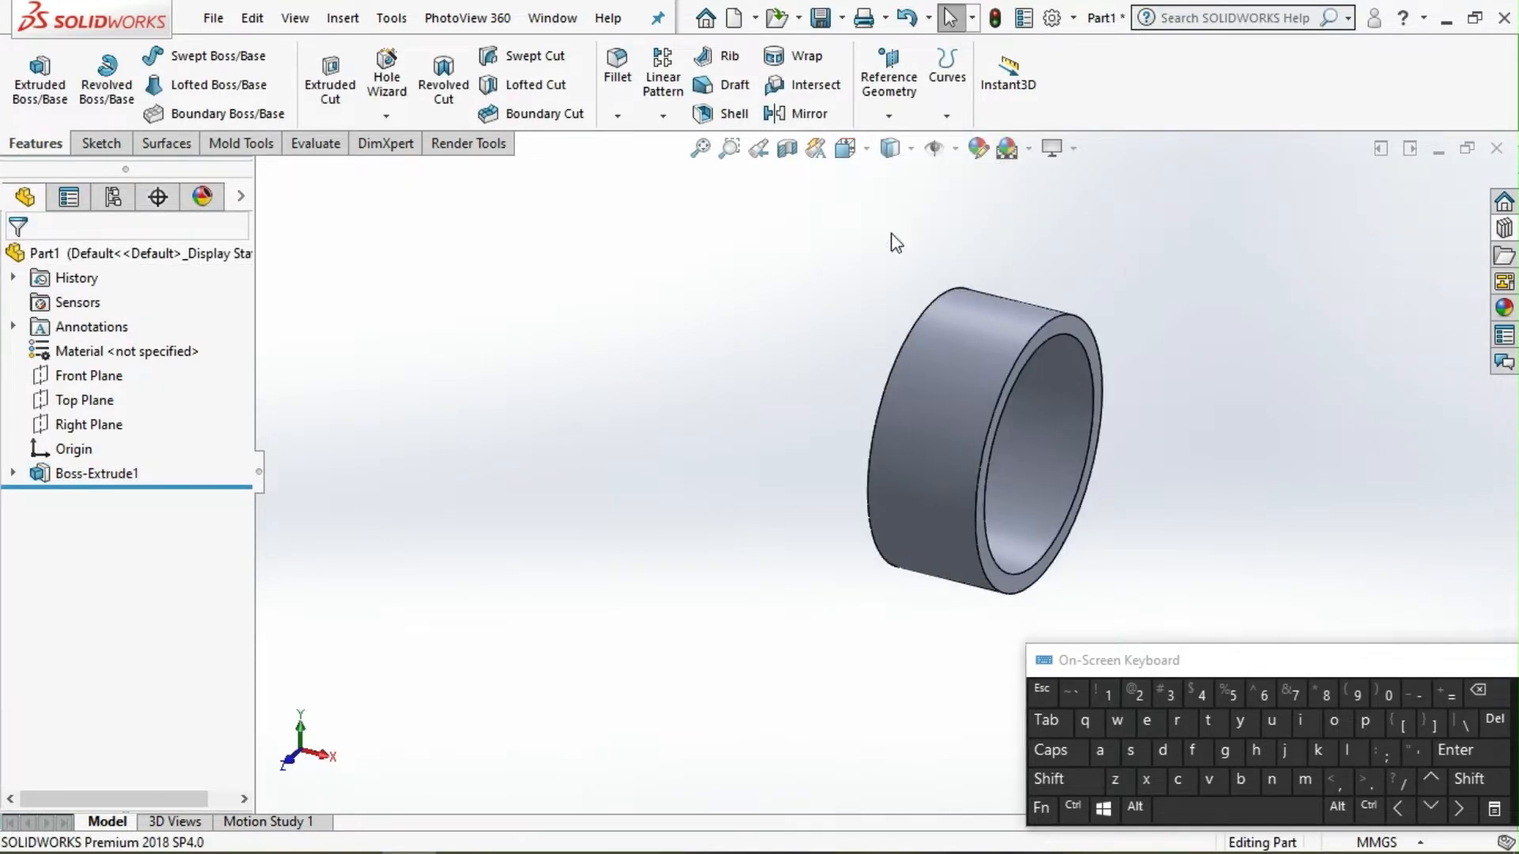
pyautogui.click(846, 148)
pyautogui.click(907, 245)
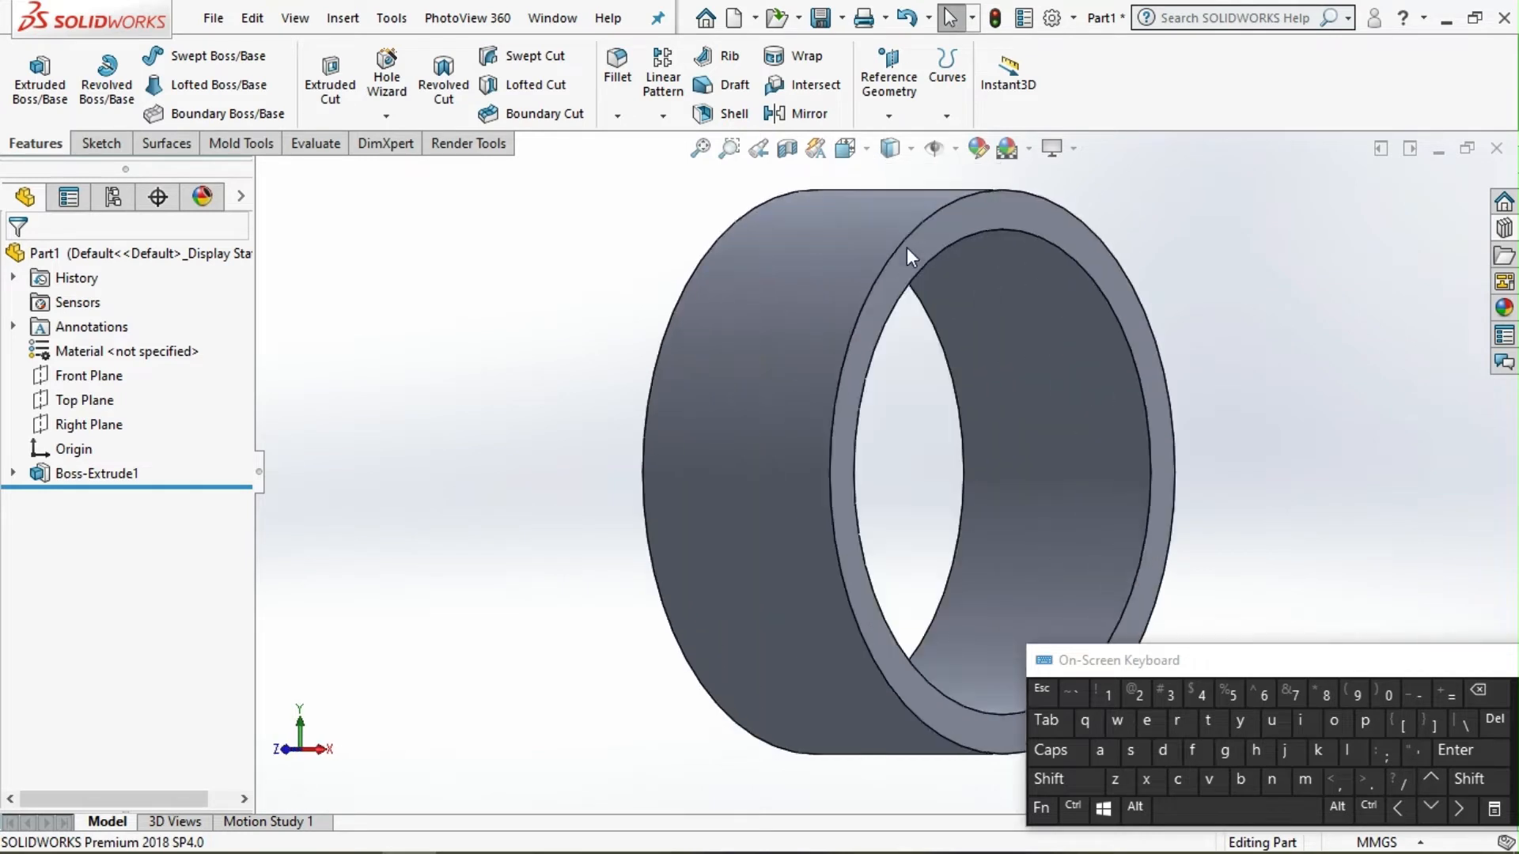
pyautogui.moveTo(740, 260); pyautogui.dragTo(802, 355, button='middle')
pyautogui.scroll(-5, 909, 363)
pyautogui.scroll(5, 766, 329)
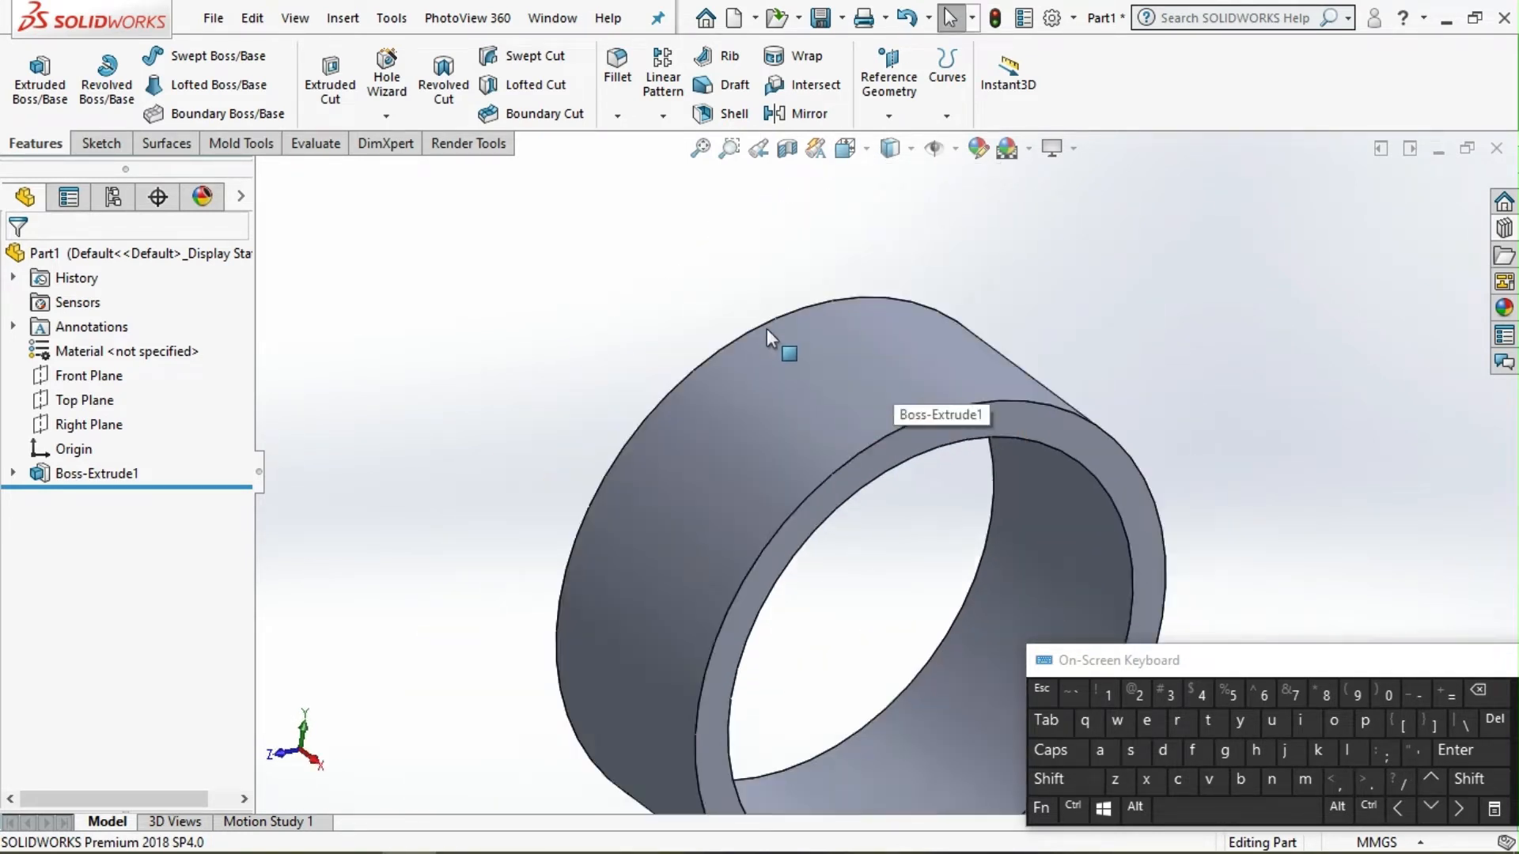
pyautogui.scroll(-3, 865, 382)
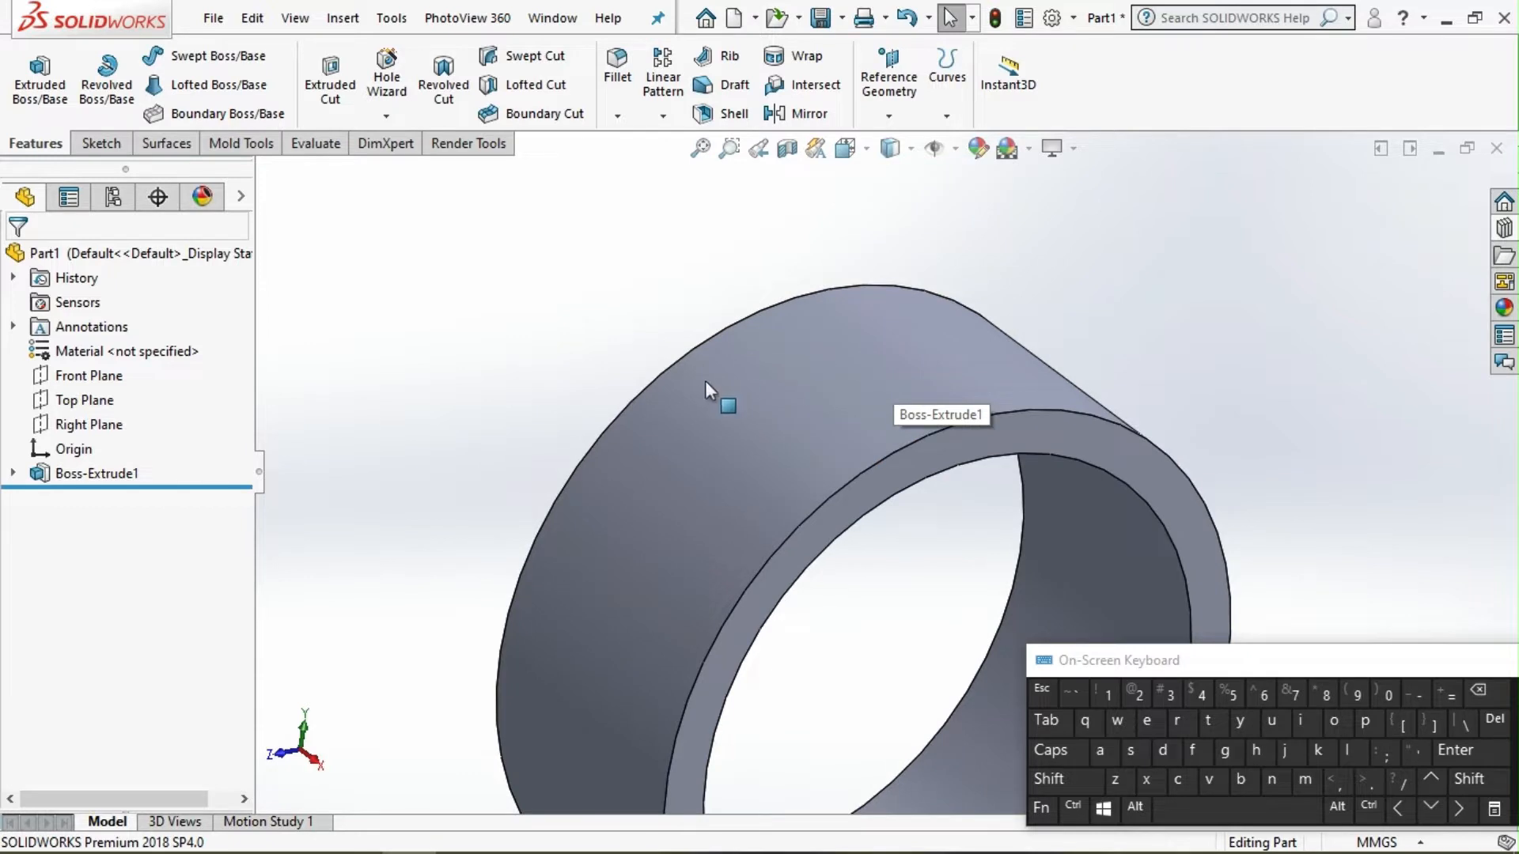
pyautogui.scroll(3, 810, 406)
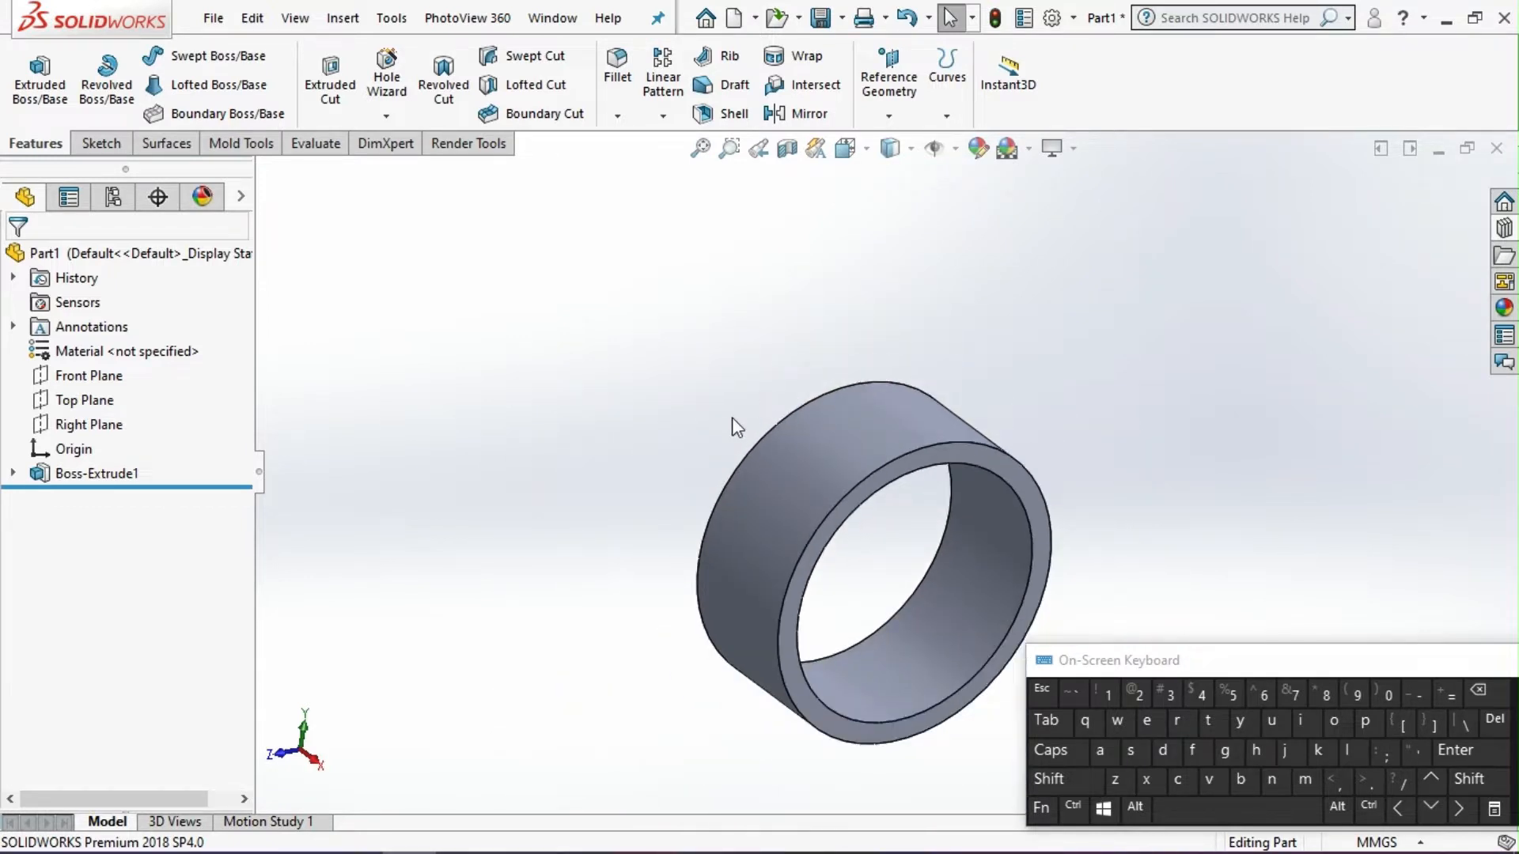
pyautogui.click(845, 149)
pyautogui.click(879, 241)
pyautogui.click(848, 150)
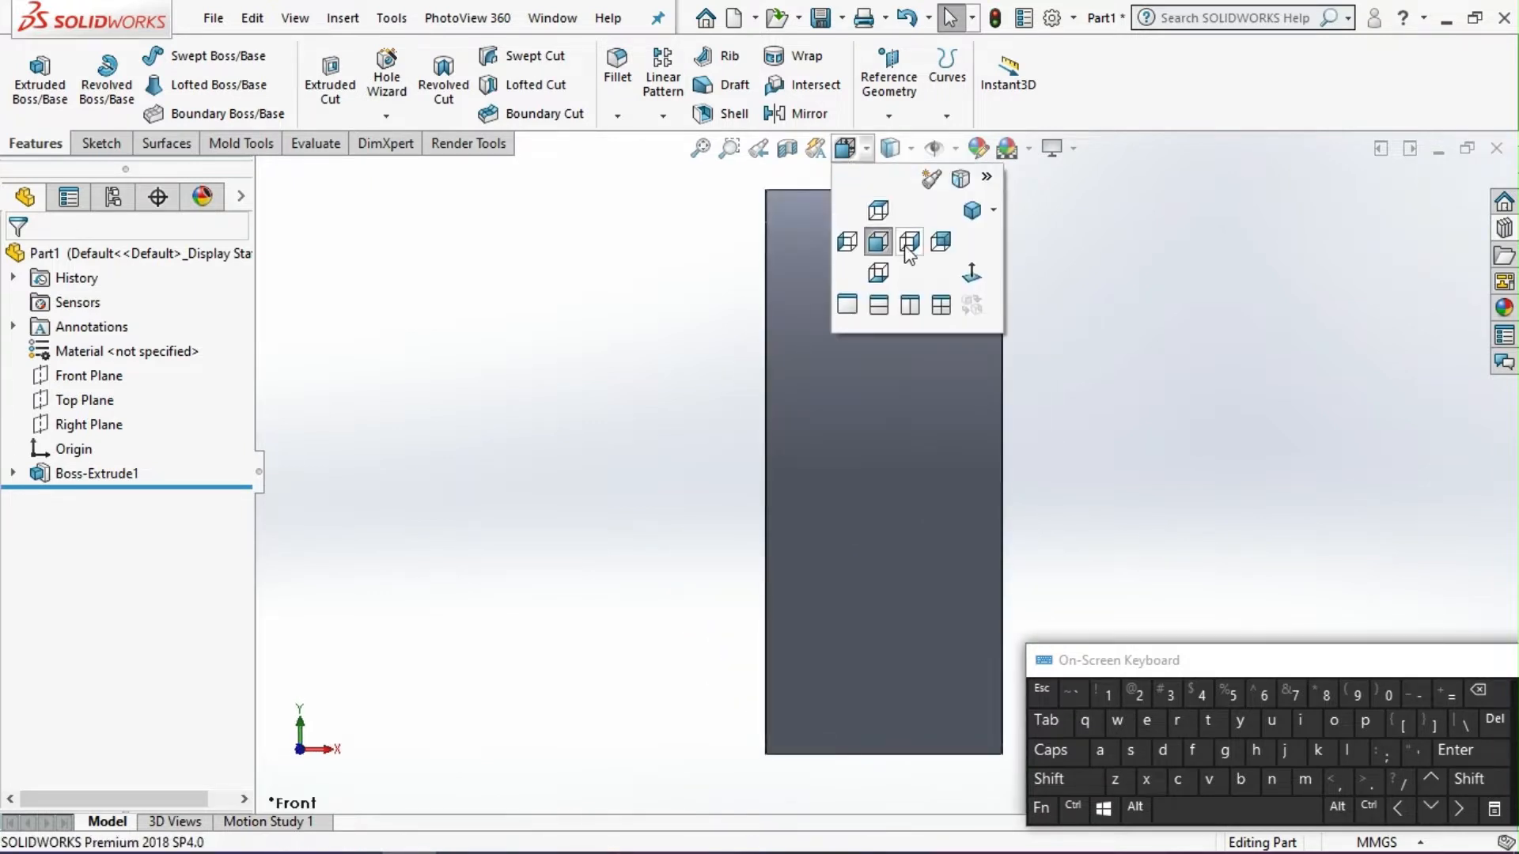
pyautogui.click(909, 242)
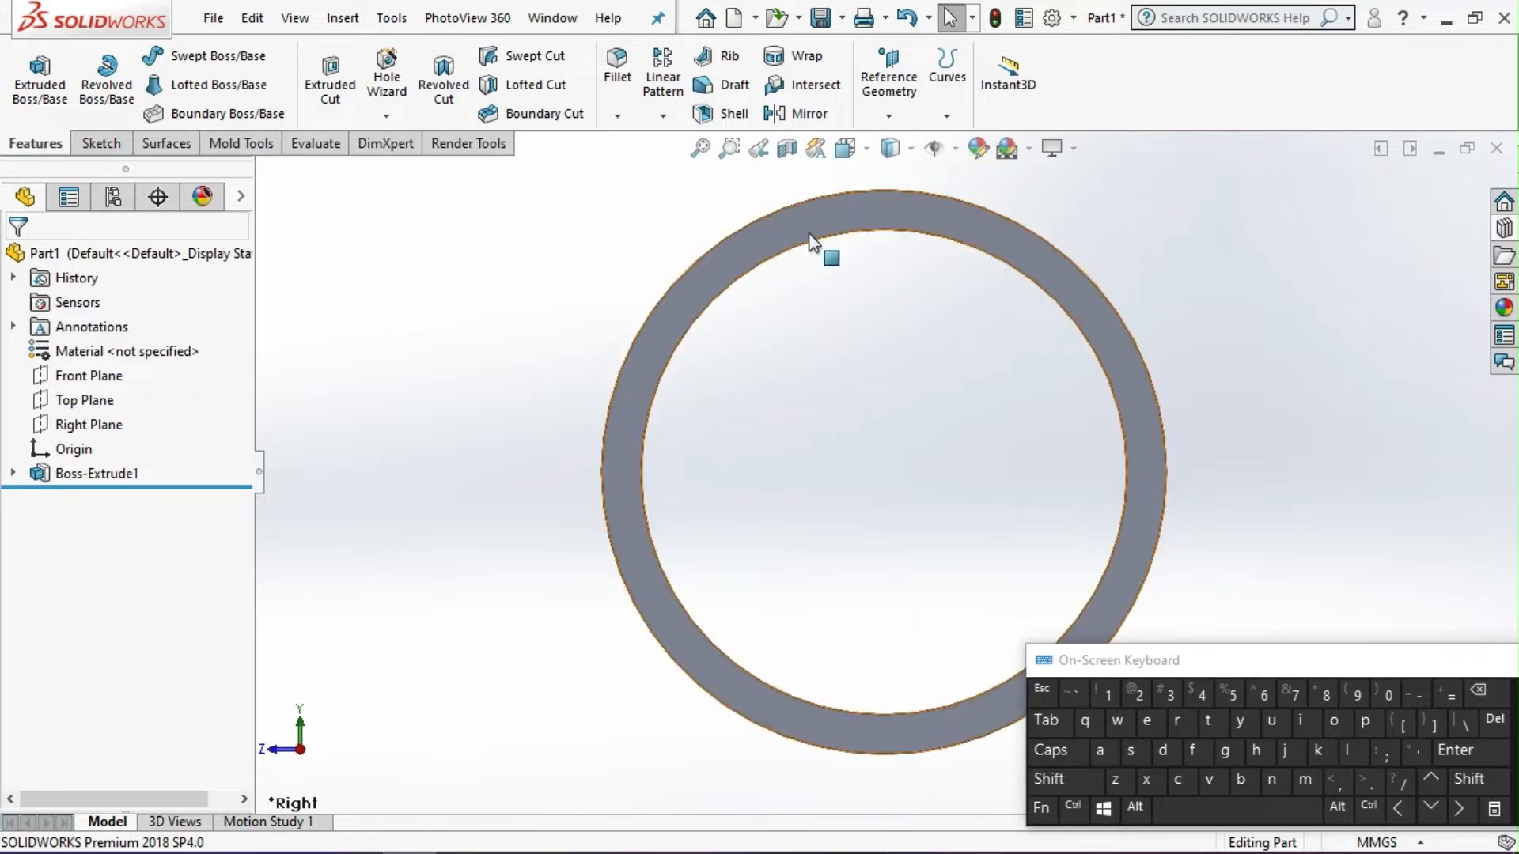
pyautogui.click(49, 378)
pyautogui.click(75, 424)
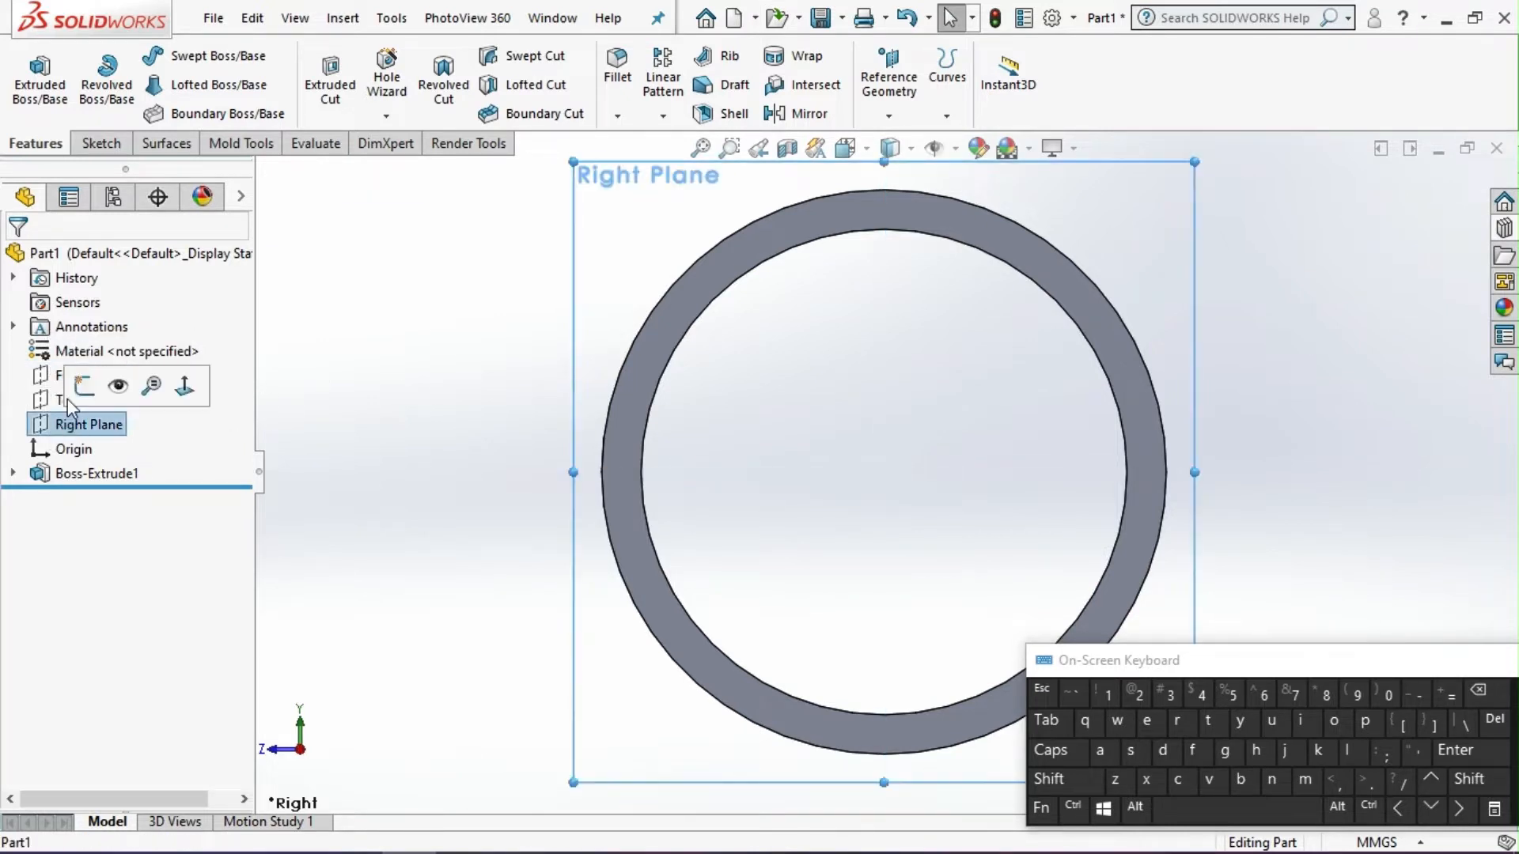
pyautogui.click(84, 386)
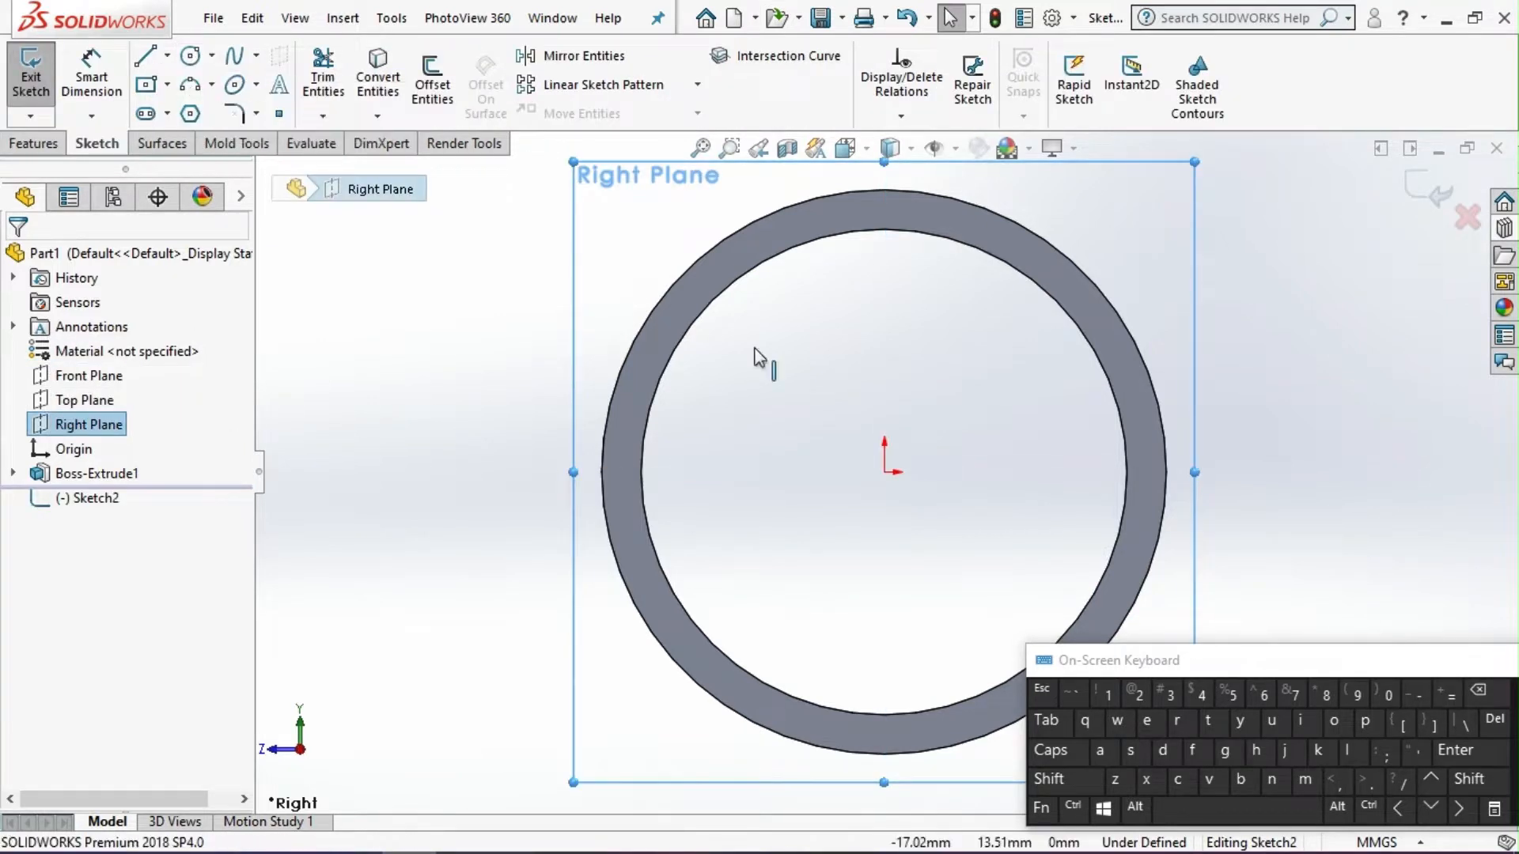
pyautogui.click(1460, 223)
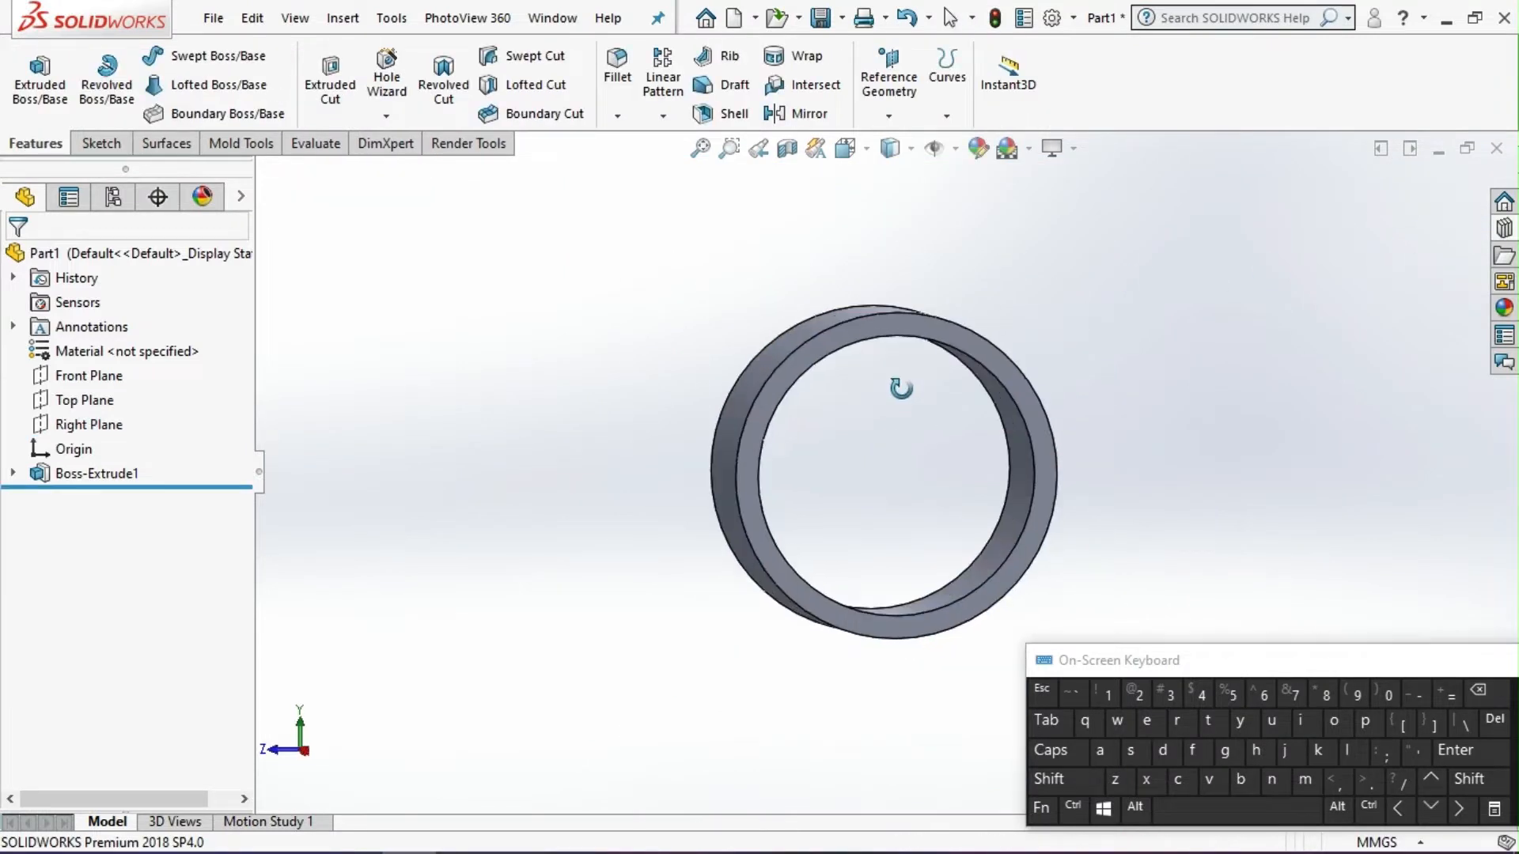
# Create a reference plane offset 0.10 mm from the ring's end face on the origin side, with the offset flipped.
pyautogui.click(767, 328)
pyautogui.click(889, 87)
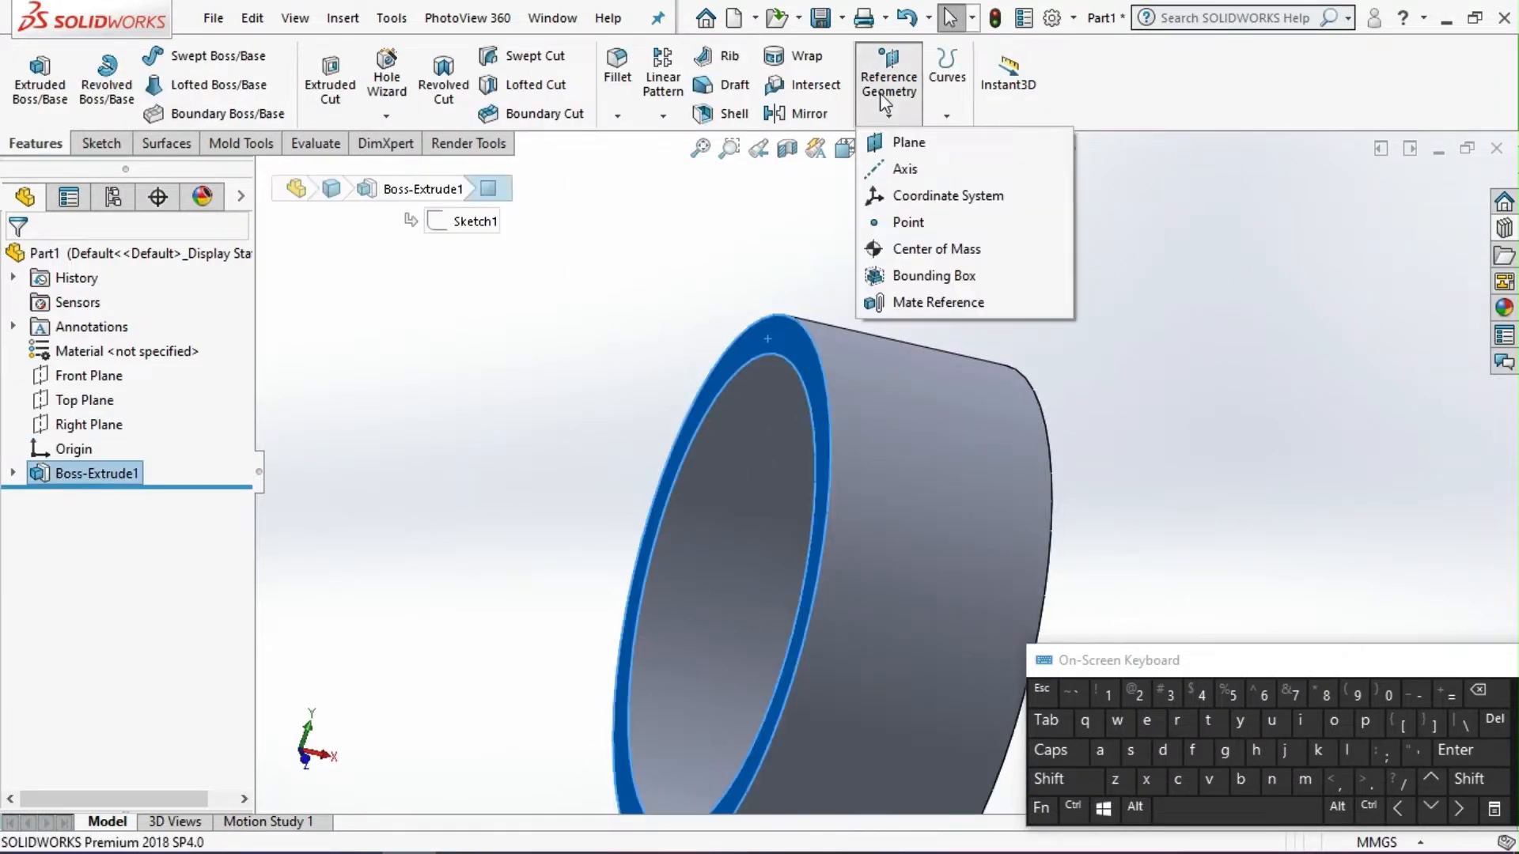
pyautogui.click(902, 144)
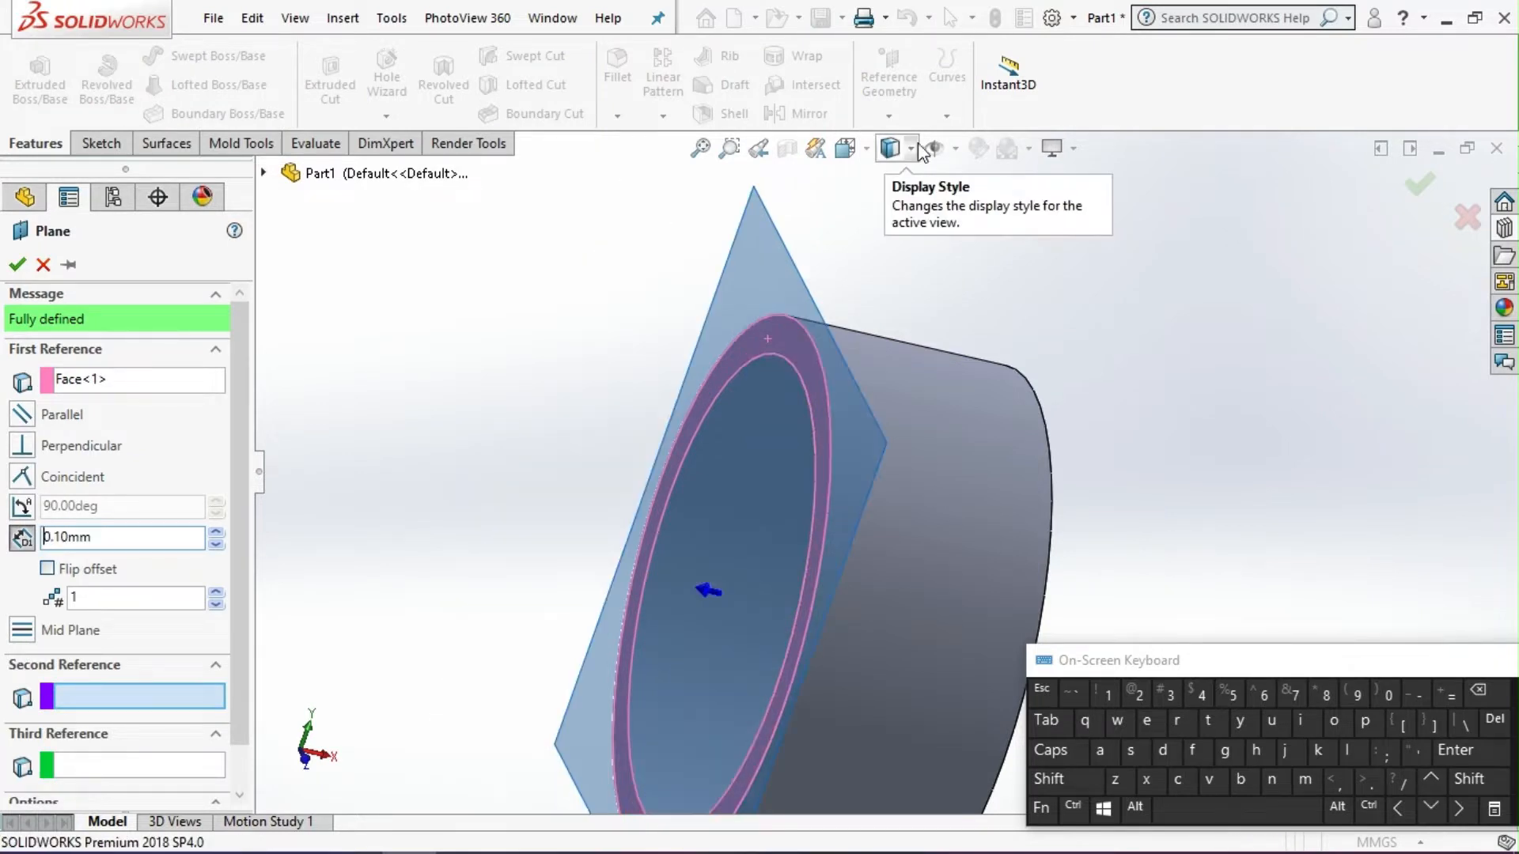
pyautogui.click(101, 575)
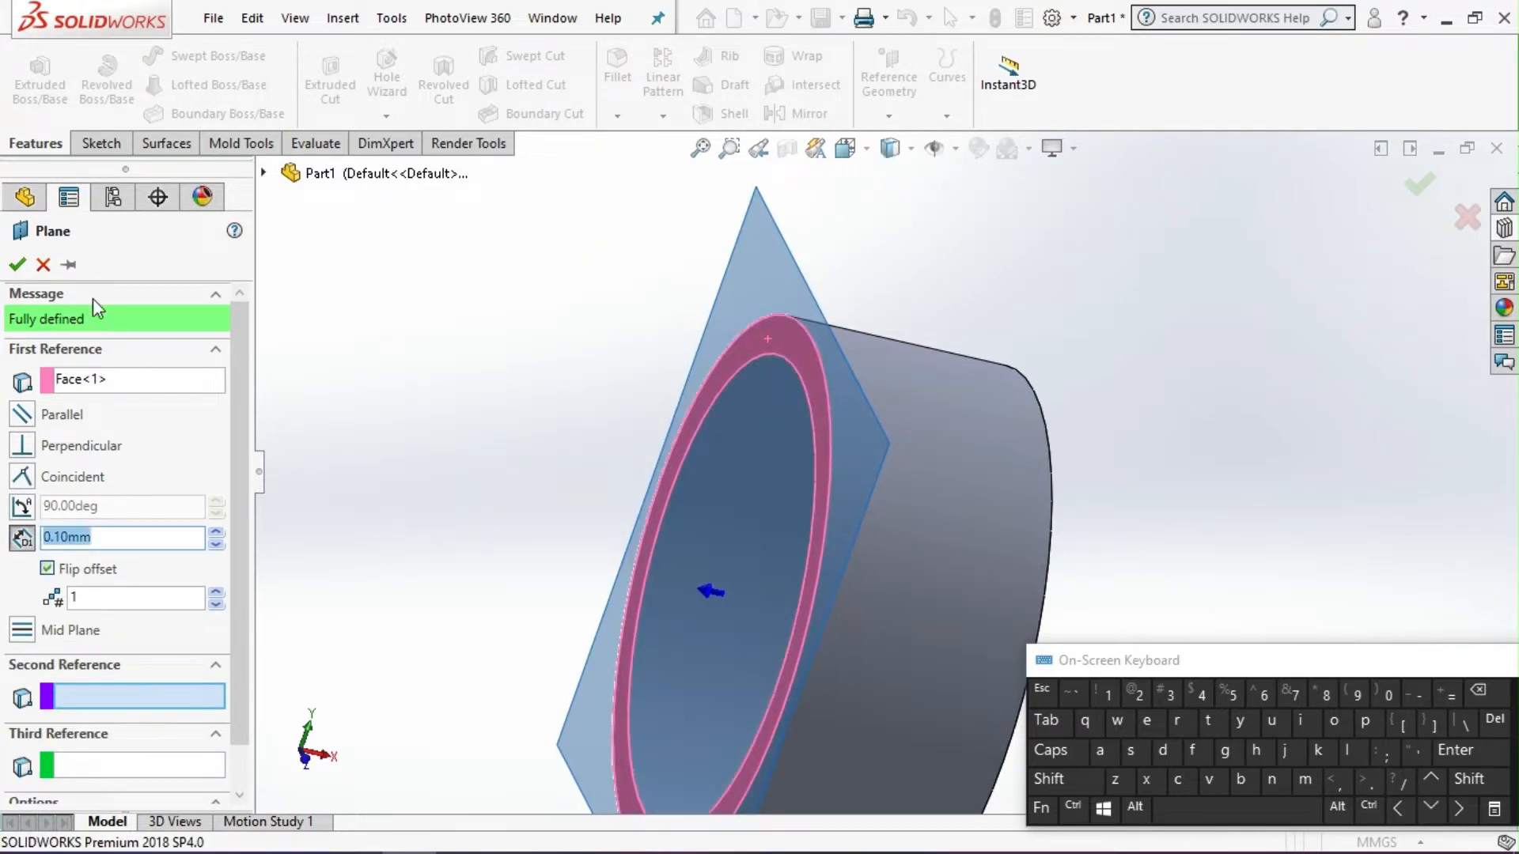
pyautogui.click(28, 272)
# Start a sketch on the new offset plane and draw an origin-centred circle about 23.4 mm in radius around the ring.
pyautogui.moveTo(705, 397); pyautogui.dragTo(557, 369, button='middle')
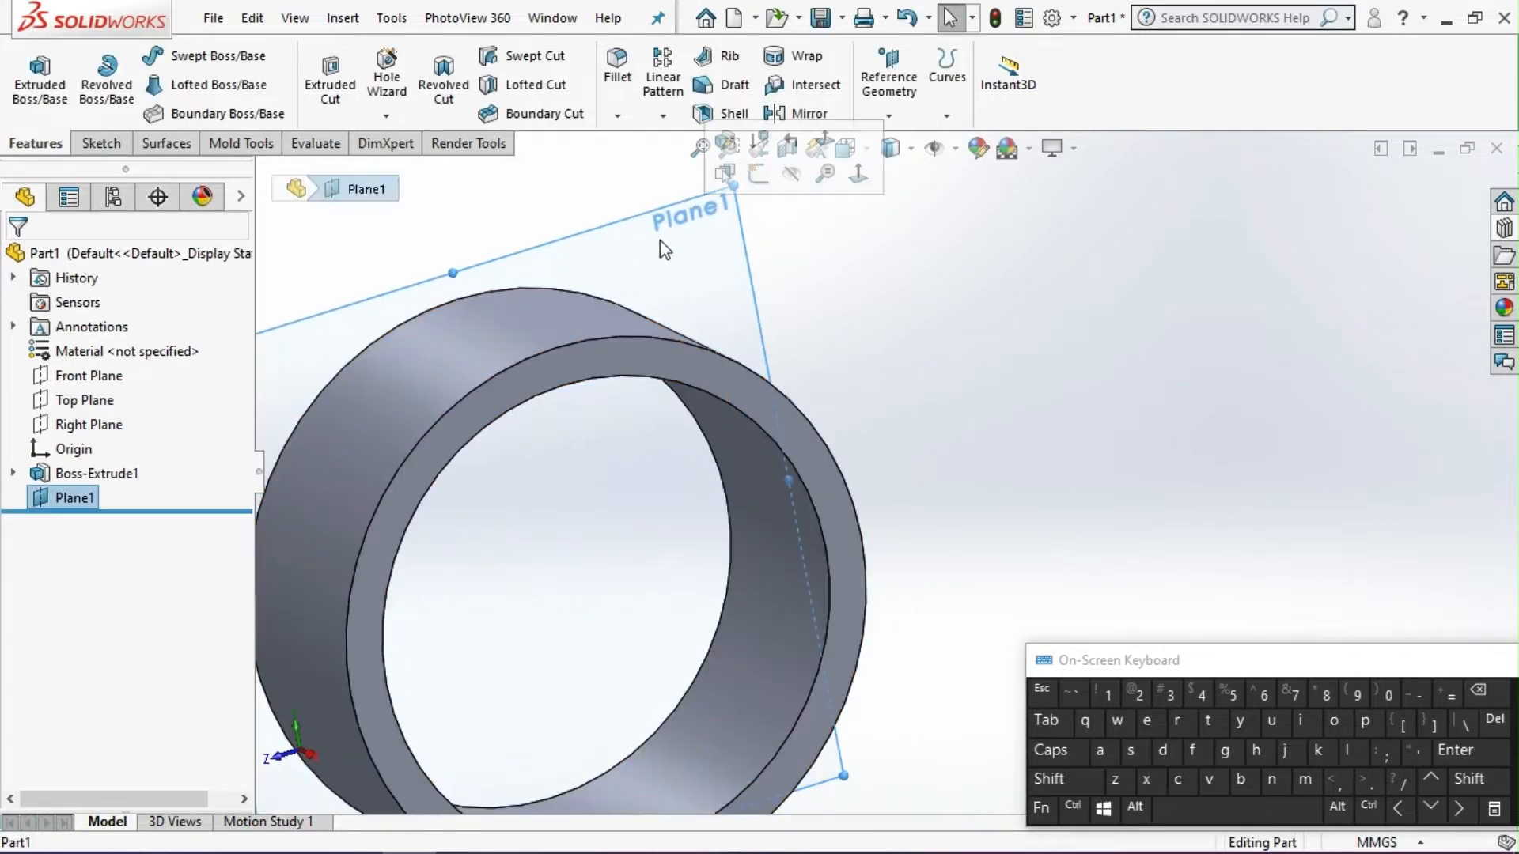
pyautogui.click(759, 173)
pyautogui.click(845, 148)
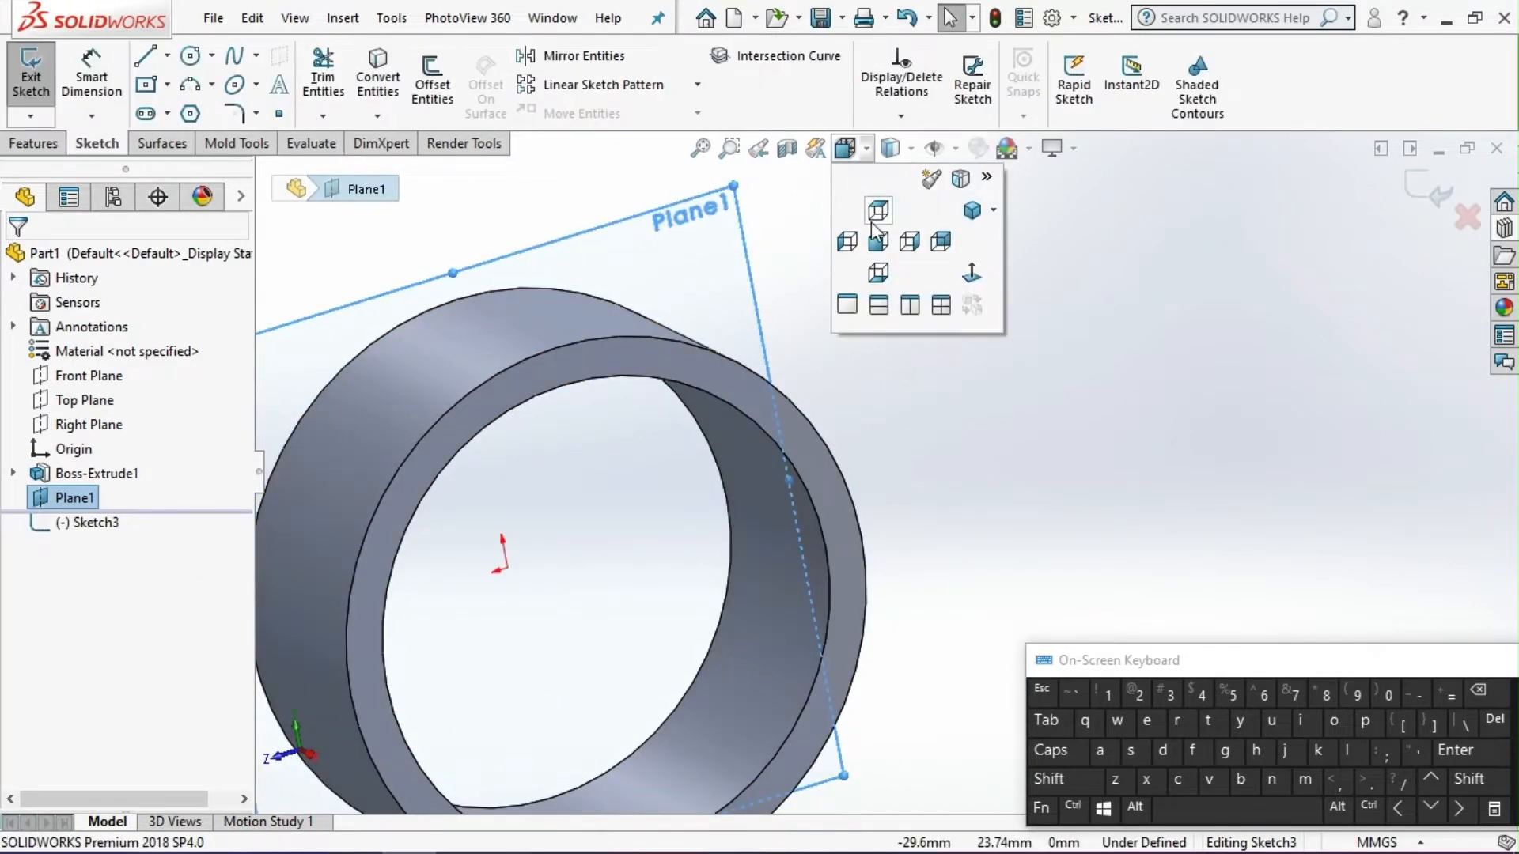
pyautogui.click(912, 243)
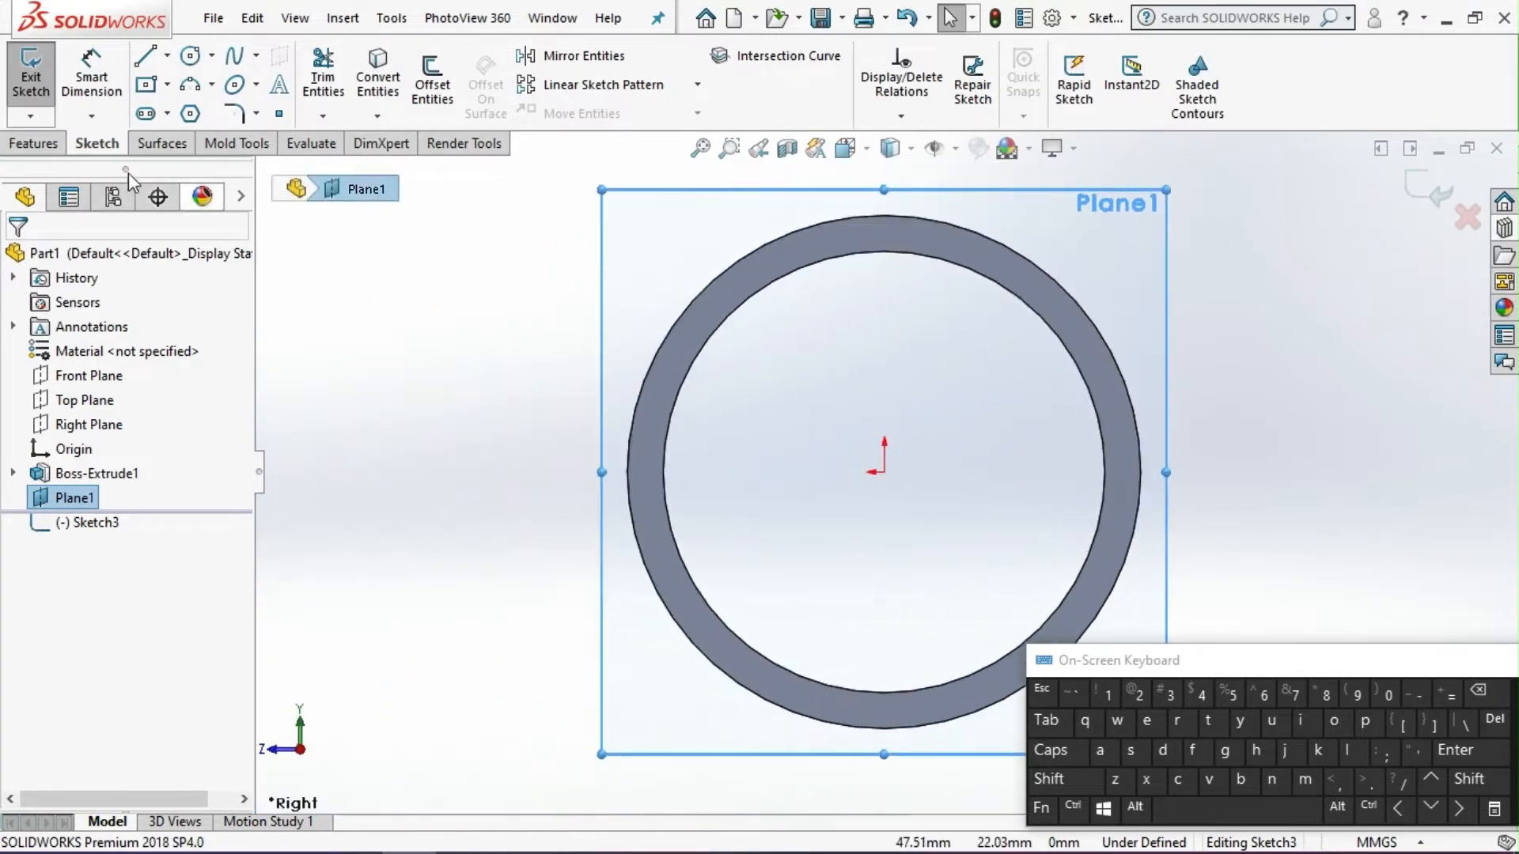
pyautogui.click(884, 473)
pyautogui.click(655, 333)
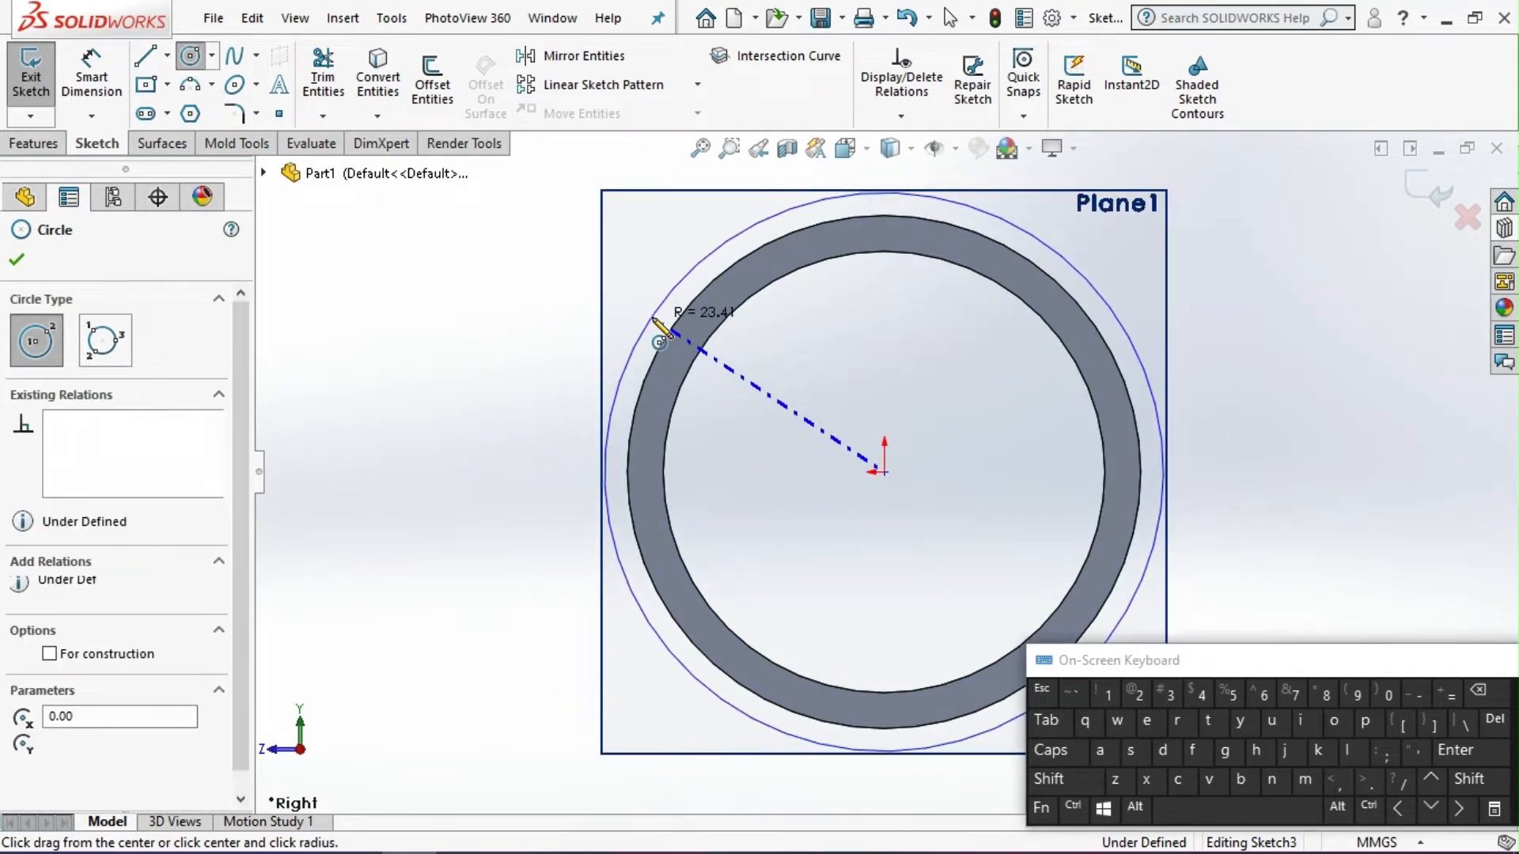
pyautogui.click(16, 260)
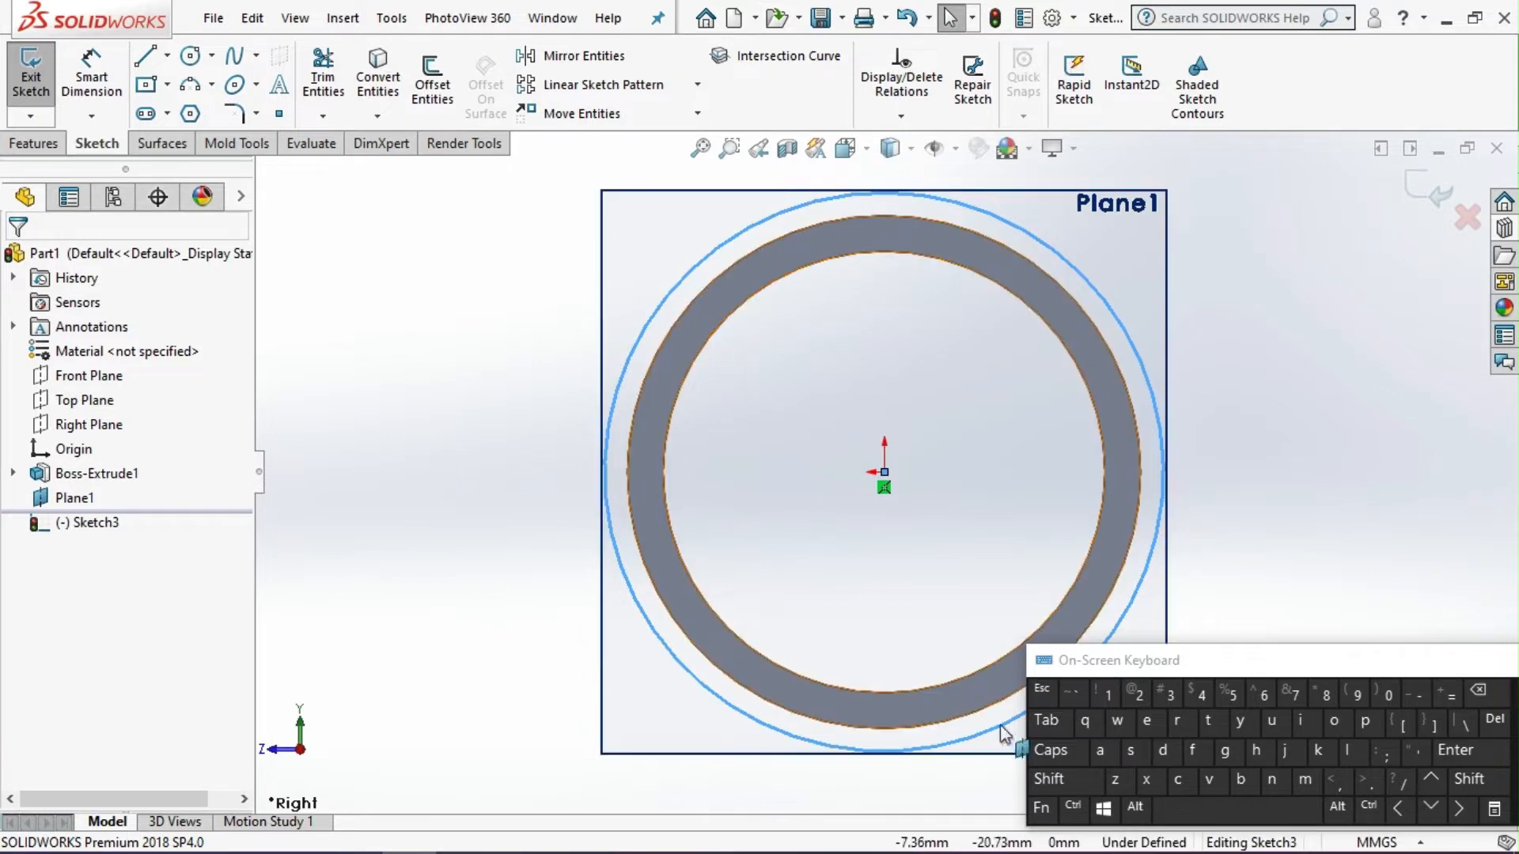
# Add a tangent relation between the sketched circle and the ring's outer edge so the circle matches the edge.
pyautogui.click(1048, 778)
pyautogui.keyDown('shift'); pyautogui.click(697, 669); pyautogui.keyUp('shift')
pyautogui.keyDown('shift'); pyautogui.click(685, 658); pyautogui.keyUp('shift')
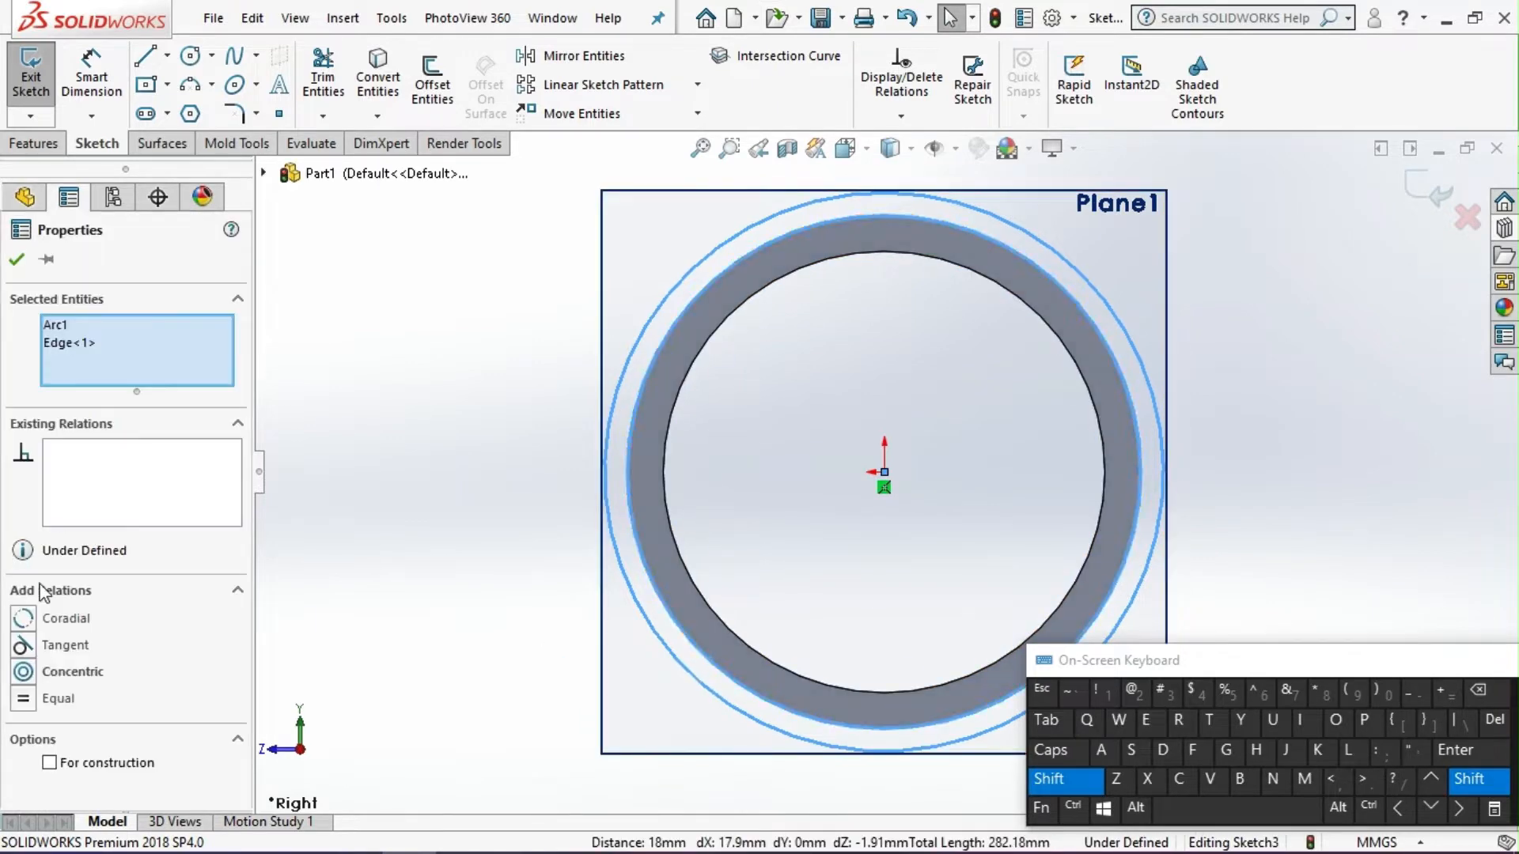
pyautogui.click(59, 645)
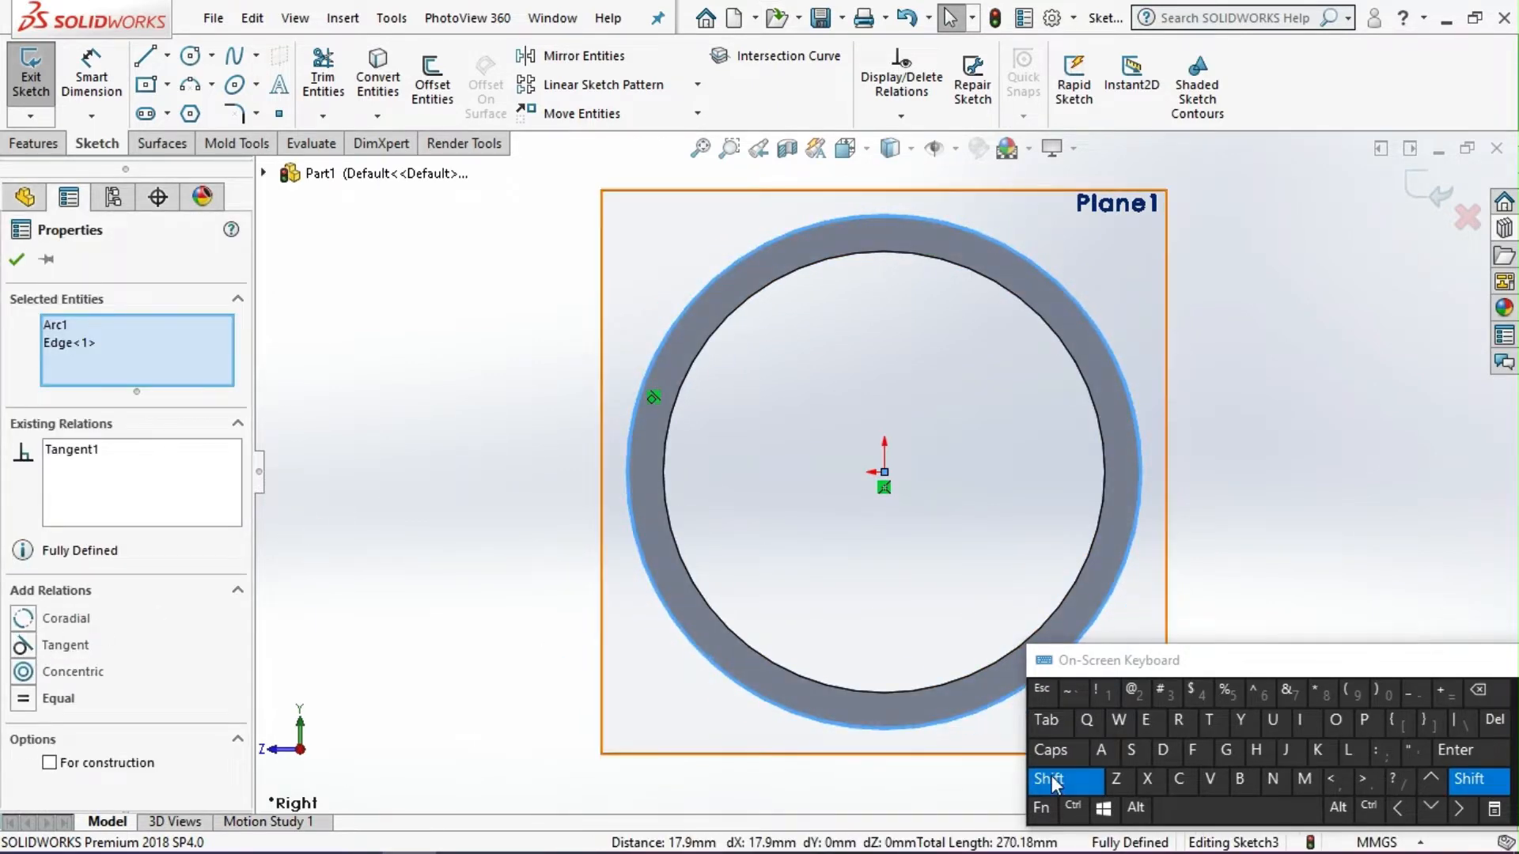
pyautogui.click(461, 350)
# Draw a second origin-centred circle about 25.2 mm in radius around the ring.
pyautogui.click(190, 55)
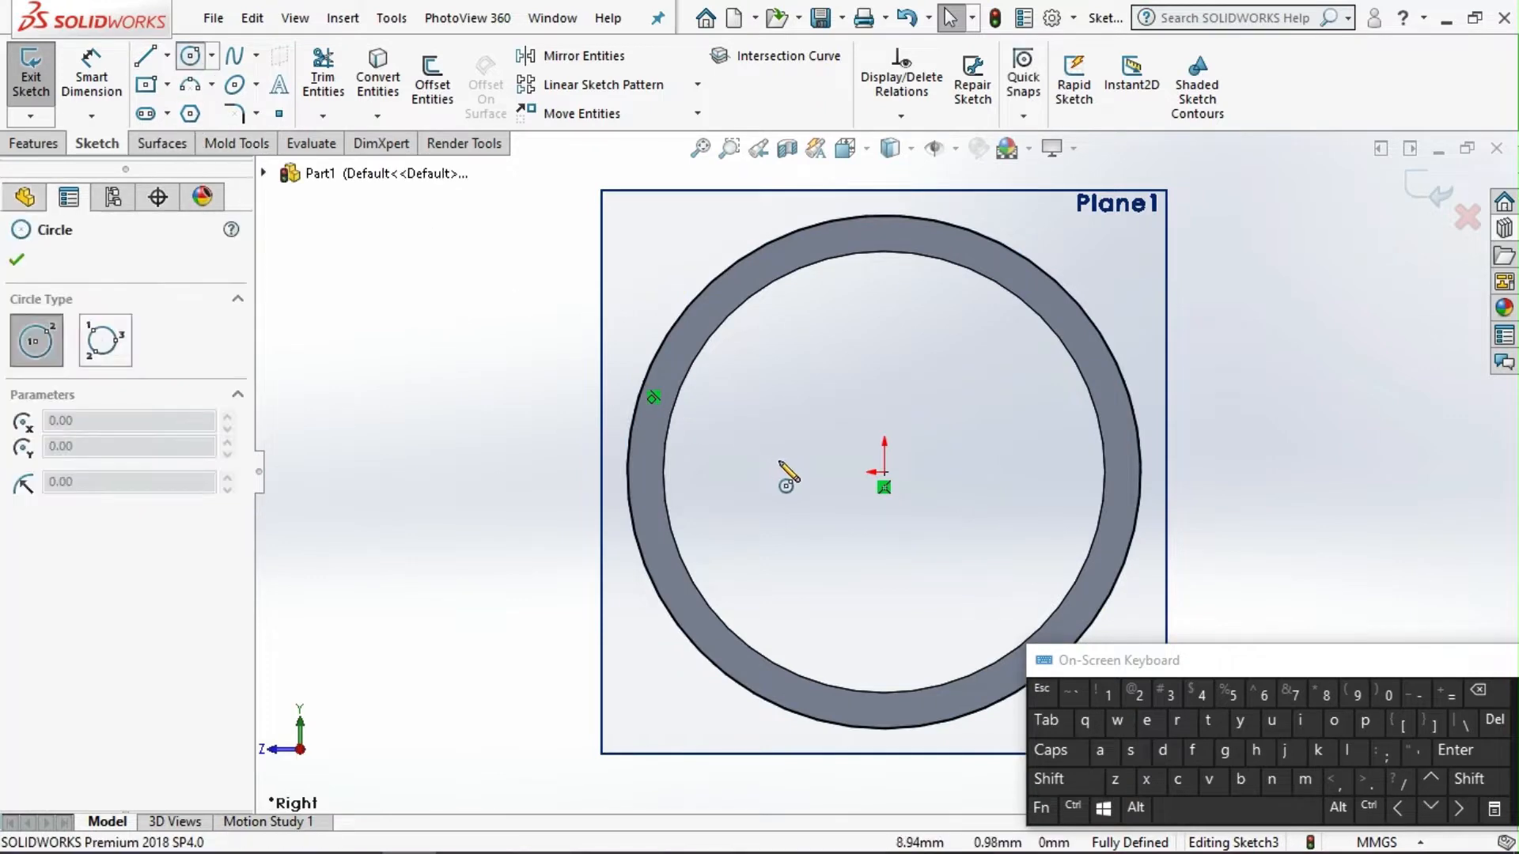
pyautogui.click(883, 472)
pyautogui.click(633, 315)
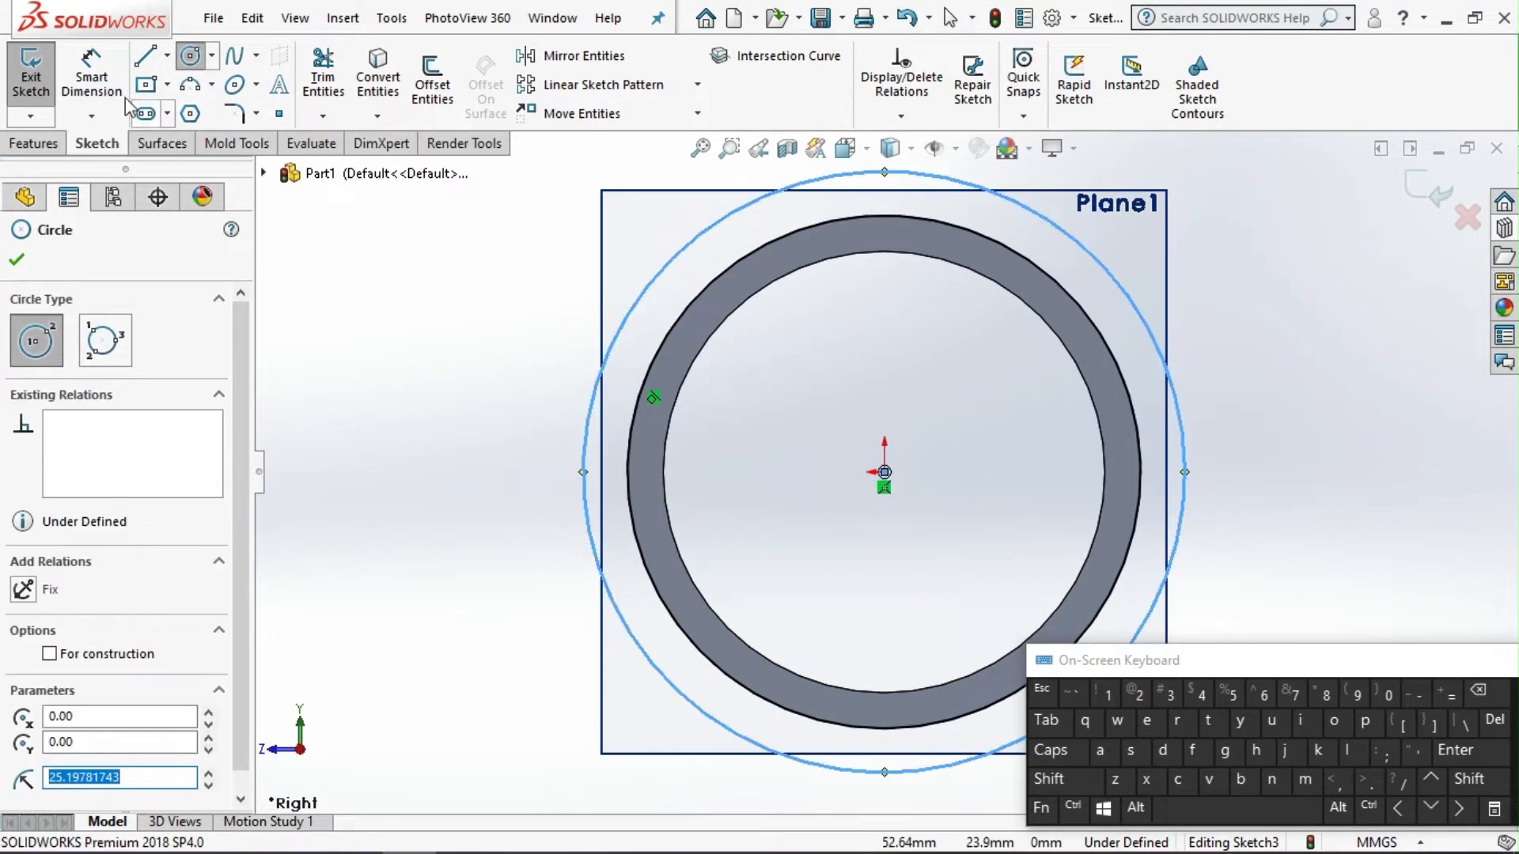
# Dimension the radial gap between the two sketched circles and set it to 5 mm.
pyautogui.moveTo(633, 315); pyautogui.dragTo(641, 241, button='right')
pyautogui.click(714, 285)
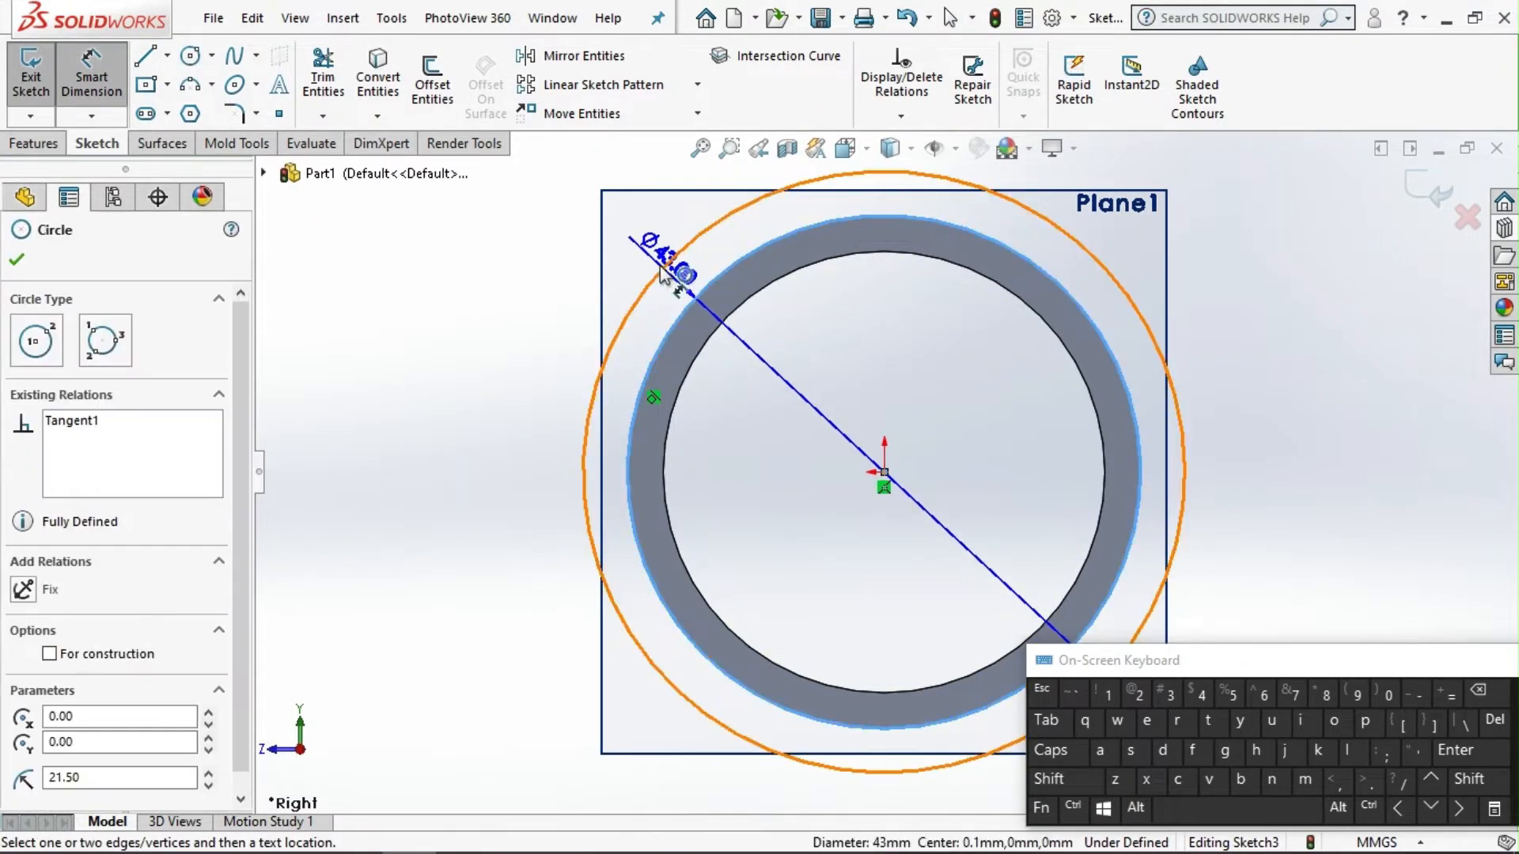
pyautogui.click(661, 272)
pyautogui.click(558, 268)
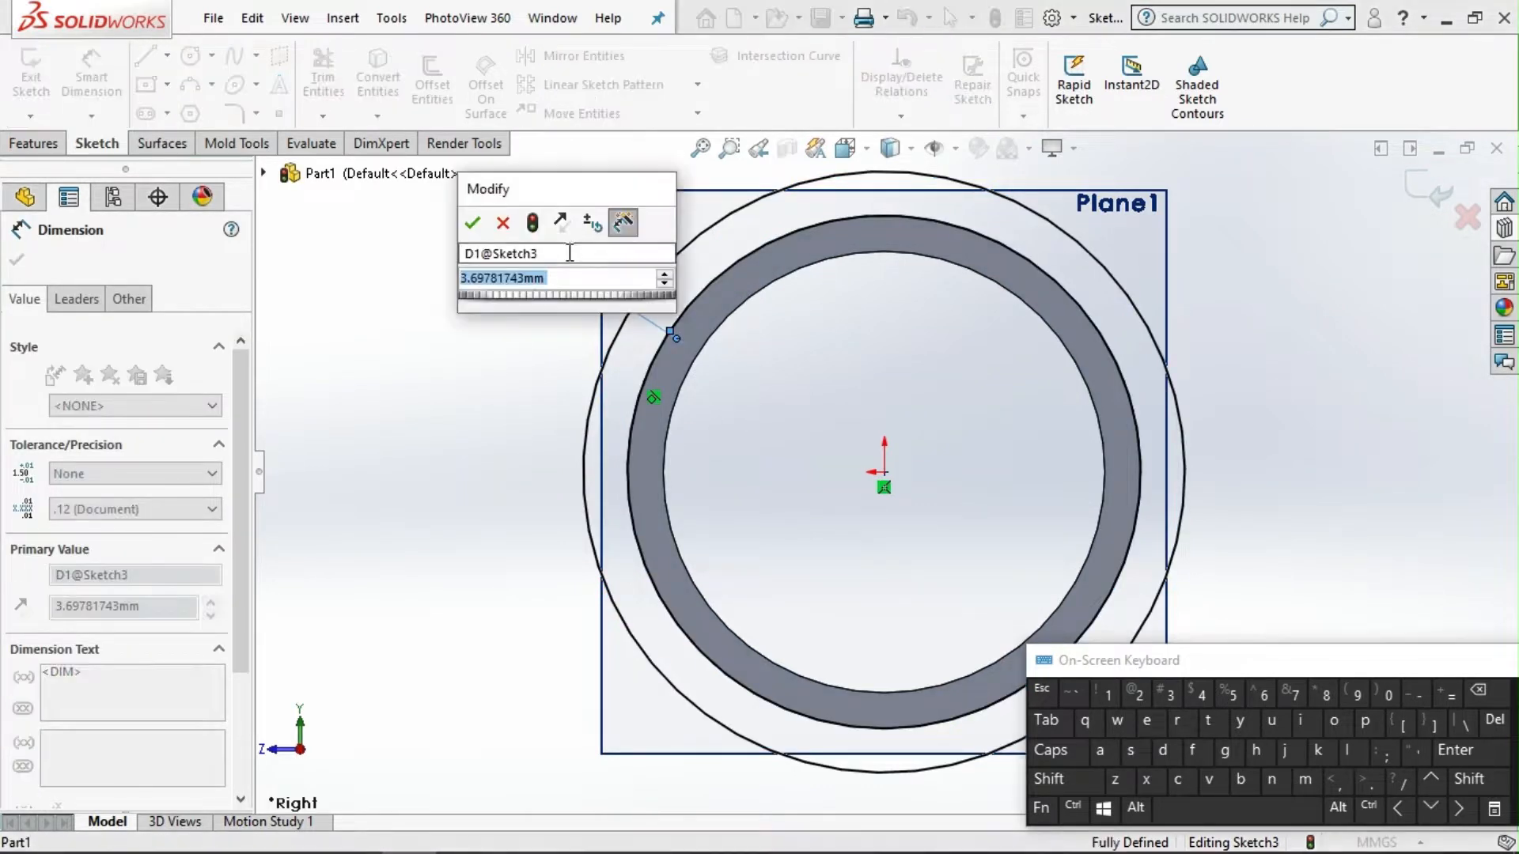
pyautogui.write('5')
pyautogui.press('Return')
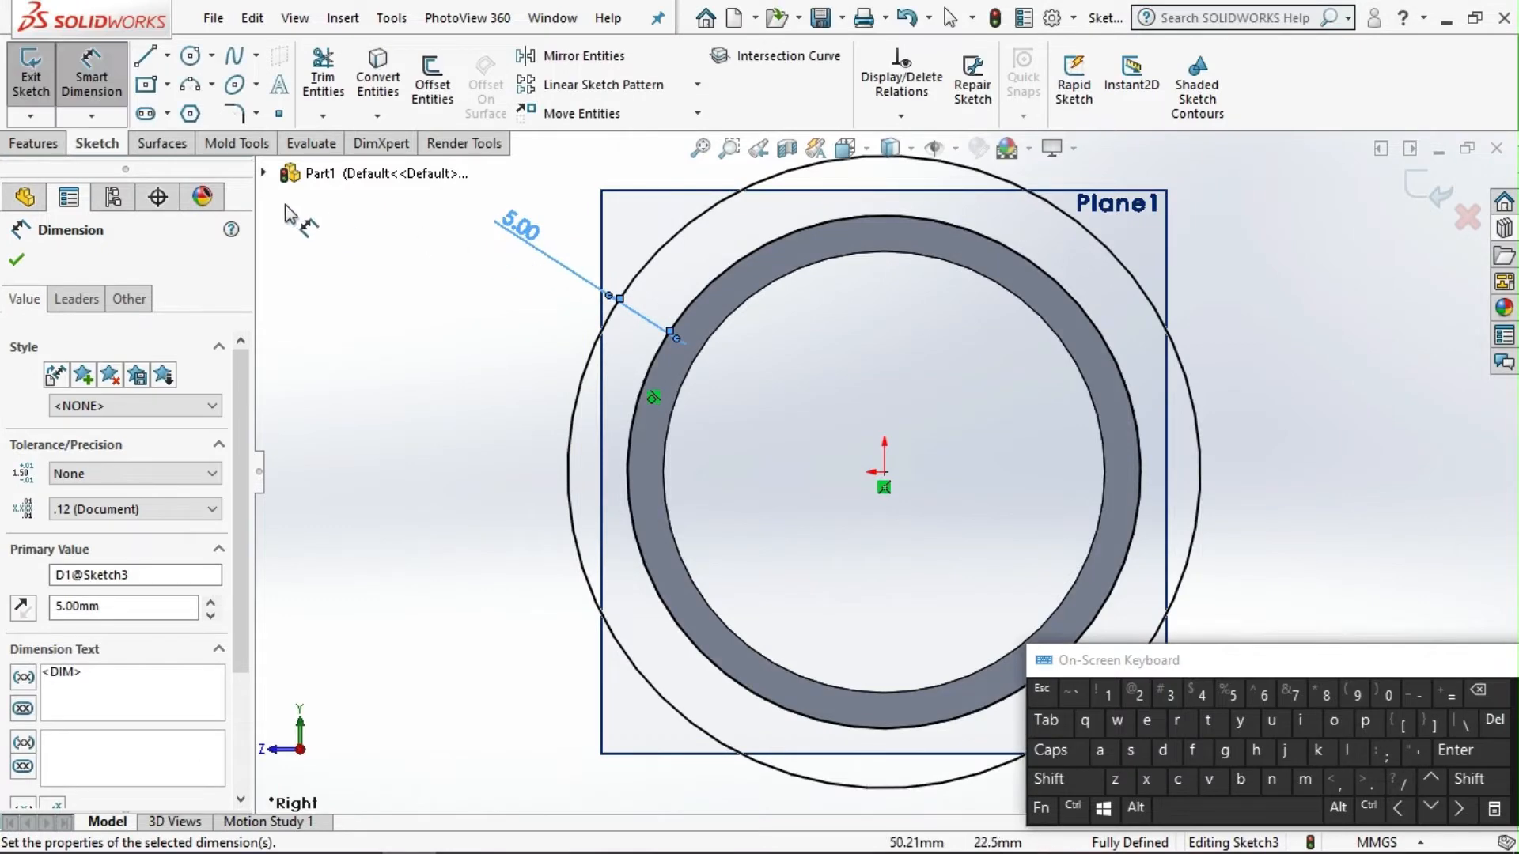
# Extrude the outer ring profile with the Offset From Surface end condition, 0.10 mm from the inner ring's opposite end face.
pyautogui.click(6, 145)
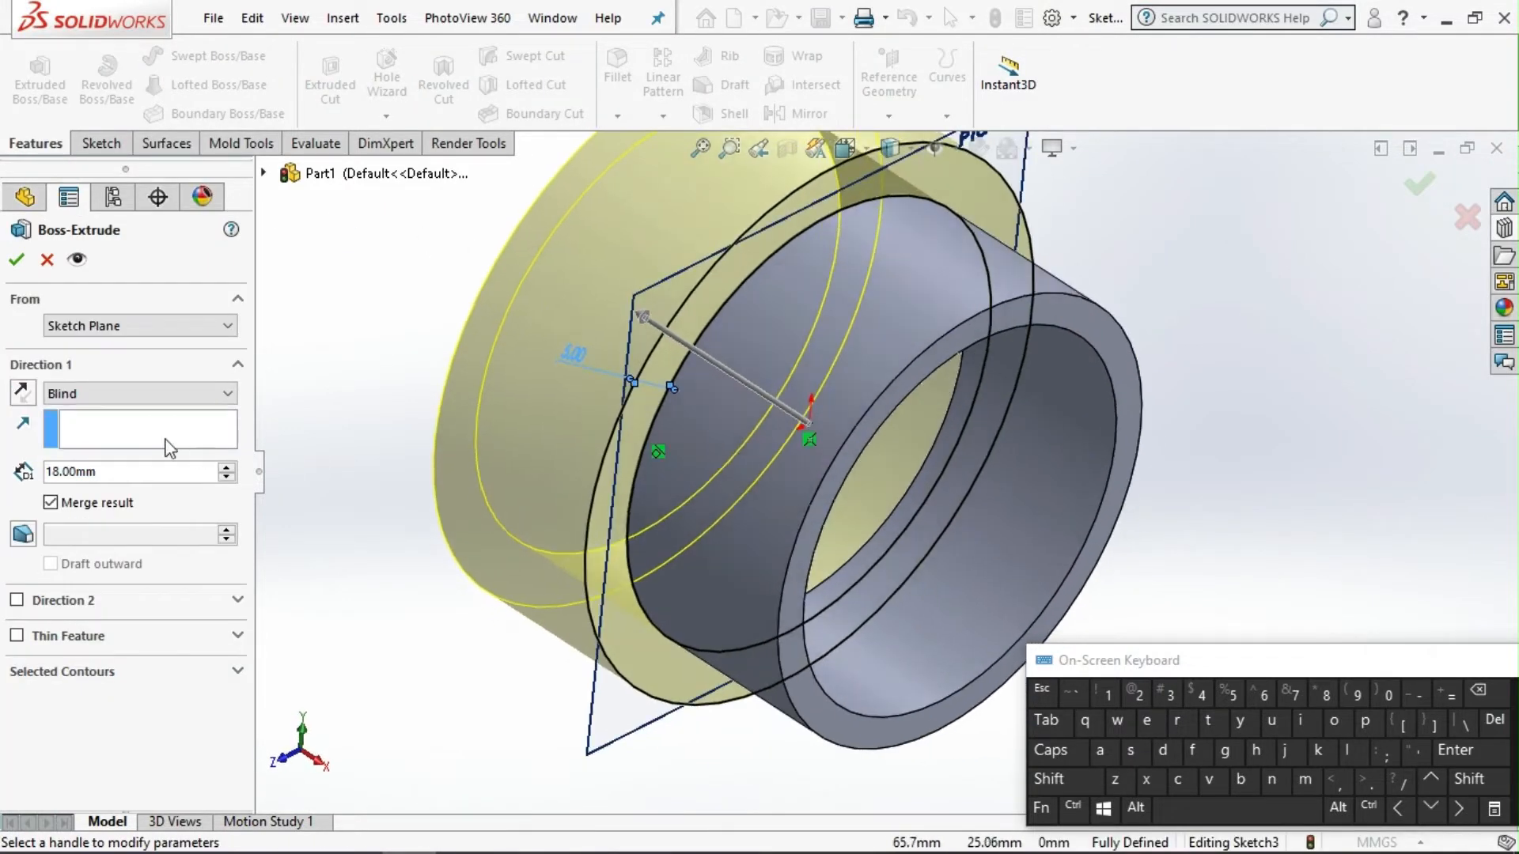
pyautogui.click(56, 392)
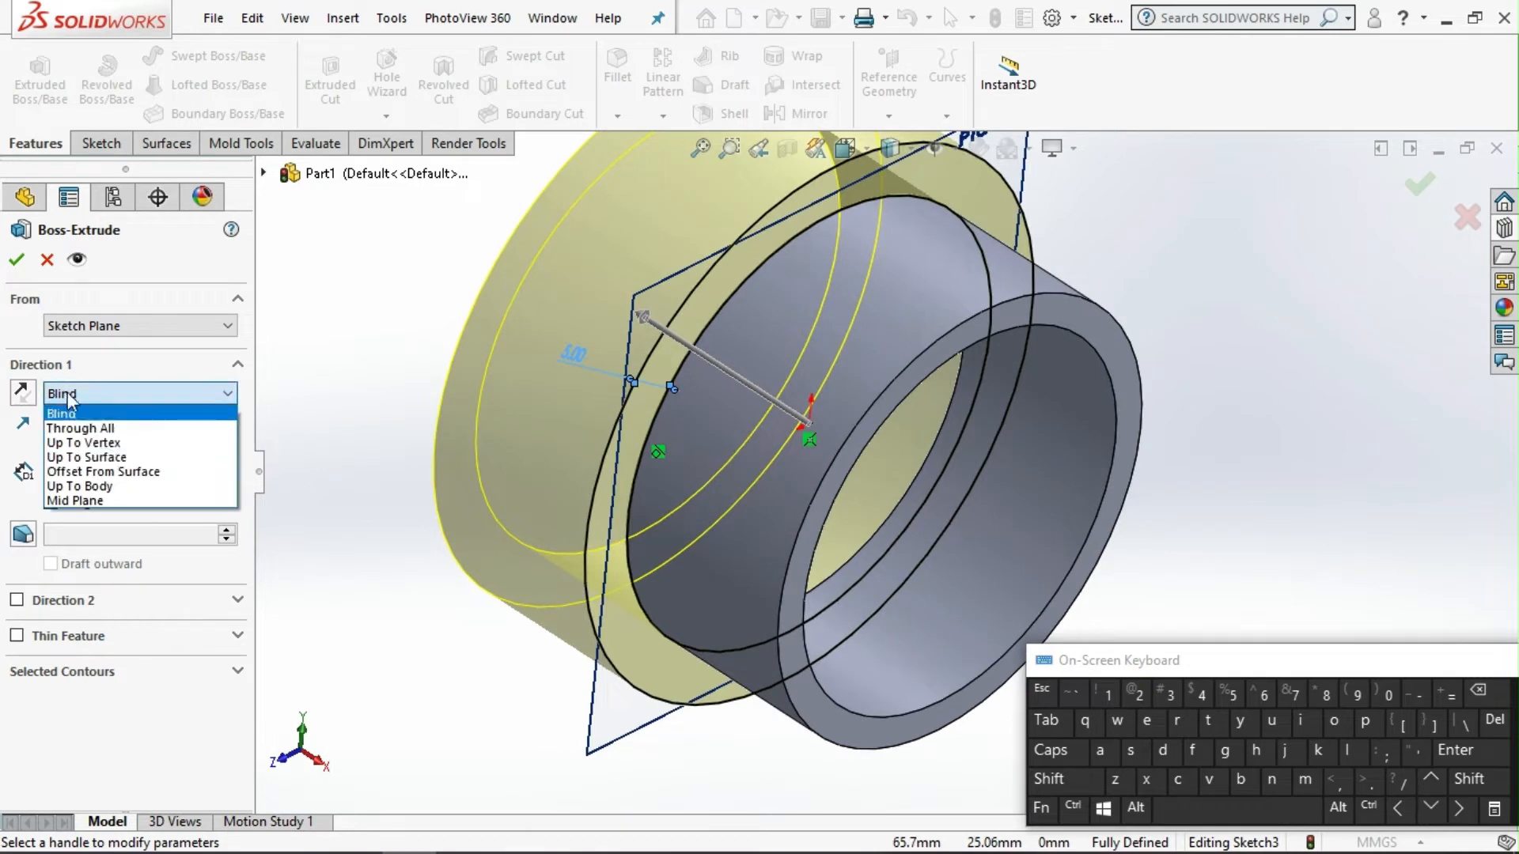
pyautogui.click(126, 457)
pyautogui.click(135, 393)
pyautogui.click(79, 470)
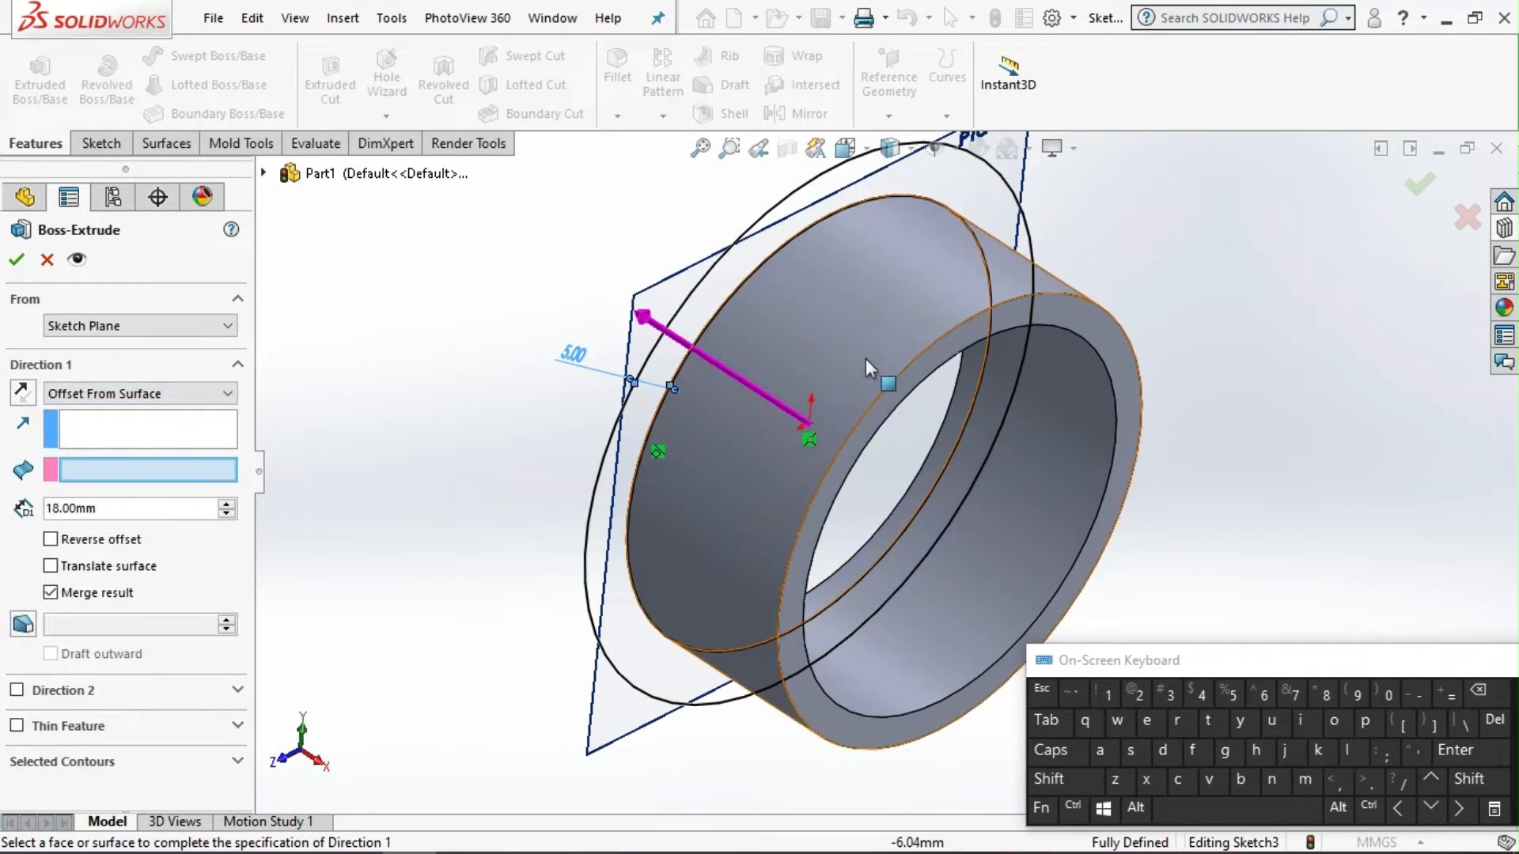
pyautogui.click(915, 367)
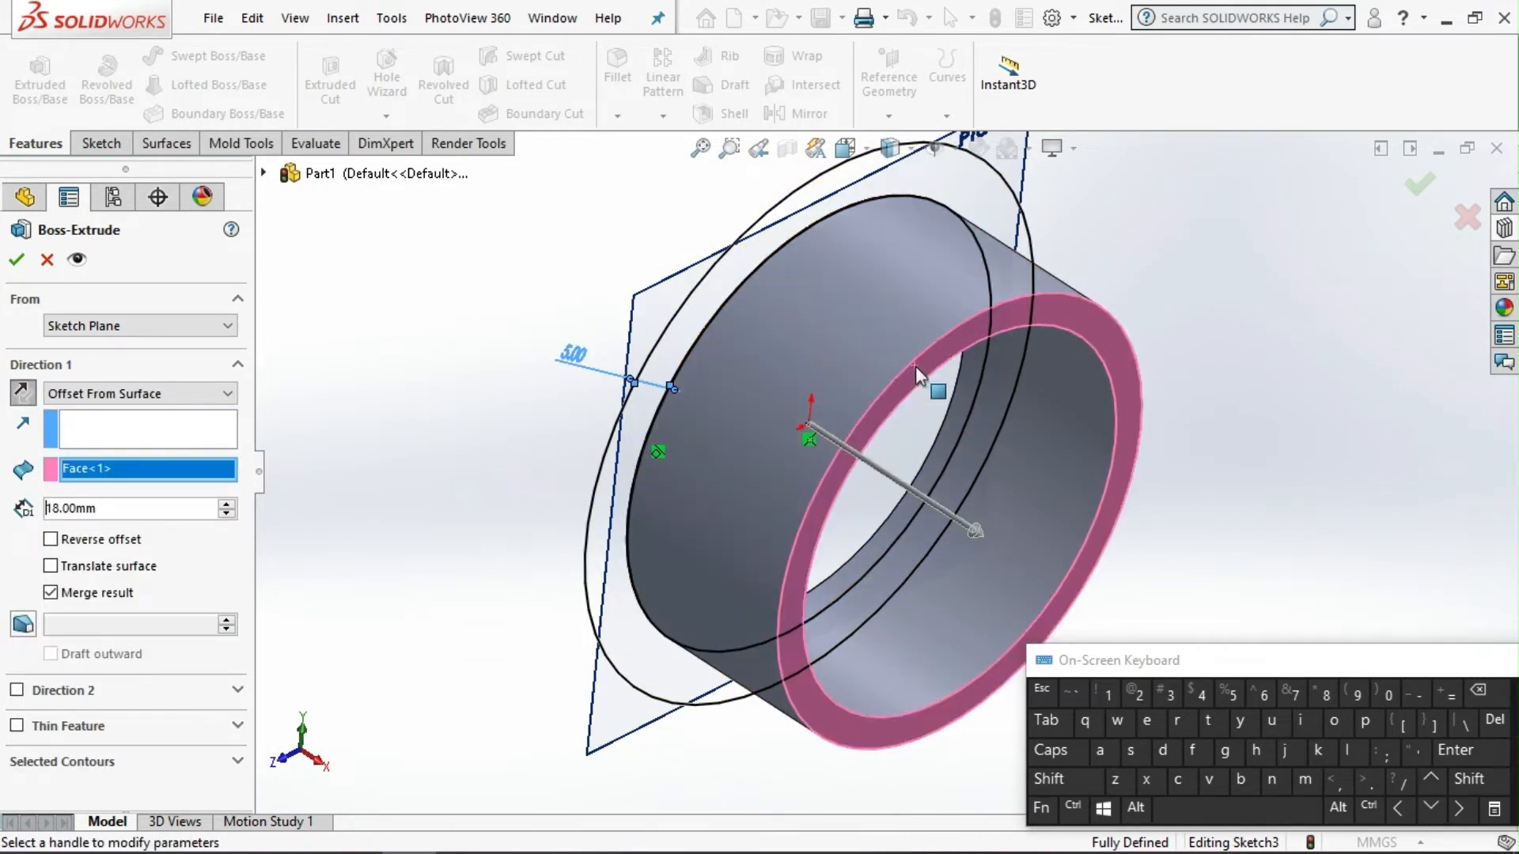
pyautogui.click(112, 510)
pyautogui.write('01')
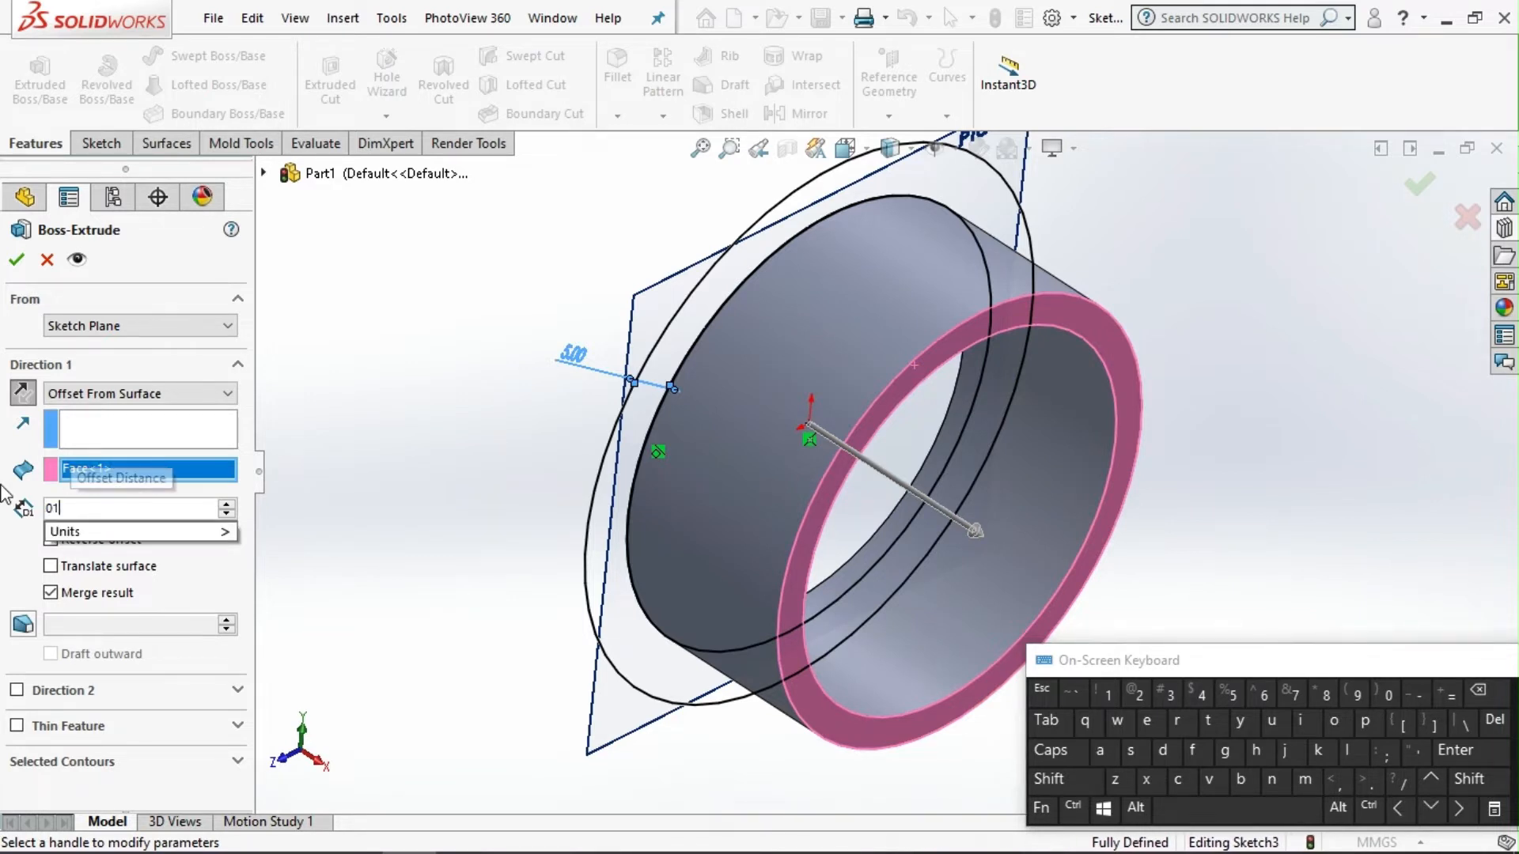
pyautogui.press('BackSpace')
pyautogui.write('.1')
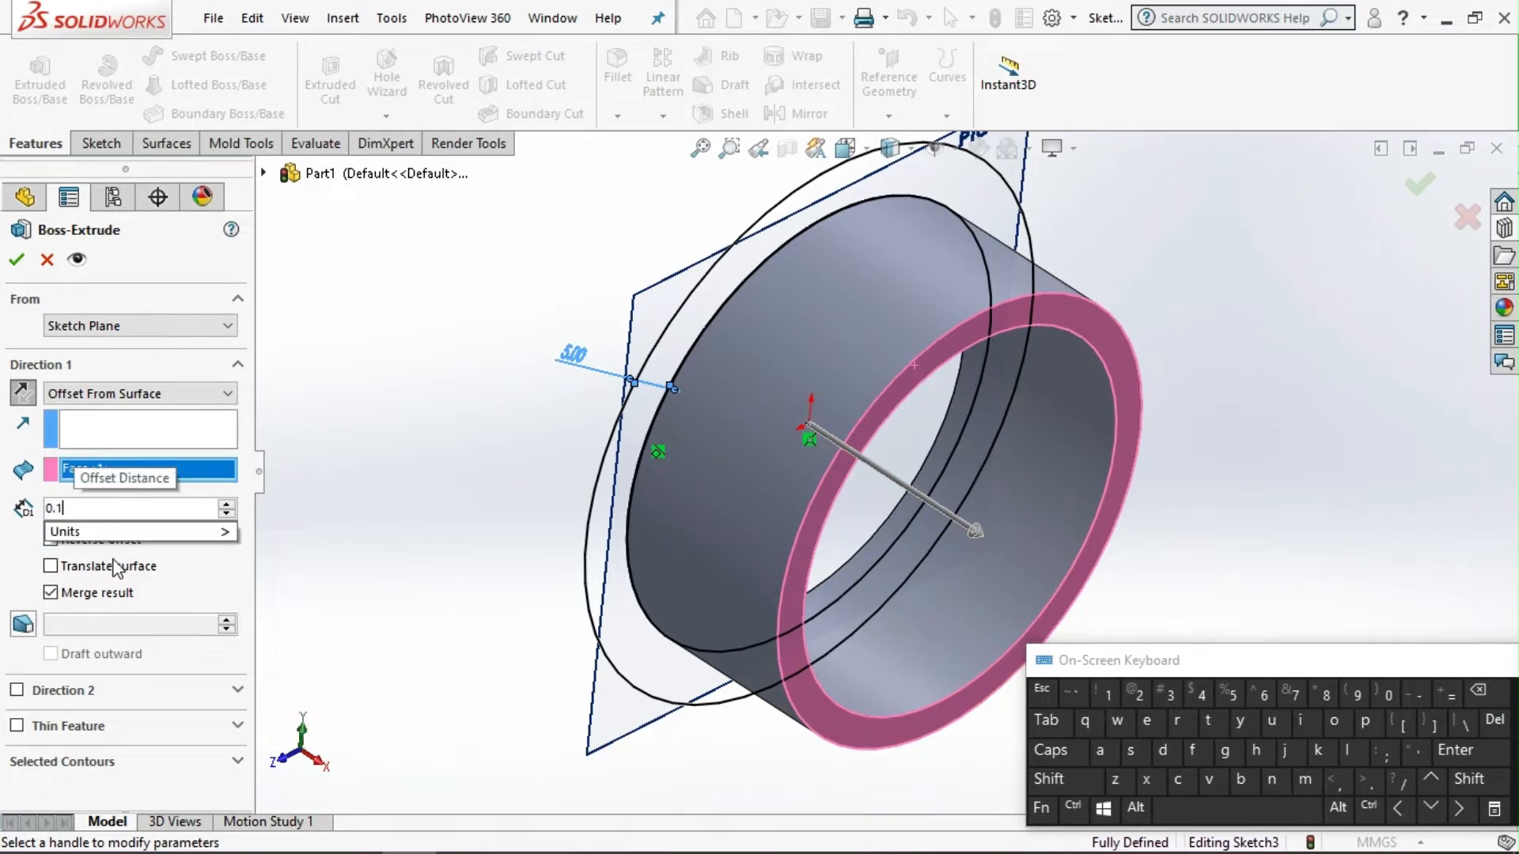
pyautogui.press('Return')
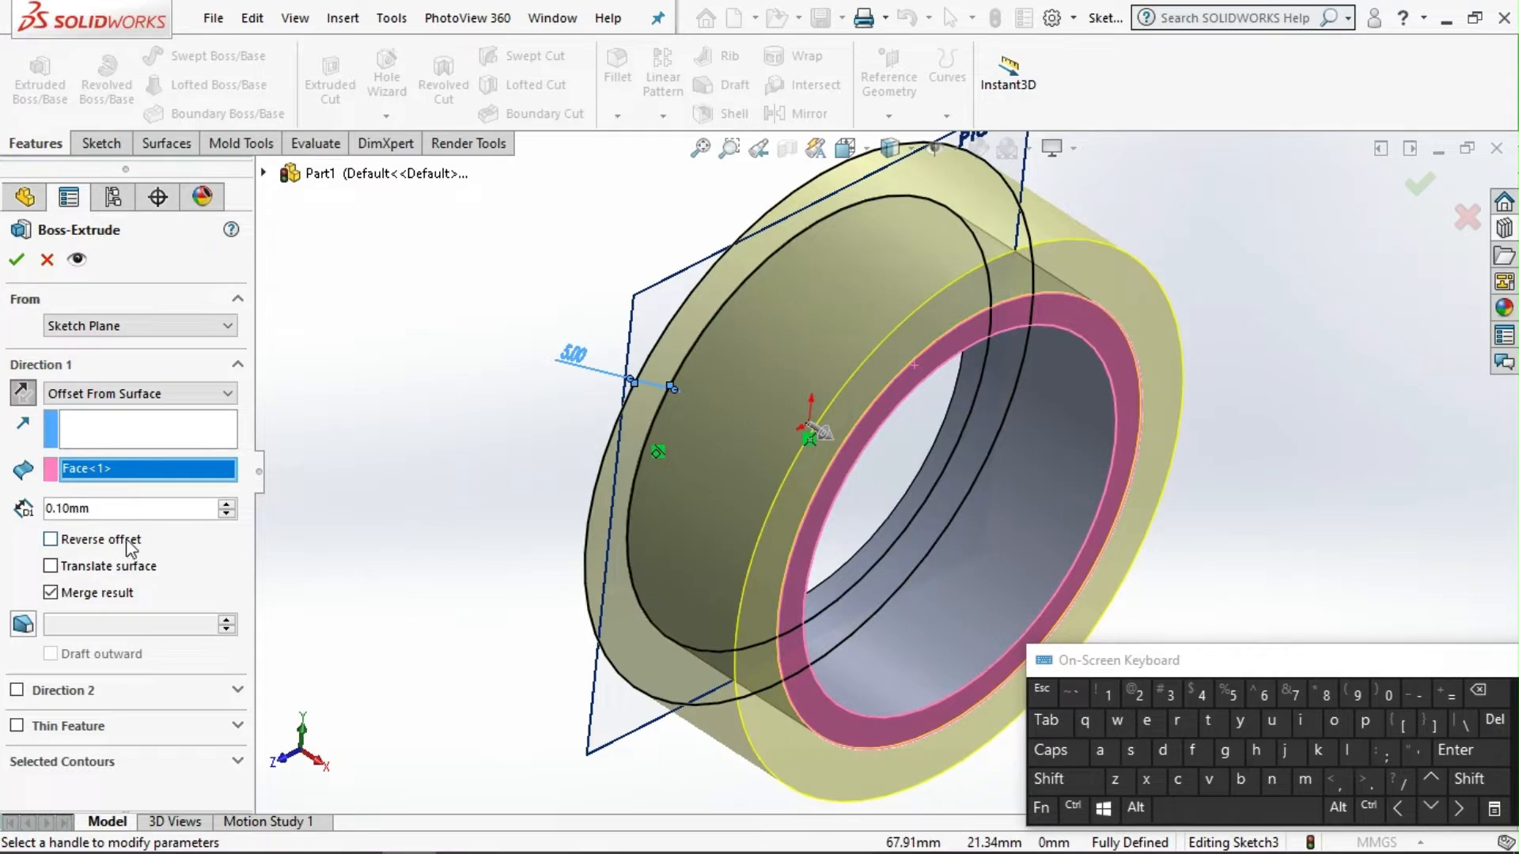
pyautogui.click(16, 261)
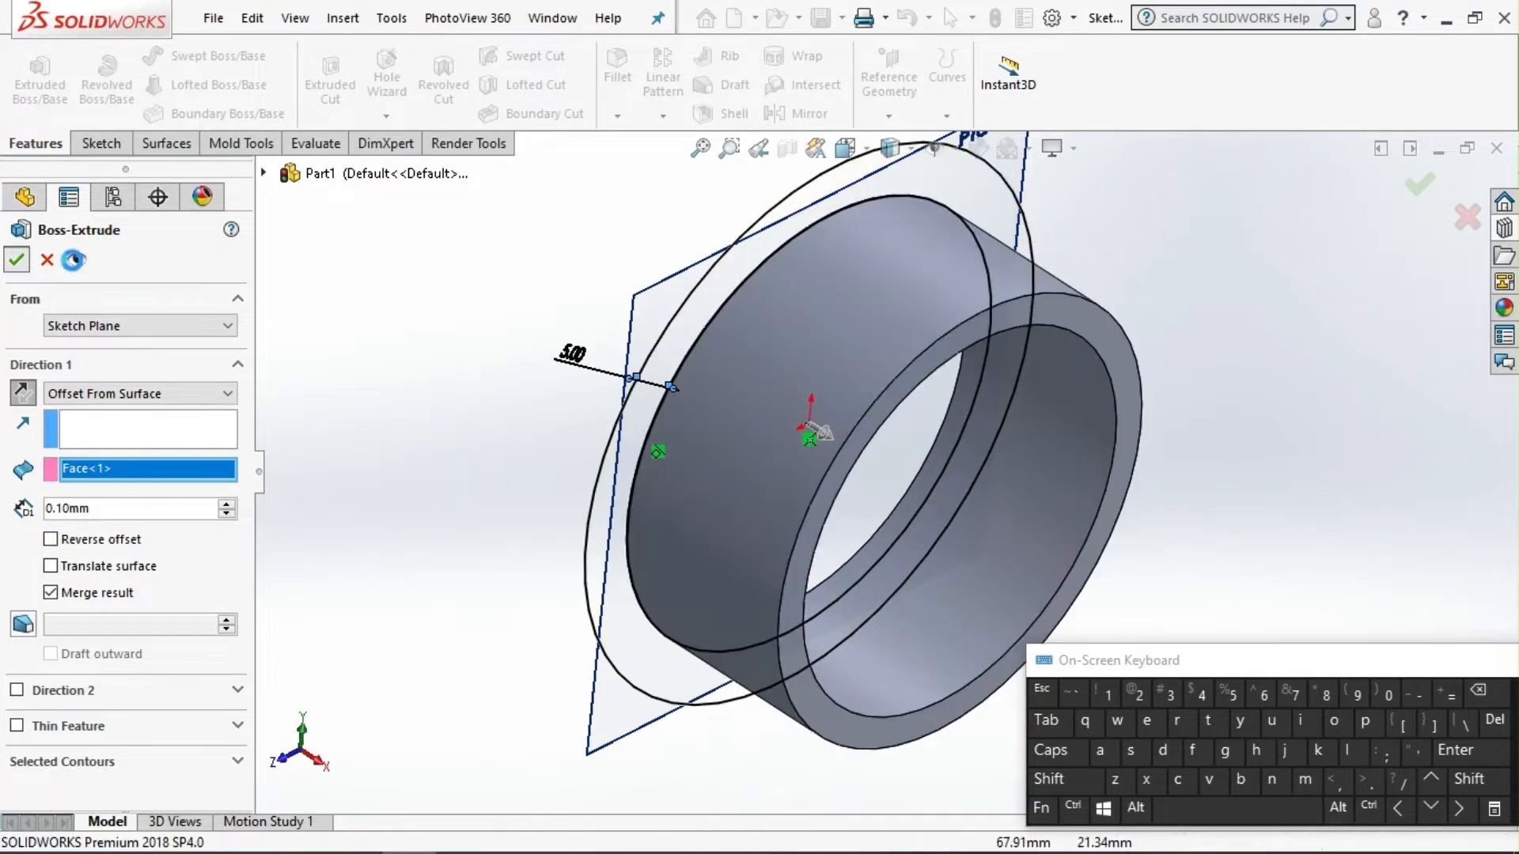
# Hide the offset plane and inspect the two-ring part from the front view, the right view and at an angle.
pyautogui.click(635, 300)
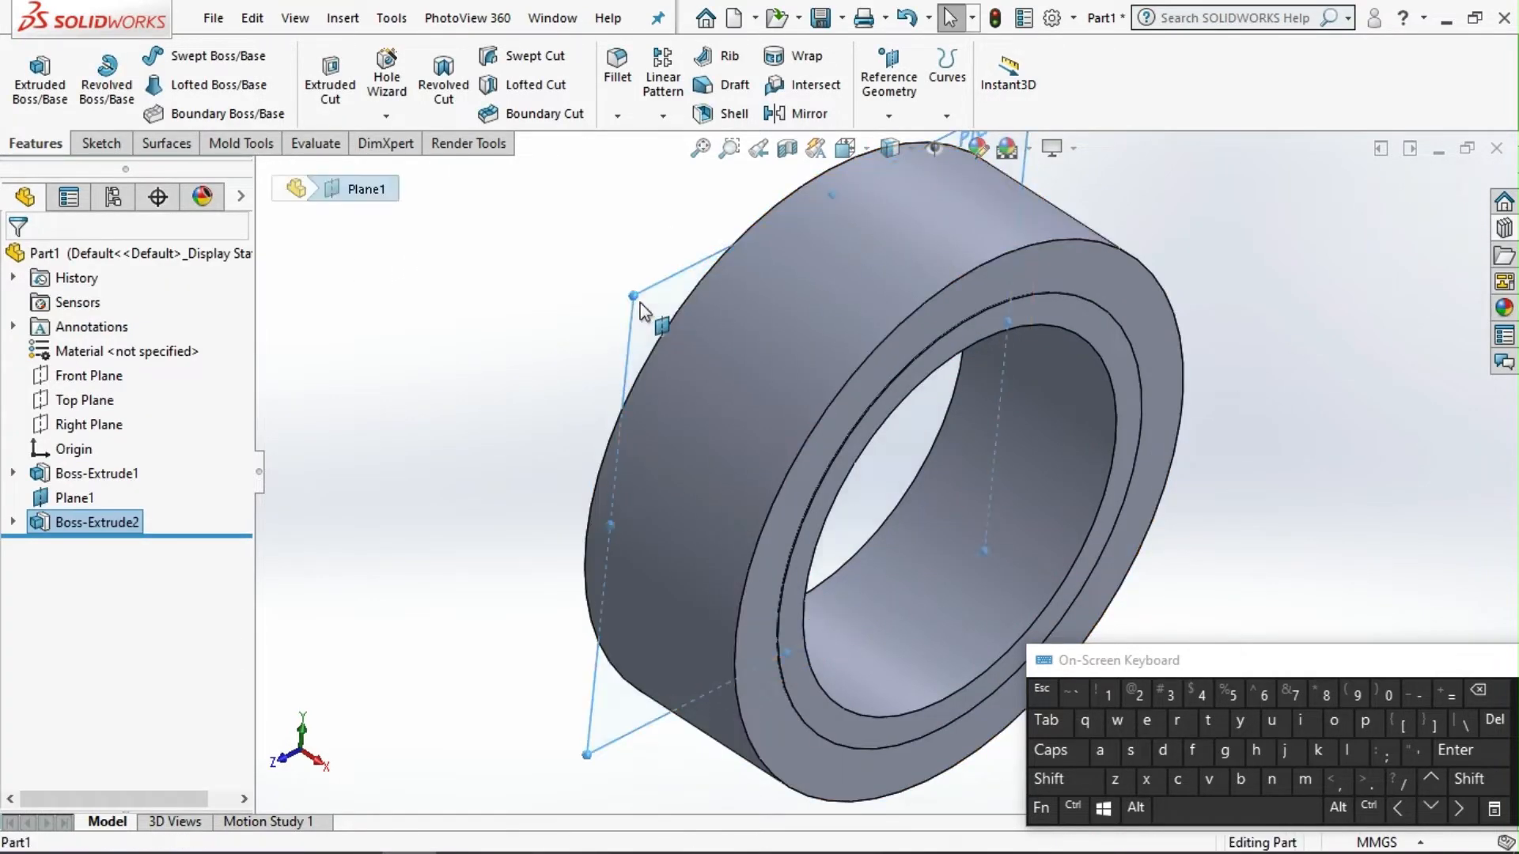
pyautogui.click(767, 237)
pyautogui.scroll(3, 649, 412)
pyautogui.moveTo(650, 425); pyautogui.dragTo(545, 329, button='middle')
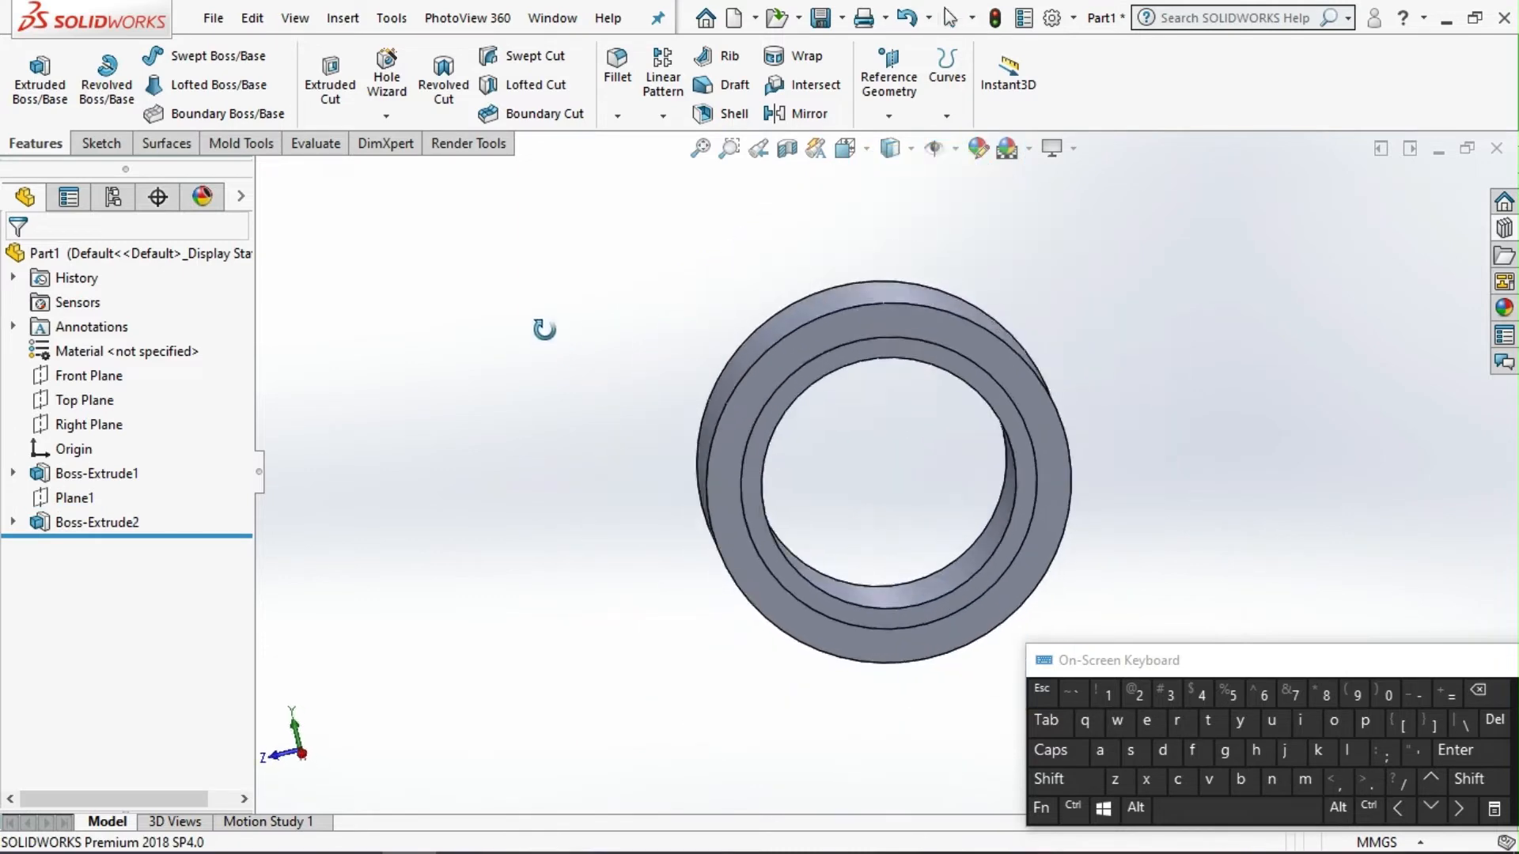
pyautogui.click(845, 148)
pyautogui.click(880, 236)
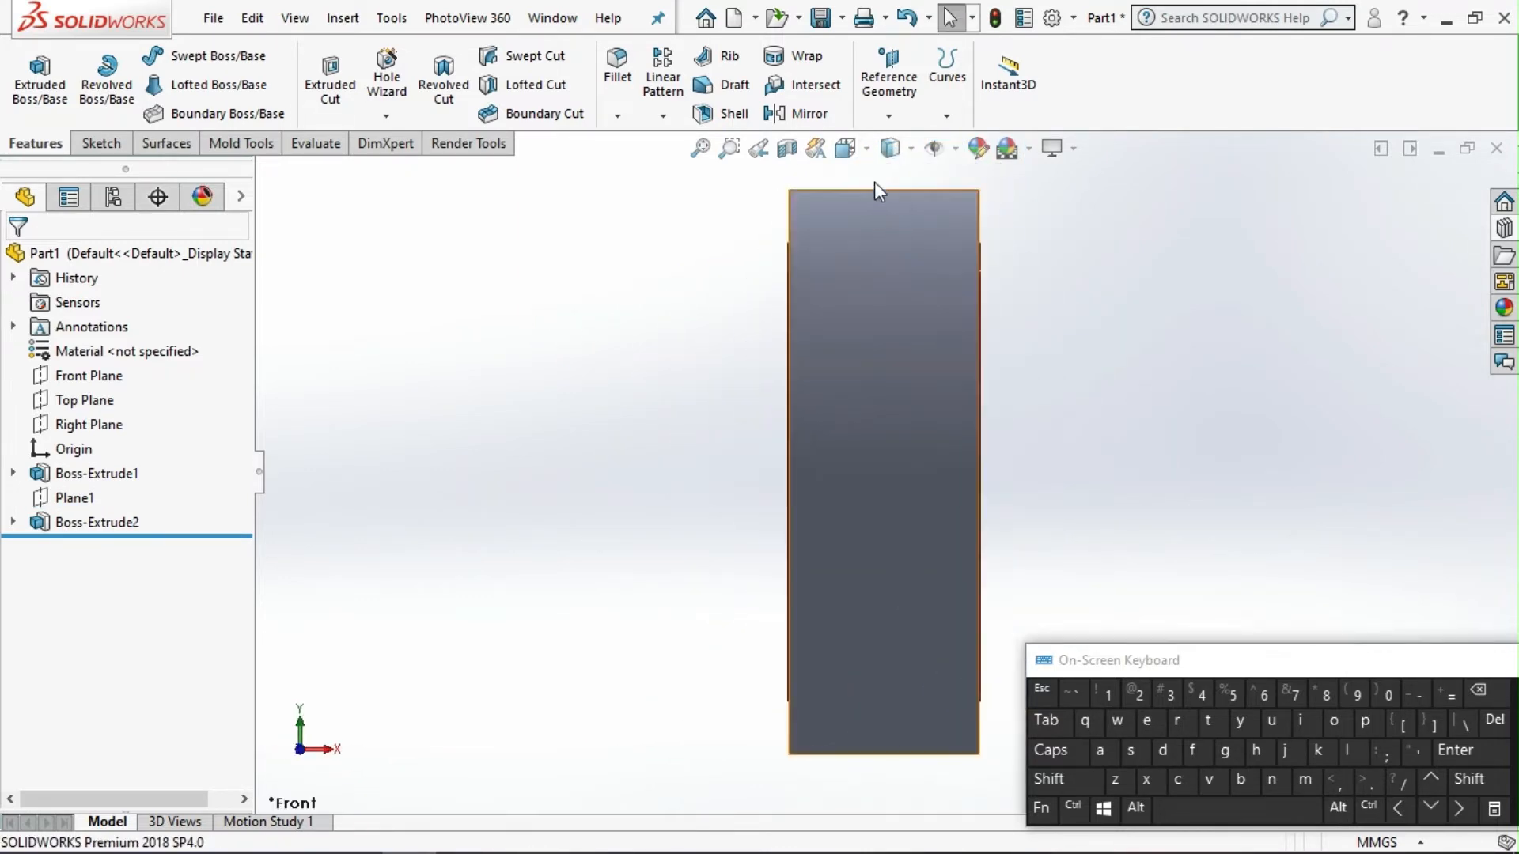
pyautogui.click(845, 148)
pyautogui.click(899, 245)
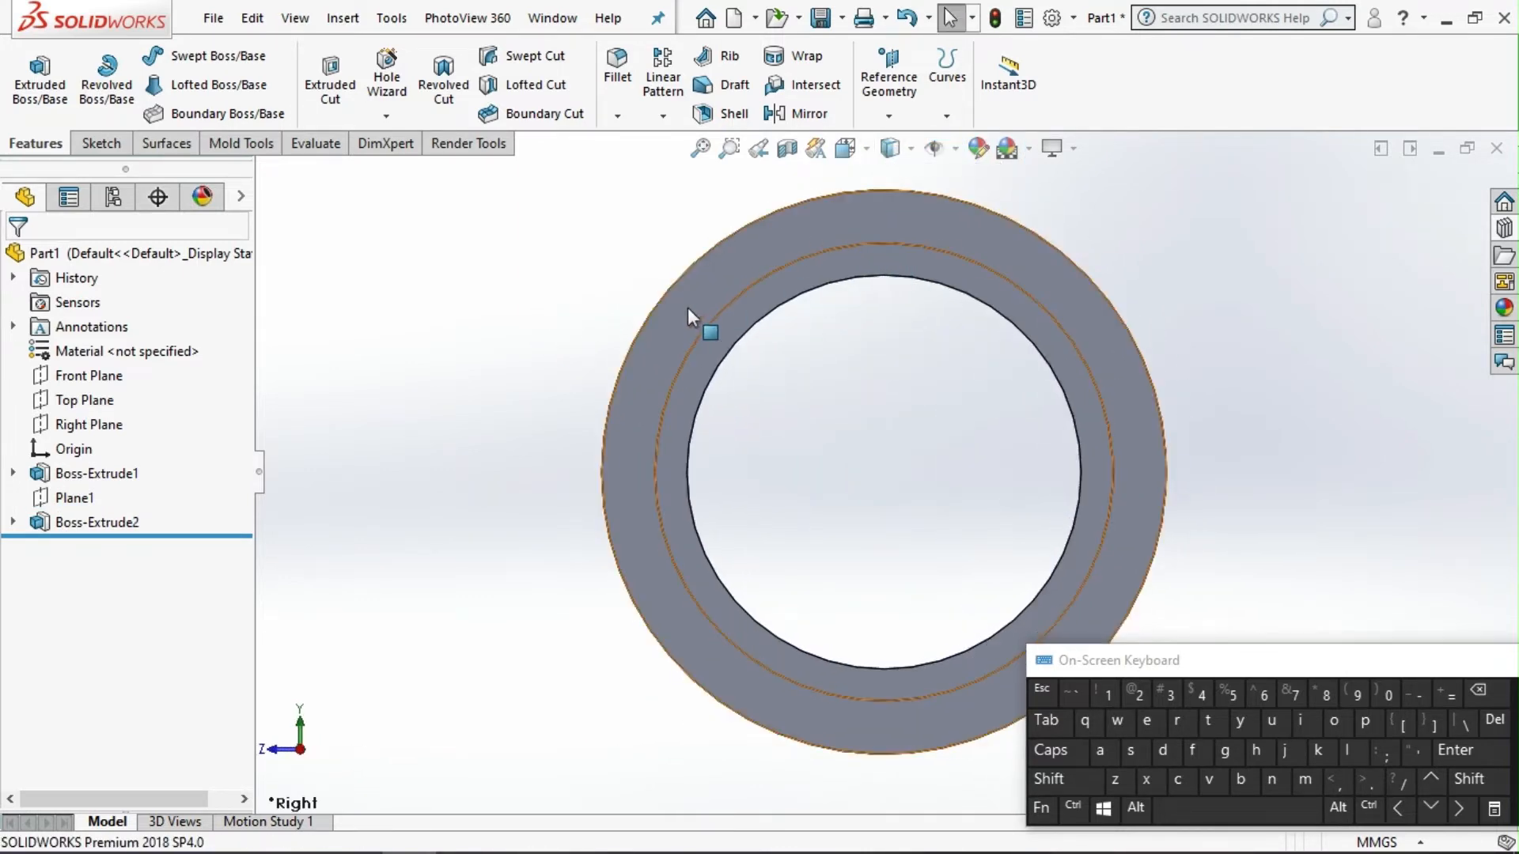
pyautogui.hotkey('ctrl', '7')
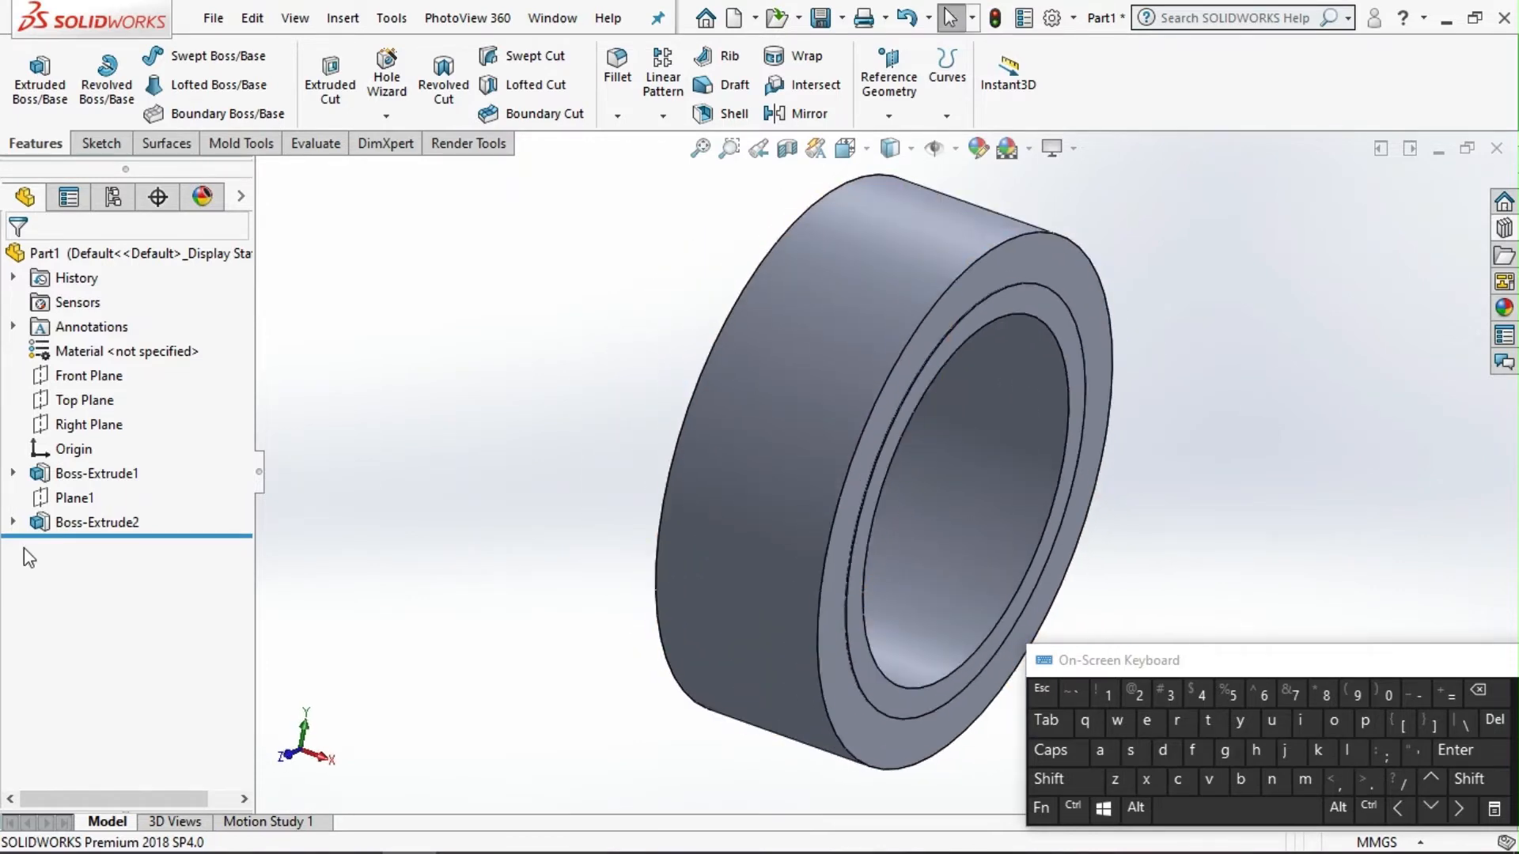
# Start a new sketch on the offset plane and convert the outer ring's outside edge into a sketch circle.
pyautogui.click(82, 496)
pyautogui.click(100, 455)
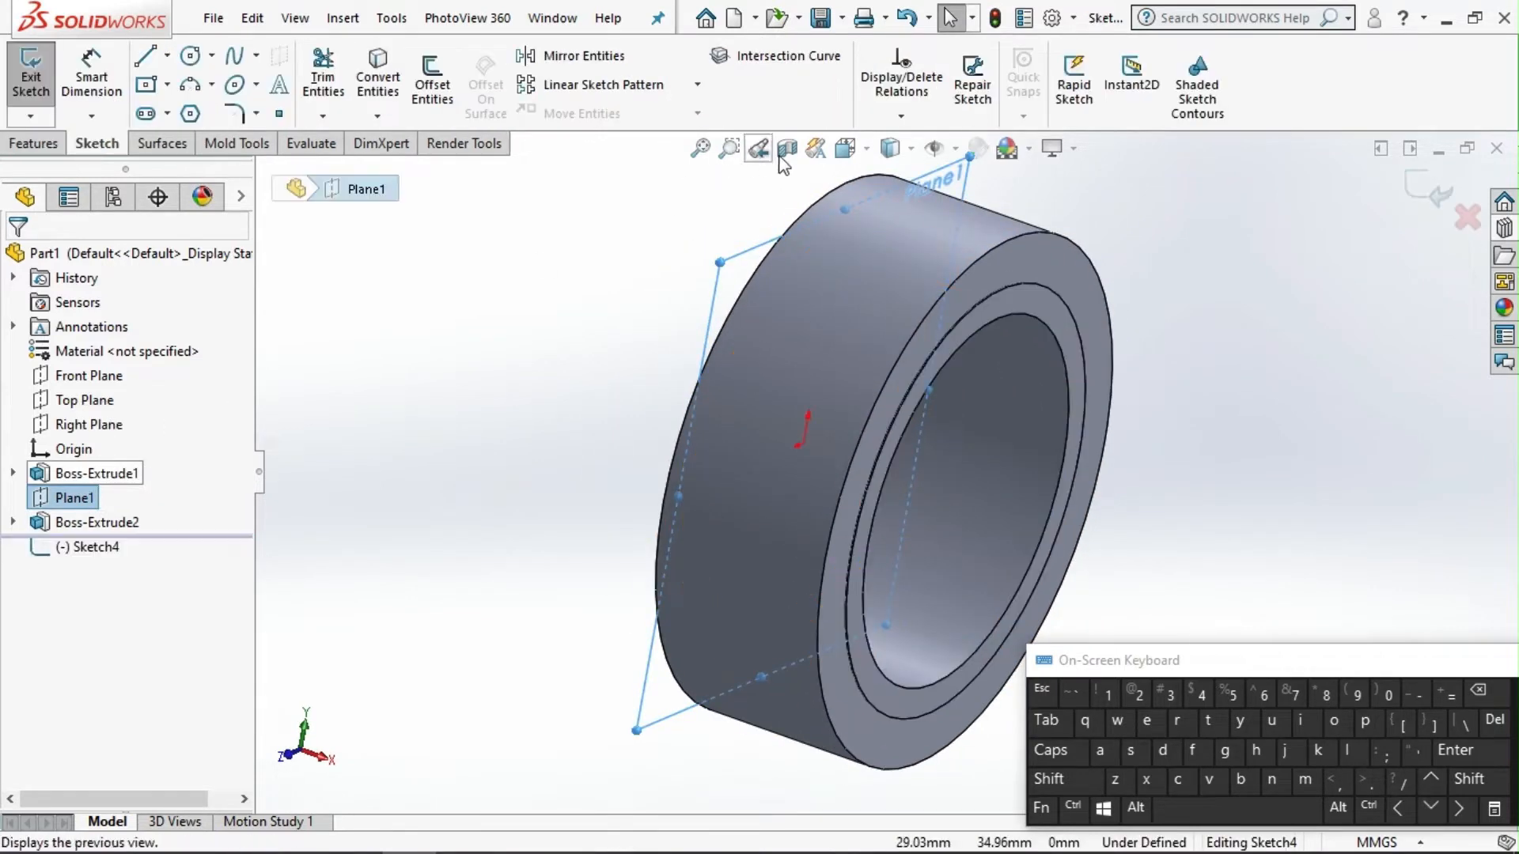
pyautogui.click(844, 147)
pyautogui.click(907, 242)
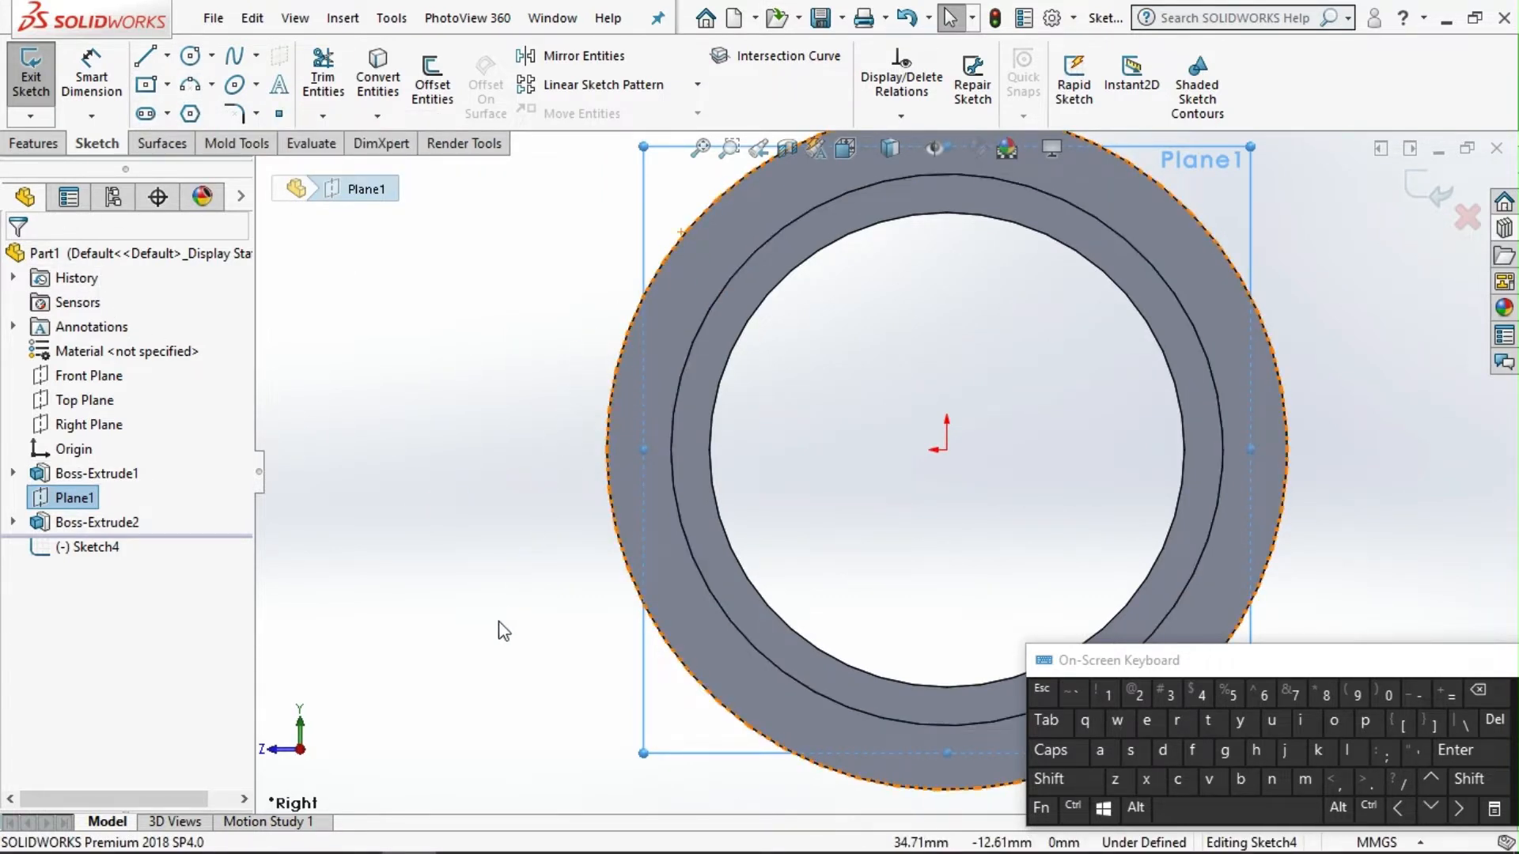
pyautogui.click(190, 84)
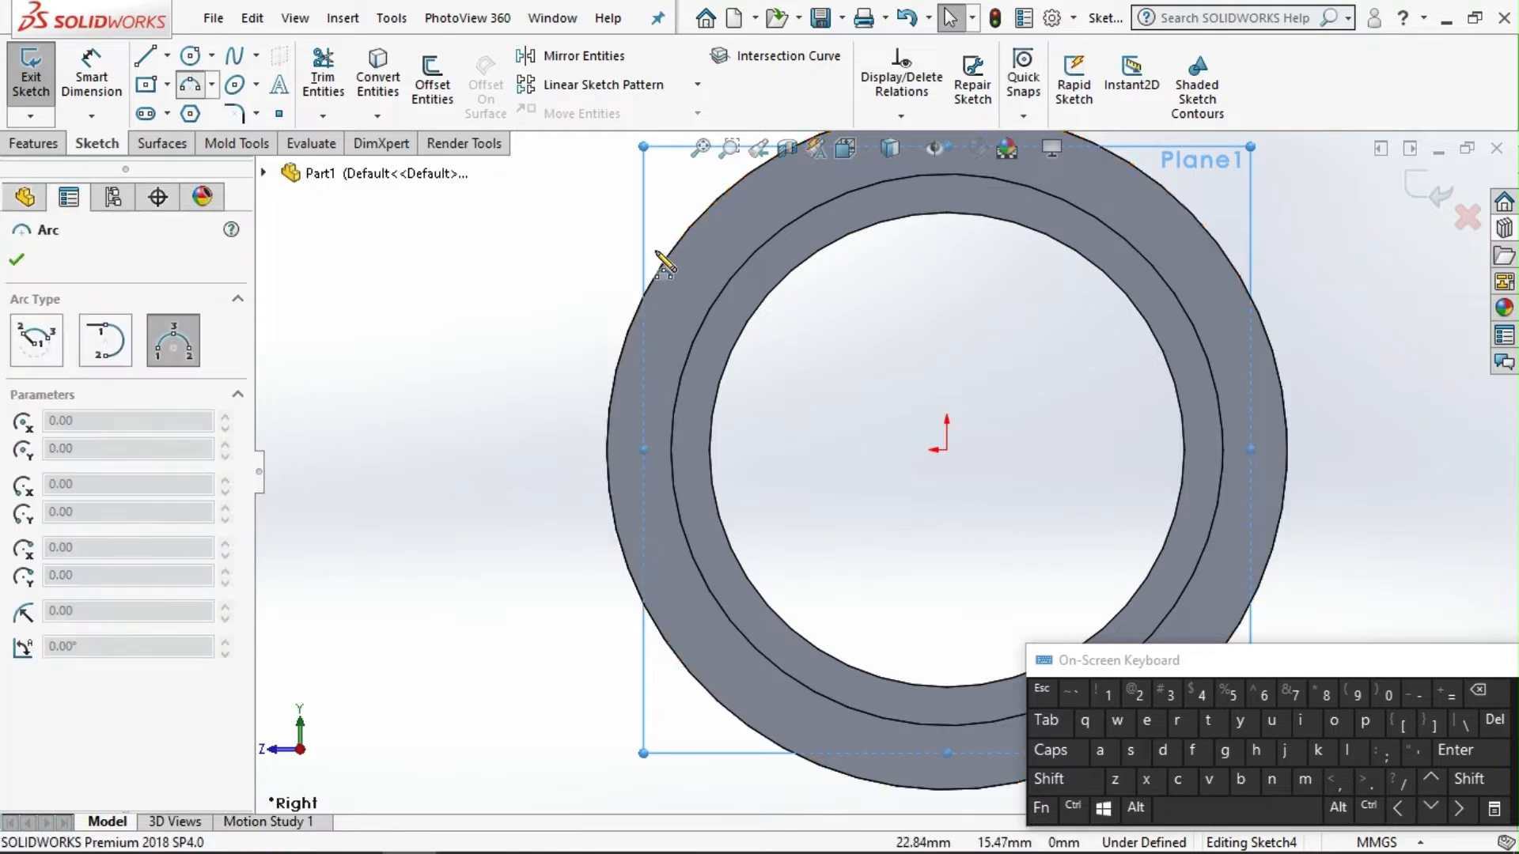
pyautogui.click(19, 262)
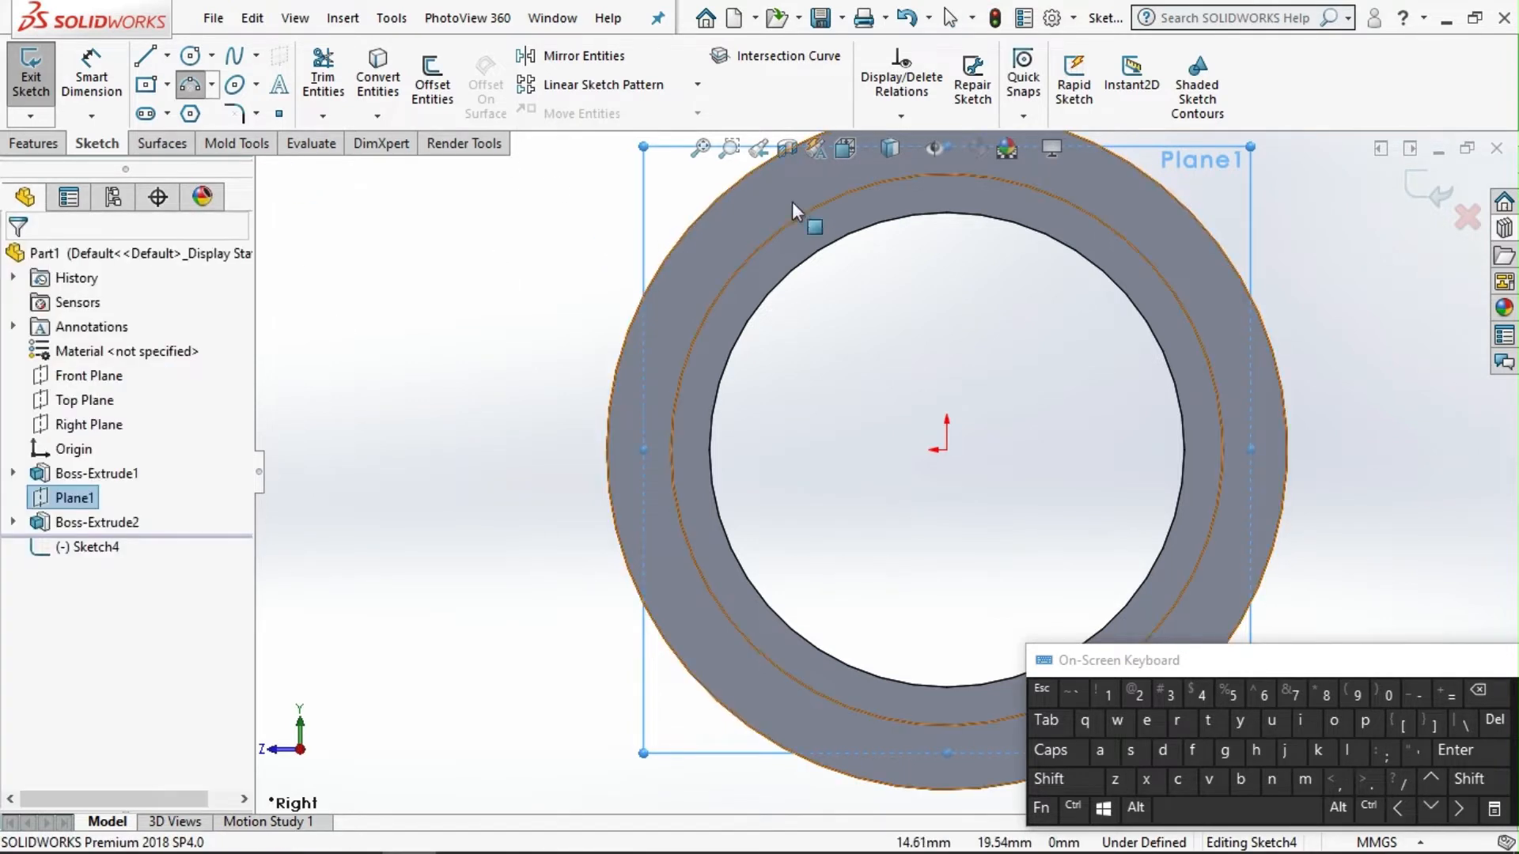
pyautogui.click(680, 232)
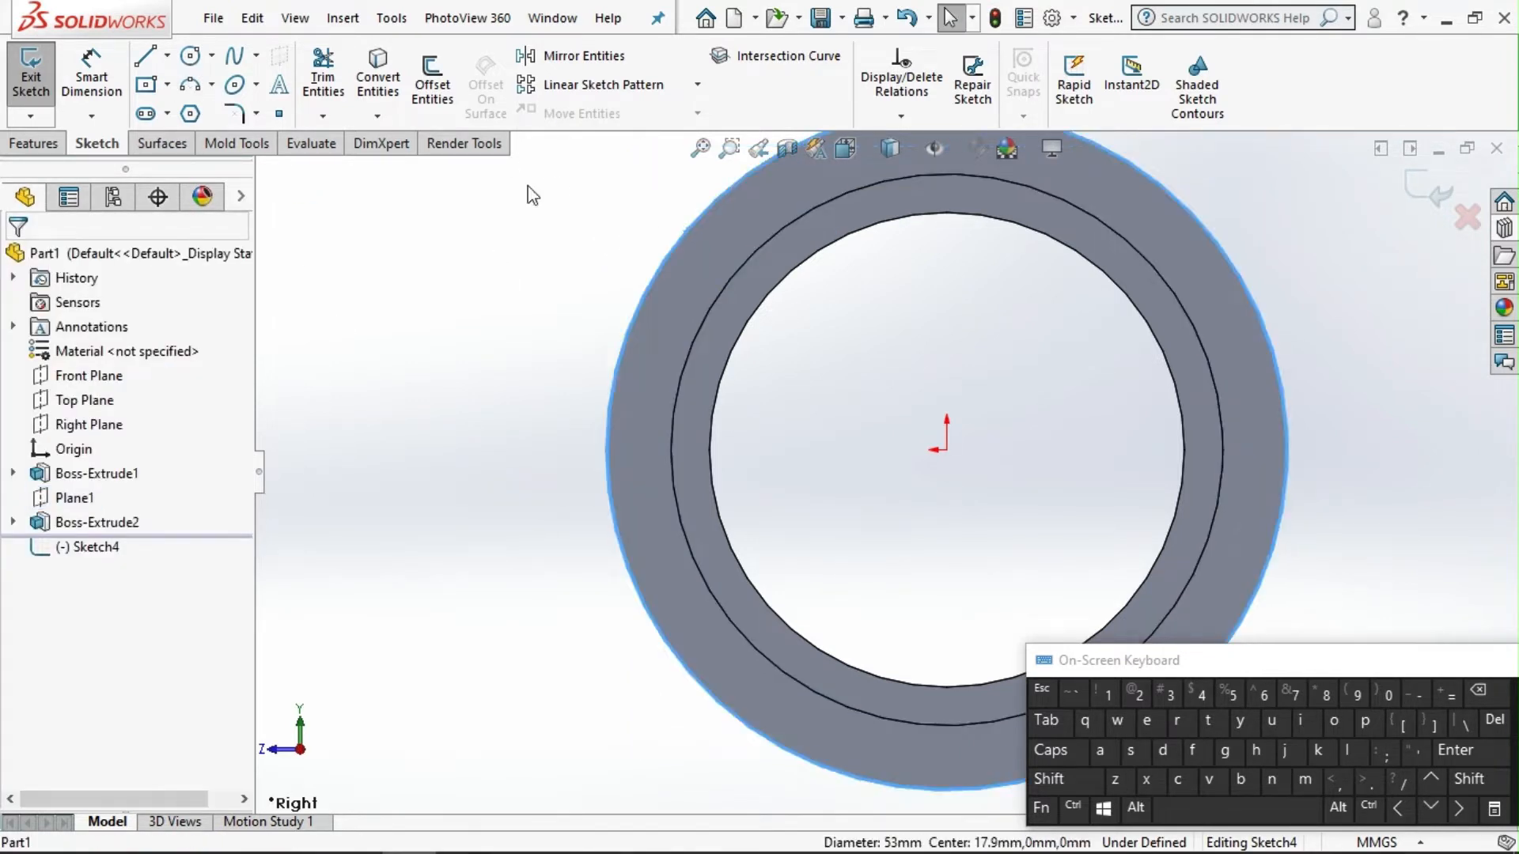
pyautogui.click(378, 83)
# Draw a three-point arc about 80 mm in radius from the converted circle's upper side outward and down past the ring.
pyautogui.click(190, 84)
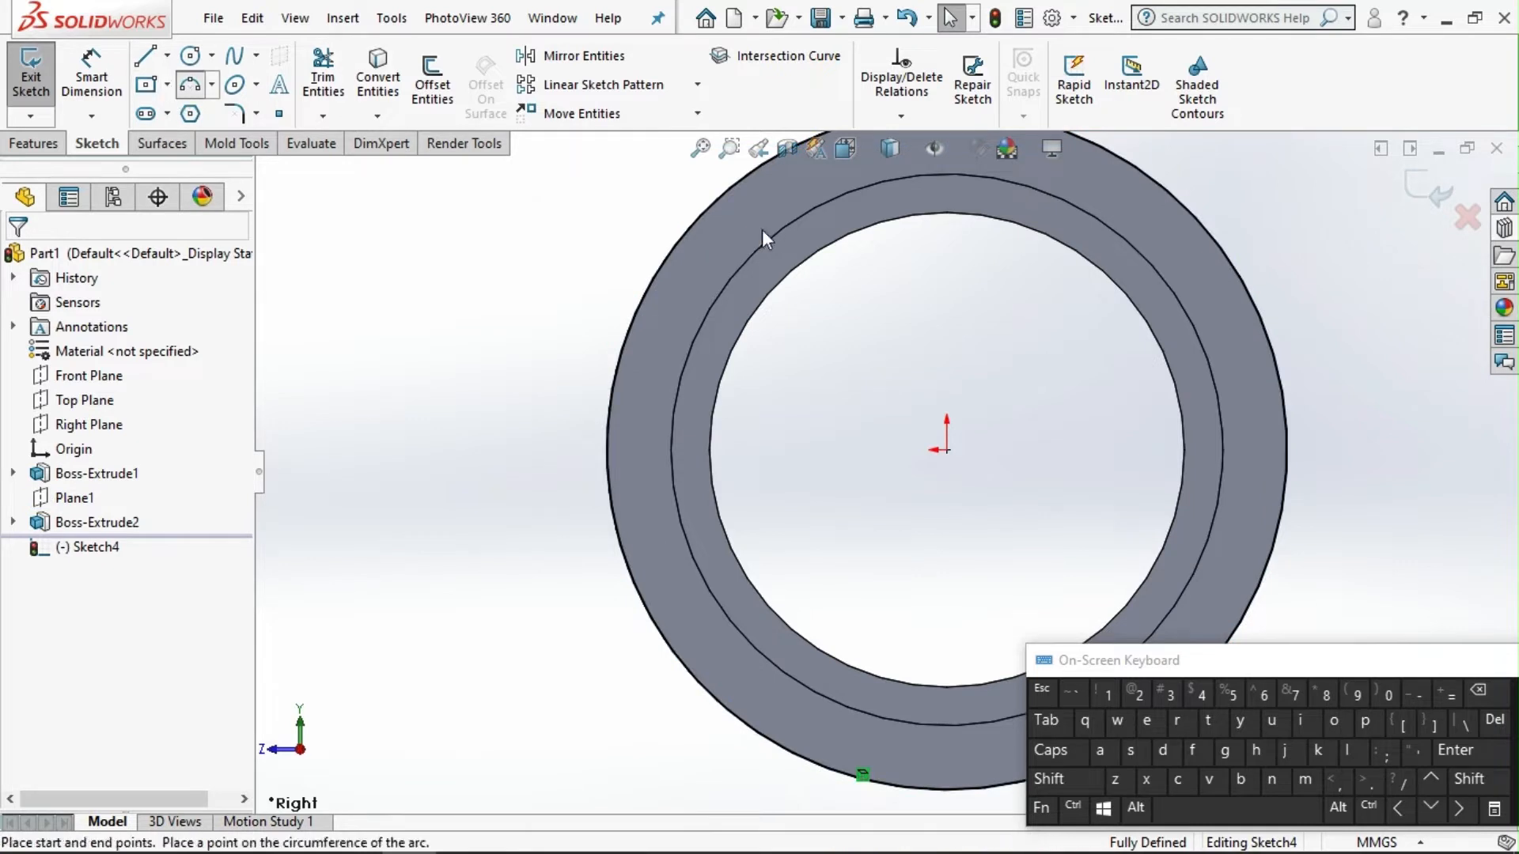
pyautogui.click(706, 208)
pyautogui.click(340, 625)
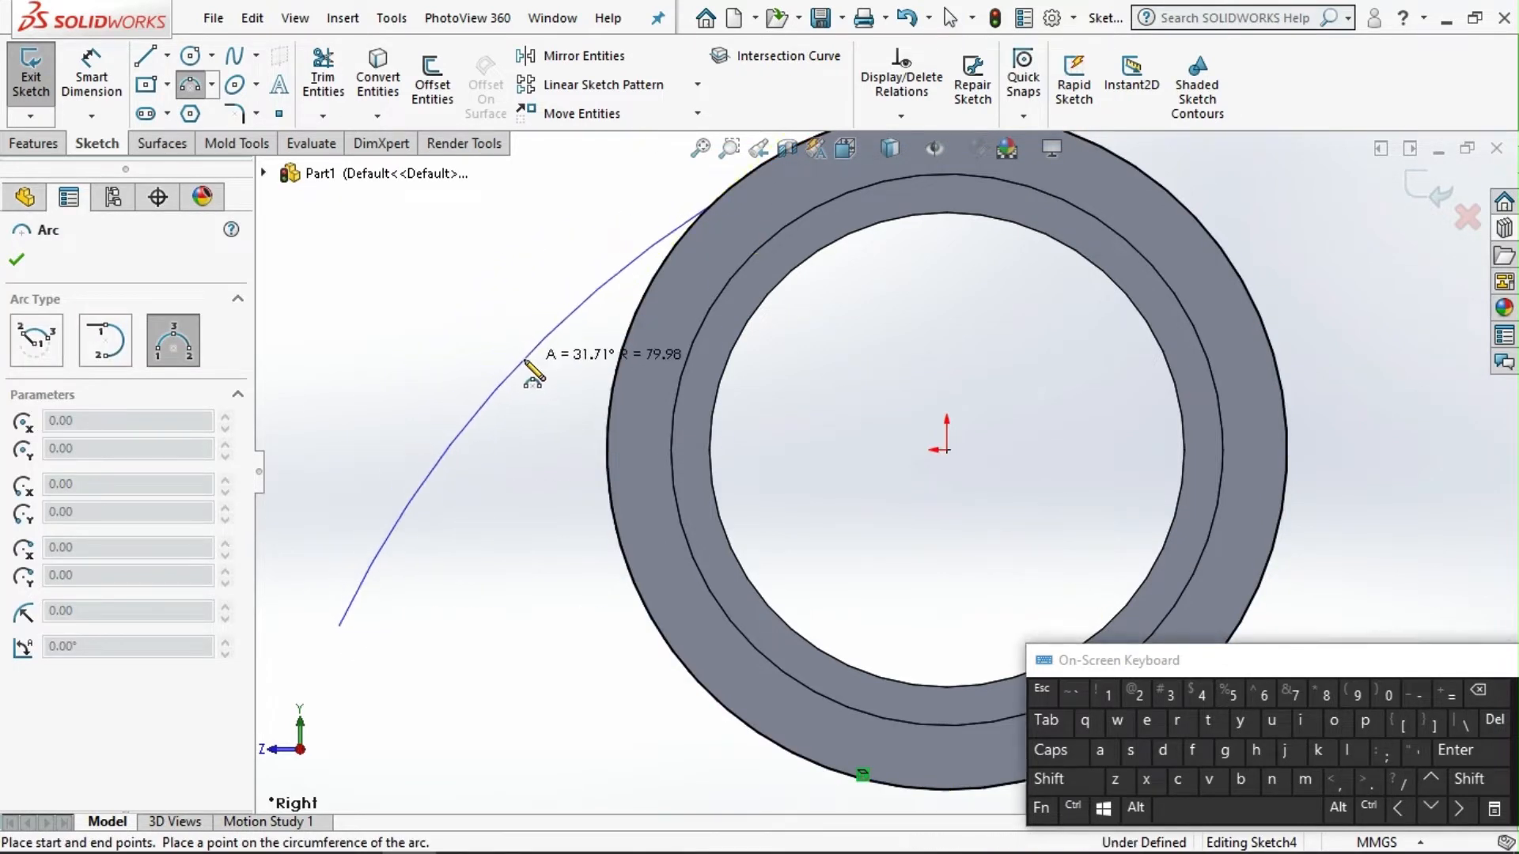
pyautogui.click(496, 389)
# Draw a vertical centerline from the origin to the converted circle's lowest point, and continue it with a horizontal centerline towards the arc's side.
pyautogui.click(167, 56)
pyautogui.click(241, 112)
pyautogui.scroll(2, 887, 475)
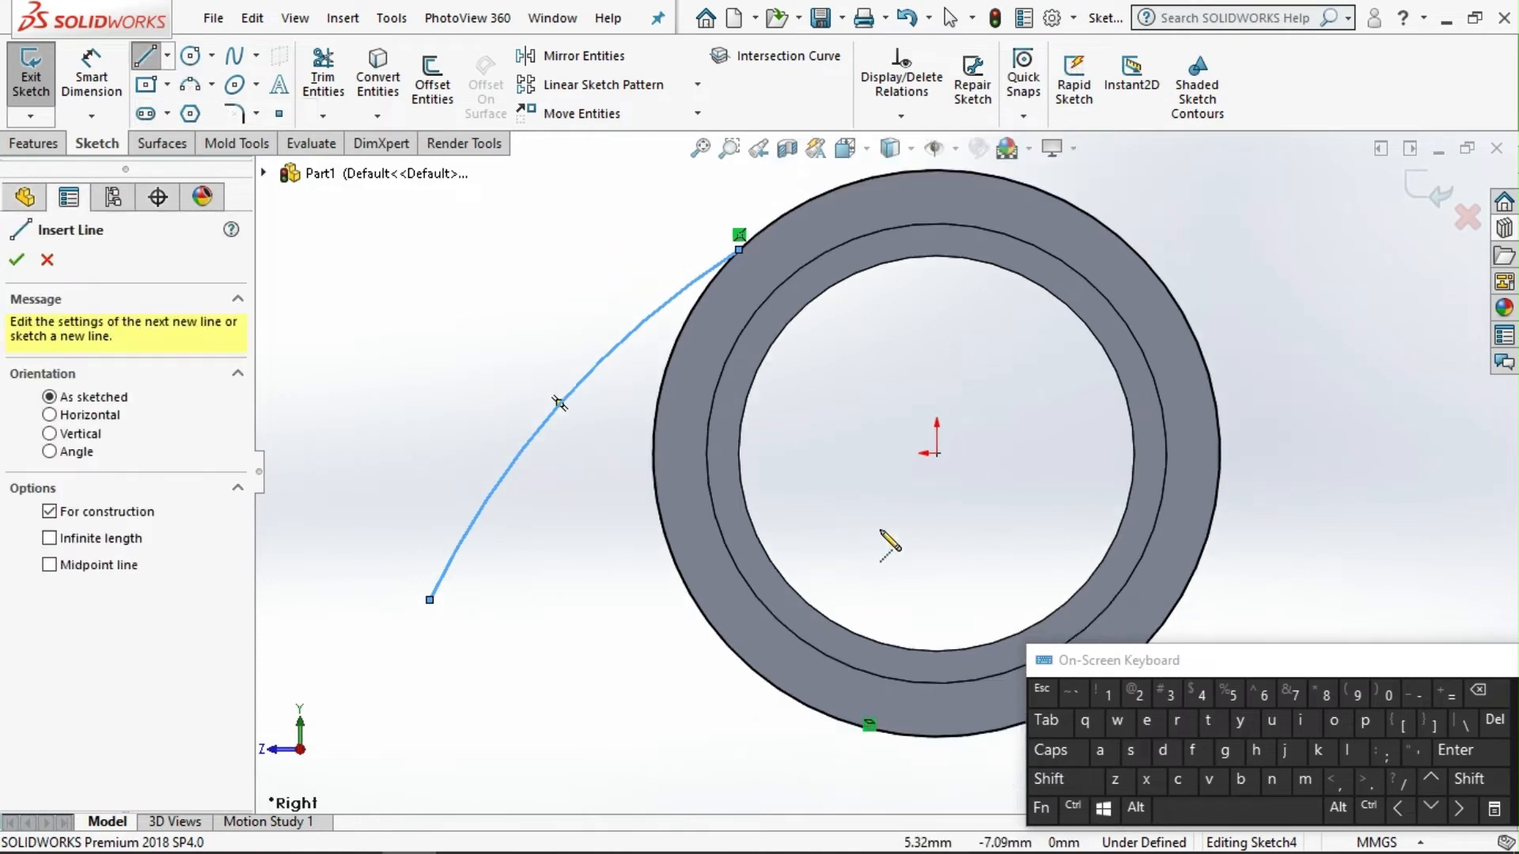
pyautogui.scroll(3, 890, 546)
pyautogui.click(909, 463)
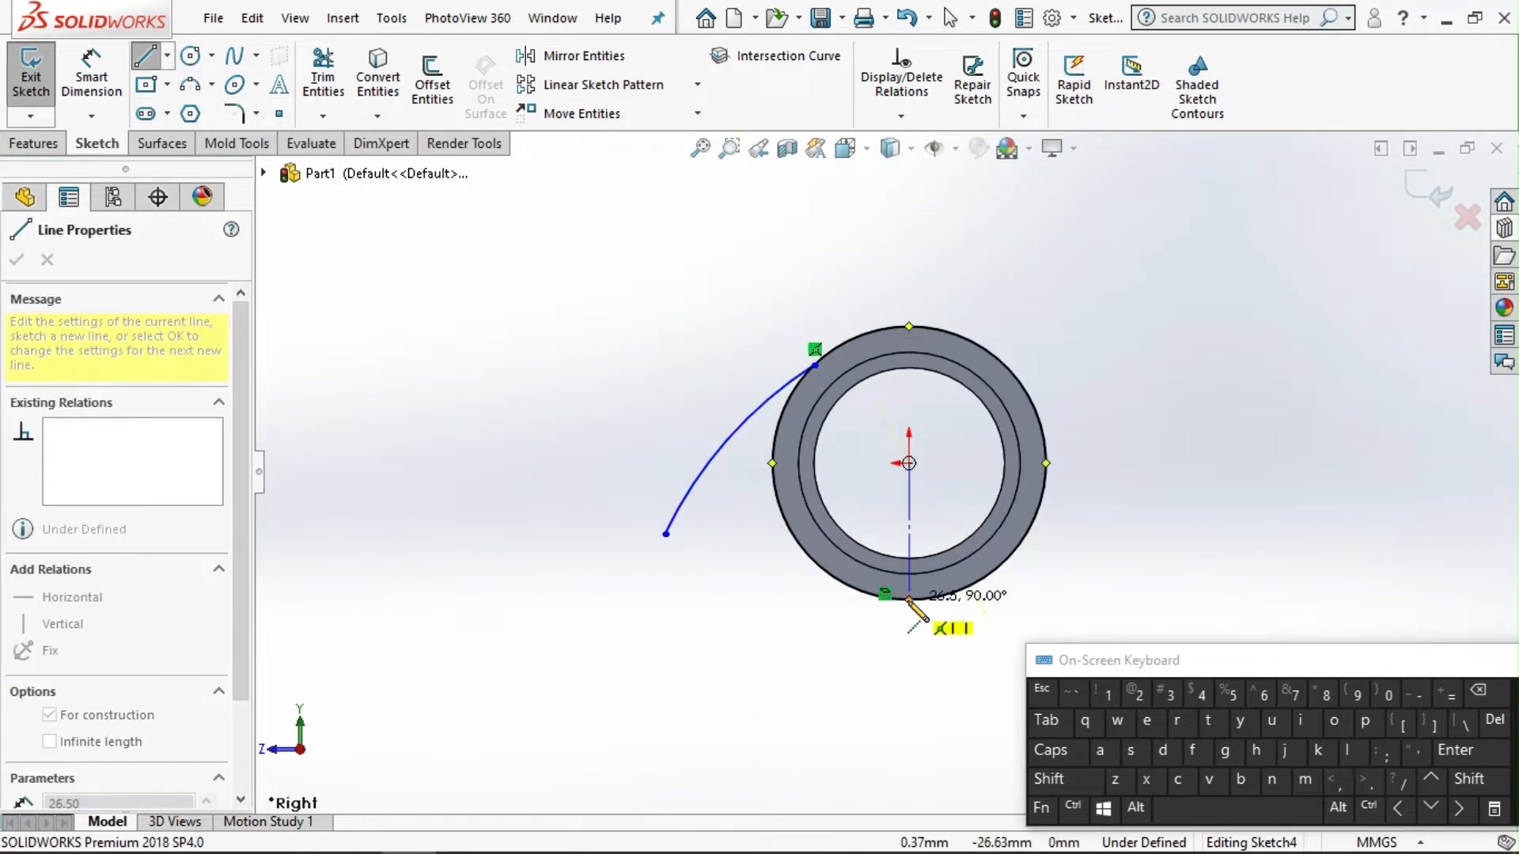
pyautogui.click(909, 599)
pyautogui.click(500, 600)
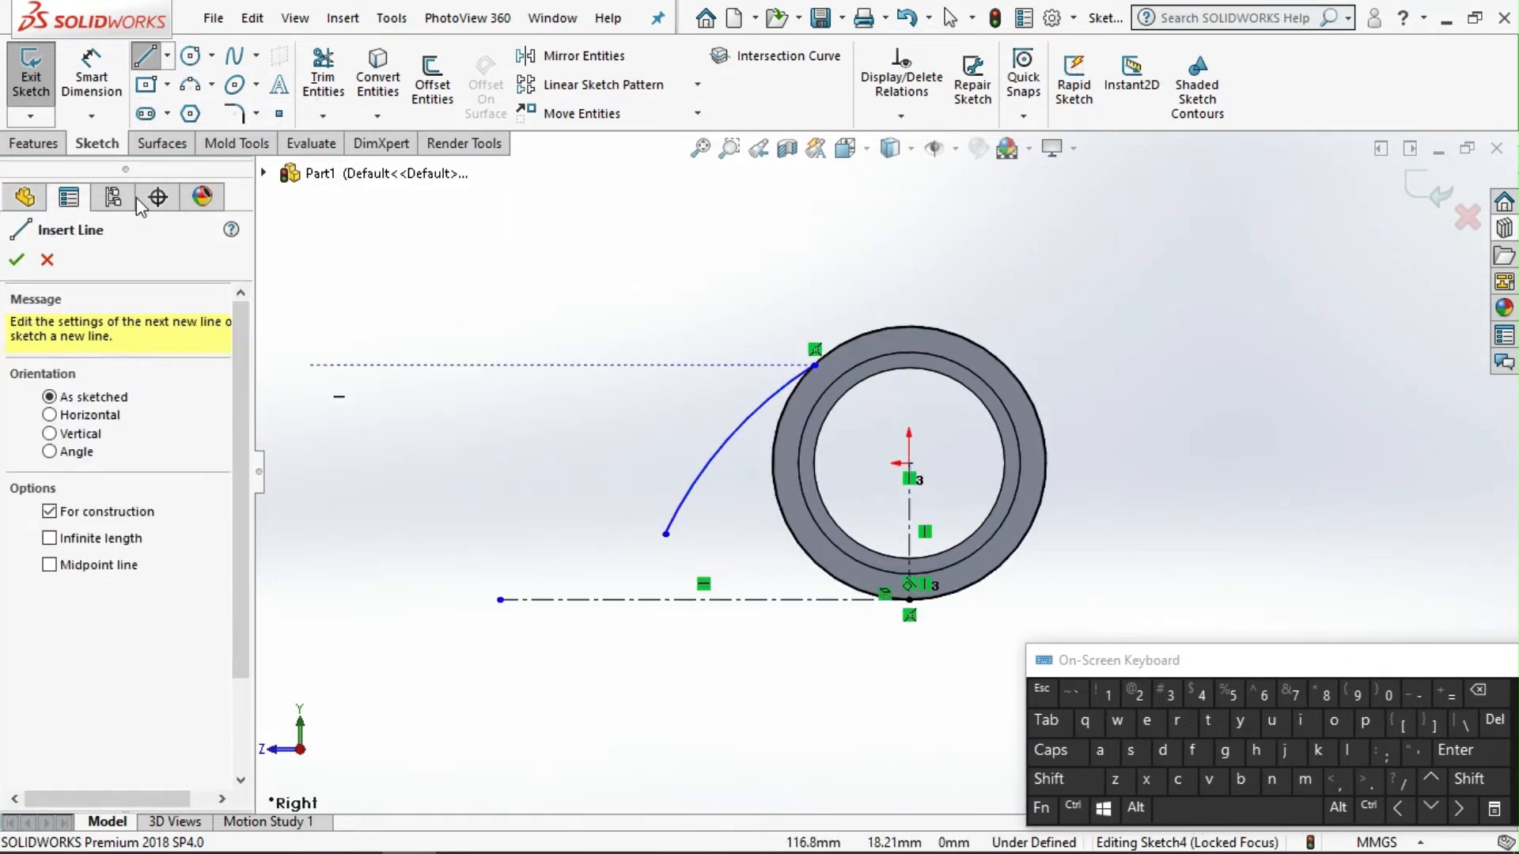
pyautogui.press('Escape')
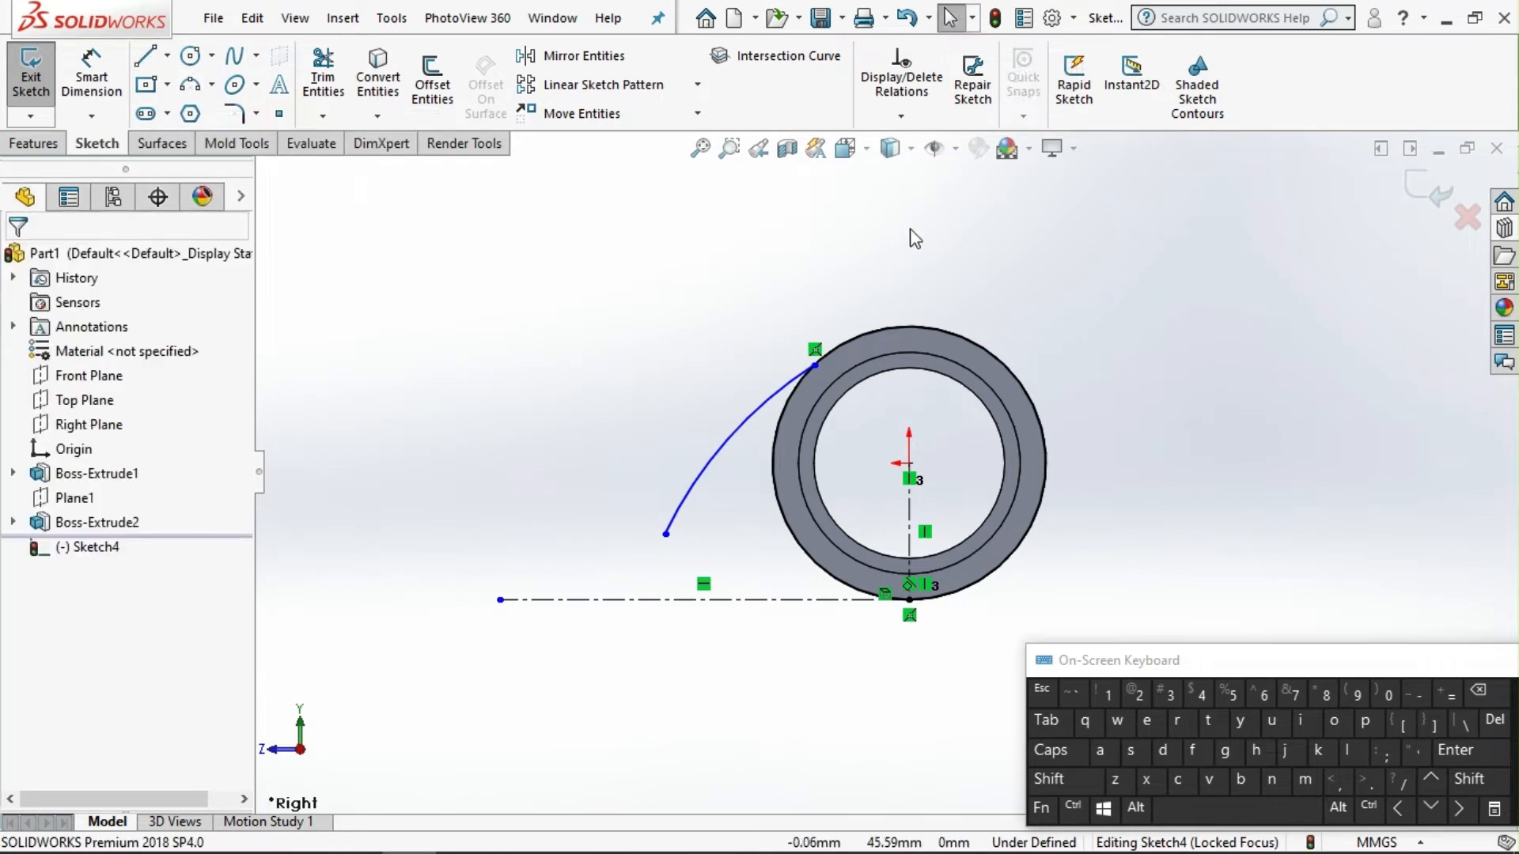
# Make the arc tangent to the converted circle.
pyautogui.moveTo(891, 243); pyautogui.dragTo(700, 397)
pyautogui.click(59, 645)
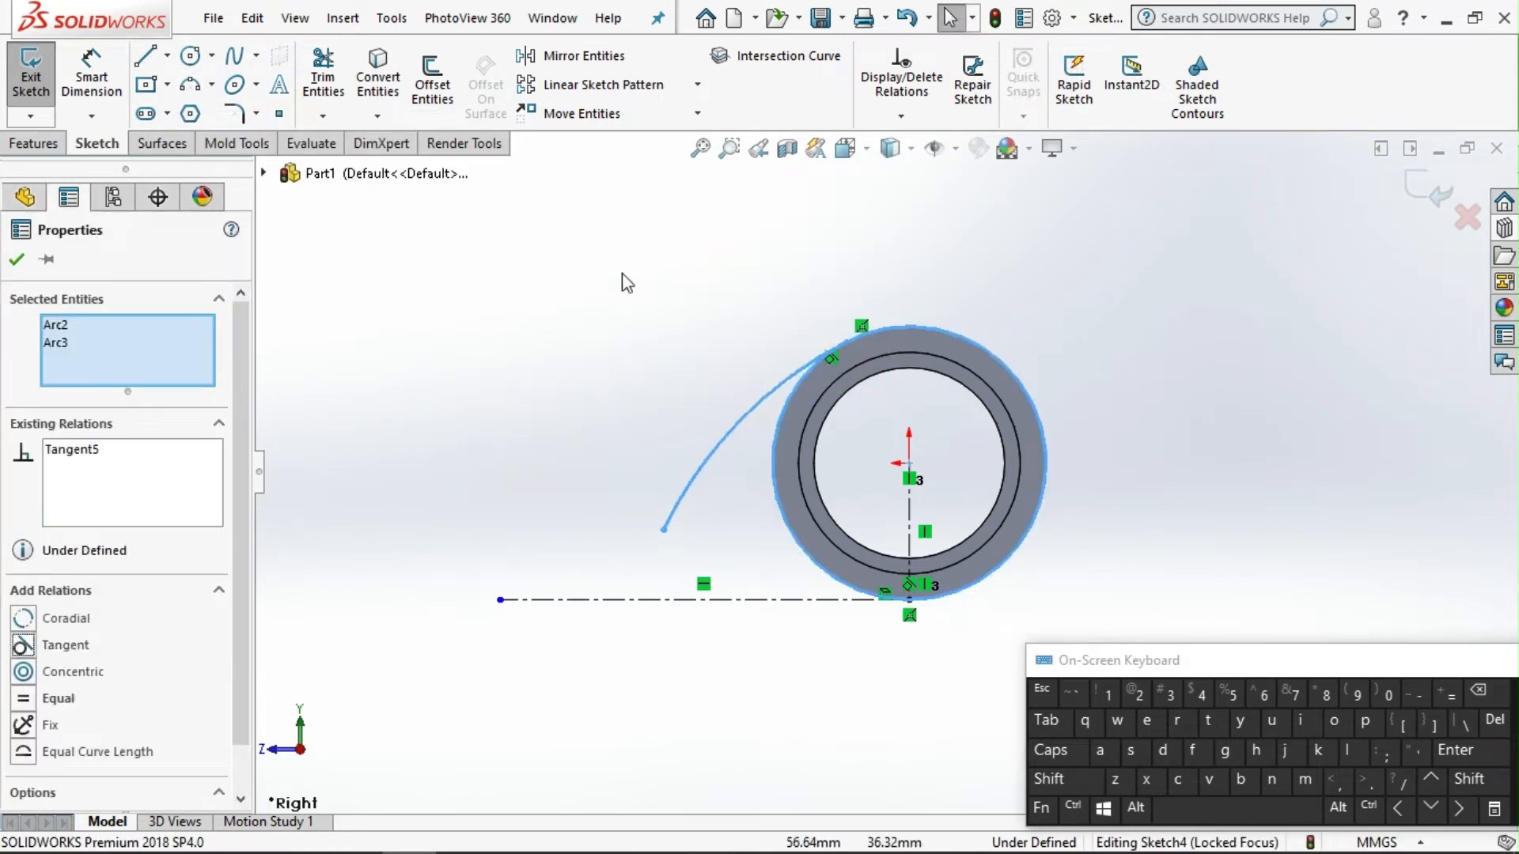
pyautogui.click(621, 281)
pyautogui.click(112, 85)
pyautogui.click(909, 464)
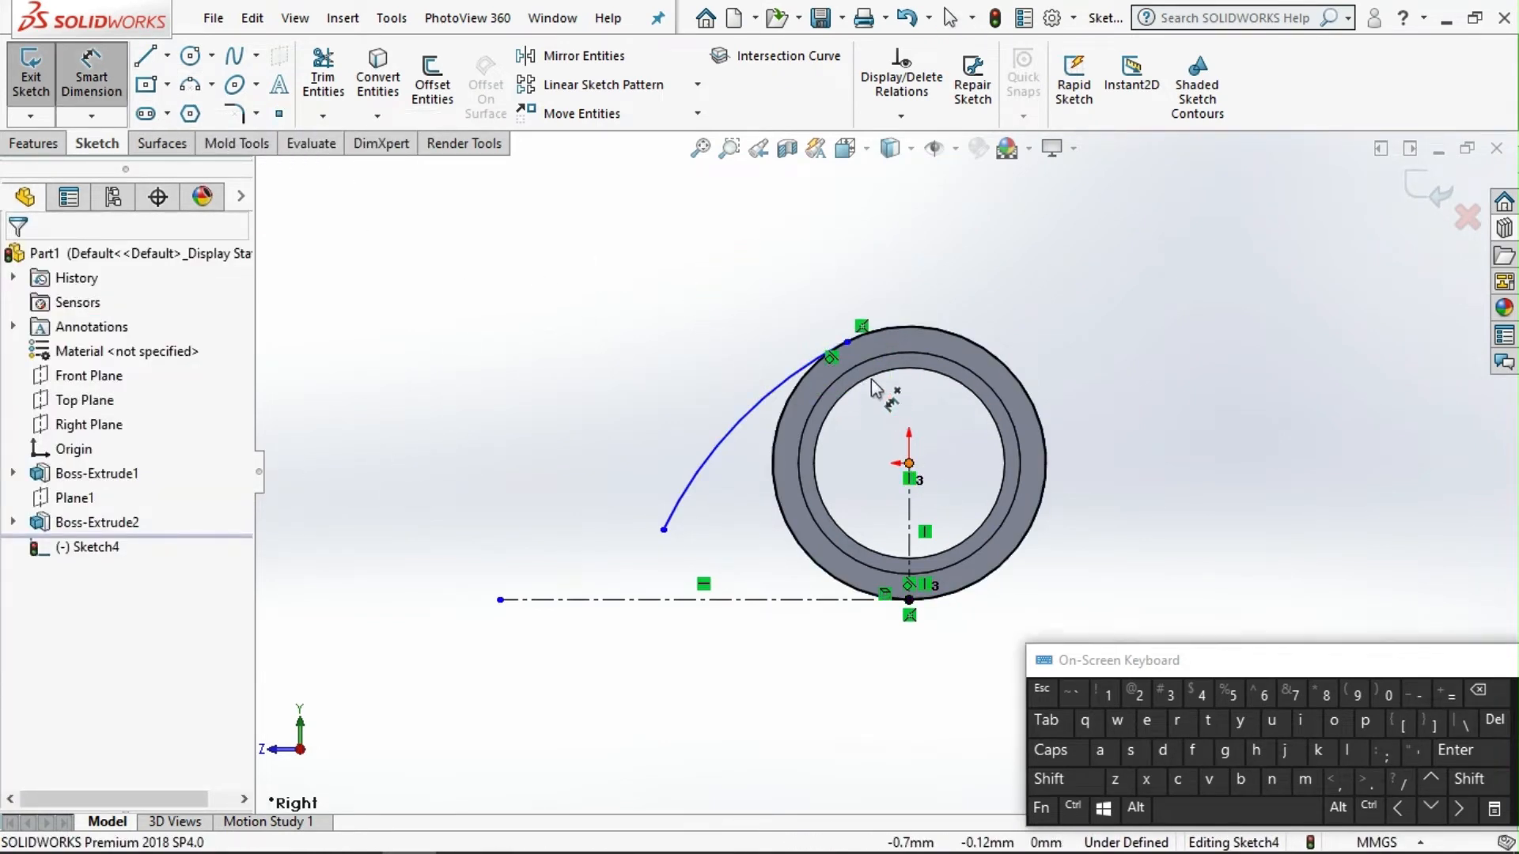
pyautogui.click(853, 349)
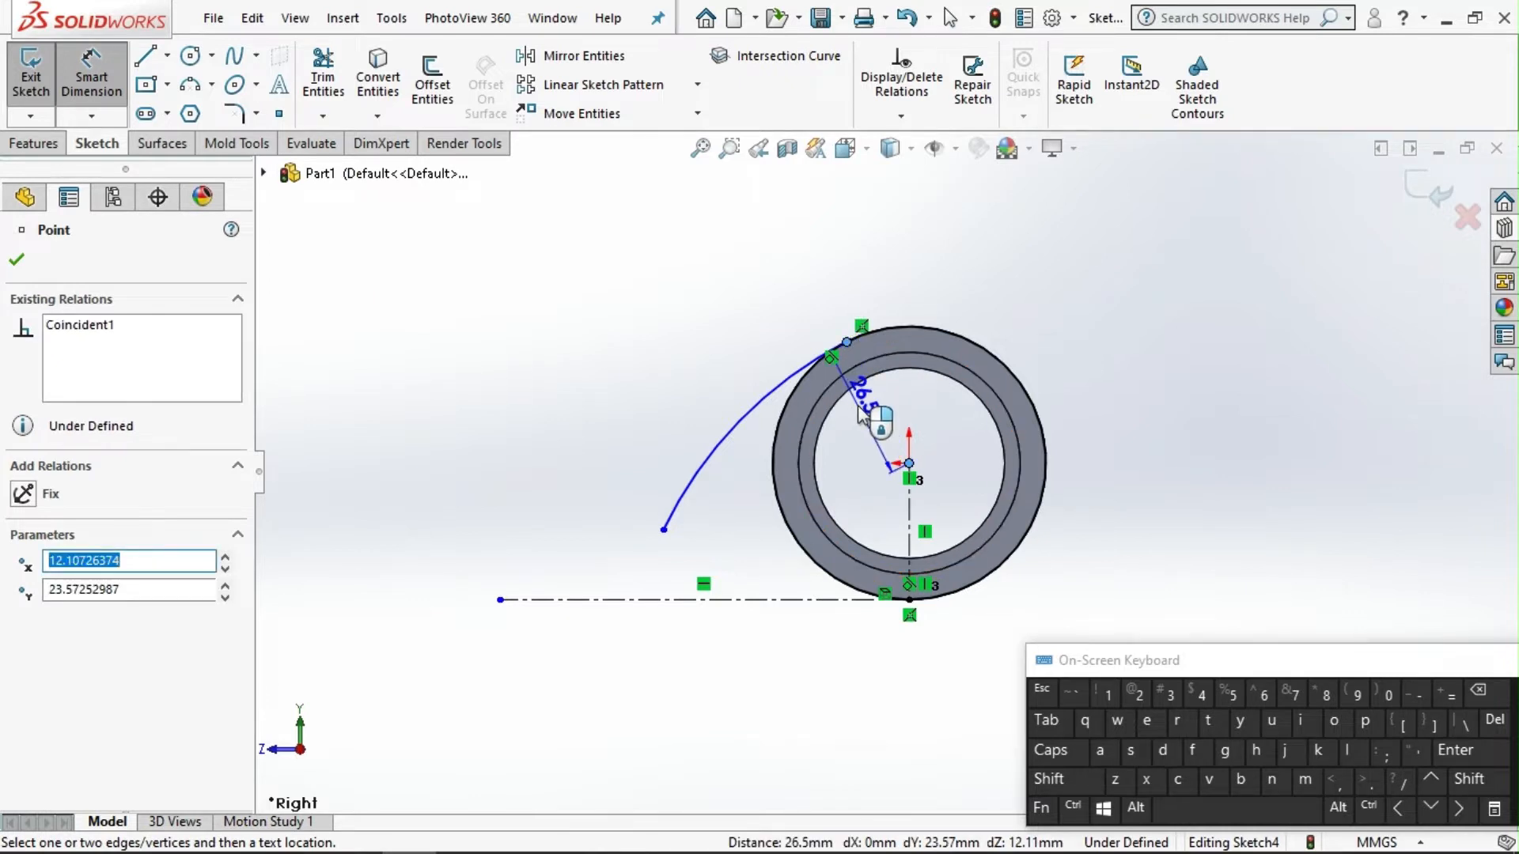
pyautogui.press('Escape')
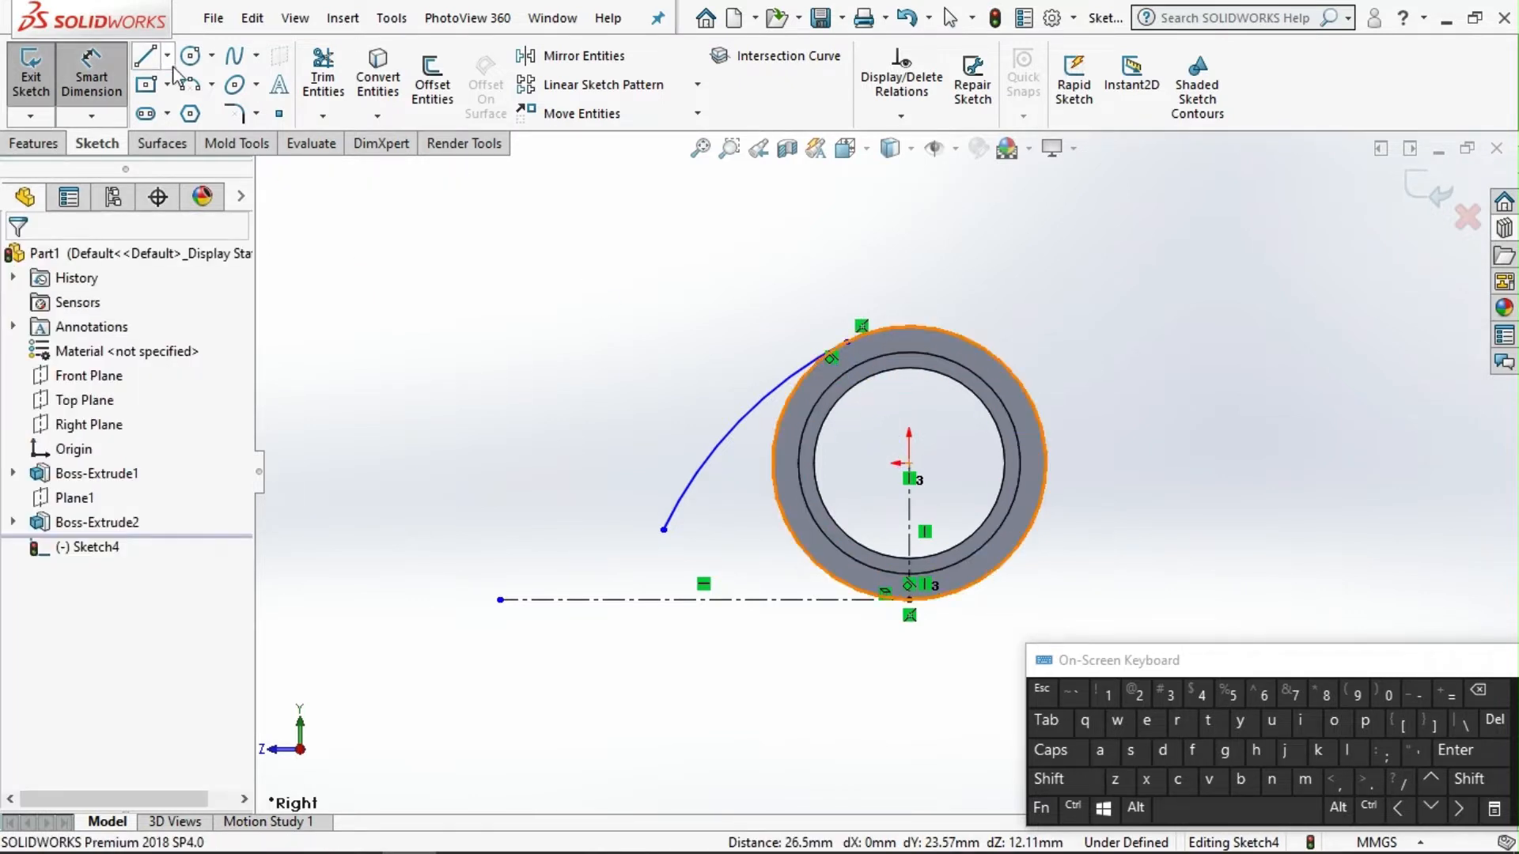
# Draw a centerline from the tangent arc's upper endpoint to the origin.
pyautogui.click(167, 55)
pyautogui.click(184, 113)
pyautogui.scroll(-2, 886, 348)
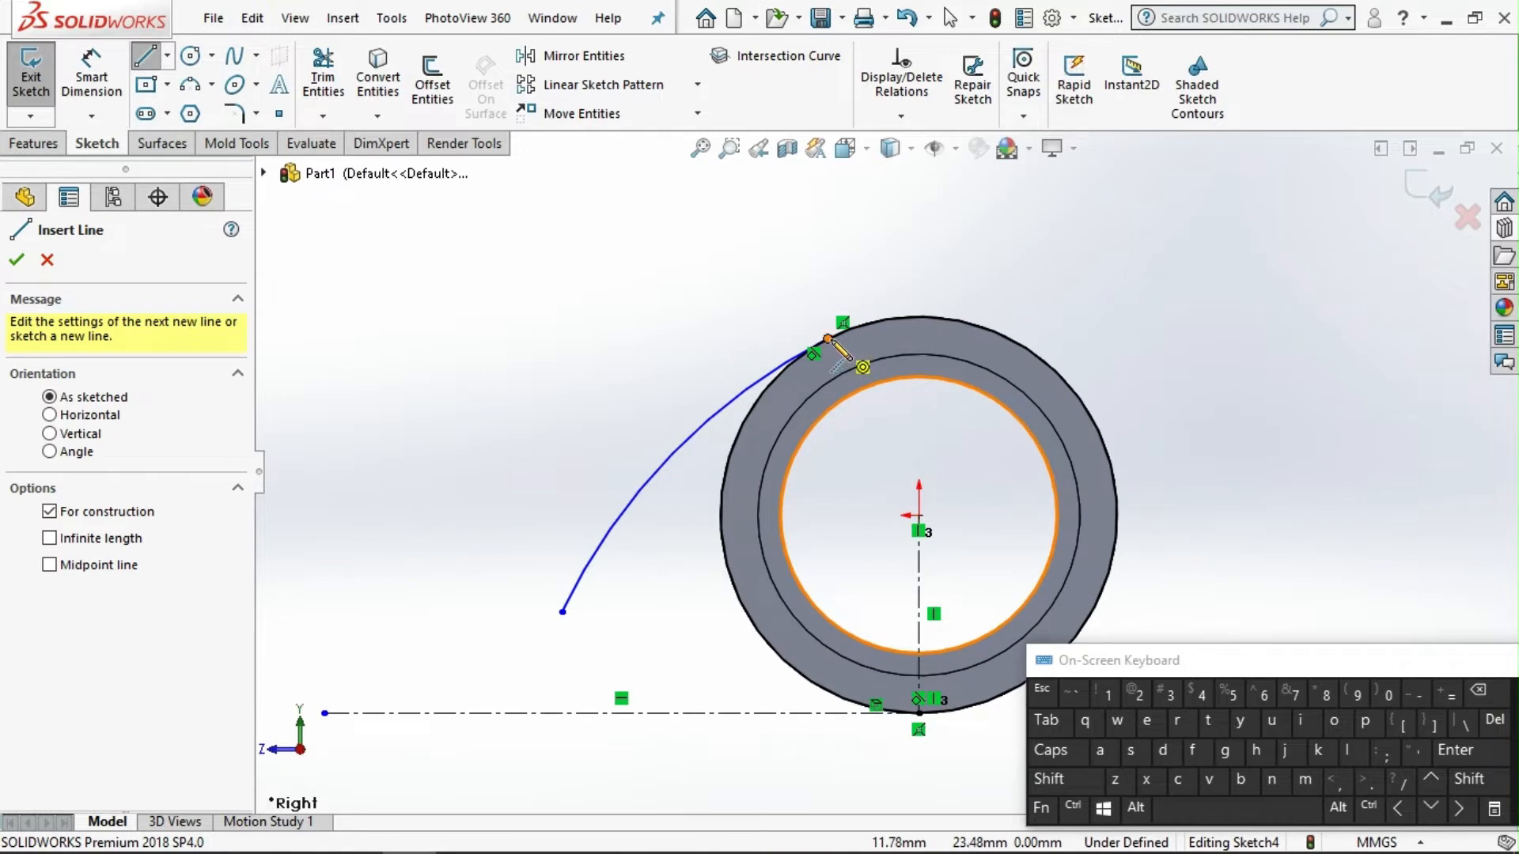
pyautogui.click(828, 338)
pyautogui.click(919, 516)
pyautogui.press('Escape')
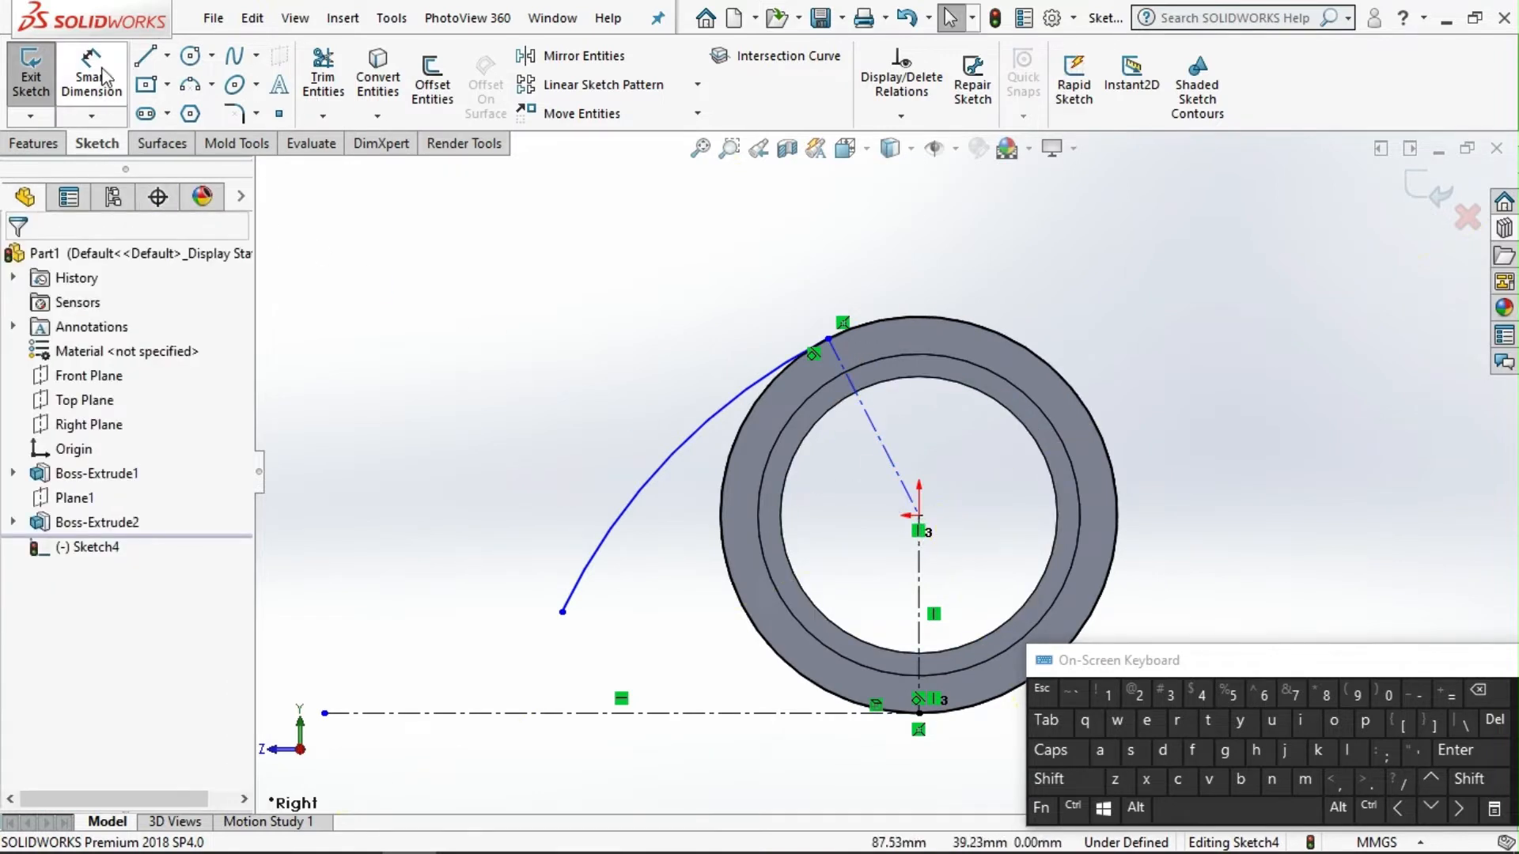
# Dimension the angle between the new centerline and the vertical centerline's upward extension as 30°.
pyautogui.click(101, 76)
pyautogui.click(919, 590)
pyautogui.click(909, 498)
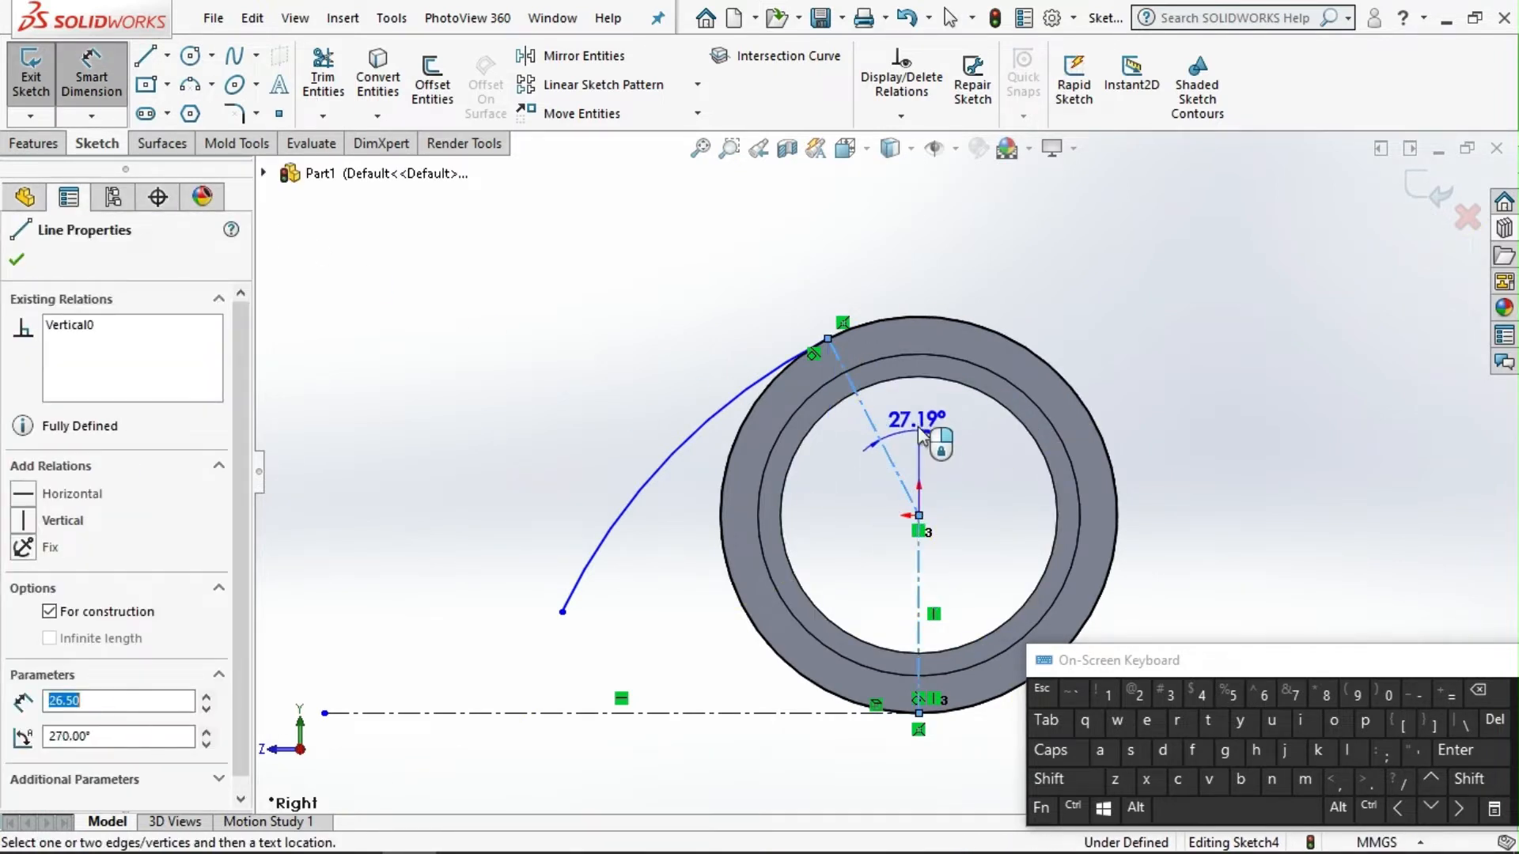
pyautogui.click(918, 431)
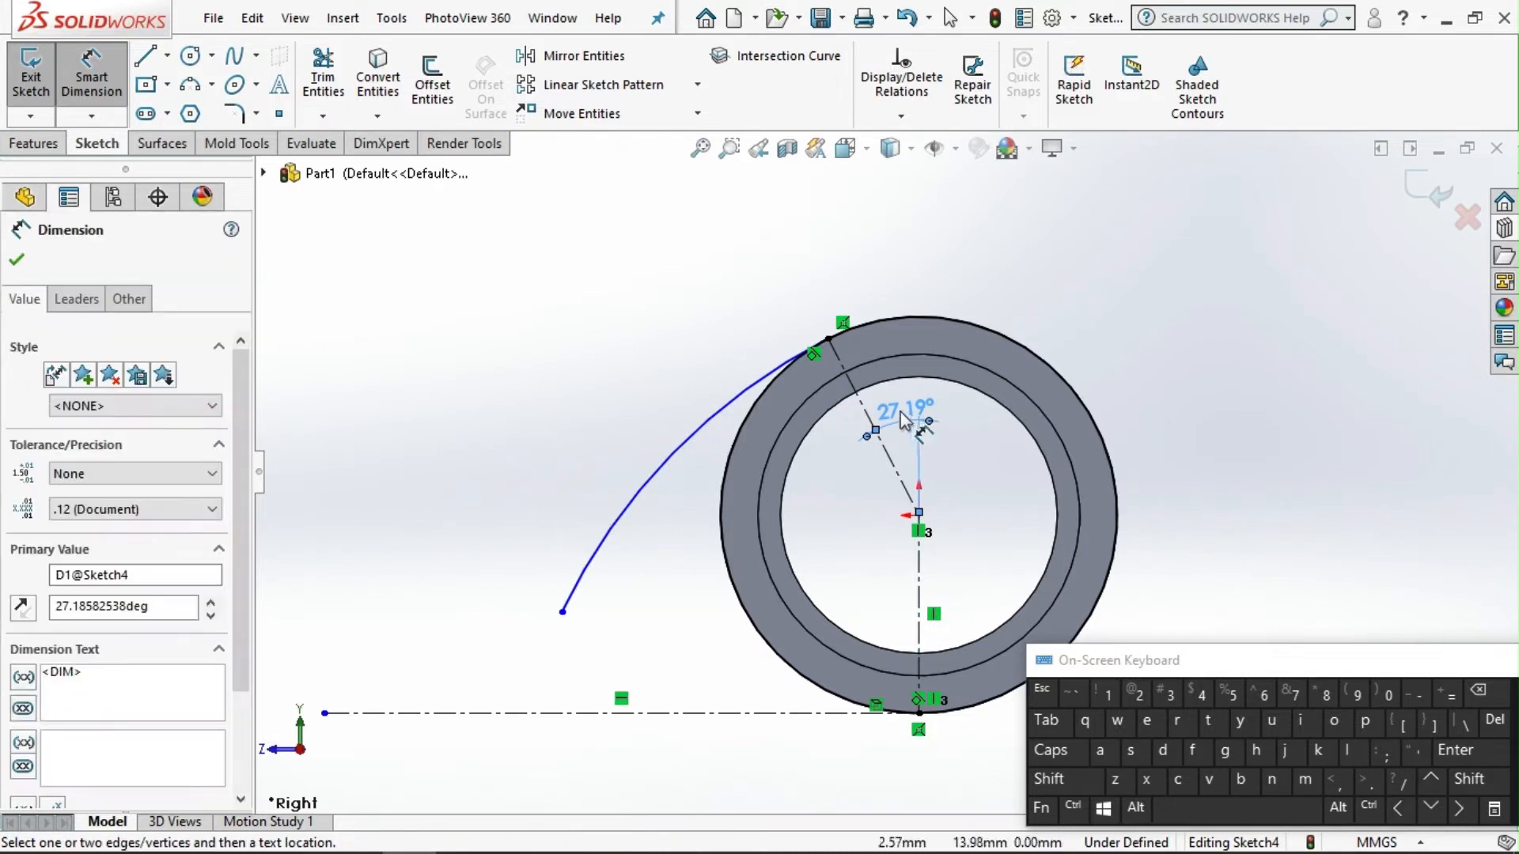
pyautogui.write('30')
pyautogui.press('Return')
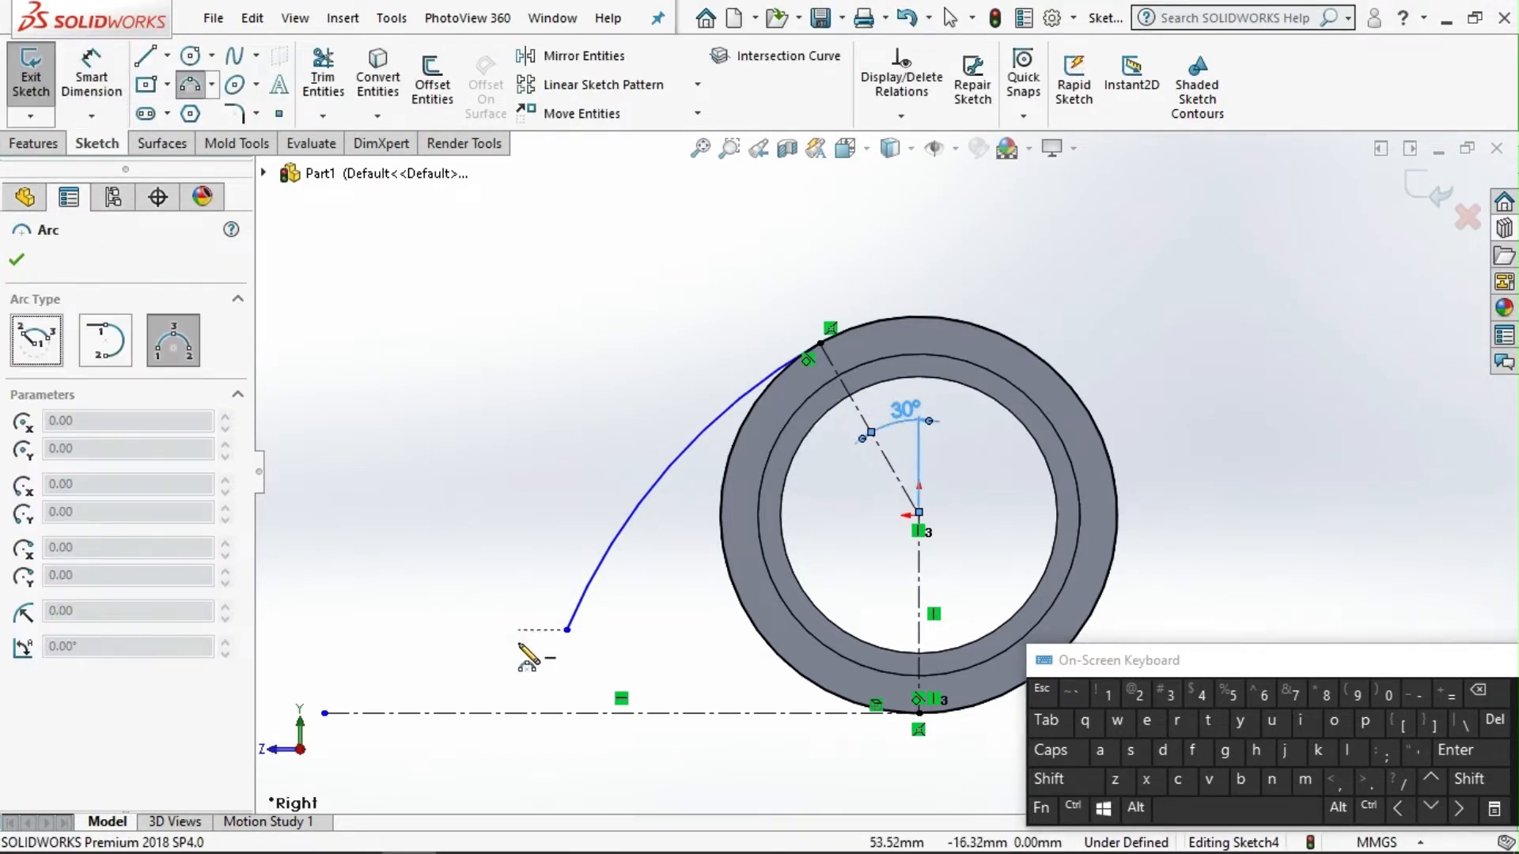
# Draw a downward-bulging three-point arc about 8 mm in radius from the large arc's lower endpoint, reaching the horizontal centerline.
pyautogui.click(566, 630)
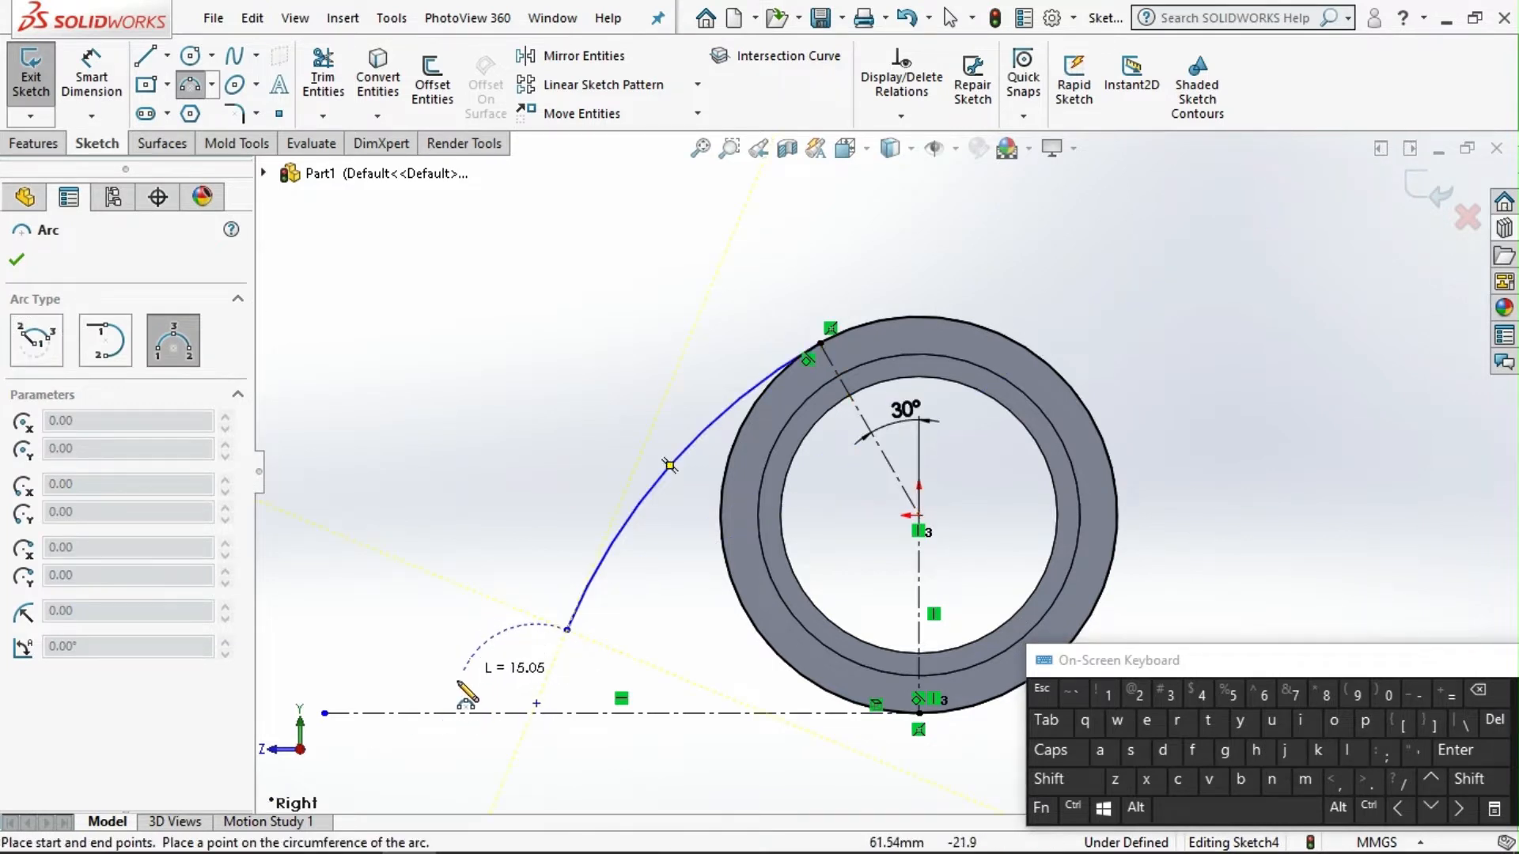
pyautogui.click(451, 630)
pyautogui.click(456, 686)
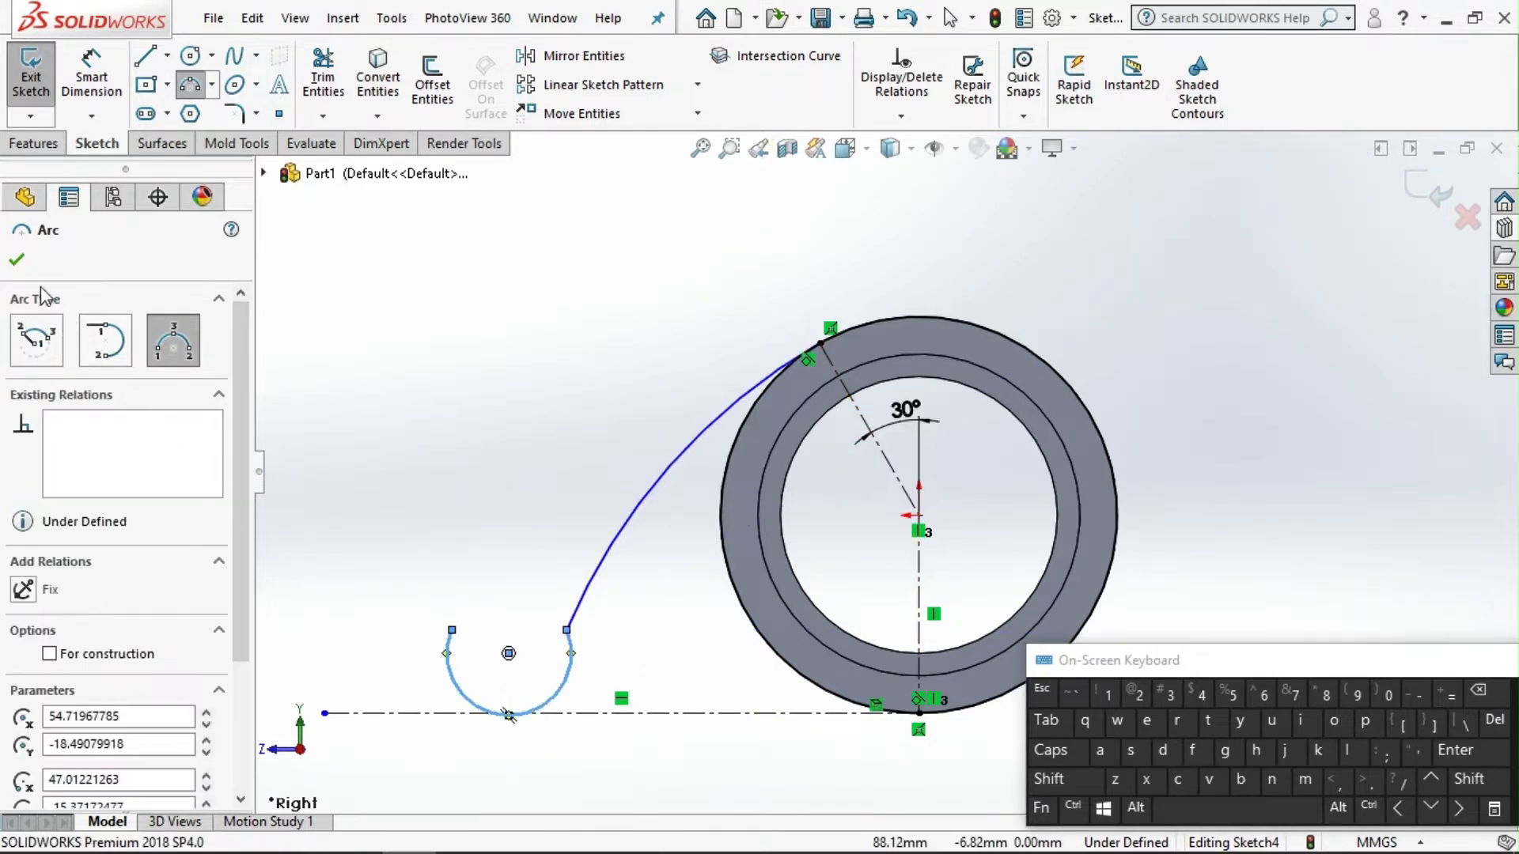
pyautogui.click(15, 261)
# Make the small arc tangent to the horizontal centerline.
pyautogui.click(1049, 781)
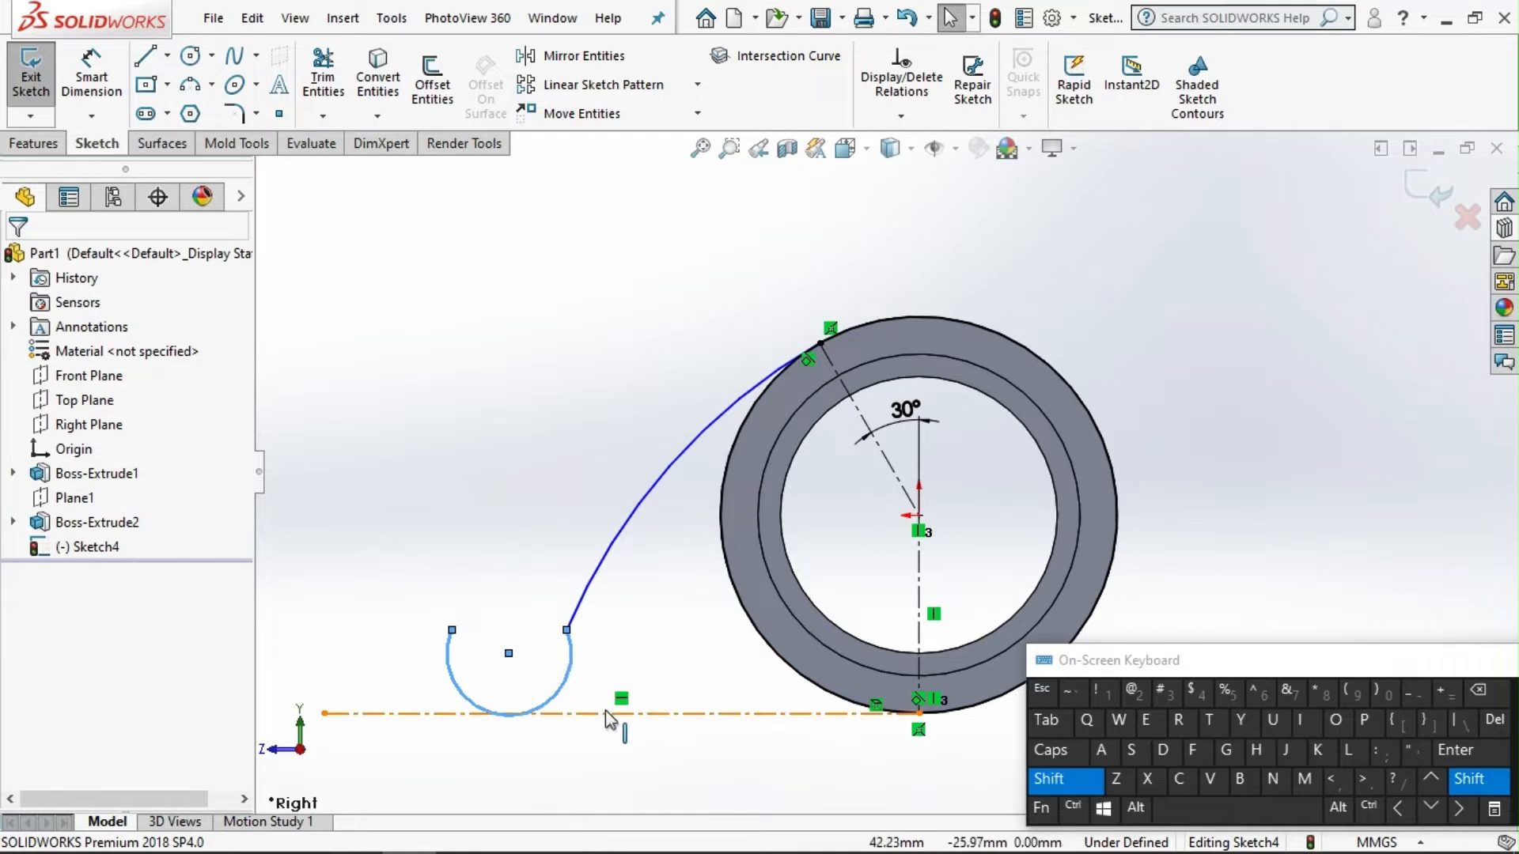
pyautogui.keyDown('shift'); pyautogui.click(614, 713); pyautogui.keyUp('shift')
pyautogui.click(55, 625)
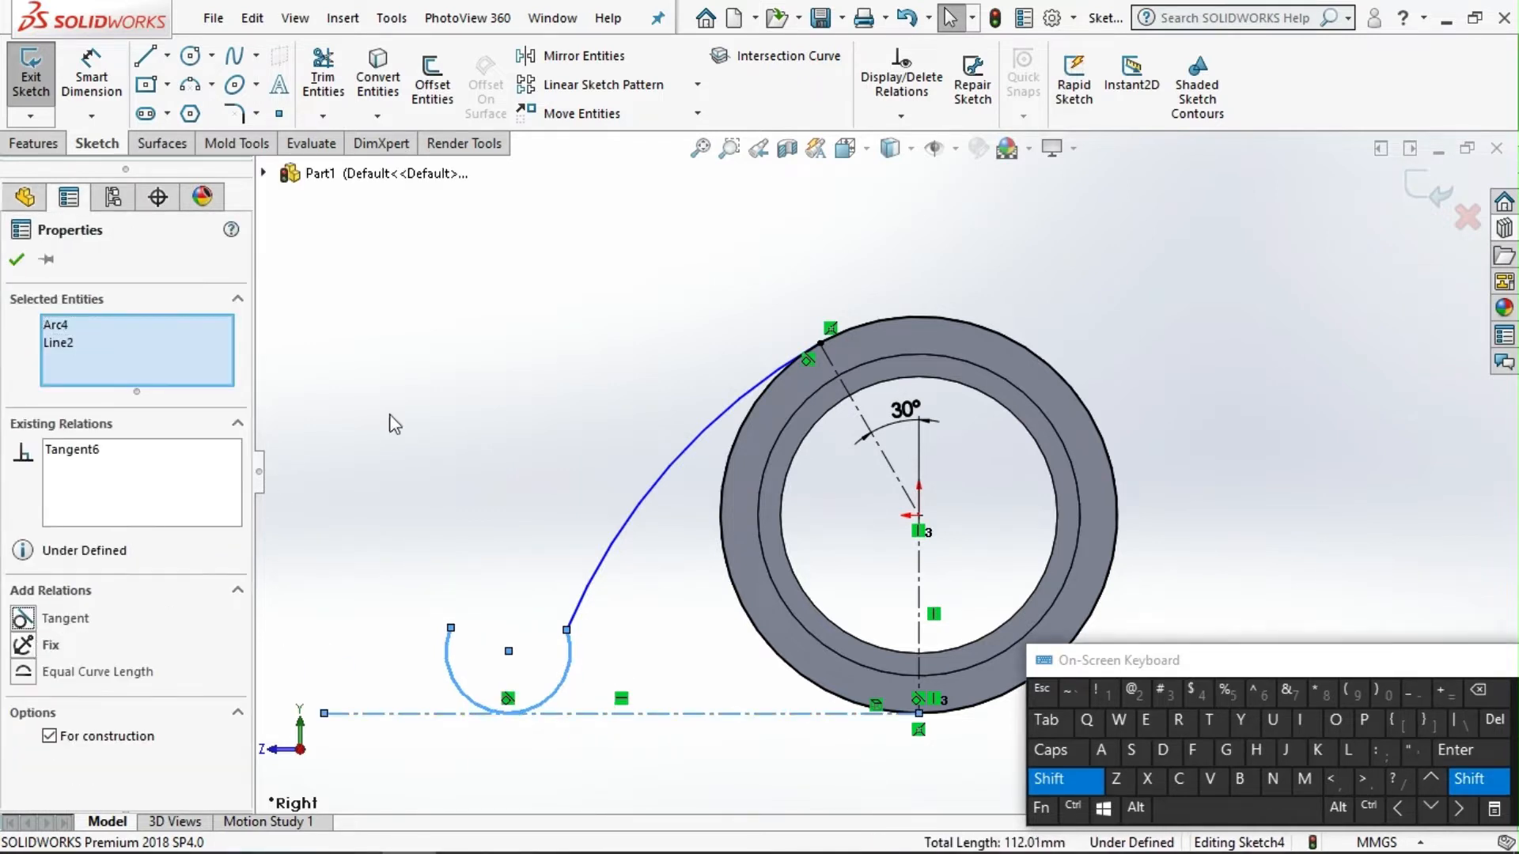
# Make the small arc tangent to the large arc and move their shared endpoint closer to the ring.
pyautogui.click(1049, 781)
pyautogui.click(540, 704)
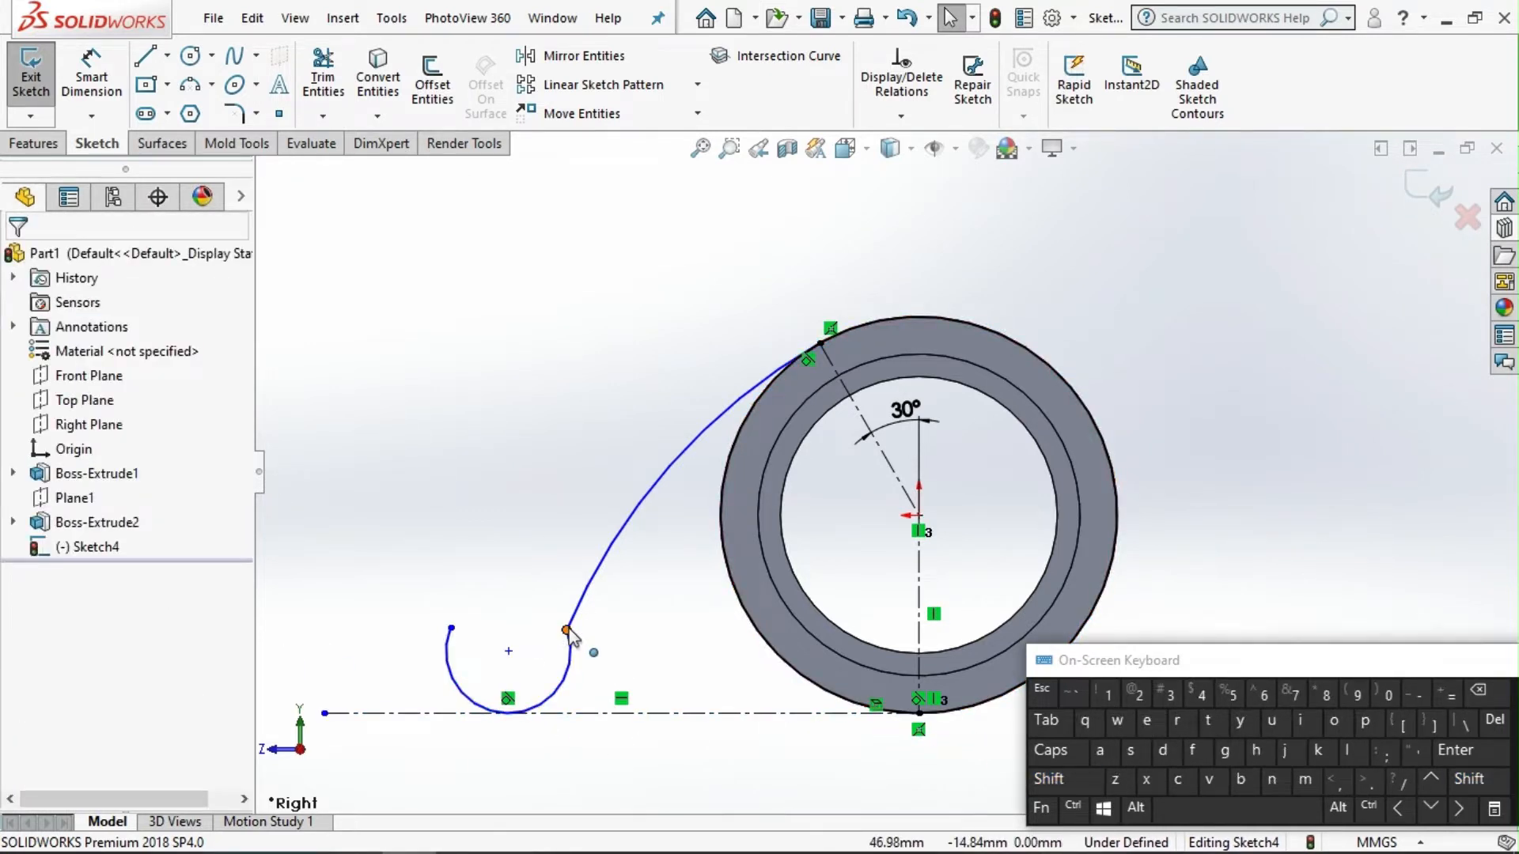
pyautogui.moveTo(568, 631); pyautogui.dragTo(635, 653)
pyautogui.click(559, 451)
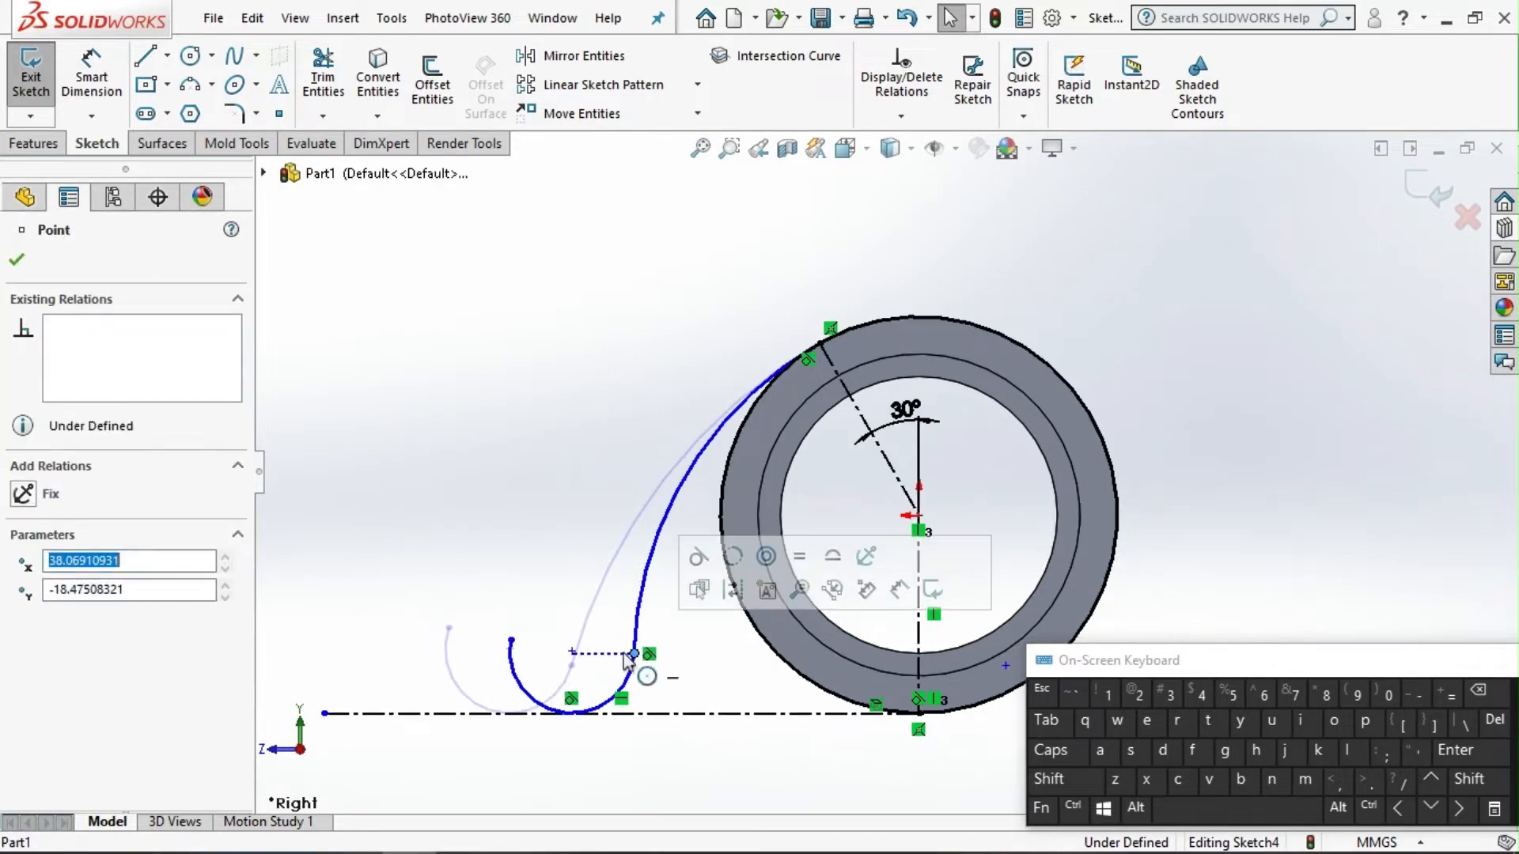
# Draw a sloping line about 114 mm long from above the ring down past the small arc and convert it to construction geometry.
pyautogui.click(190, 84)
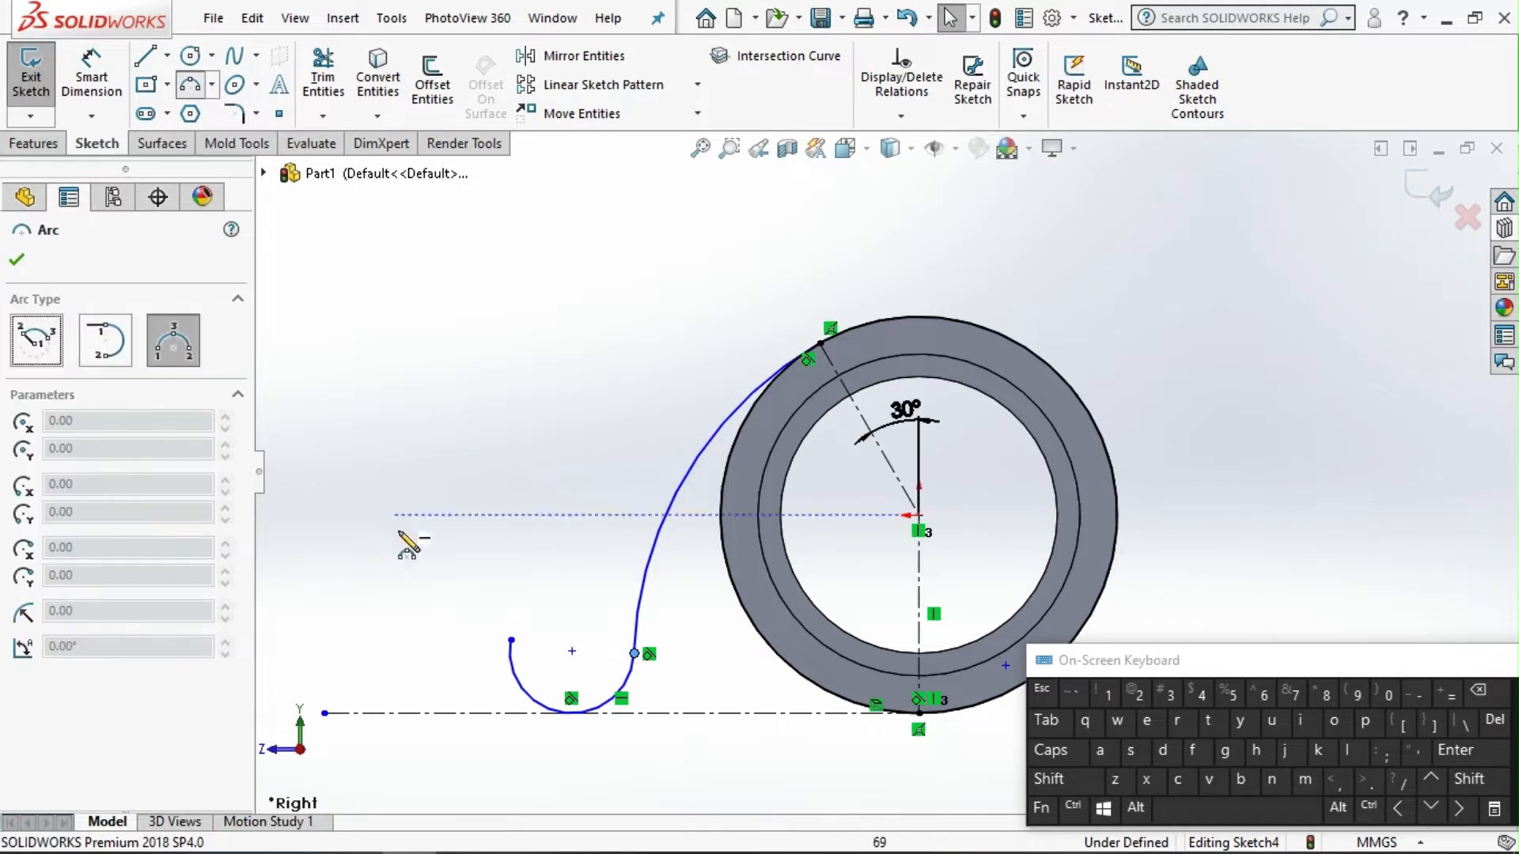
pyautogui.click(146, 59)
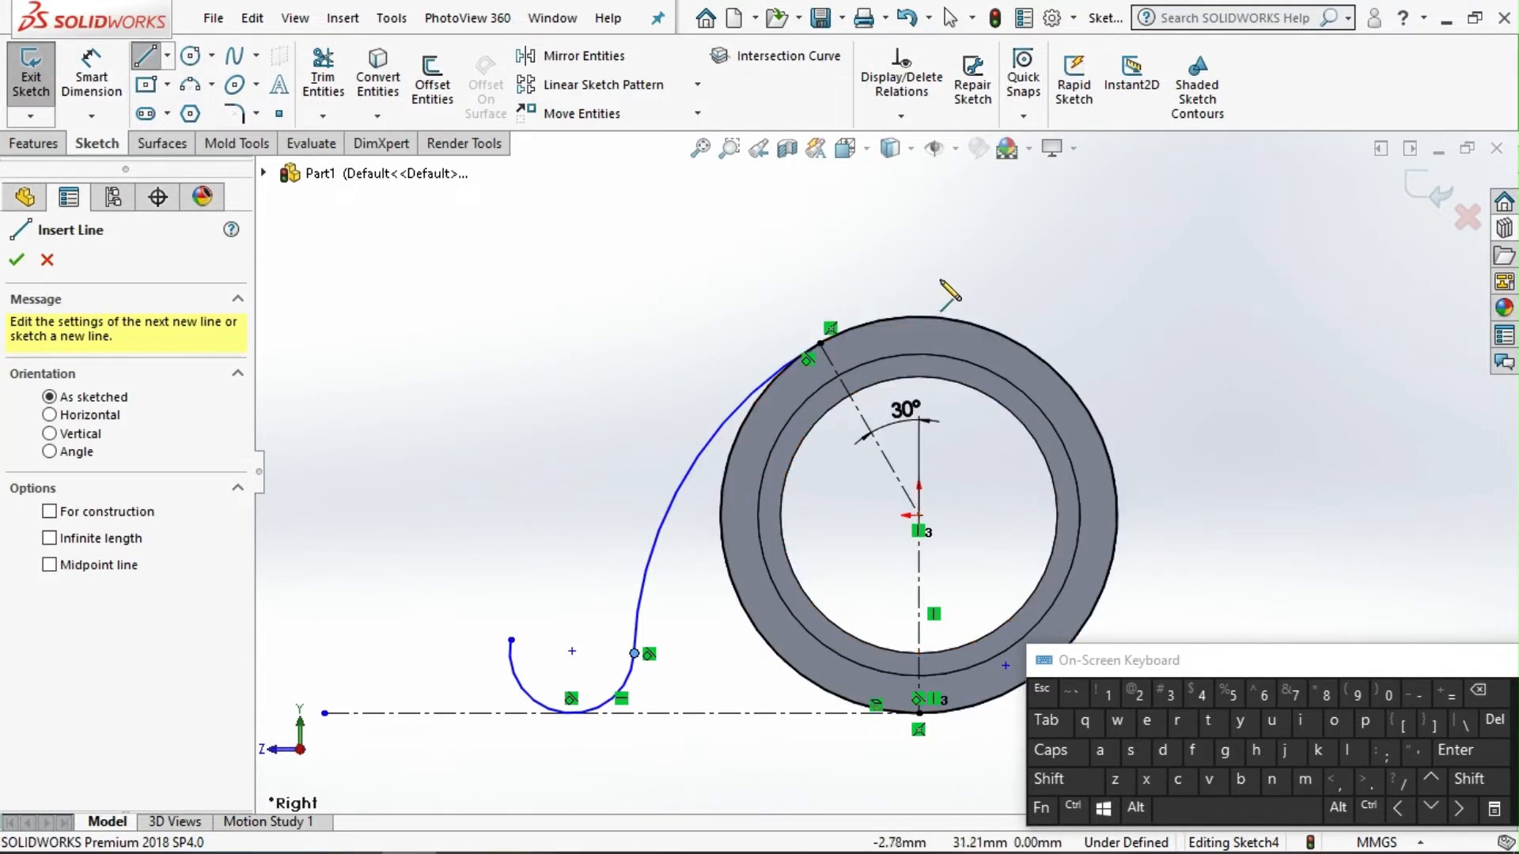
pyautogui.click(936, 276)
pyautogui.scroll(3, 545, 510)
pyautogui.scroll(-3, 553, 530)
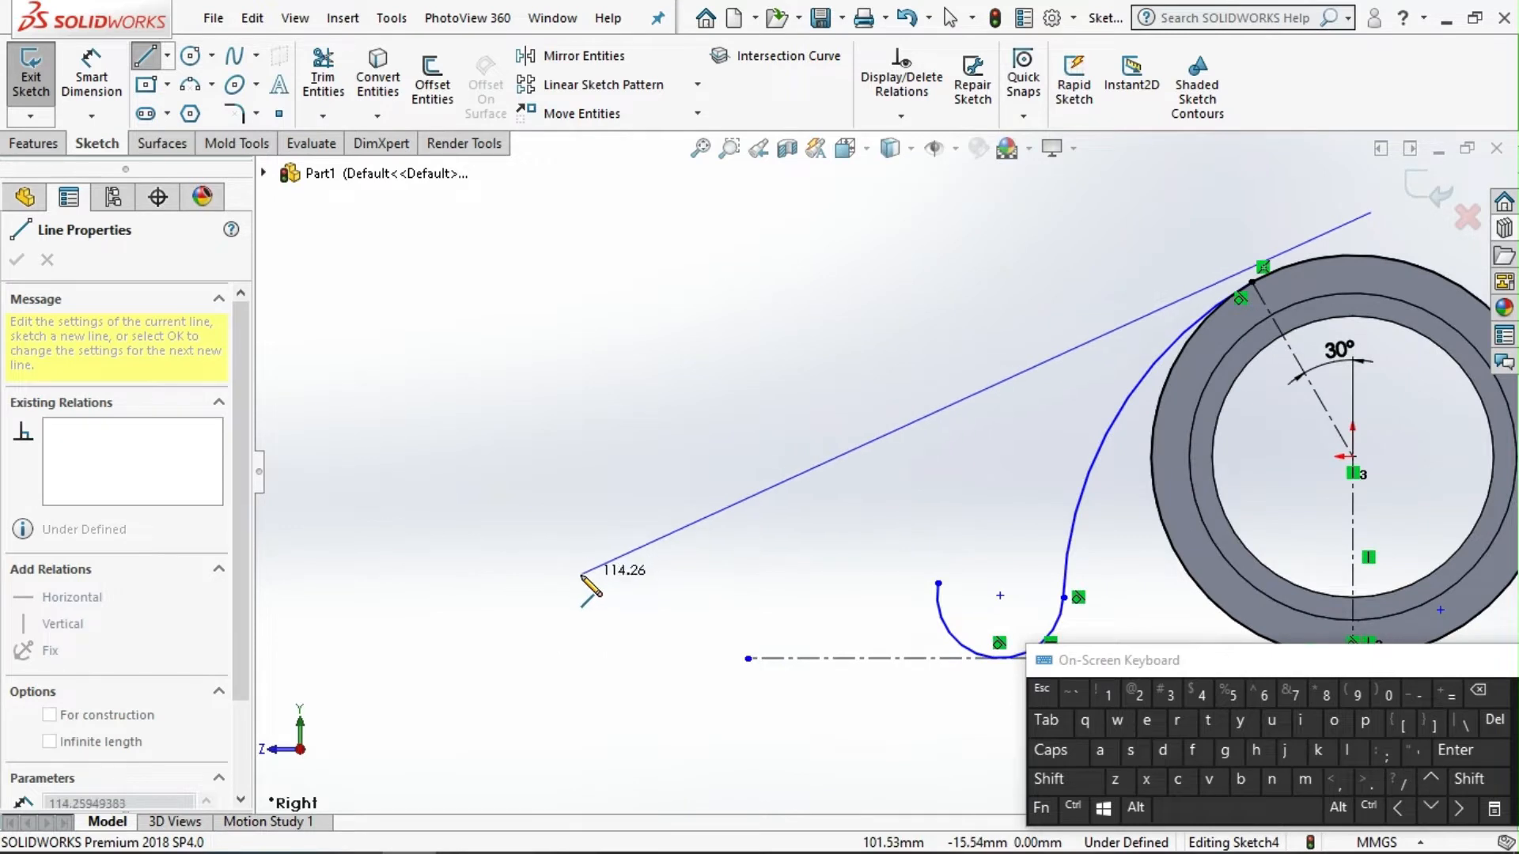
pyautogui.click(581, 574)
pyautogui.click(48, 260)
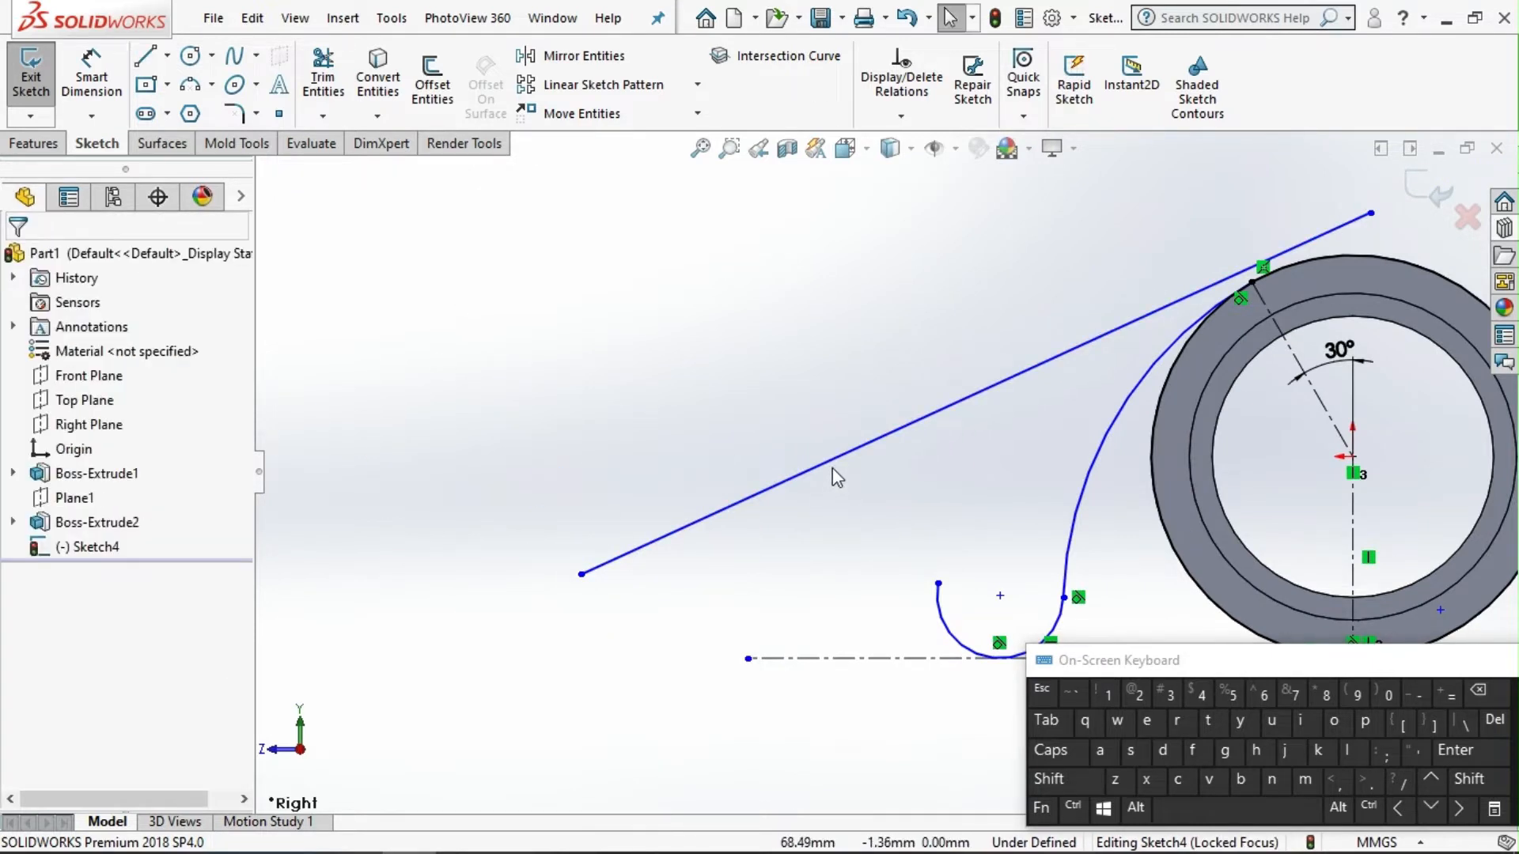
pyautogui.click(837, 475)
pyautogui.click(101, 611)
pyautogui.click(417, 402)
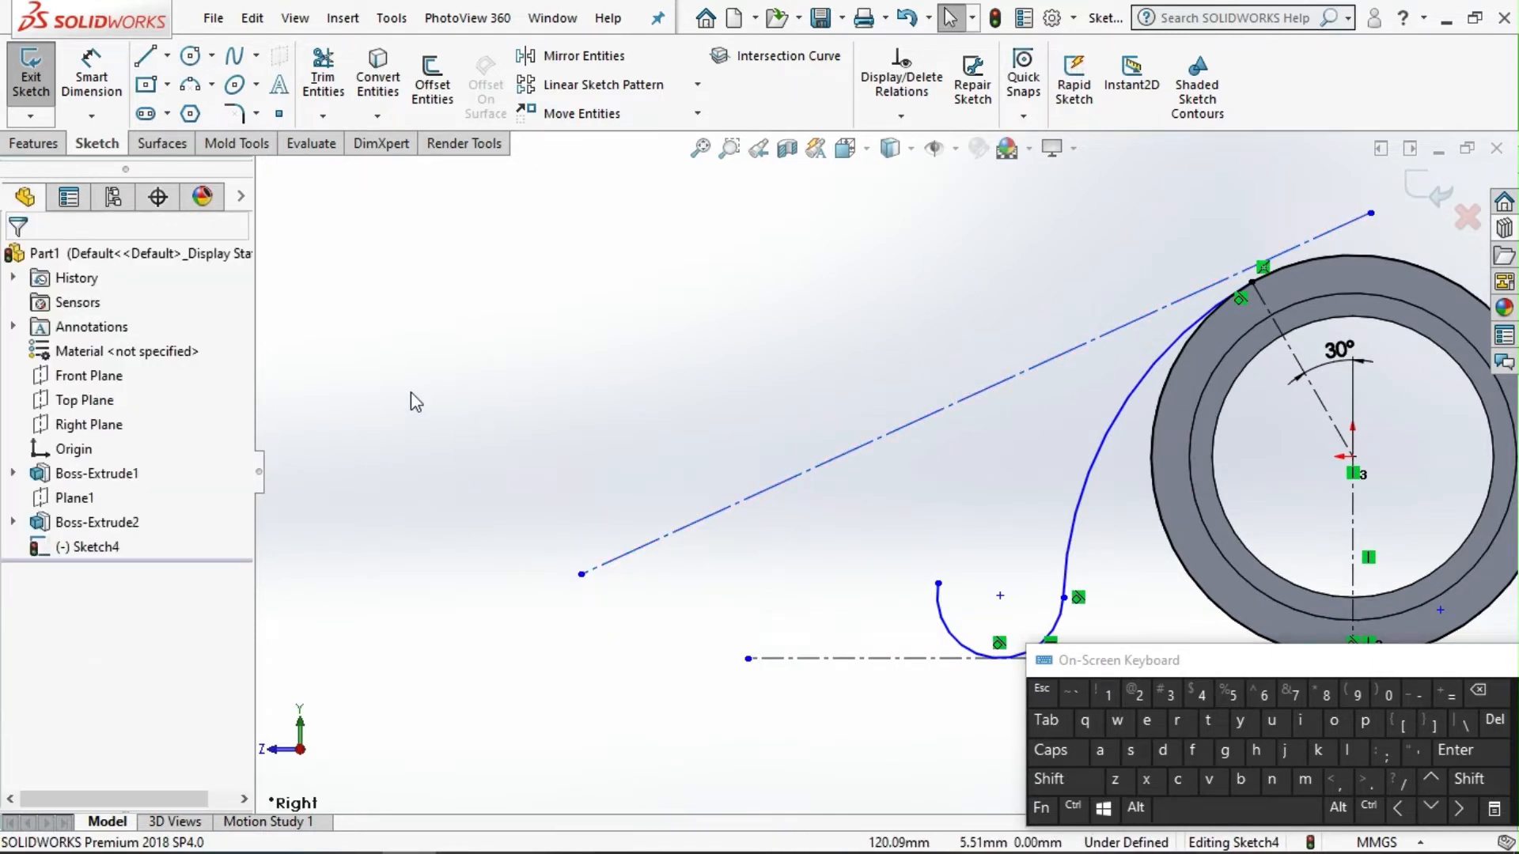
# Dimension the angle between the horizontal centerline and the sloping construction line as 30°.
pyautogui.click(121, 93)
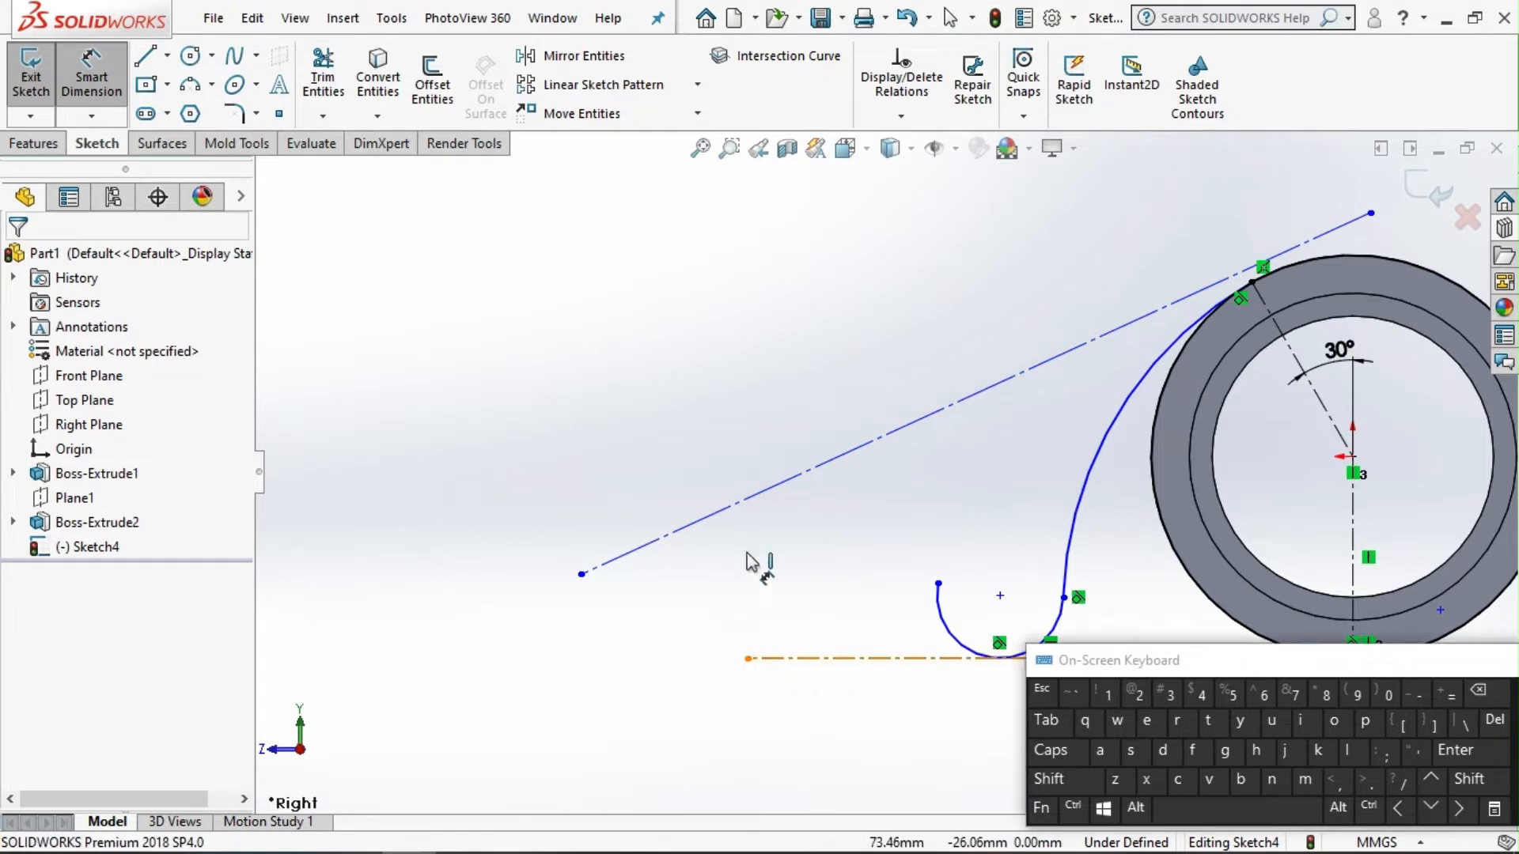
pyautogui.click(759, 658)
pyautogui.click(716, 513)
pyautogui.click(704, 589)
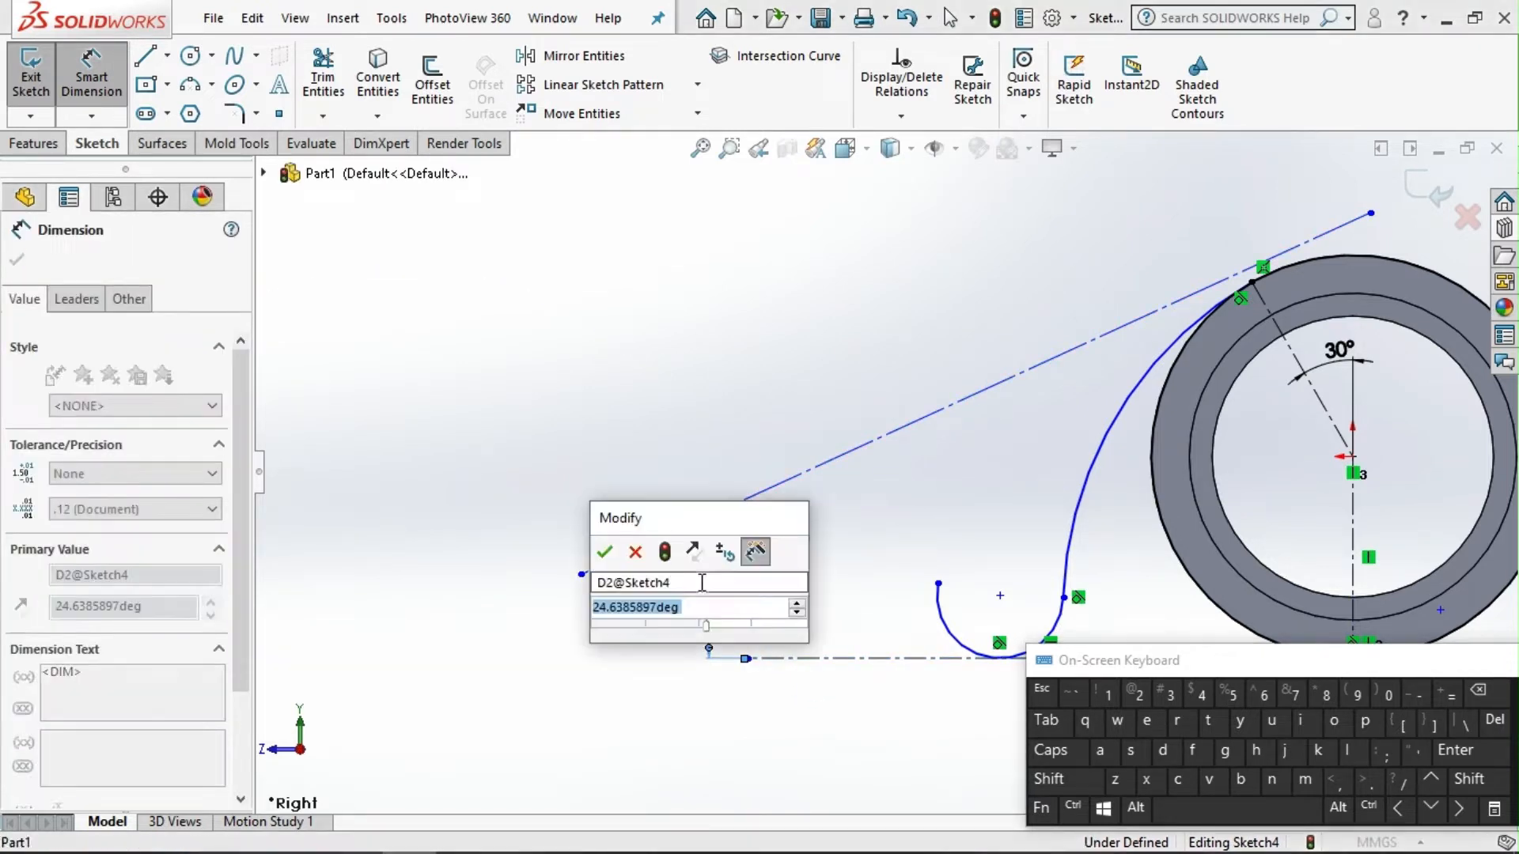
pyautogui.write('30')
pyautogui.press('Return')
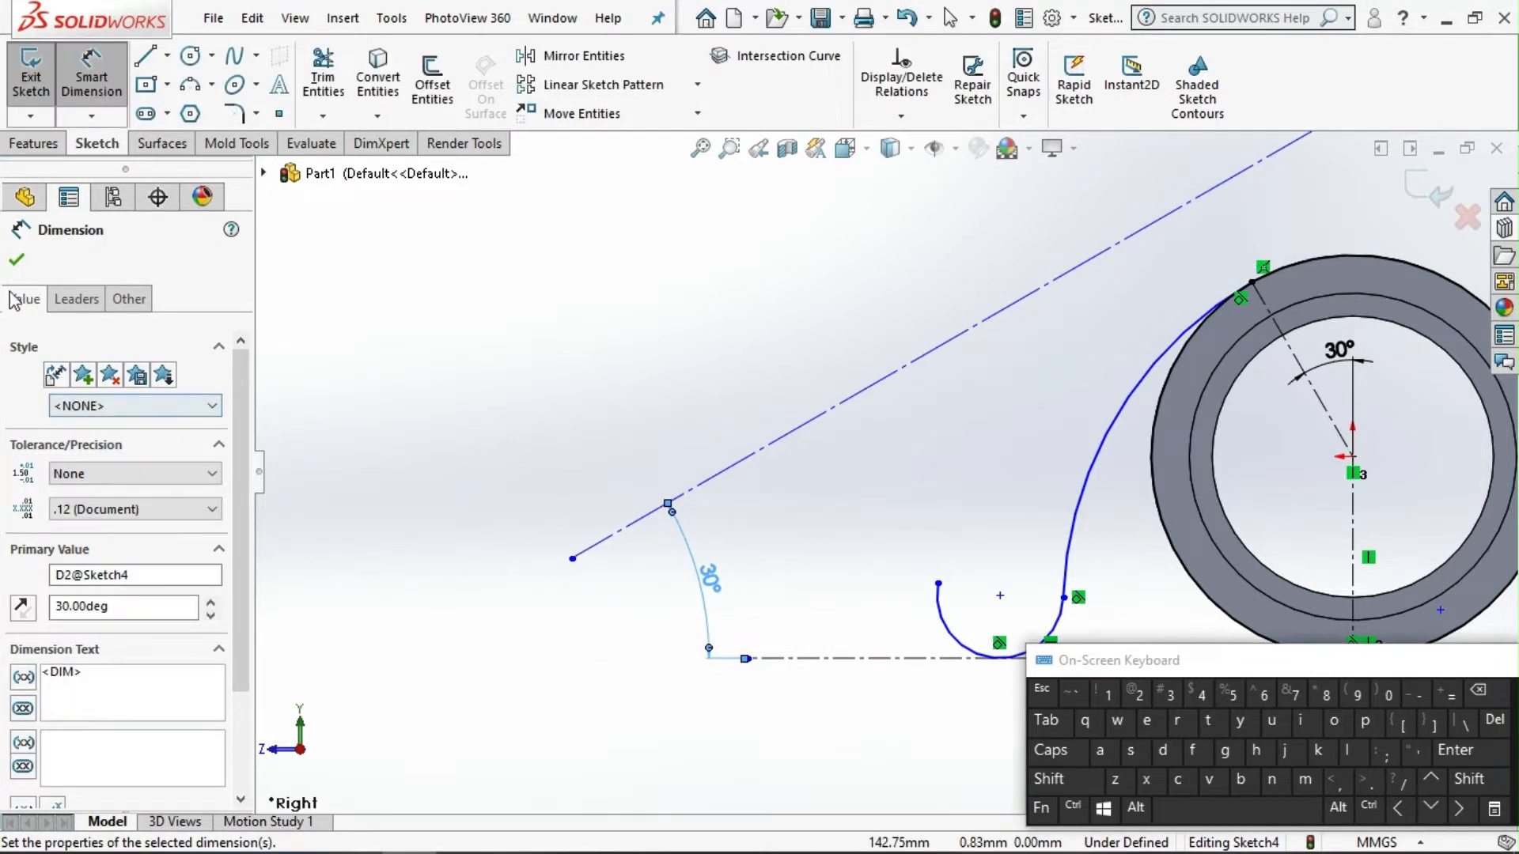
pyautogui.click(18, 260)
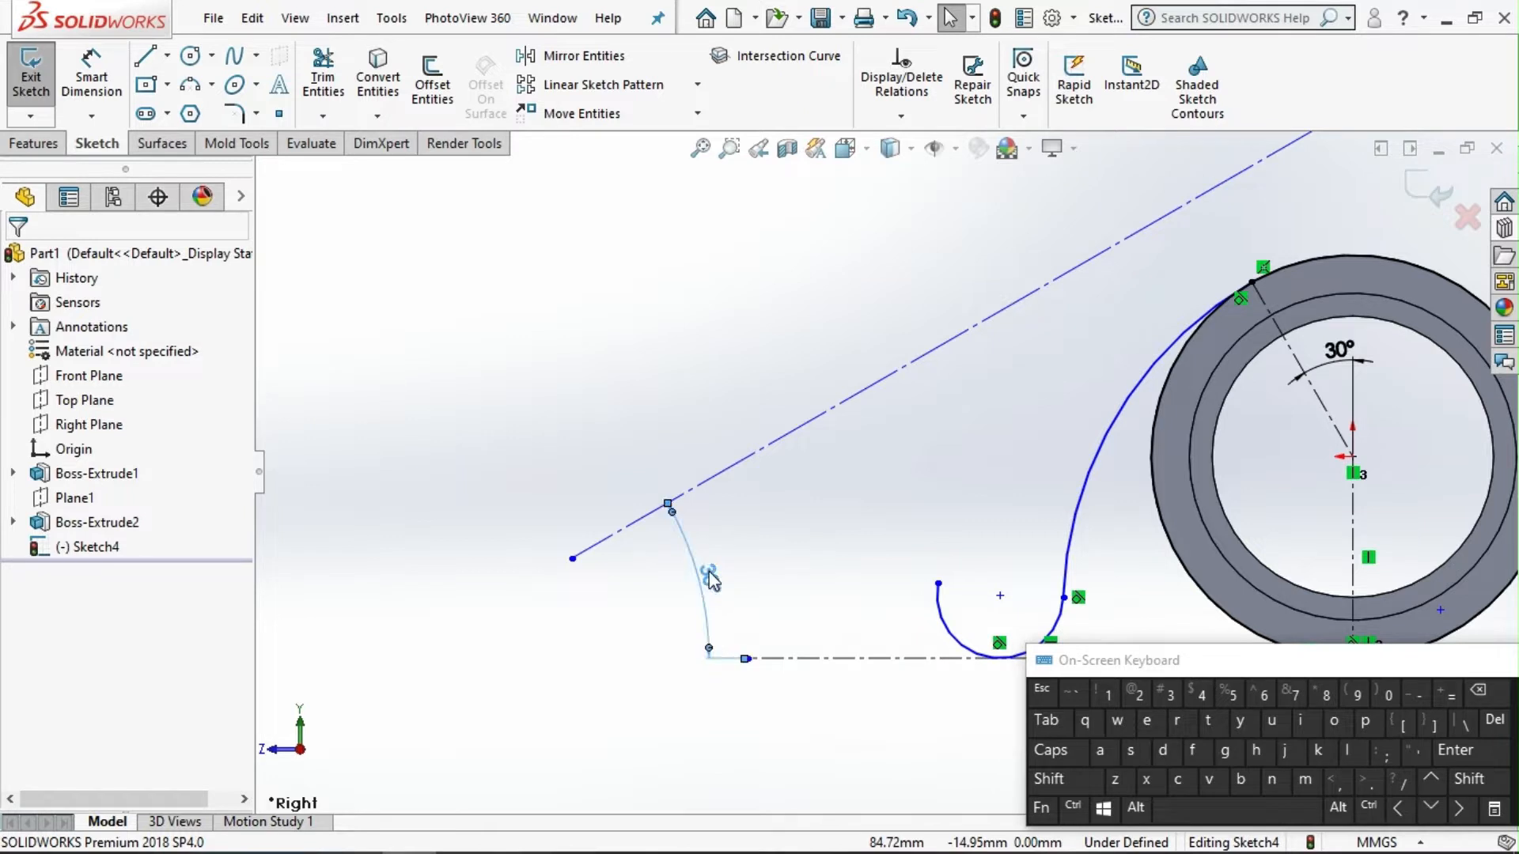
# Set the sloping construction line's angle to the horizontal centerline to 20°.
pyautogui.doubleClick(710, 577)
pyautogui.write('2')
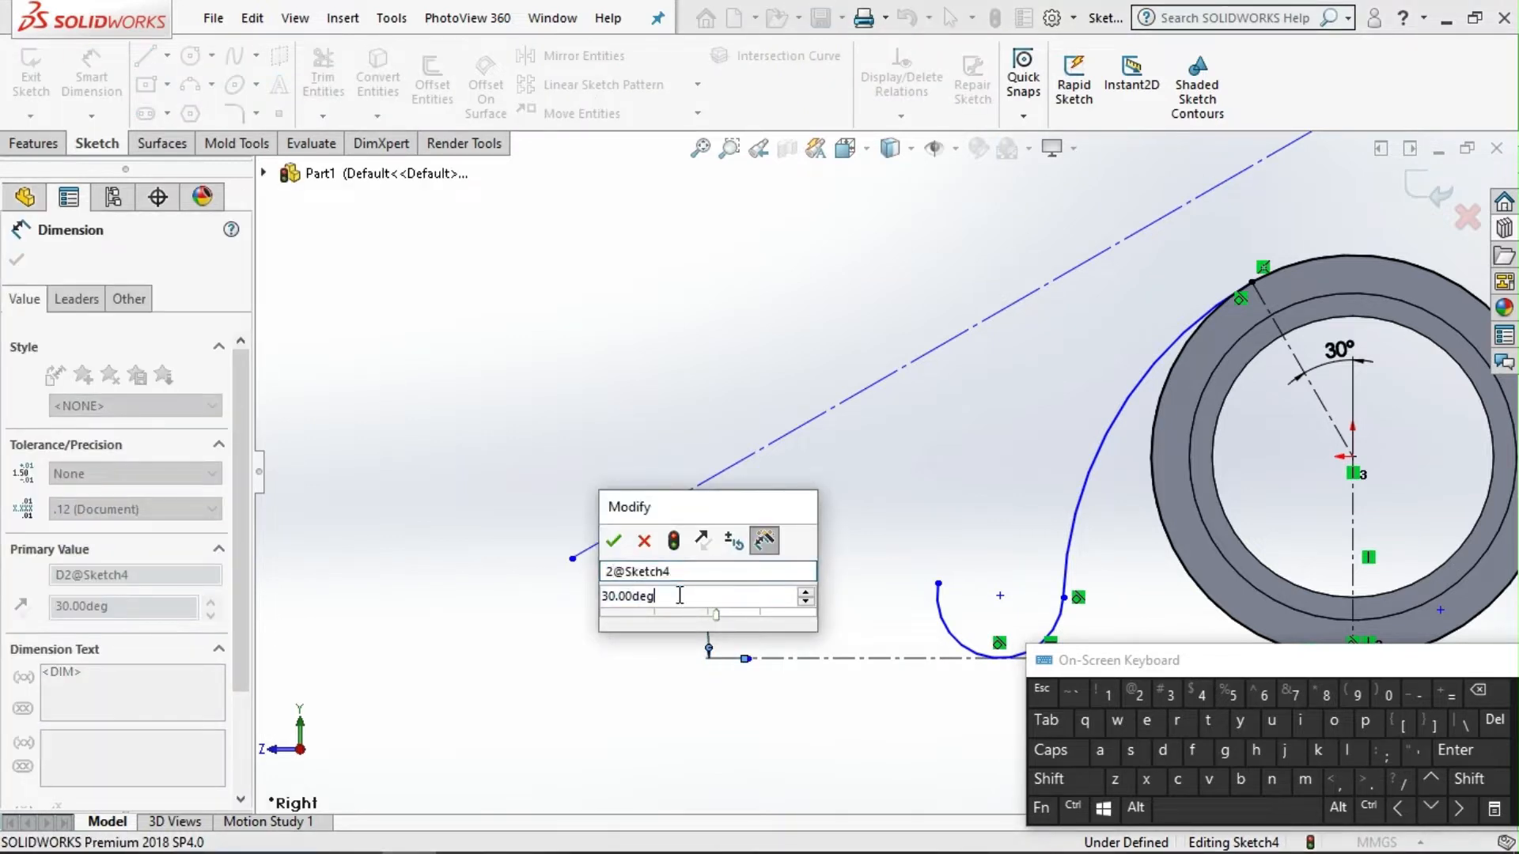
pyautogui.write('20')
pyautogui.press('Return')
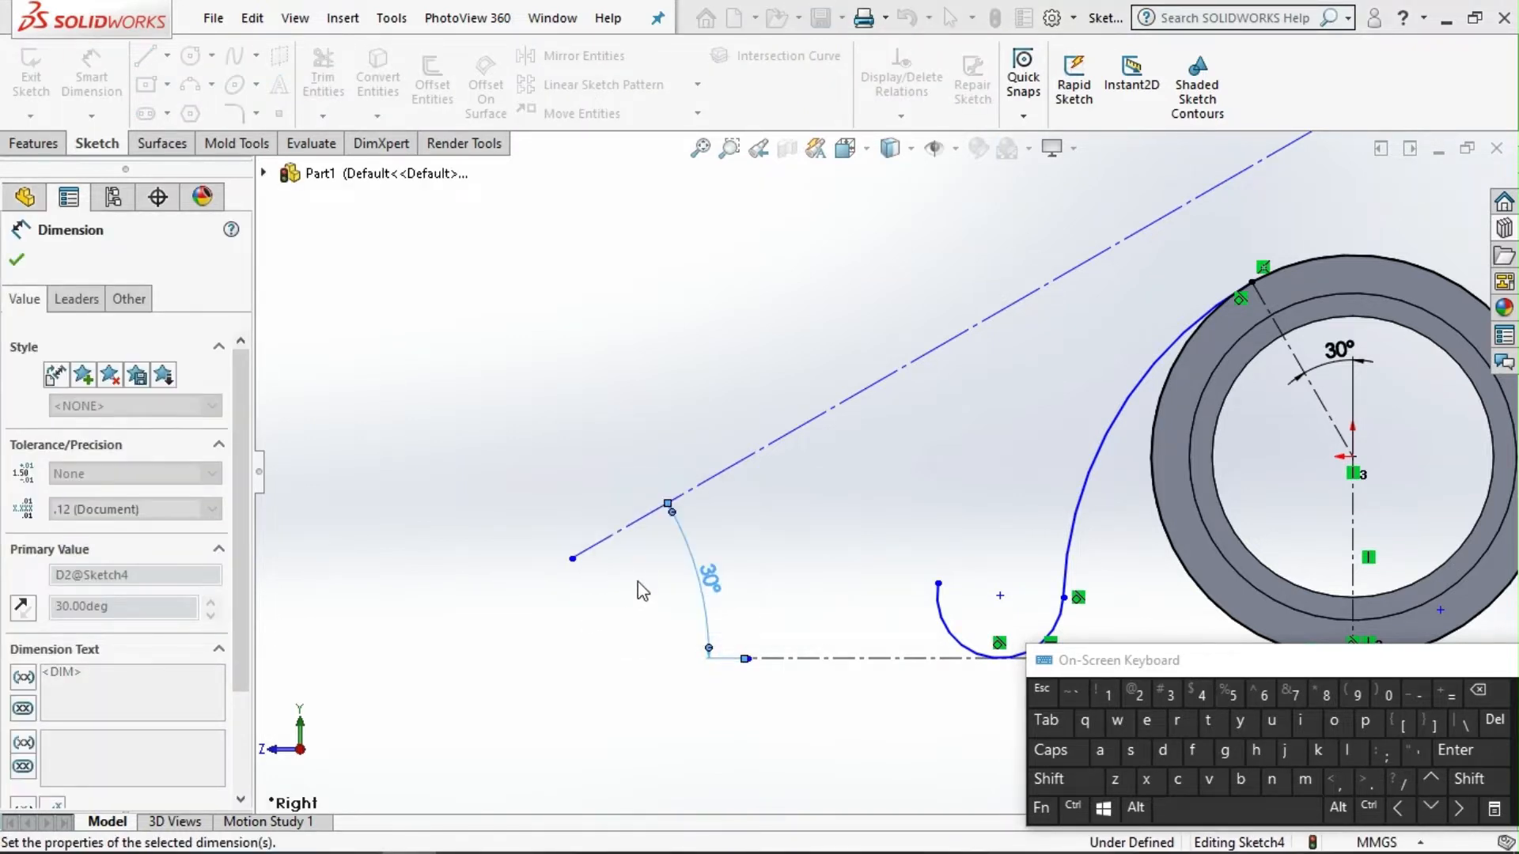
pyautogui.click(652, 426)
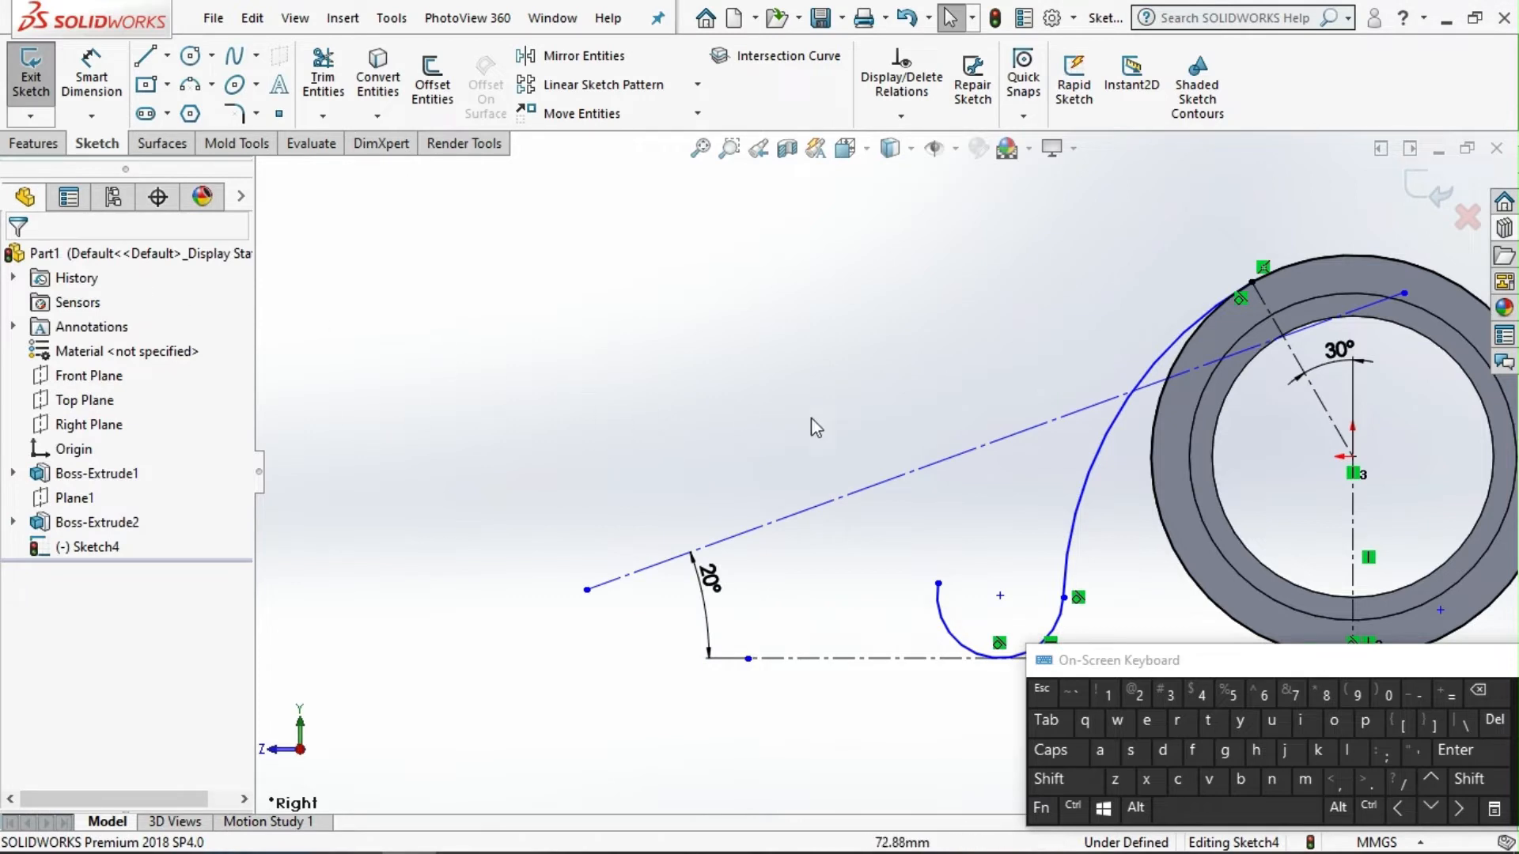
# Dimension the small bottom arc with a radius of 5 mm.
pyautogui.click(69, 80)
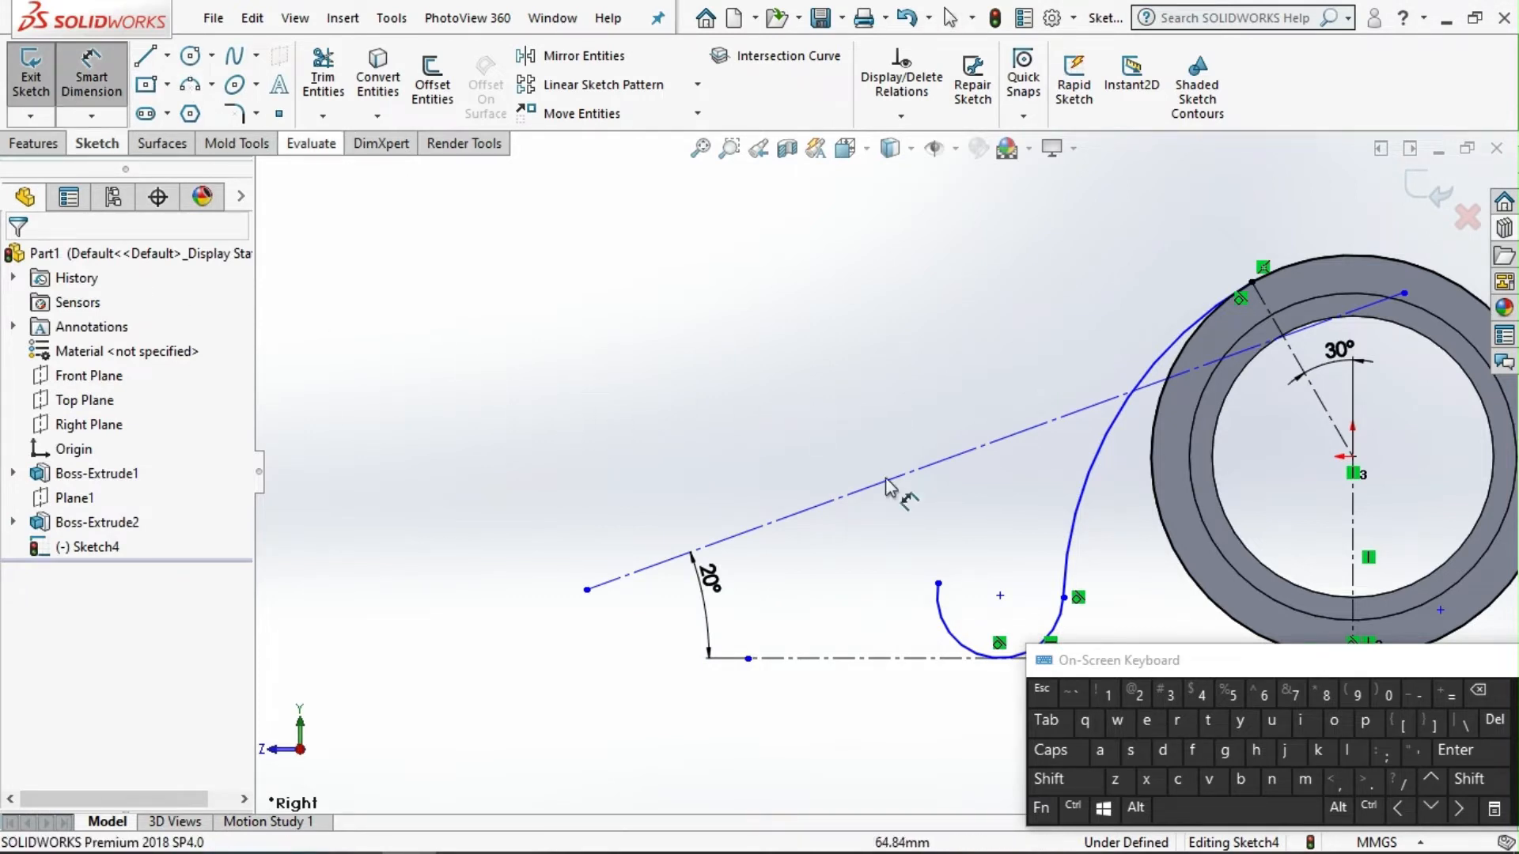
pyautogui.scroll(3, 889, 483)
pyautogui.scroll(-3, 984, 584)
pyautogui.click(958, 575)
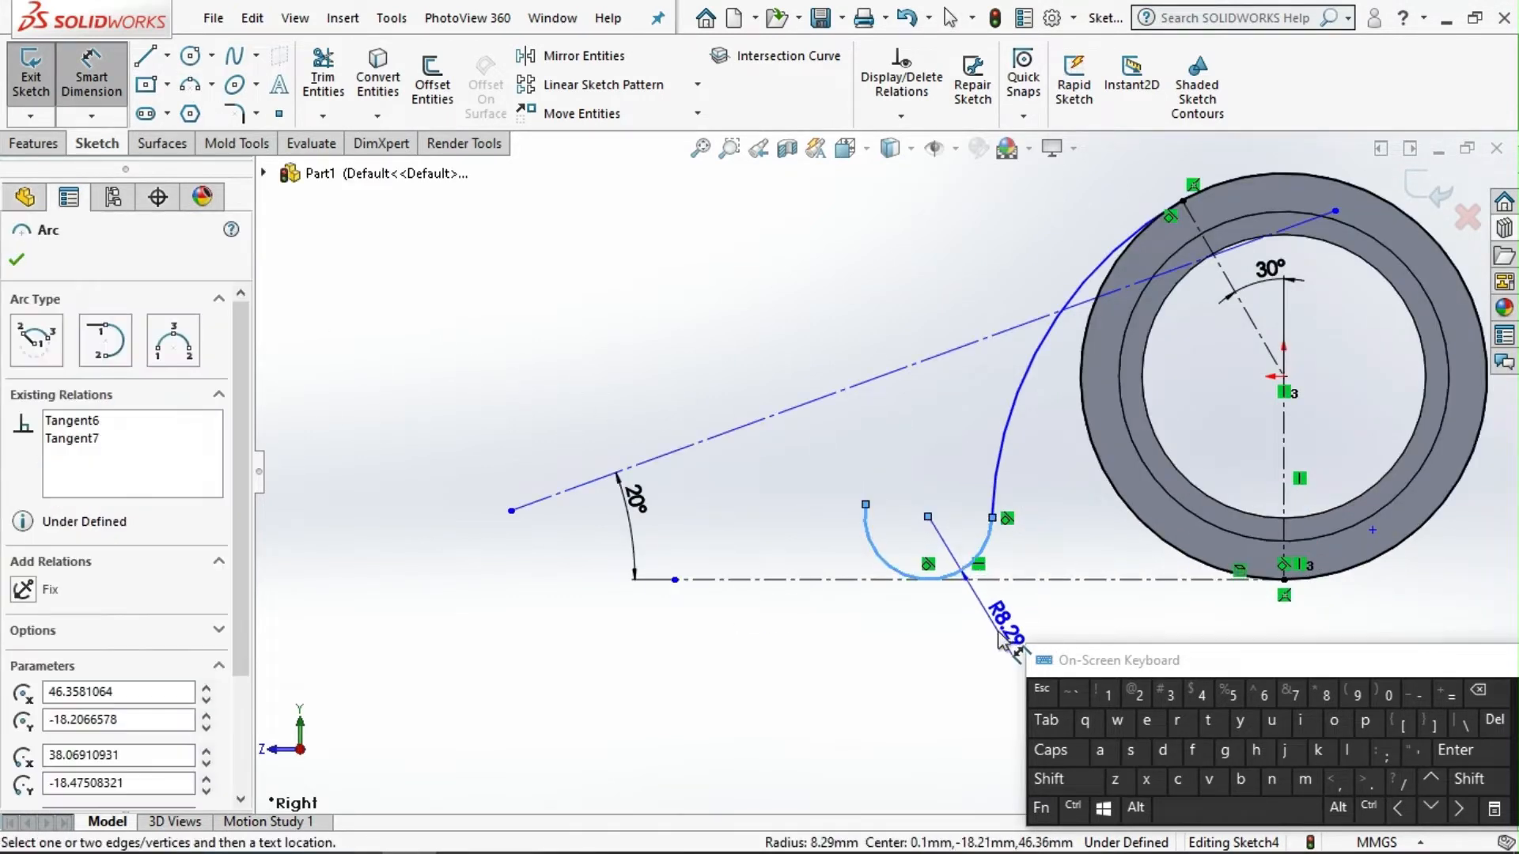
pyautogui.click(1001, 637)
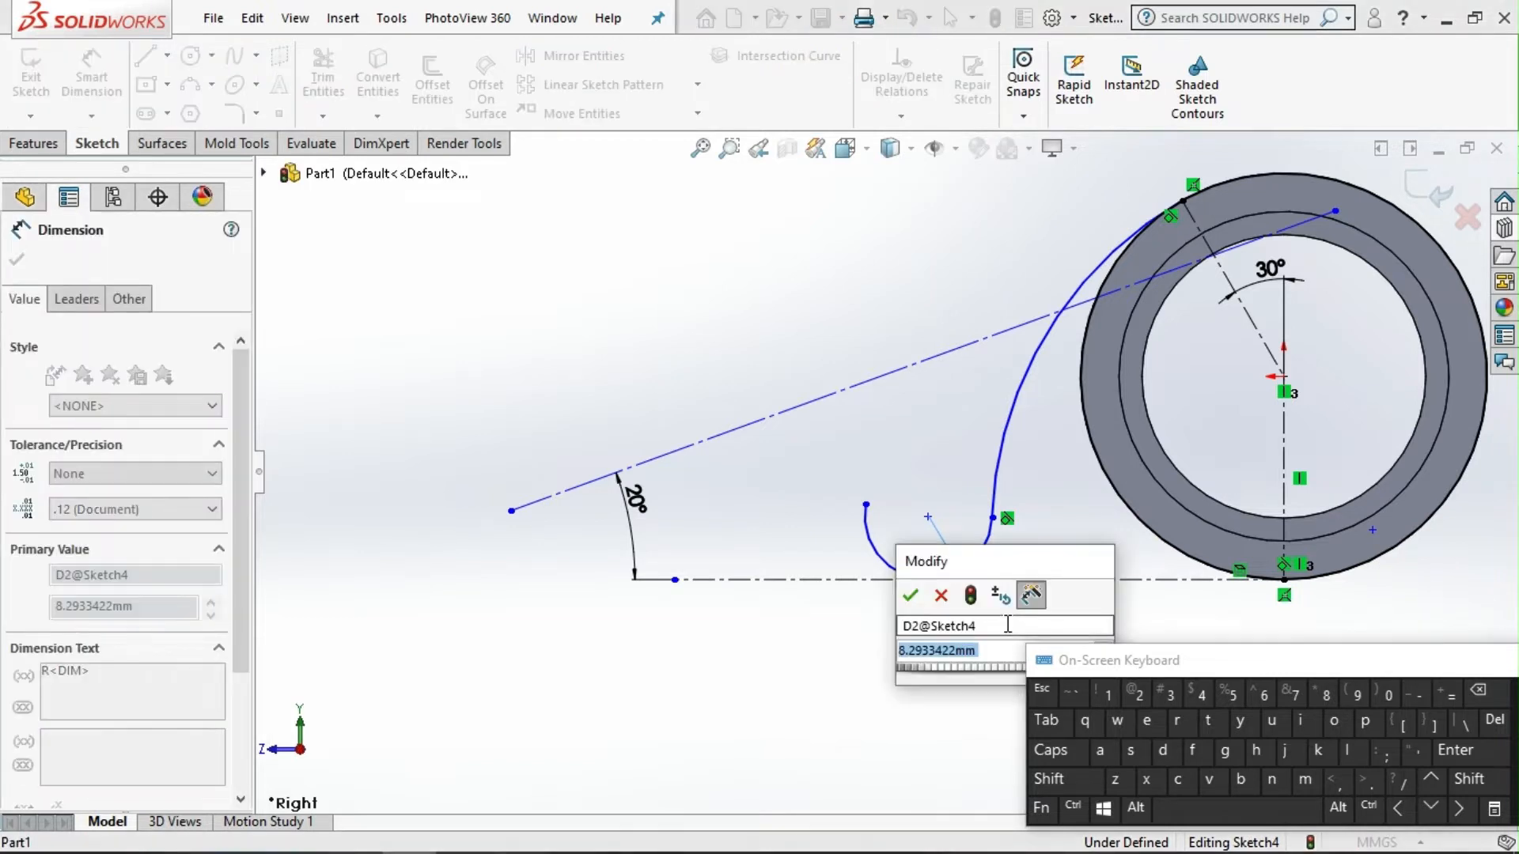
pyautogui.write('5')
pyautogui.press('Return')
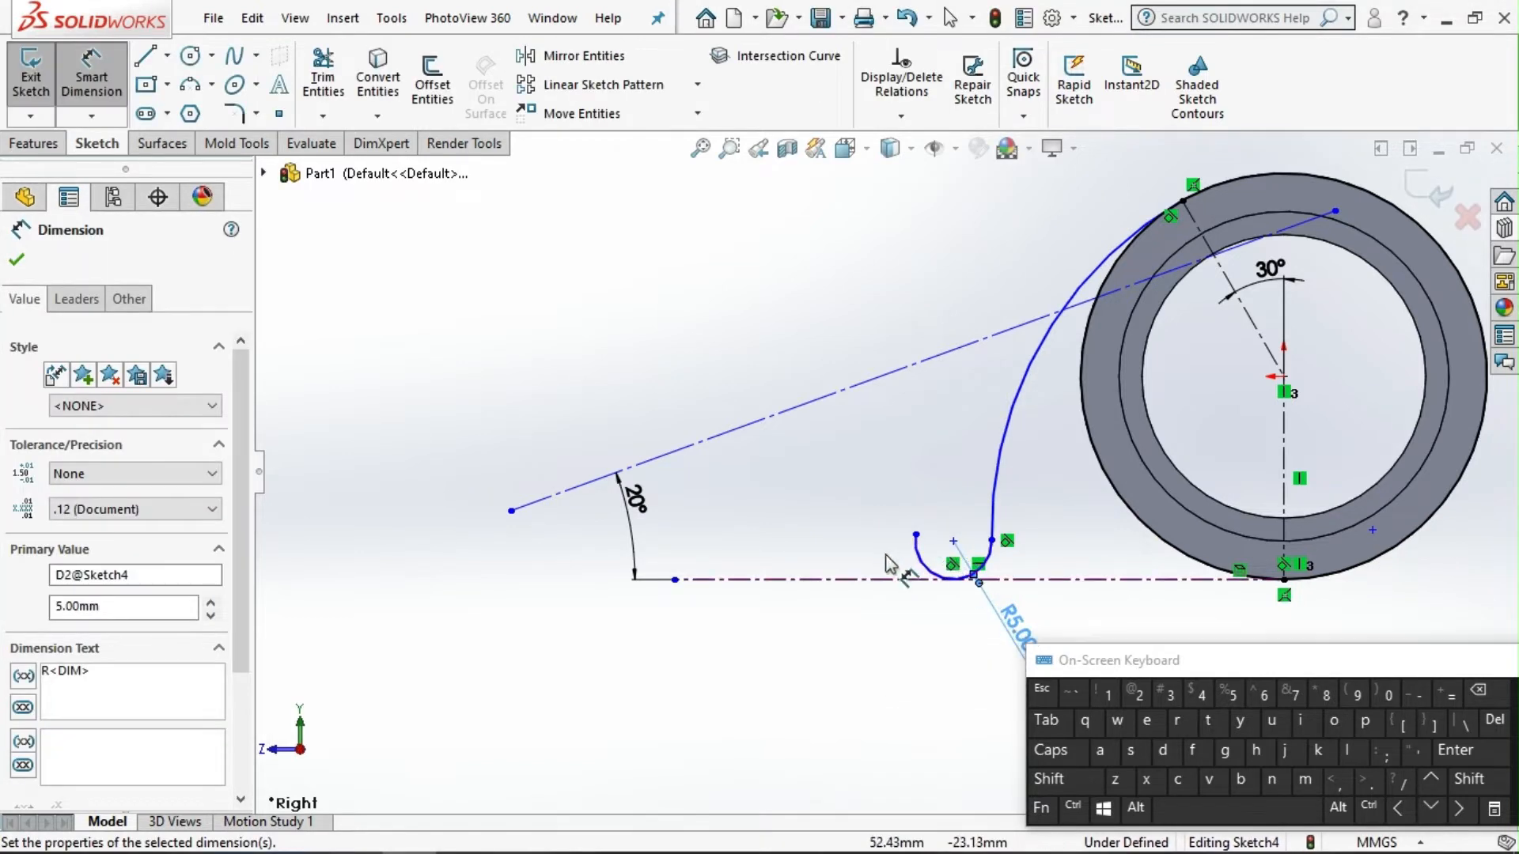
pyautogui.press('Escape')
# Draw a three-point arc from the small arc's free end up towards the sloping construction line.
pyautogui.click(190, 85)
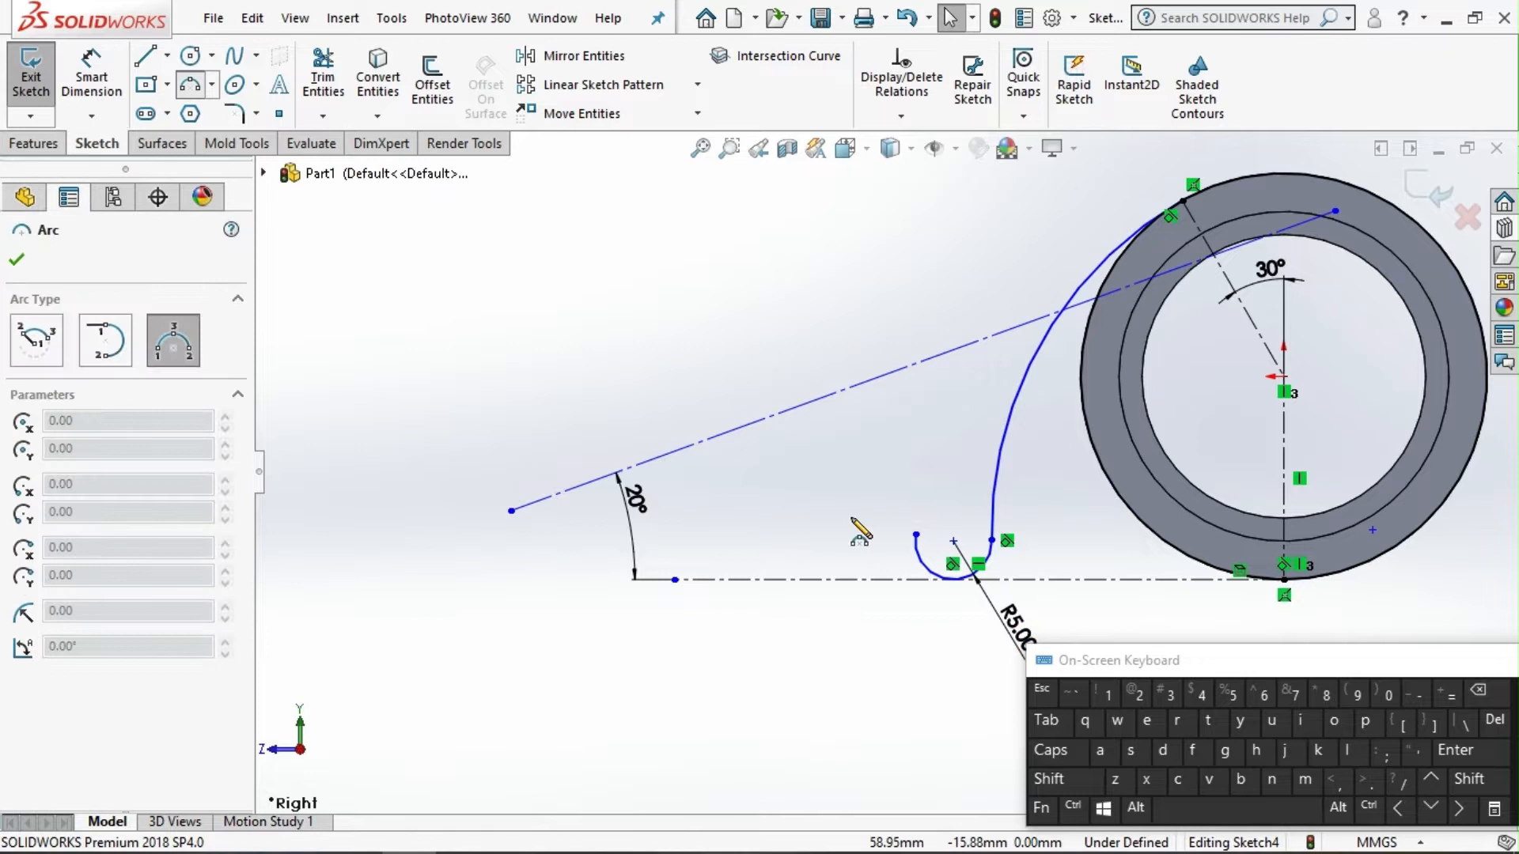
pyautogui.click(916, 535)
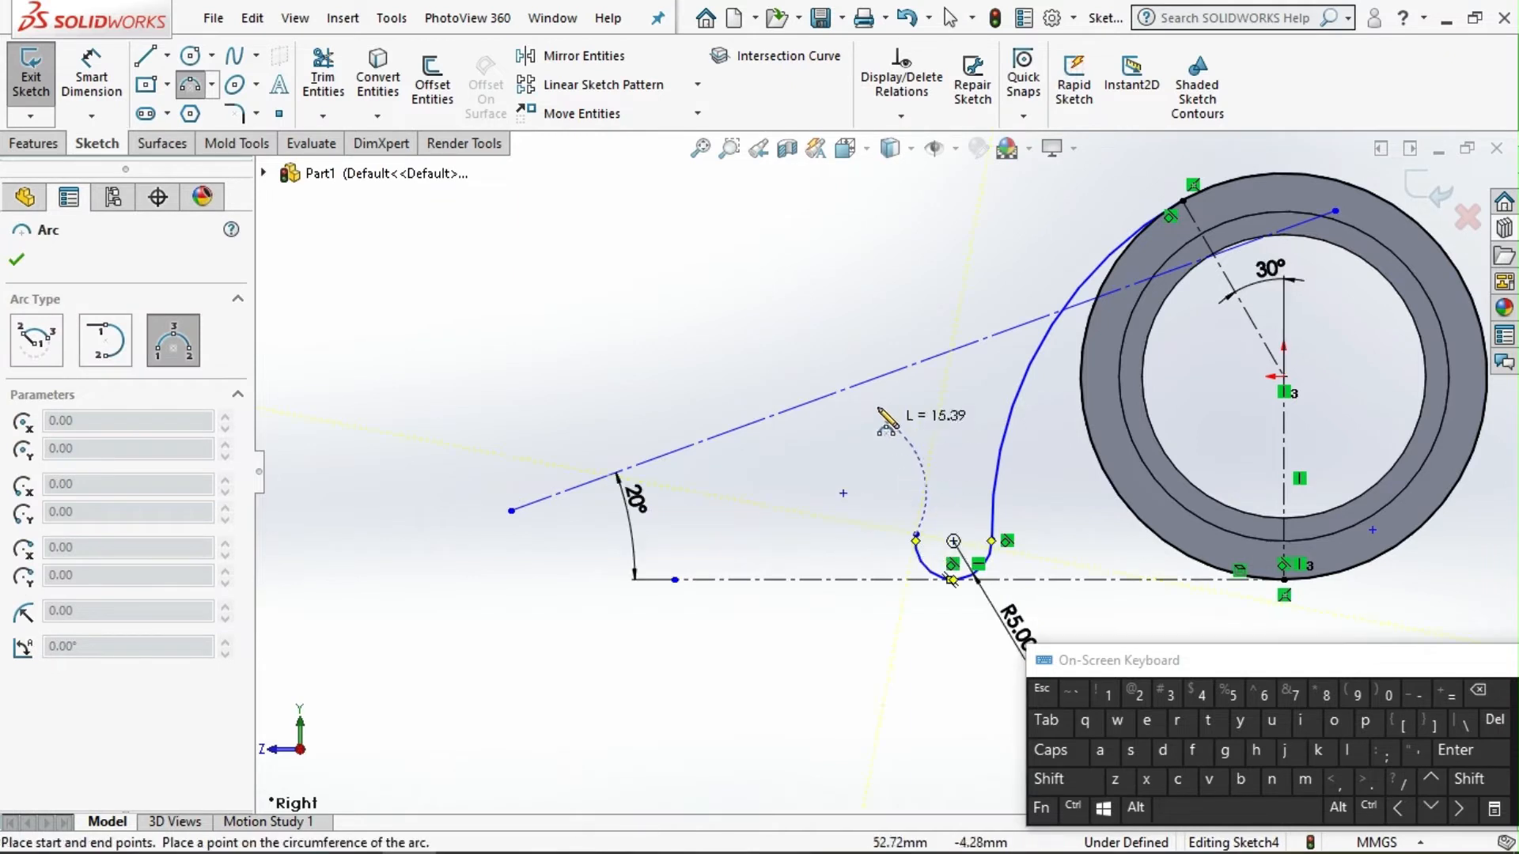
pyautogui.click(909, 473)
pyautogui.press('Escape')
# Make the new arc tangent to the 5 mm arc and shift its free end slightly towards the ring.
pyautogui.click(915, 535)
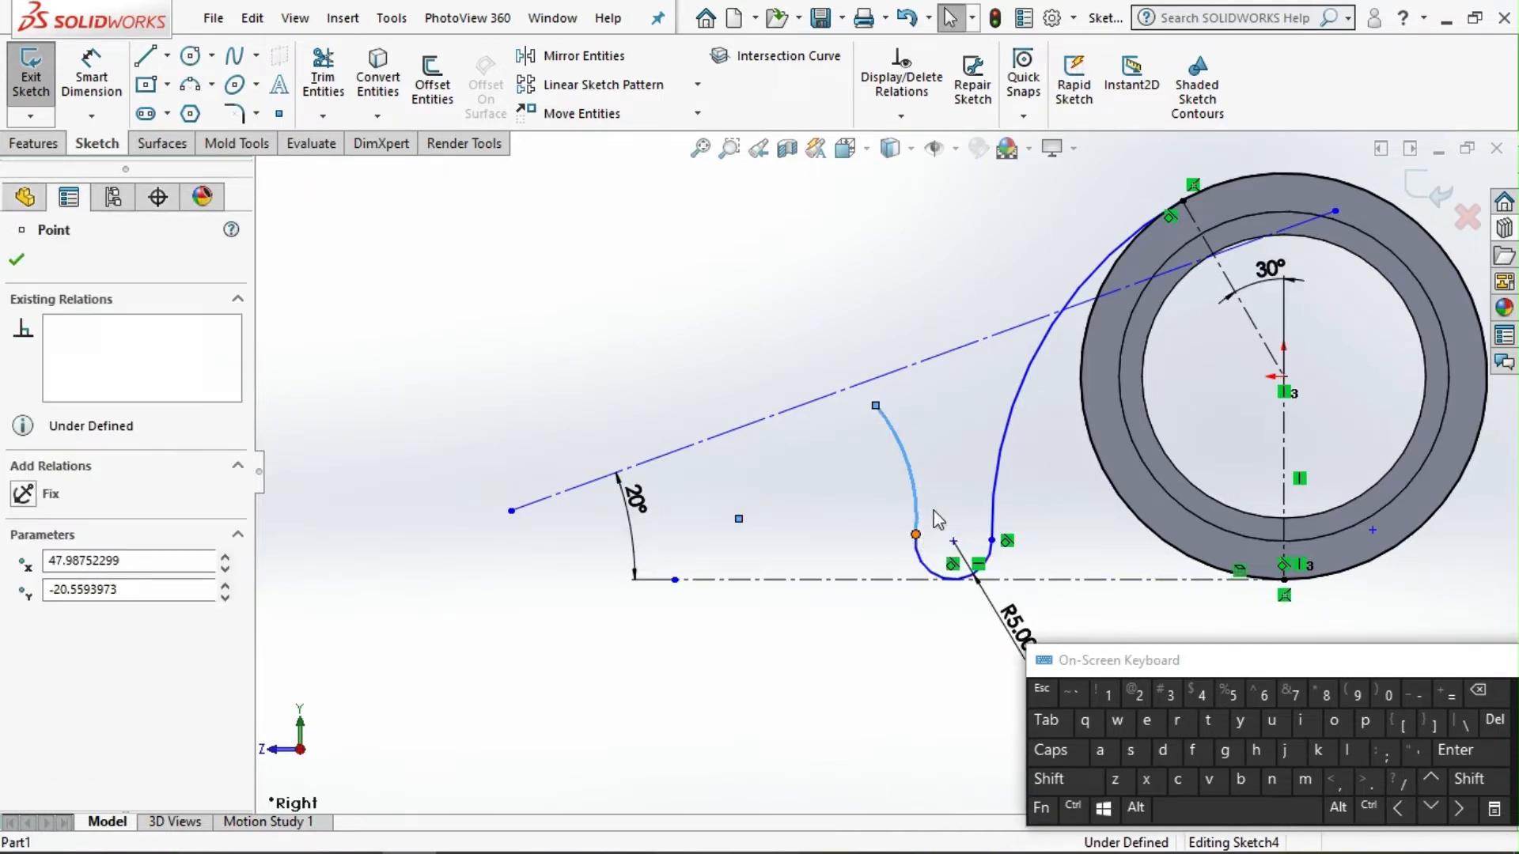
pyautogui.click(1001, 408)
pyautogui.click(779, 342)
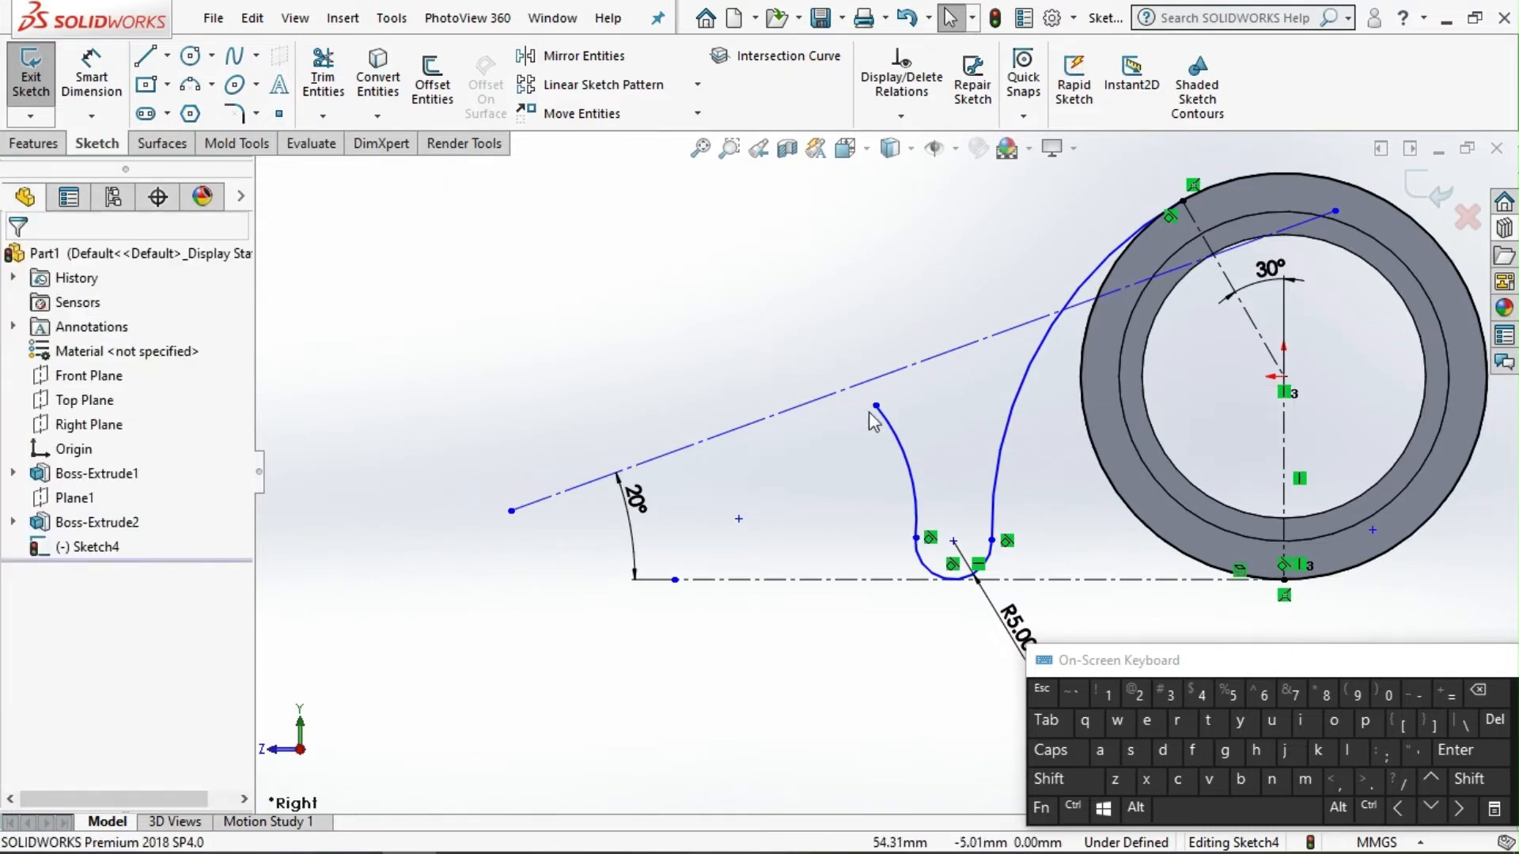
pyautogui.moveTo(876, 406)
pyautogui.mouseDown()
pyautogui.moveTo(903, 407)
pyautogui.moveTo(885, 413)
pyautogui.mouseUp()
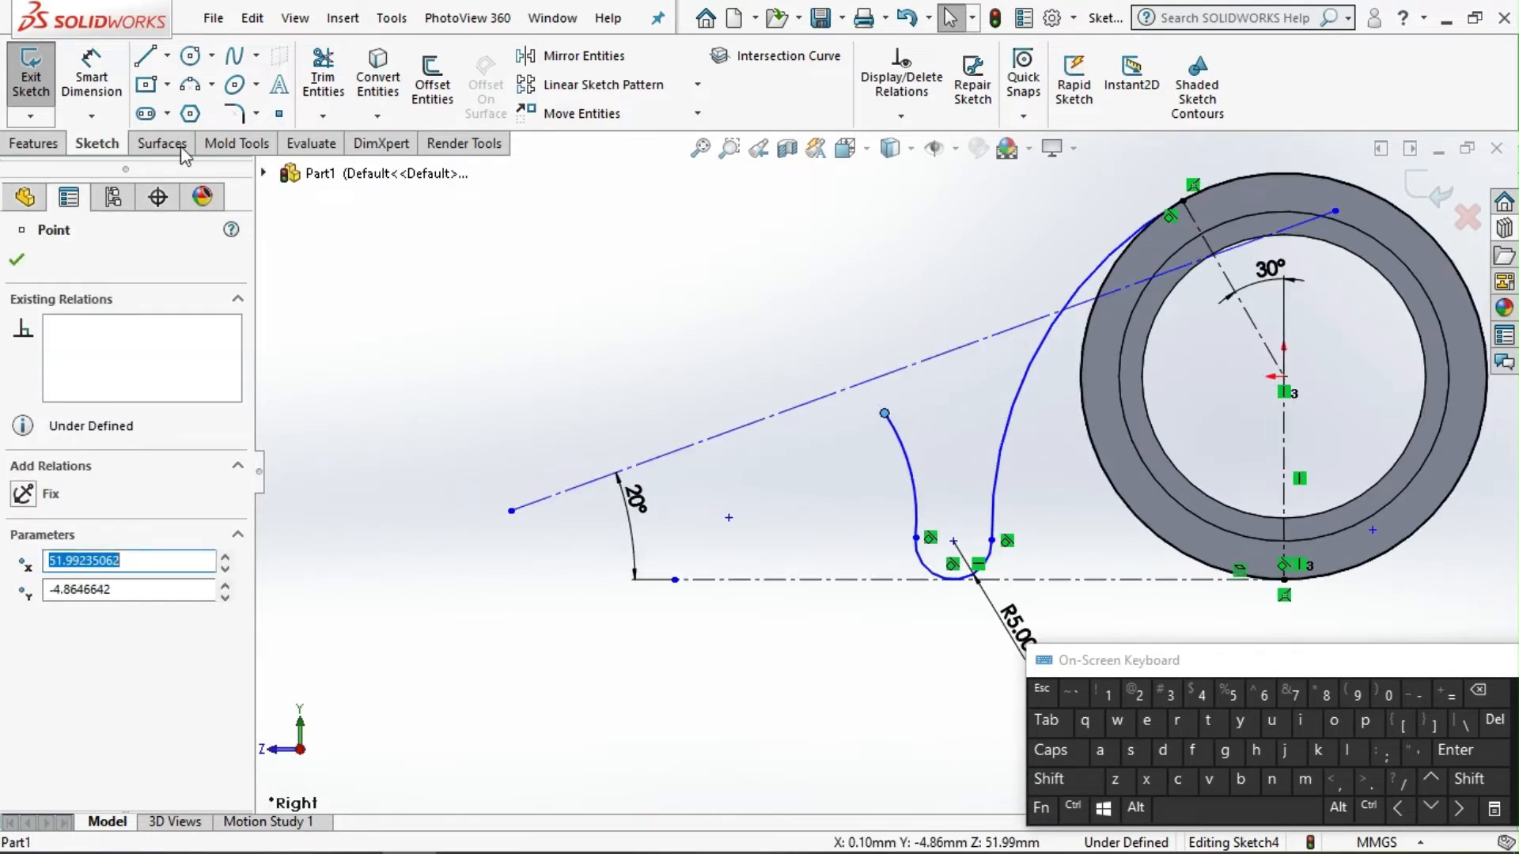
# Dimension the large arc running from the ring to the 5 mm arc with a radius of 70 mm.
pyautogui.click(98, 82)
pyautogui.click(1003, 412)
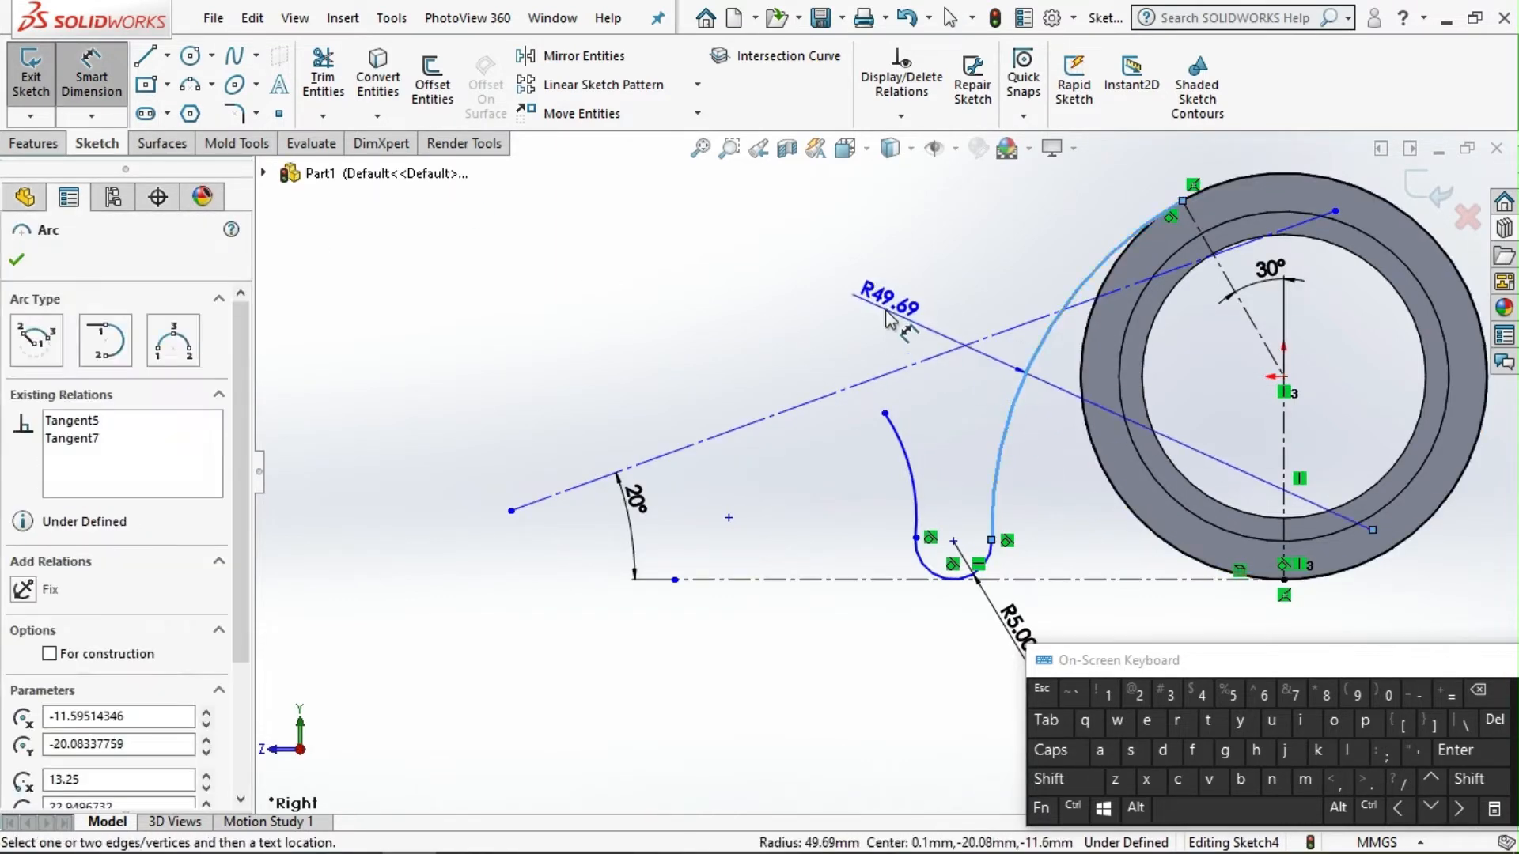
pyautogui.click(887, 319)
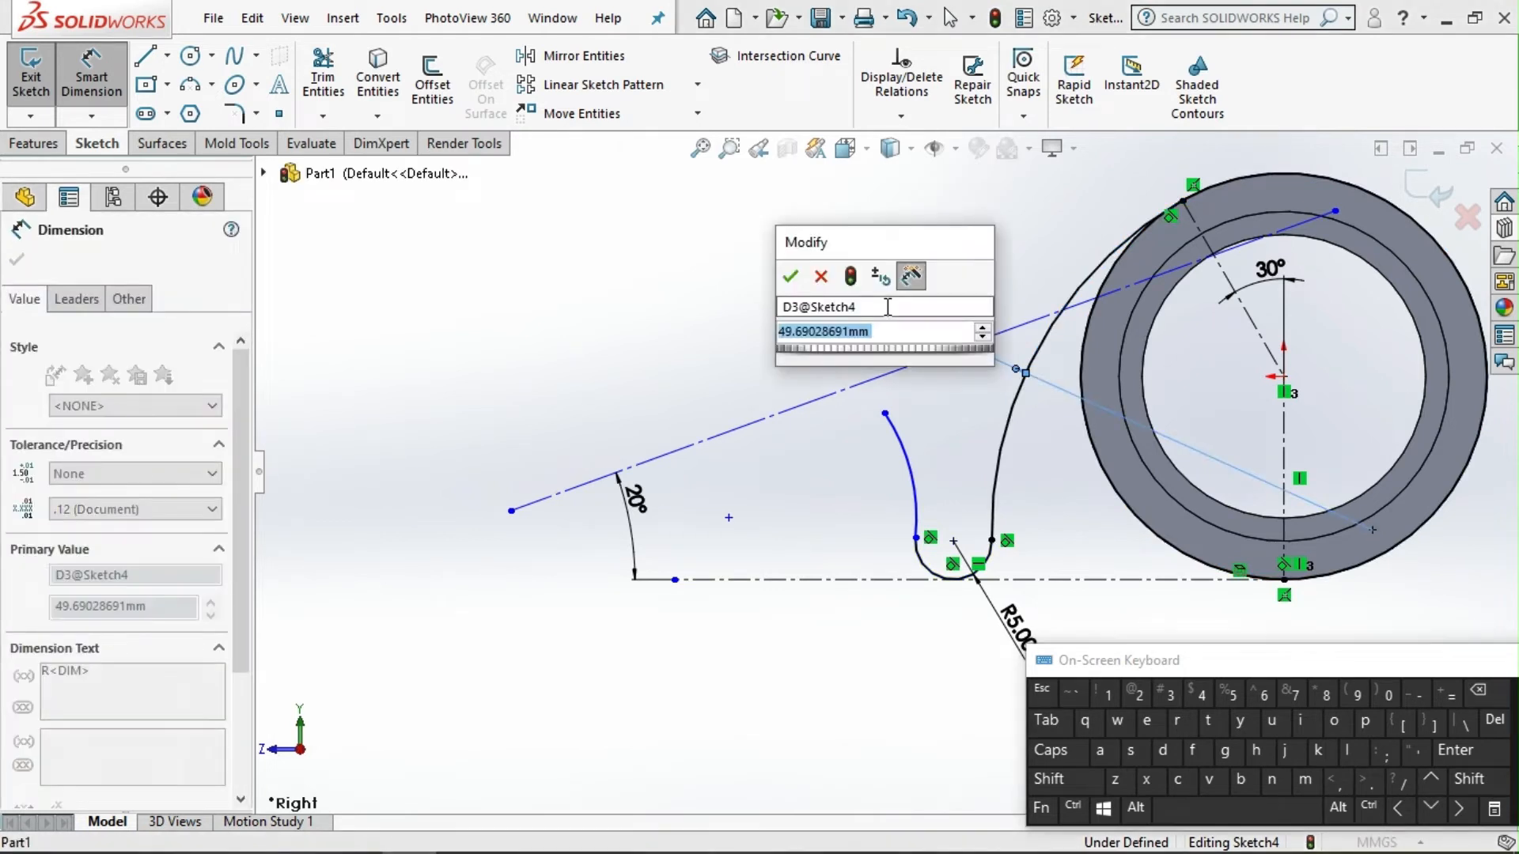
pyautogui.write('70')
pyautogui.press('Return')
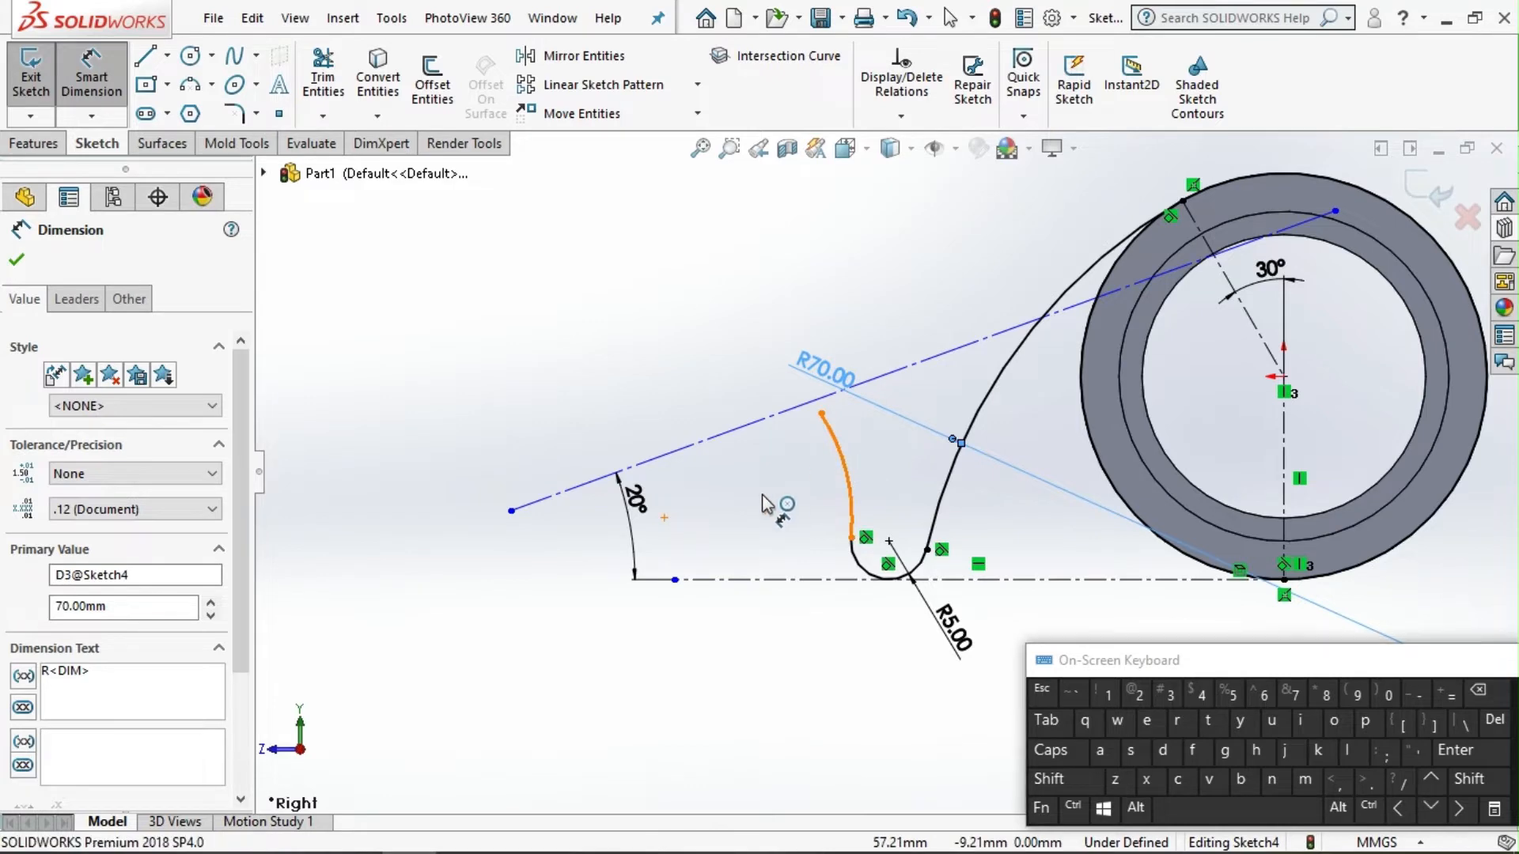
# Dimension the arc rising from the 5 mm arc with a radius of 50 mm and shift its free end to just below the sloping centerline.
pyautogui.click(841, 459)
pyautogui.click(761, 504)
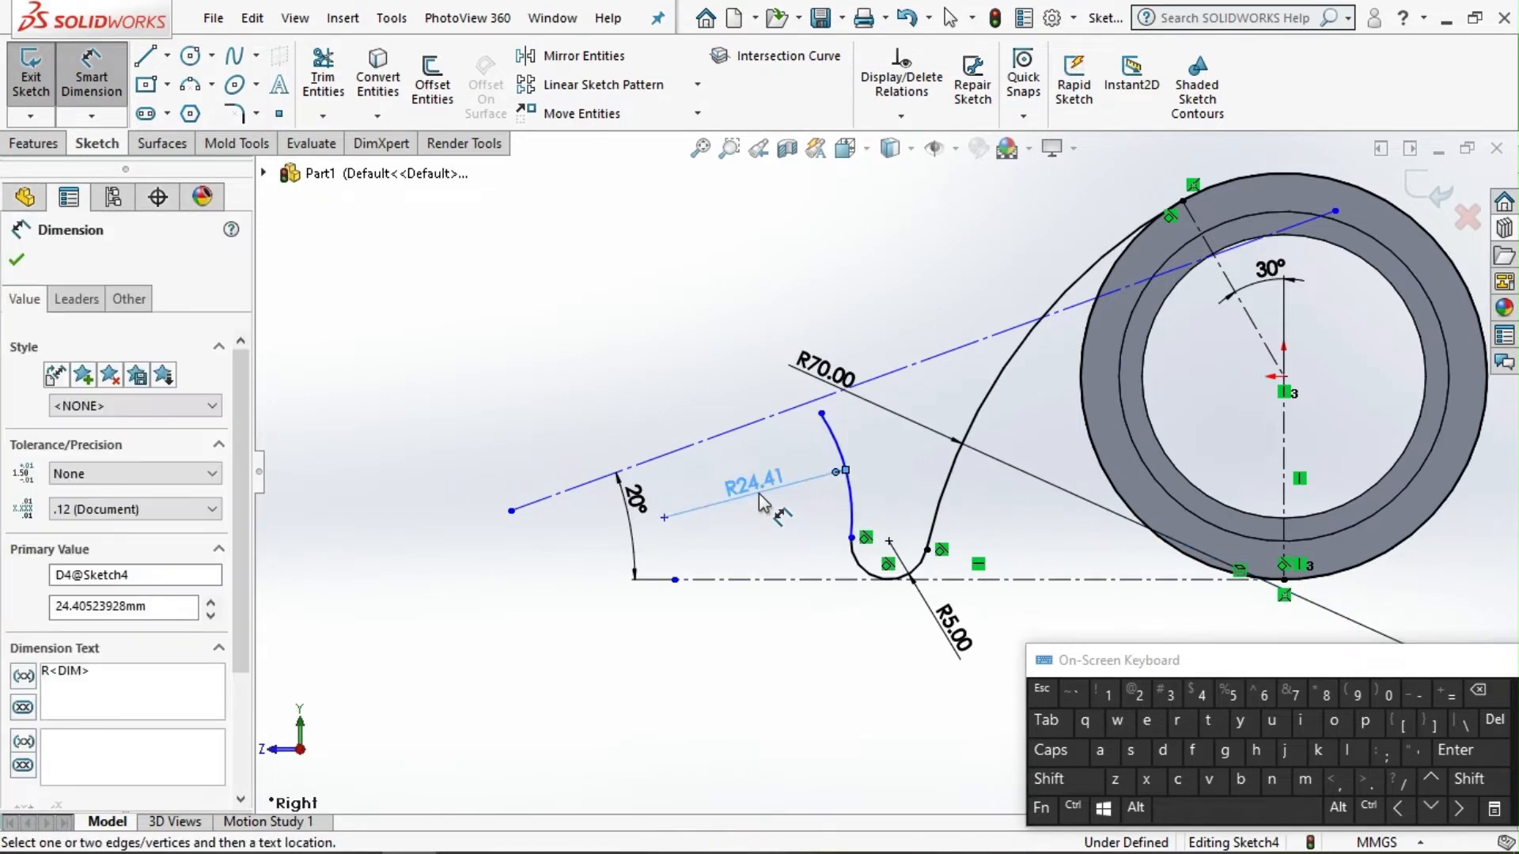
pyautogui.click(761, 503)
pyautogui.write('50')
pyautogui.press('Return')
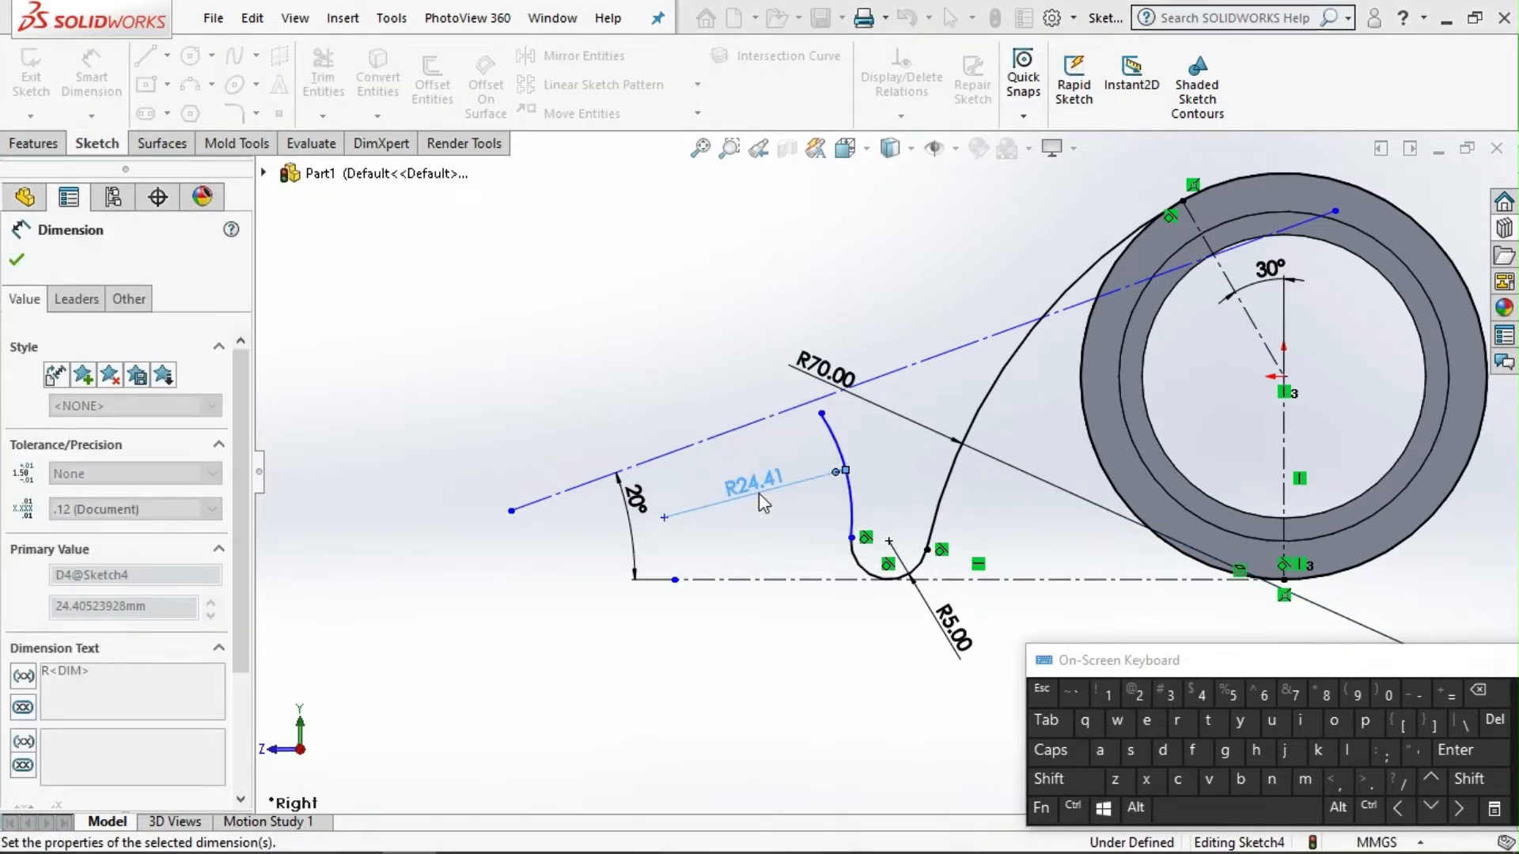
pyautogui.press('Escape')
pyautogui.moveTo(791, 285)
pyautogui.mouseDown()
pyautogui.moveTo(815, 422)
pyautogui.moveTo(800, 446)
pyautogui.mouseUp()
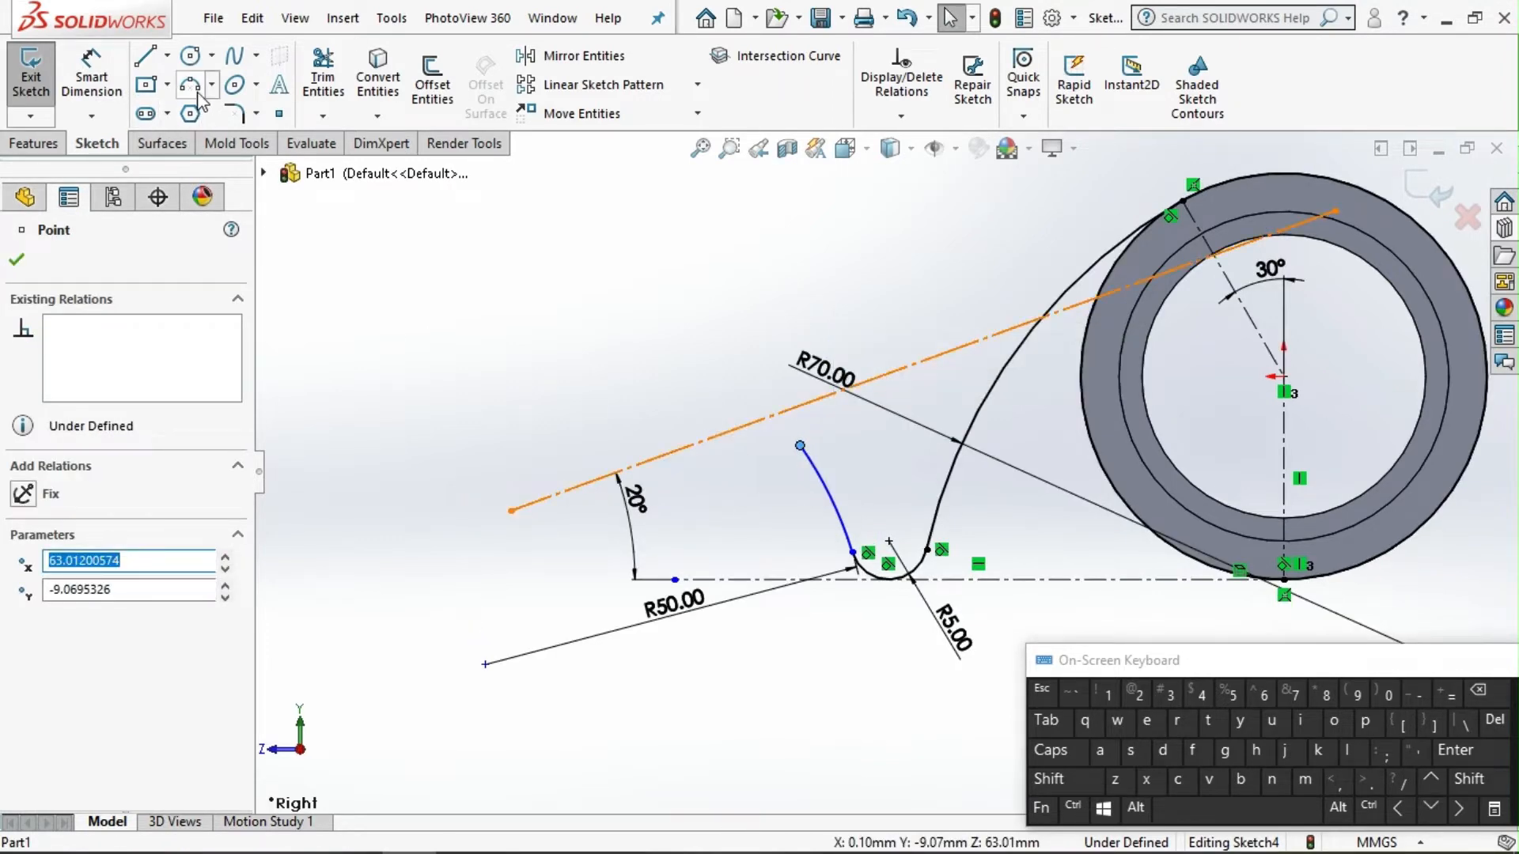
# Draw a three-point arc from the 50 mm arc's free end, touching the sloping centerline tangentially, and make it tangent to the 50 mm arc.
pyautogui.click(801, 446)
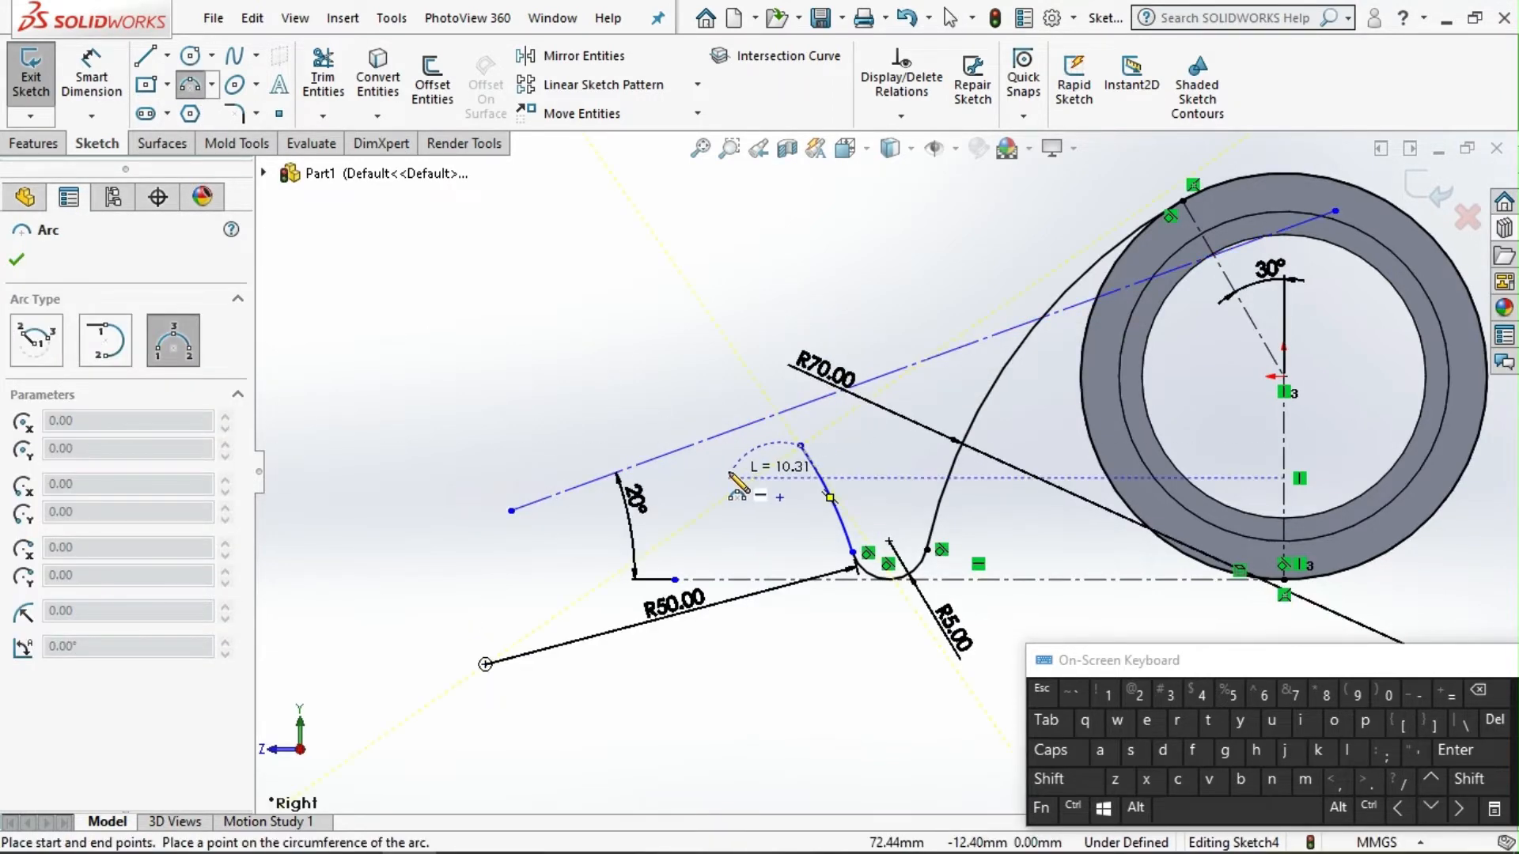
pyautogui.click(727, 477)
pyautogui.click(747, 425)
pyautogui.press('Escape')
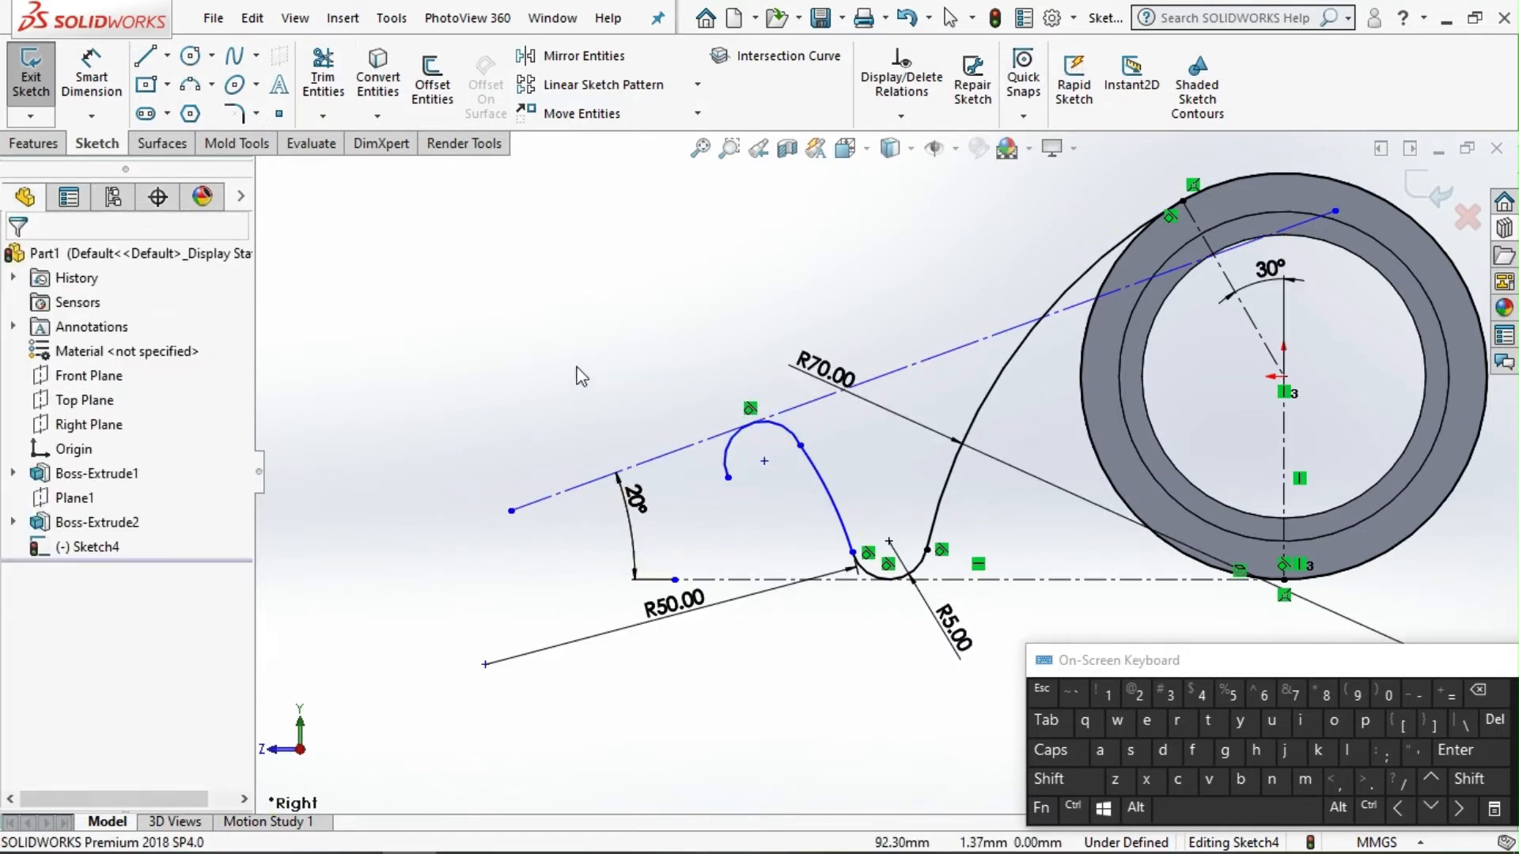
pyautogui.click(799, 444)
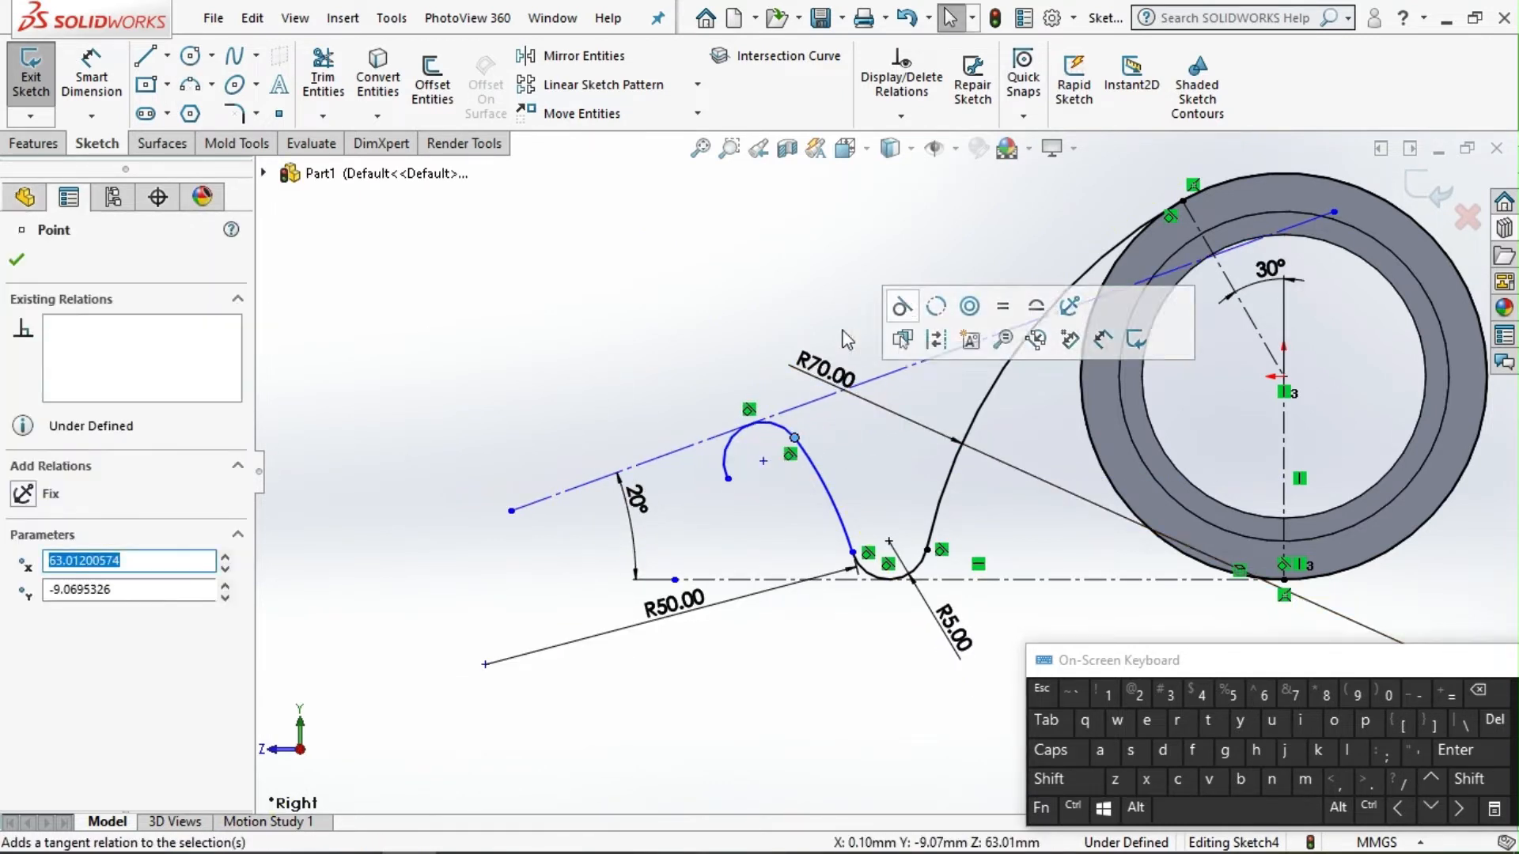
# Dimension the small arc under the sloping centerline with a radius of 3 mm.
pyautogui.click(94, 83)
pyautogui.click(734, 463)
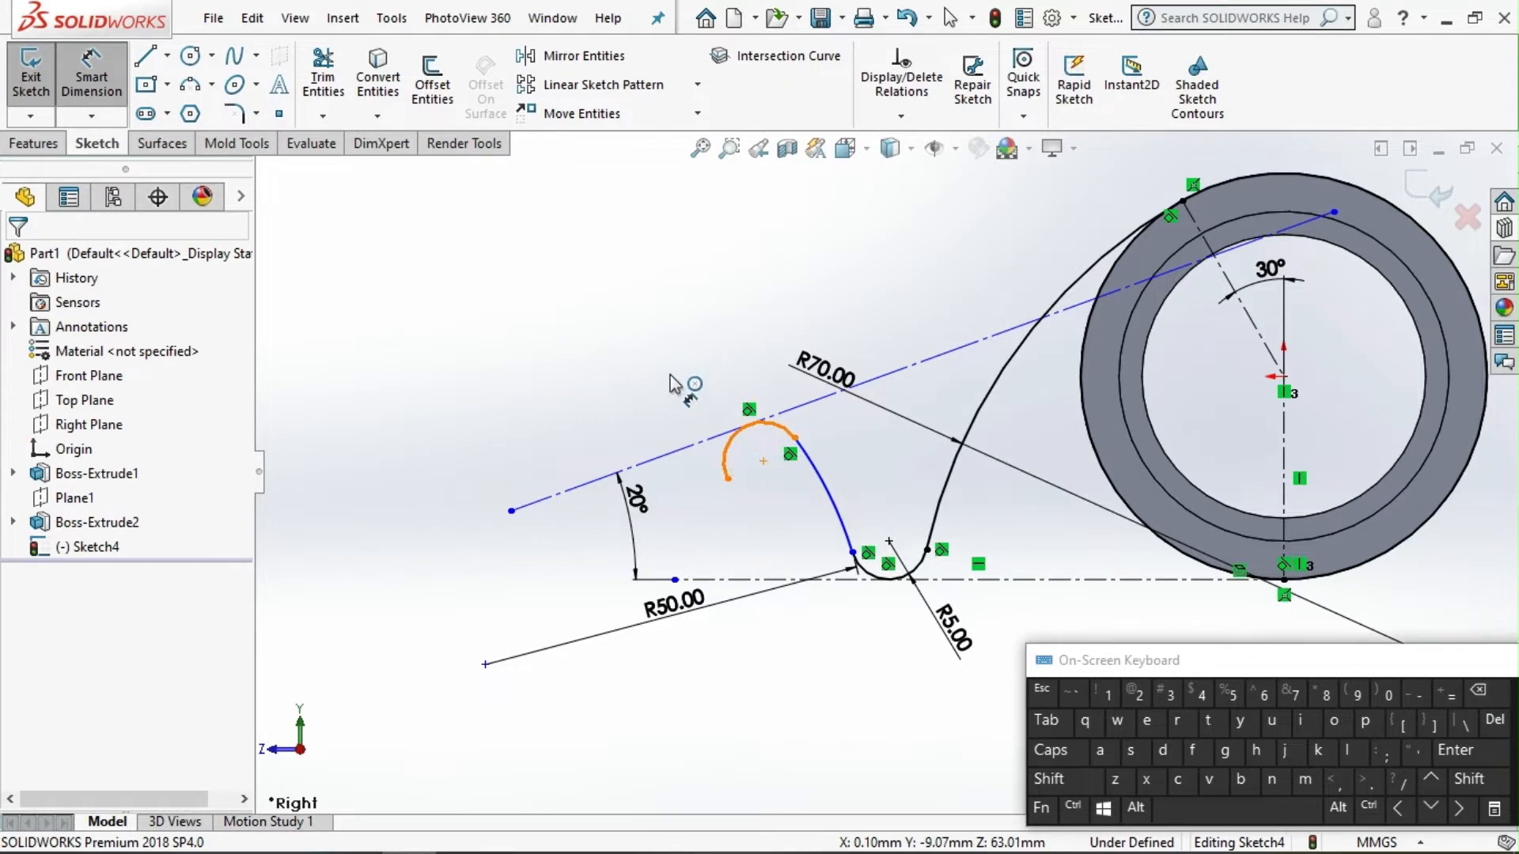
pyautogui.click(669, 368)
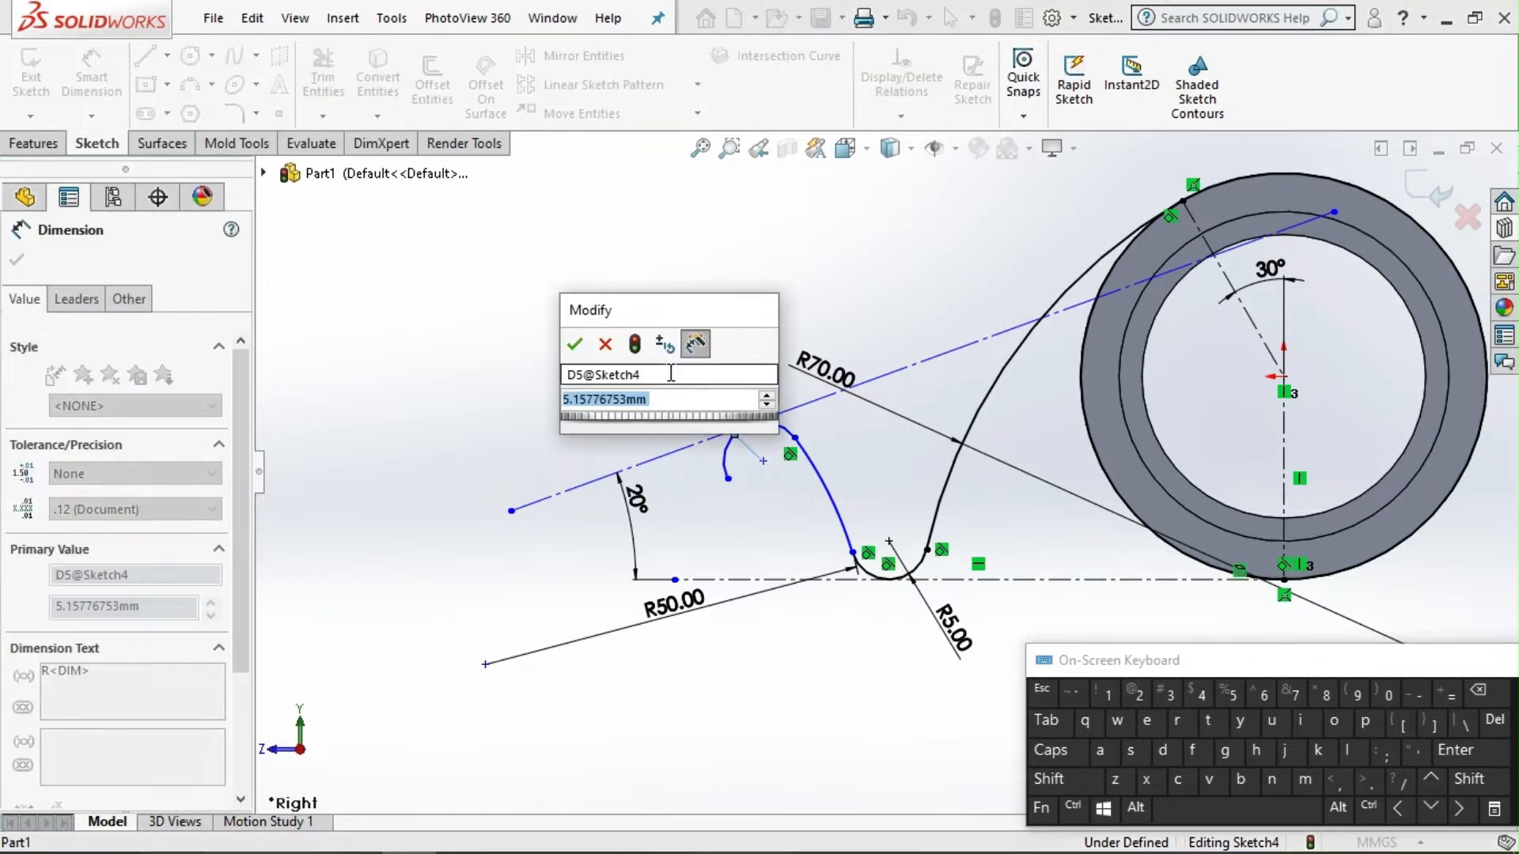
pyautogui.write('3')
pyautogui.click(573, 343)
pyautogui.press('Escape')
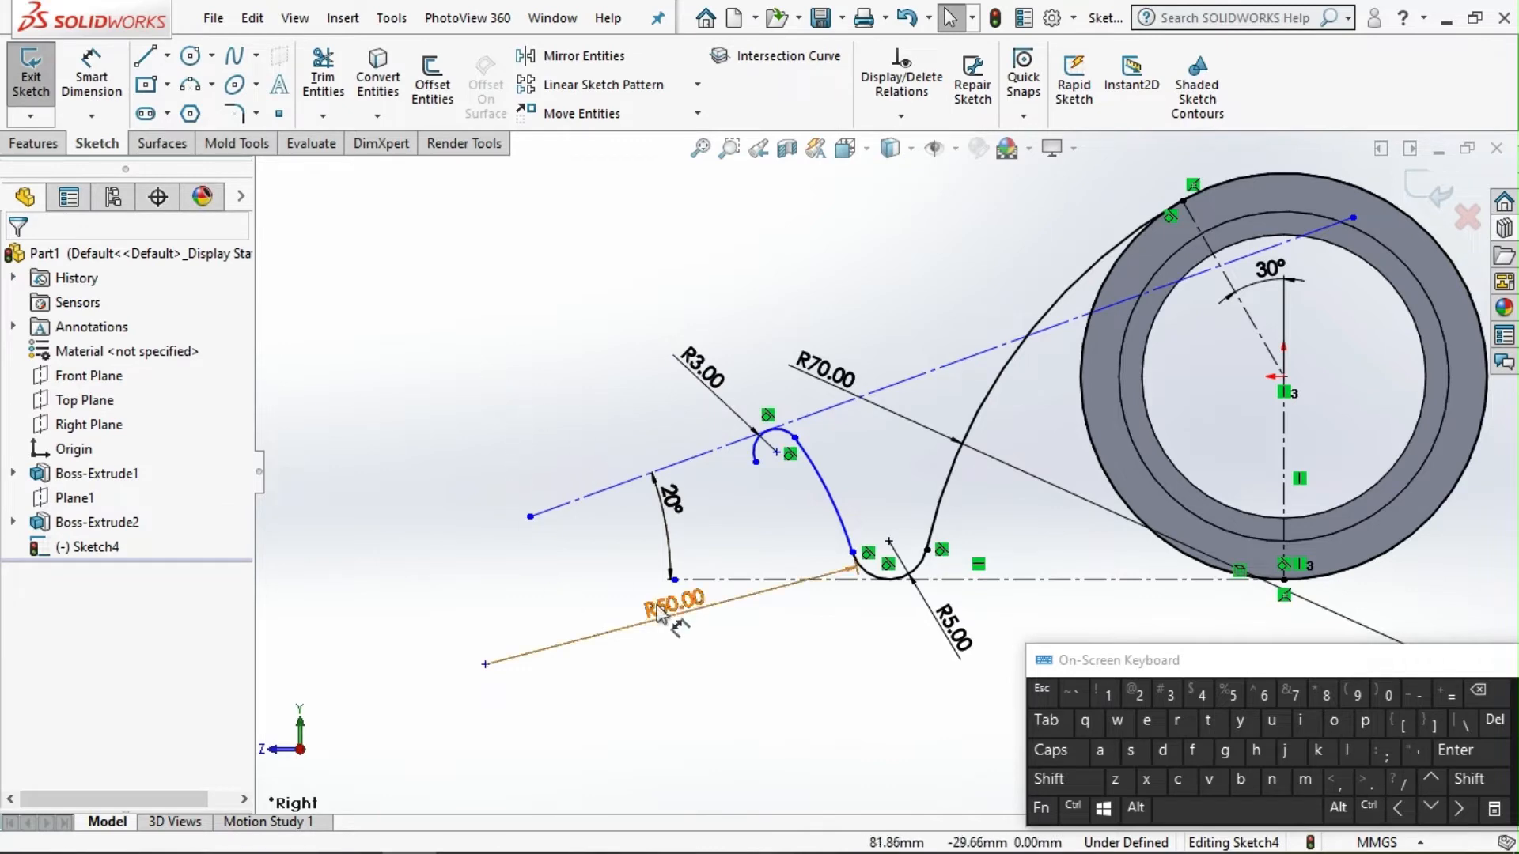
# Lengthen the horizontal centerline away from the ring and join the sloping centerline's lower end to its endpoint.
pyautogui.moveTo(674, 580); pyautogui.dragTo(441, 580)
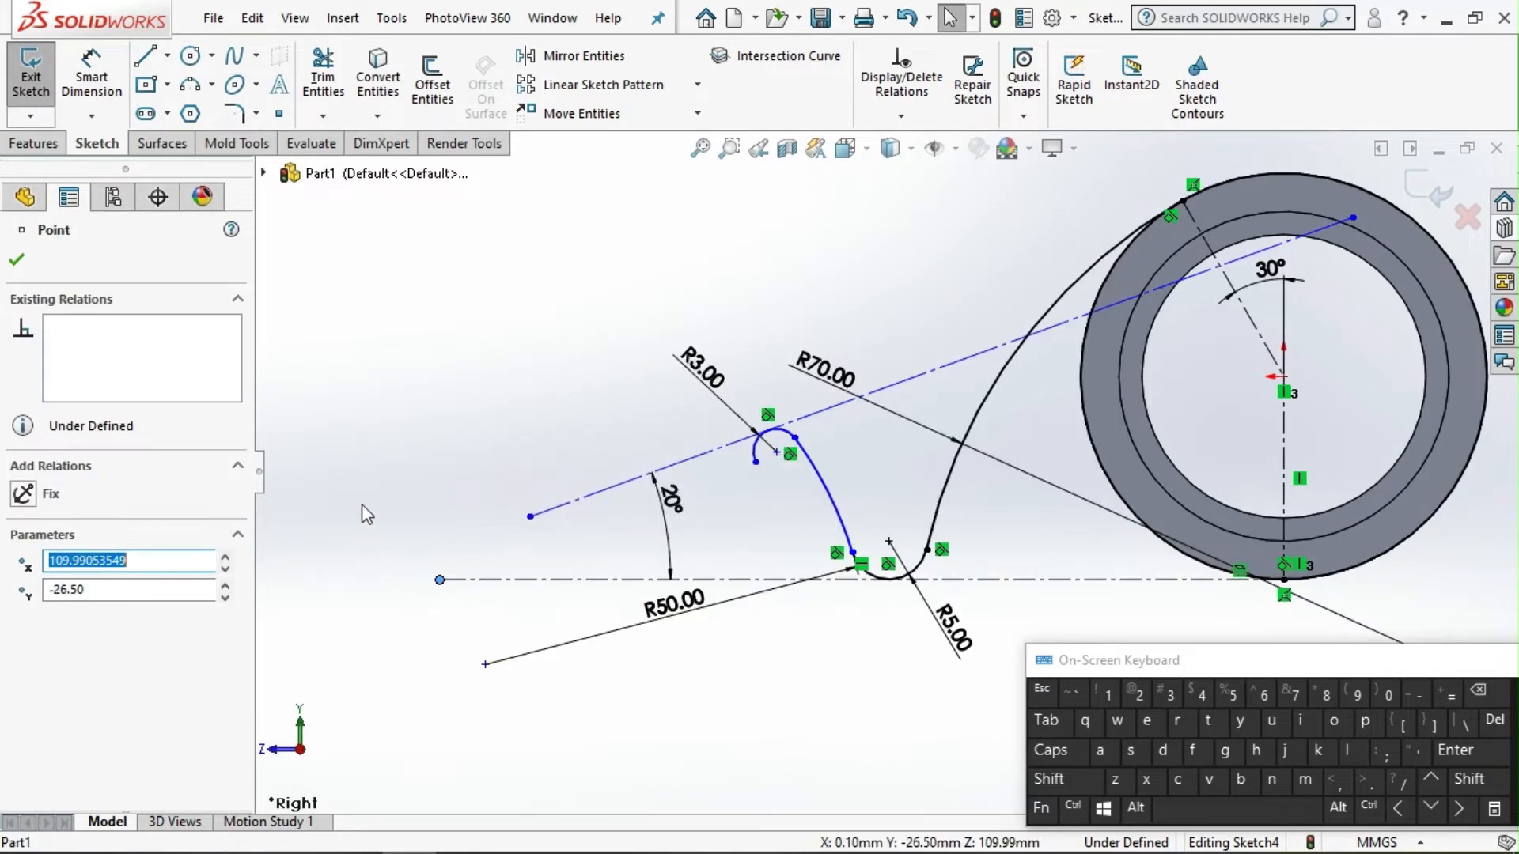
pyautogui.press('Escape')
pyautogui.moveTo(530, 516); pyautogui.dragTo(440, 580)
pyautogui.press('Escape')
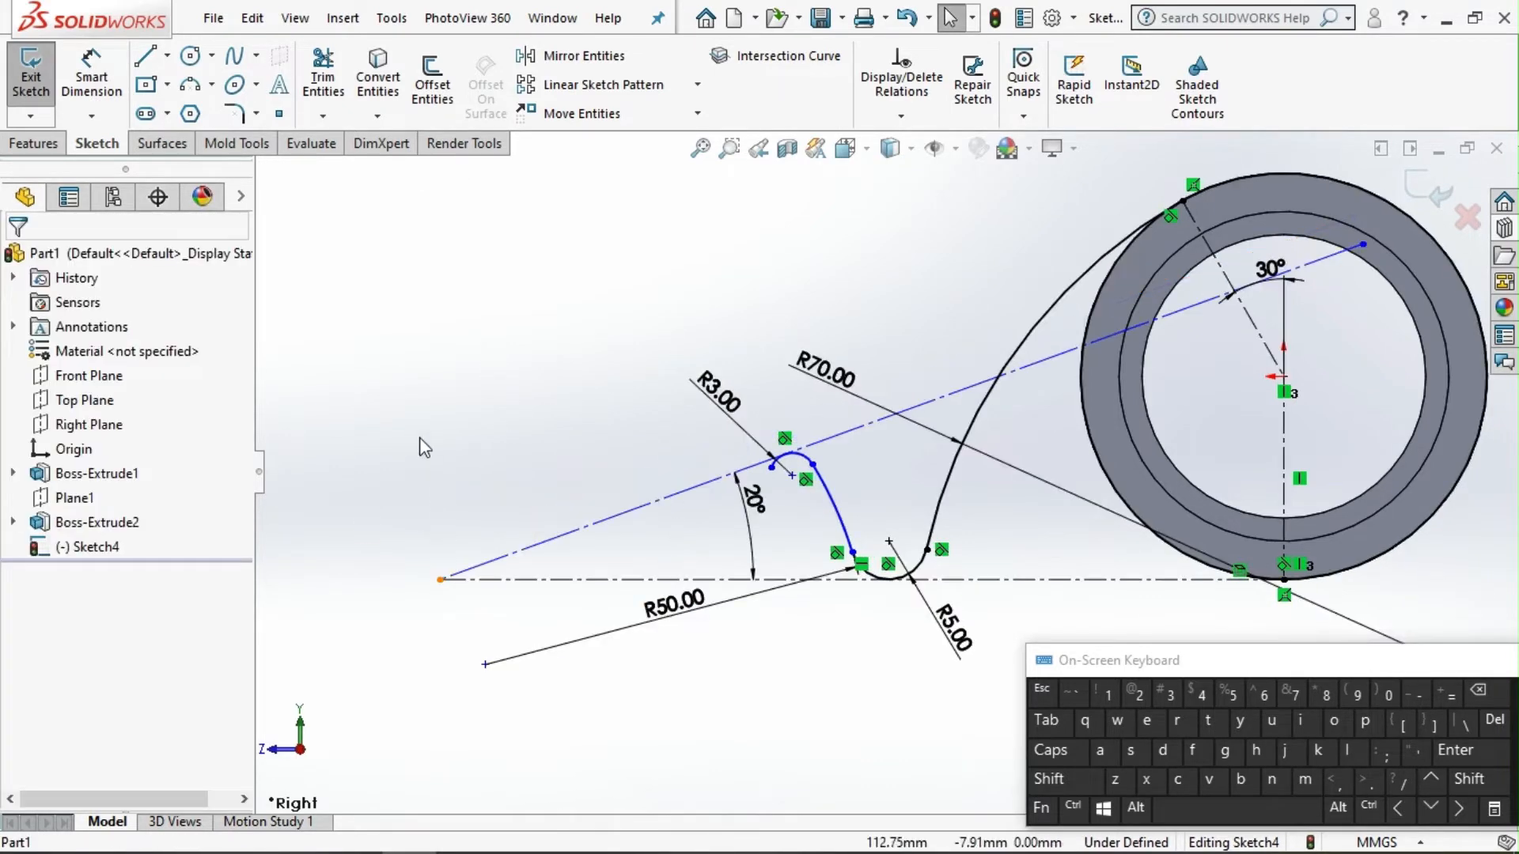
# Dimension the horizontal centerline with a length of 110 mm.
pyautogui.click(69, 77)
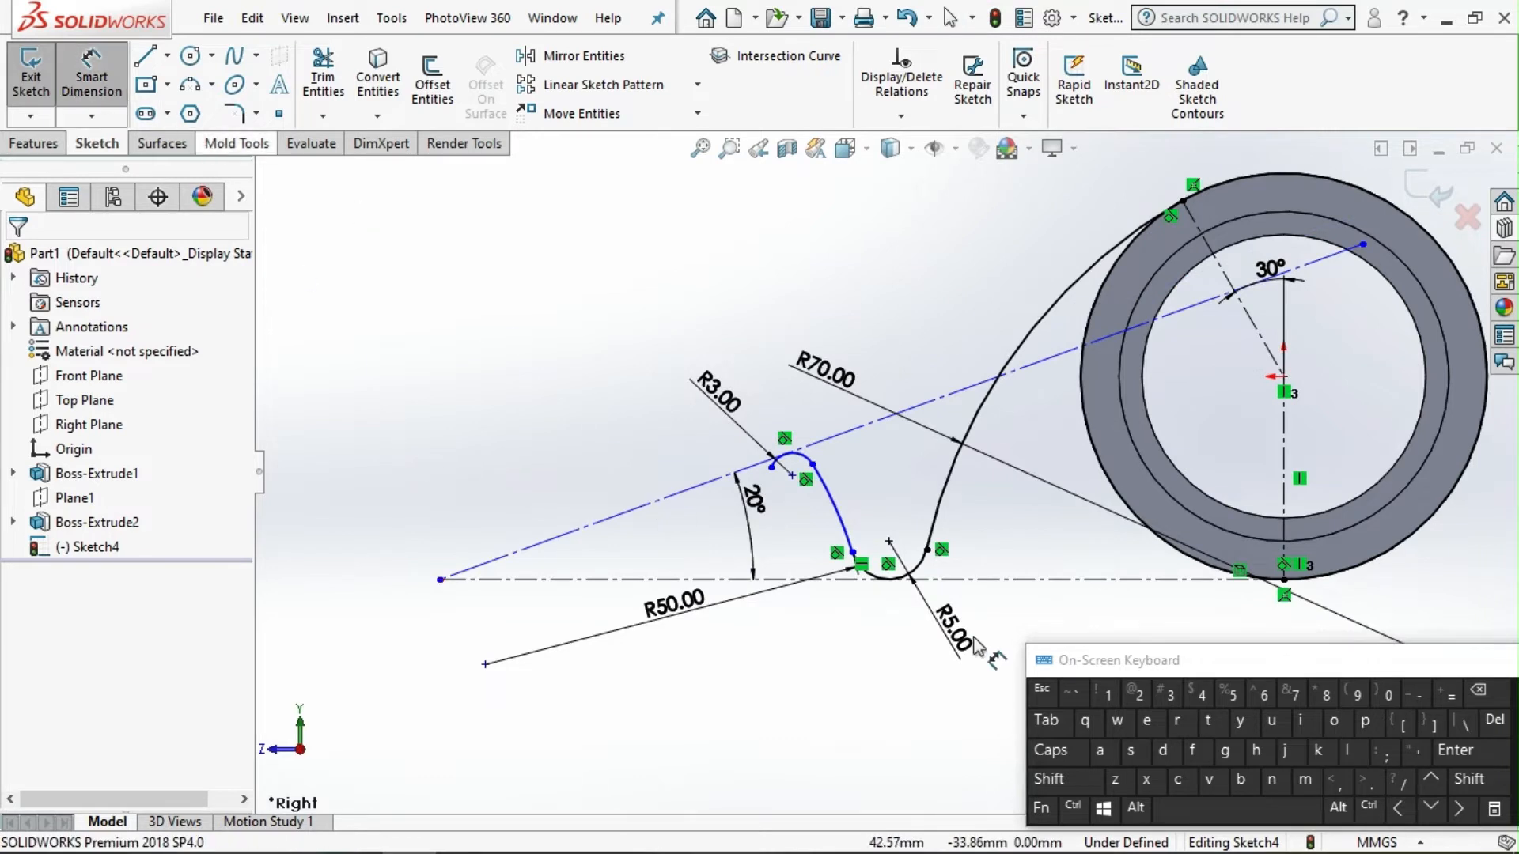
pyautogui.click(1051, 586)
pyautogui.click(839, 687)
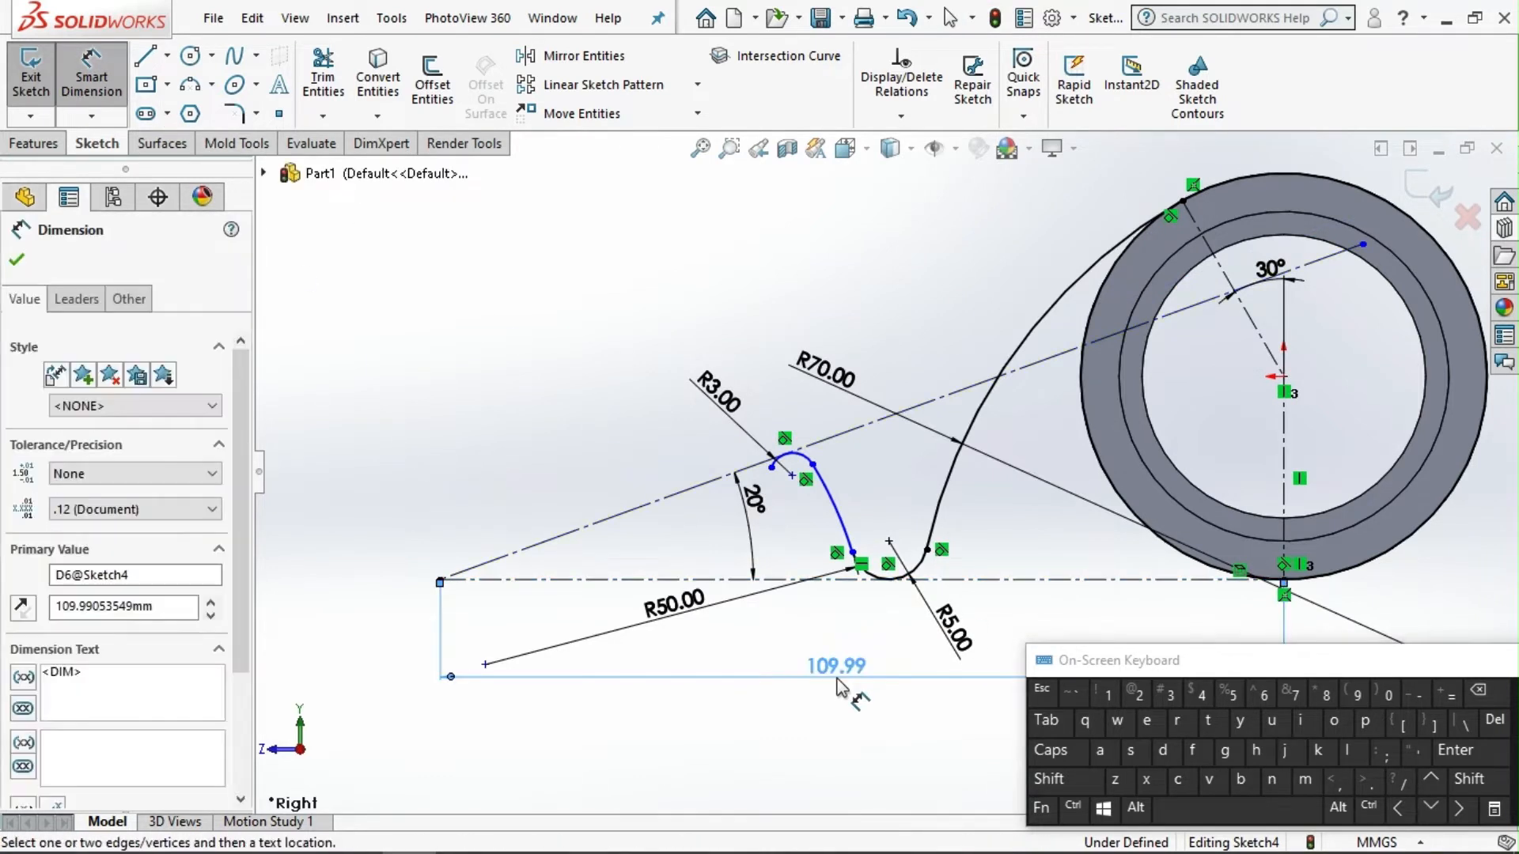
pyautogui.write('110')
pyautogui.press('Return')
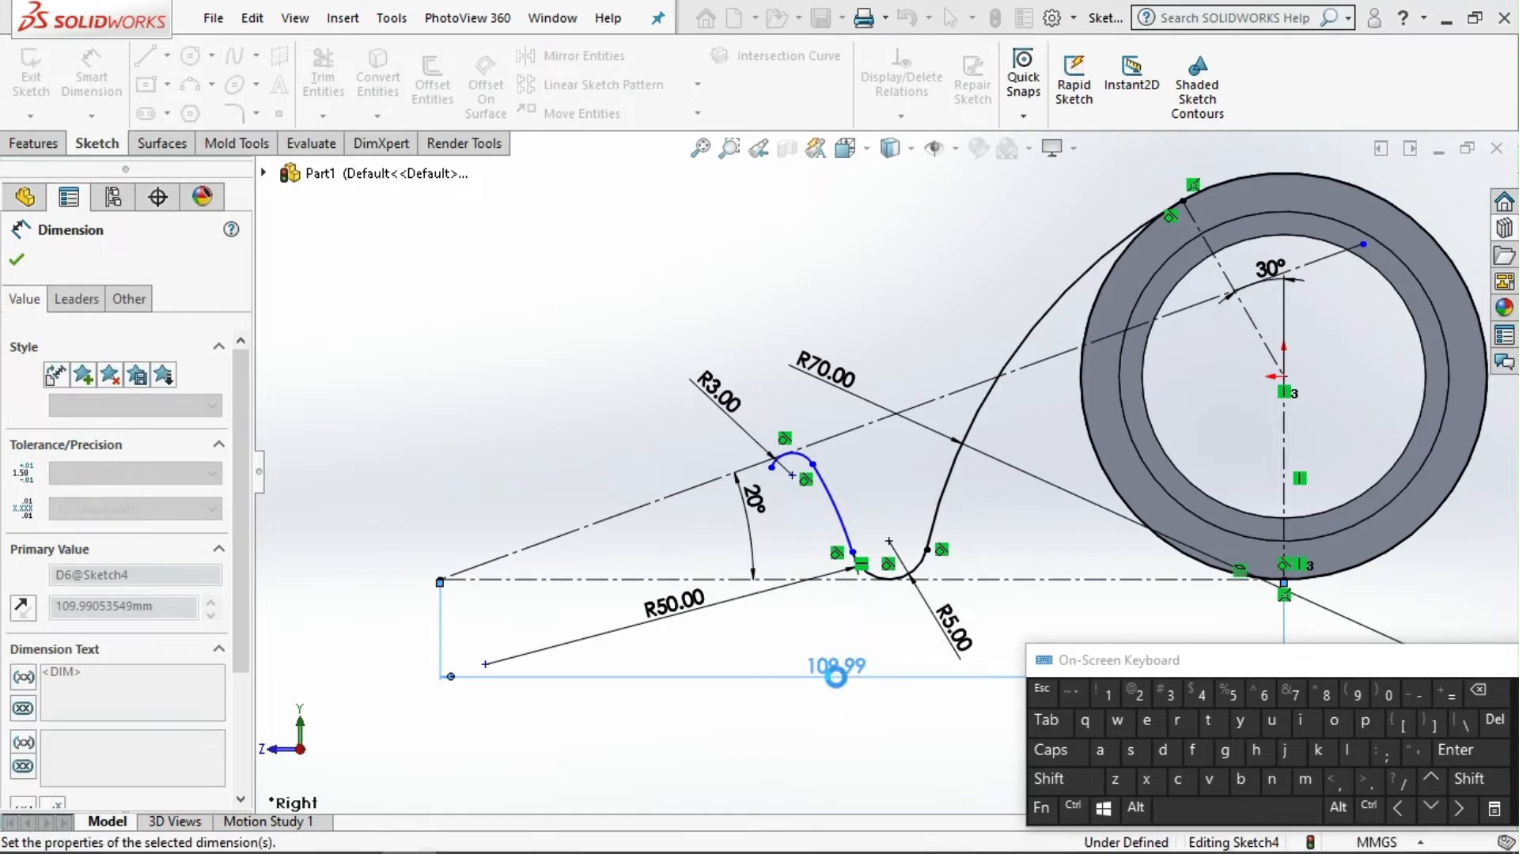
pyautogui.click(19, 261)
# Shift the 3 mm arc's free end slightly and draw a three-point arc of about 29 mm radius from it down towards the horizontal centerline.
pyautogui.scroll(-2, 874, 491)
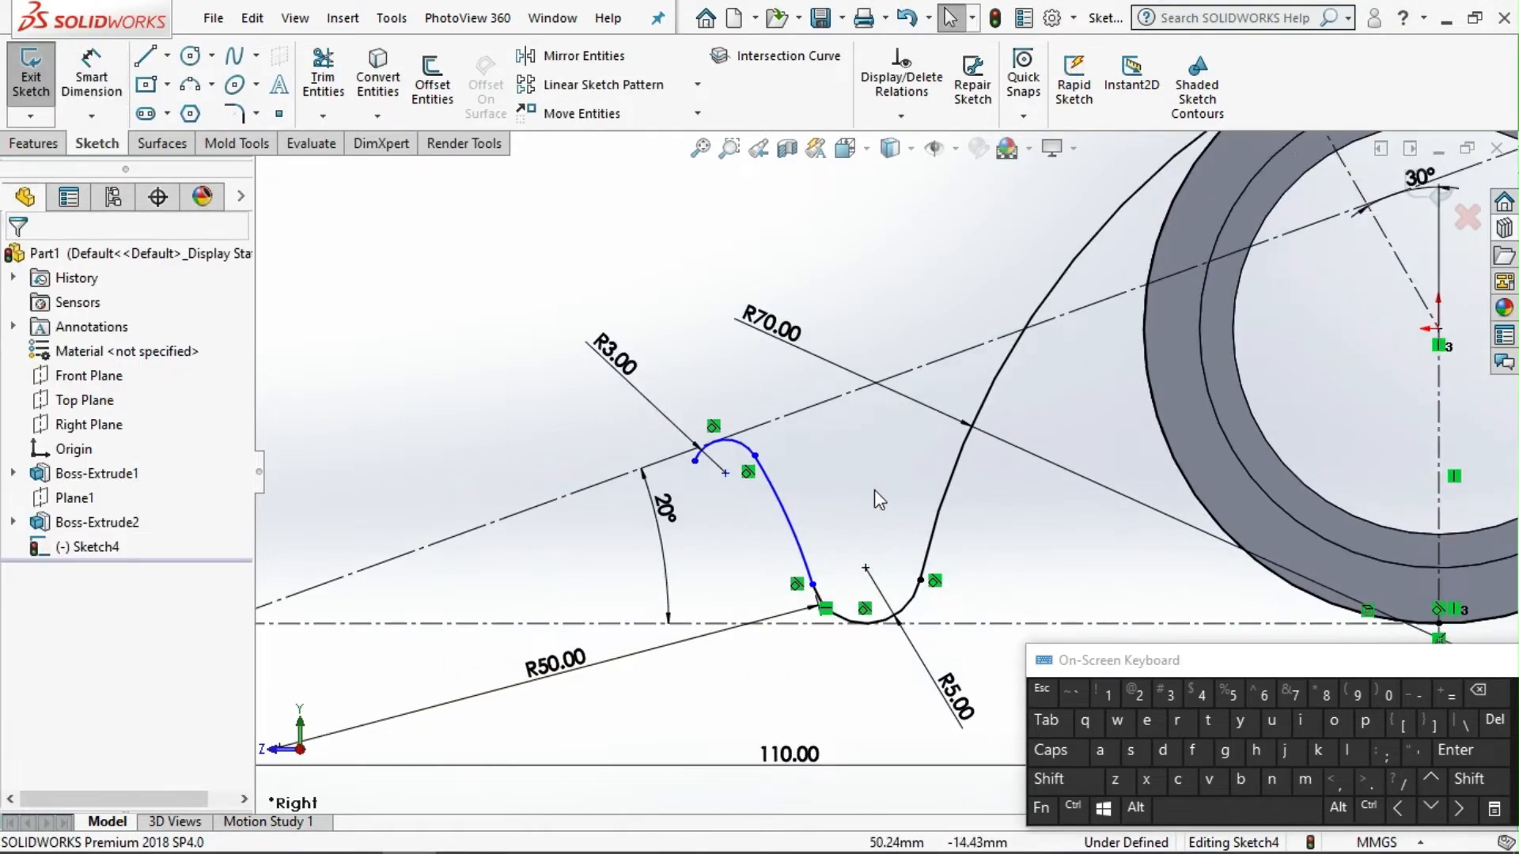
pyautogui.moveTo(690, 467)
pyautogui.mouseDown()
pyautogui.moveTo(700, 481)
pyautogui.moveTo(689, 473)
pyautogui.mouseUp()
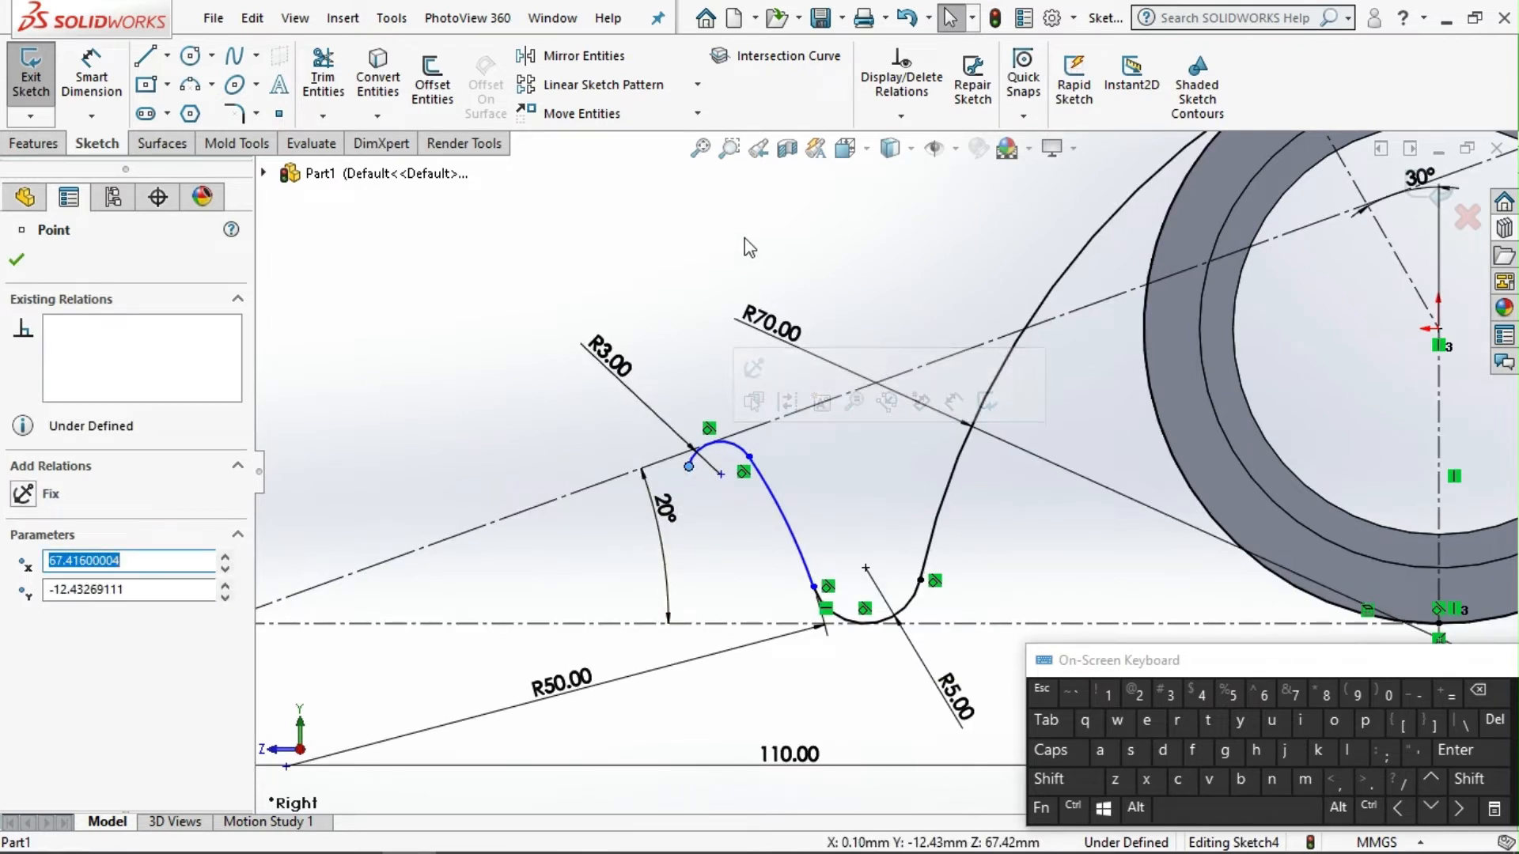
pyautogui.click(196, 86)
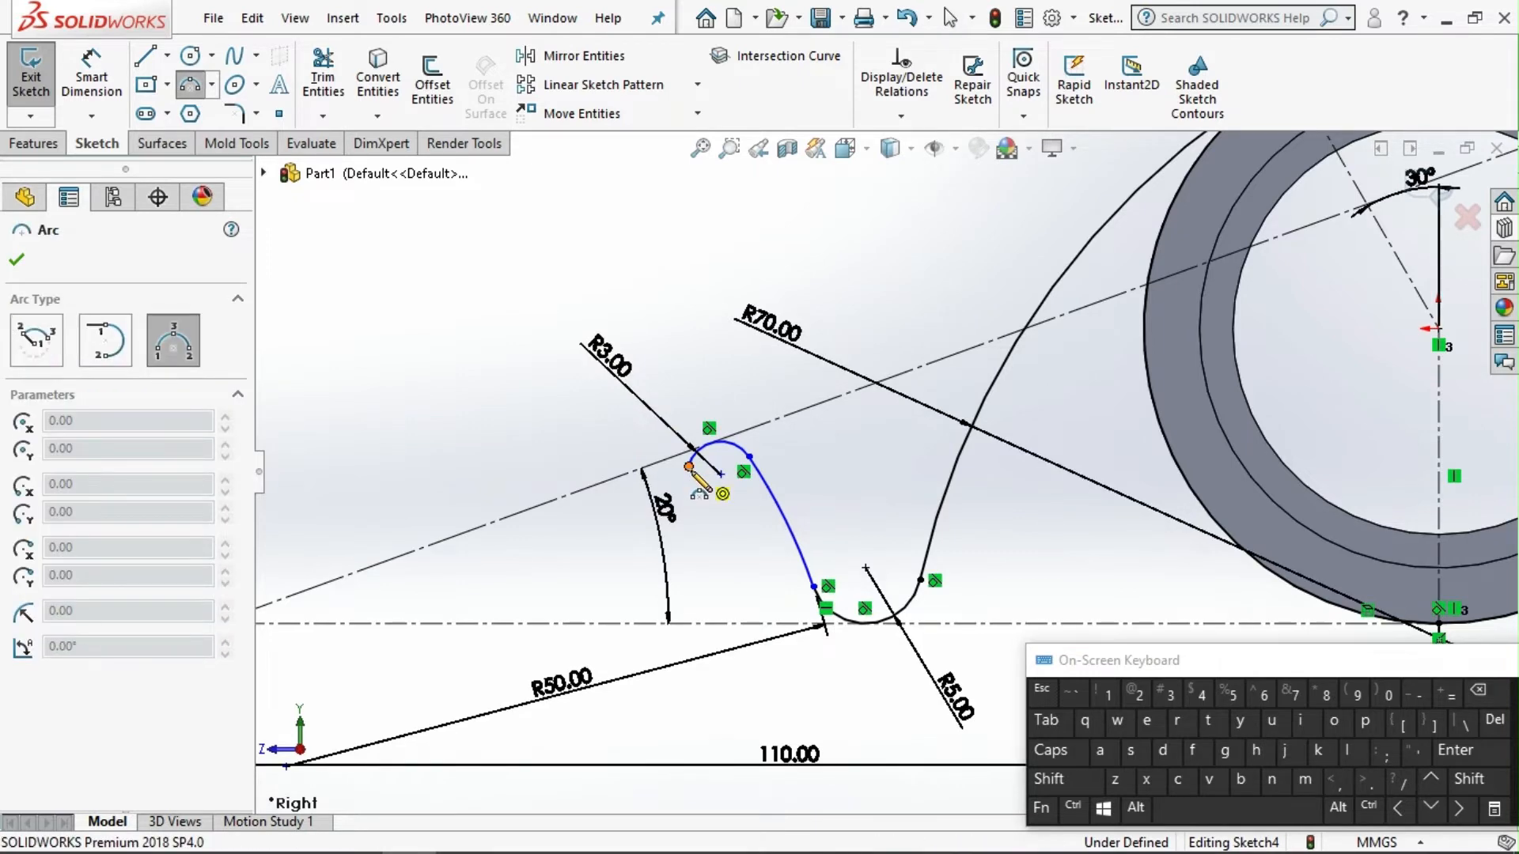
pyautogui.click(691, 468)
pyautogui.click(645, 591)
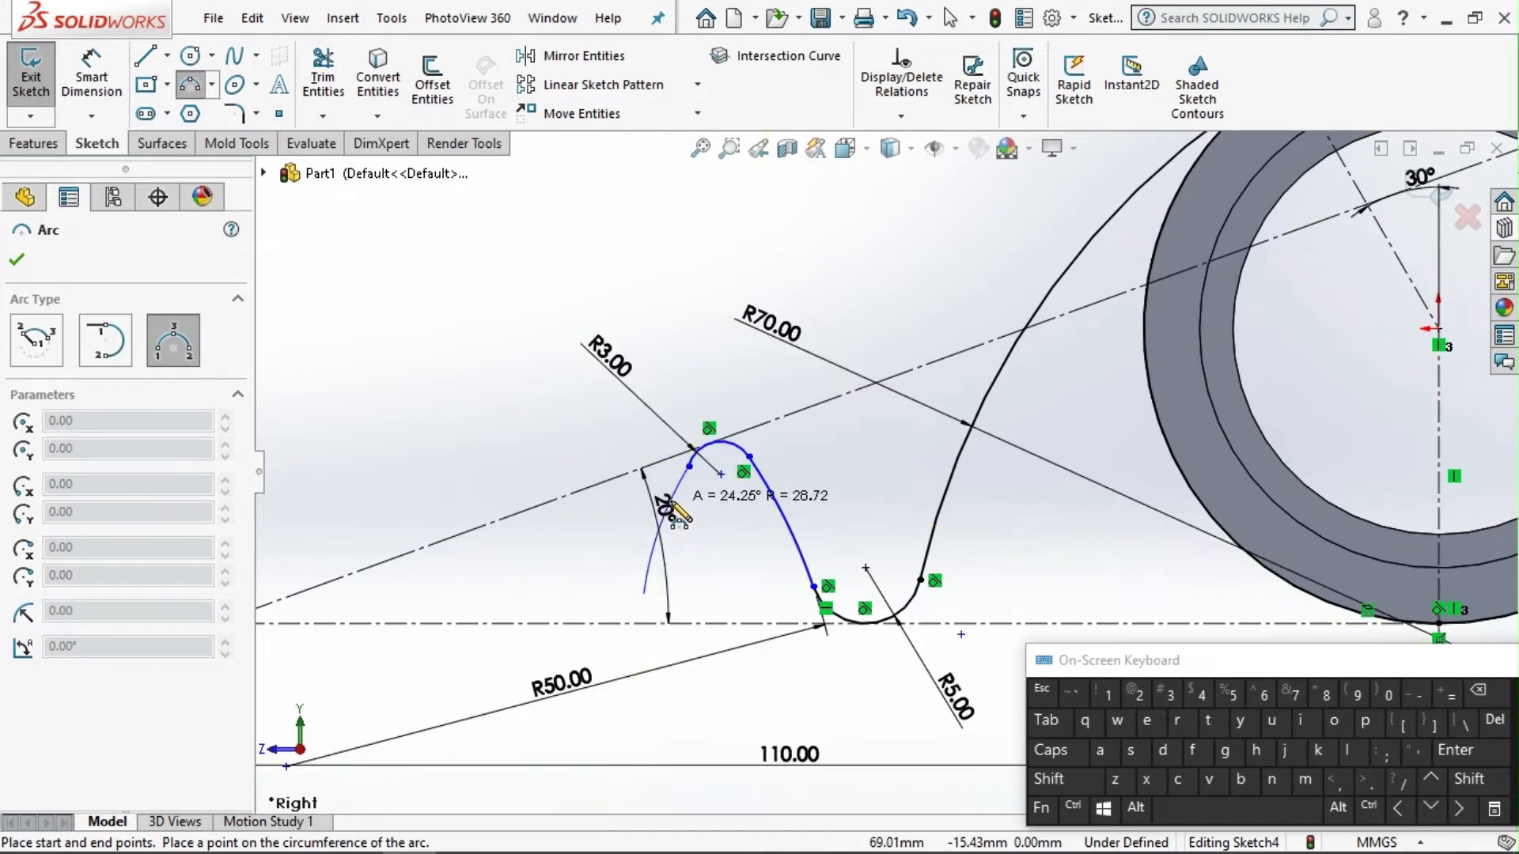
pyautogui.click(671, 513)
pyautogui.press('Escape')
# Move the 20° dimension clear of the profile towards the centerlines' common corner and make the new descending arc tangent to the 3 mm arc.
pyautogui.moveTo(667, 513); pyautogui.dragTo(435, 584)
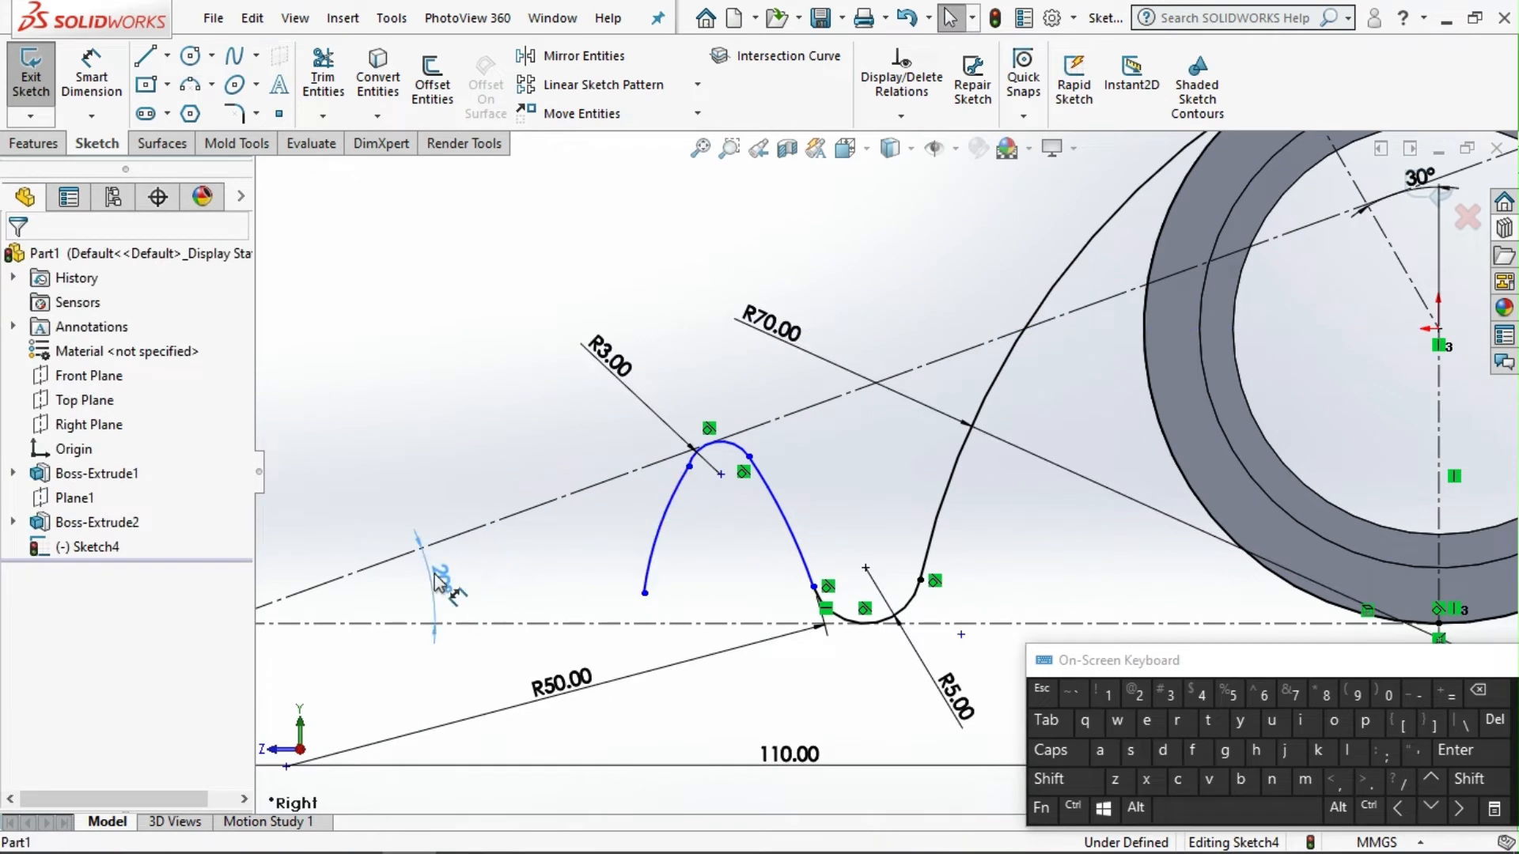
pyautogui.click(690, 468)
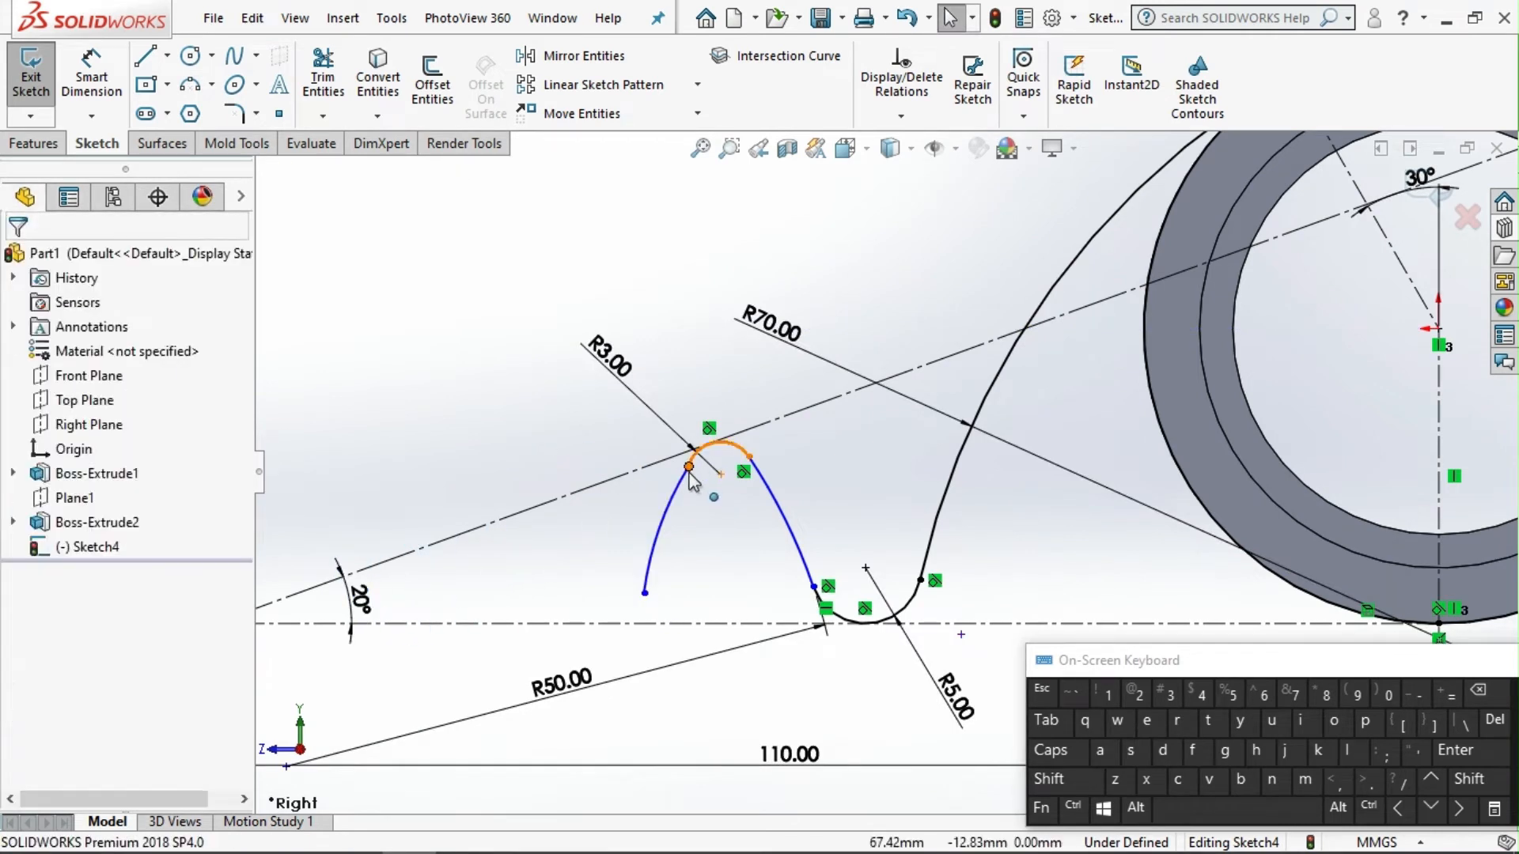
pyautogui.click(791, 327)
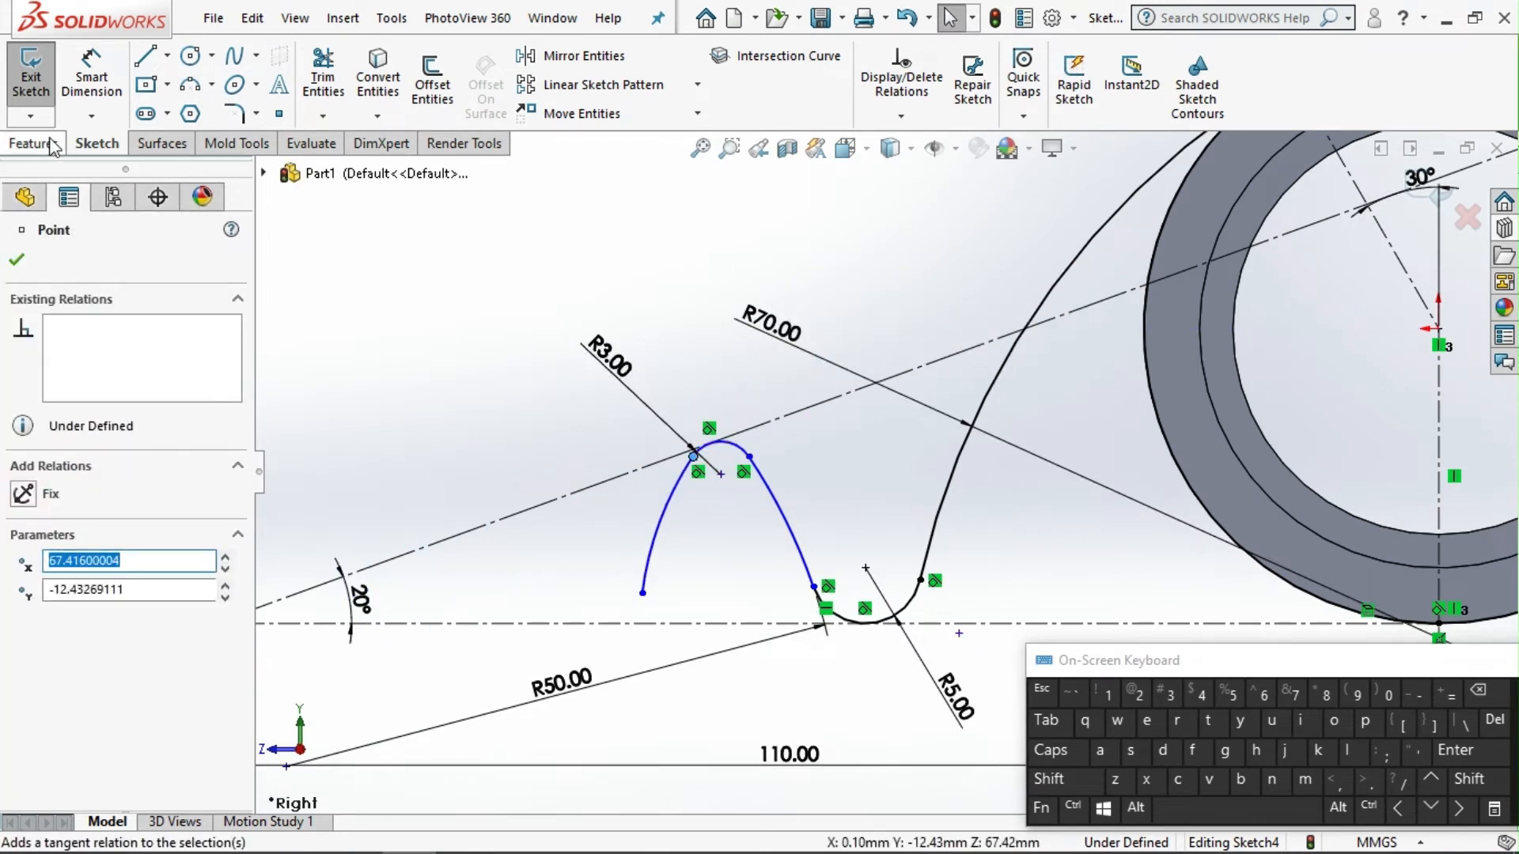
# Dimension the descending arc beside the 3 mm arc with a radius of 200 mm.
pyautogui.press('d')
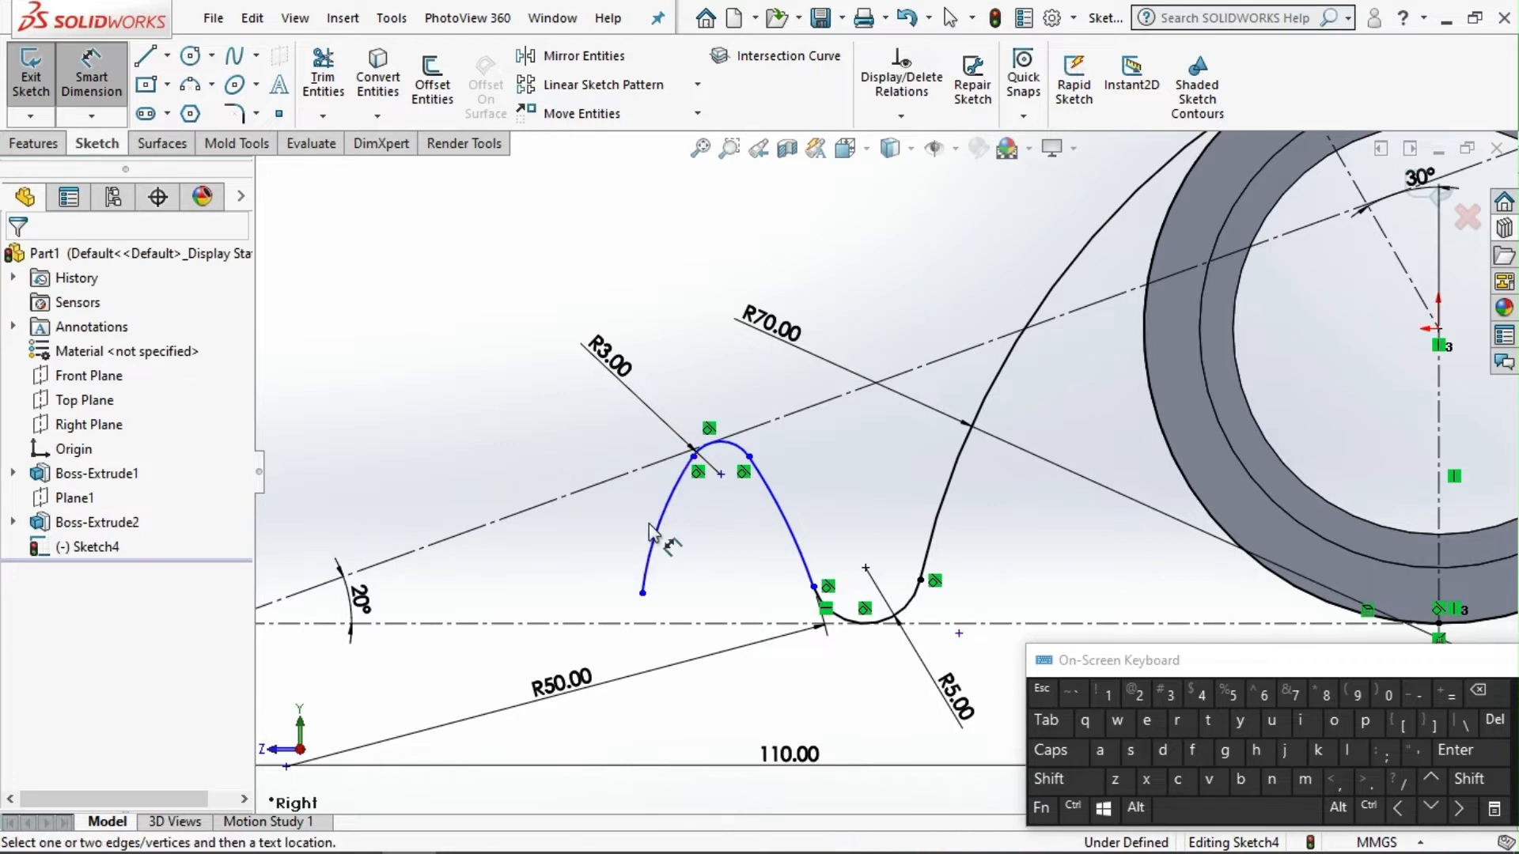
pyautogui.click(655, 511)
pyautogui.click(487, 457)
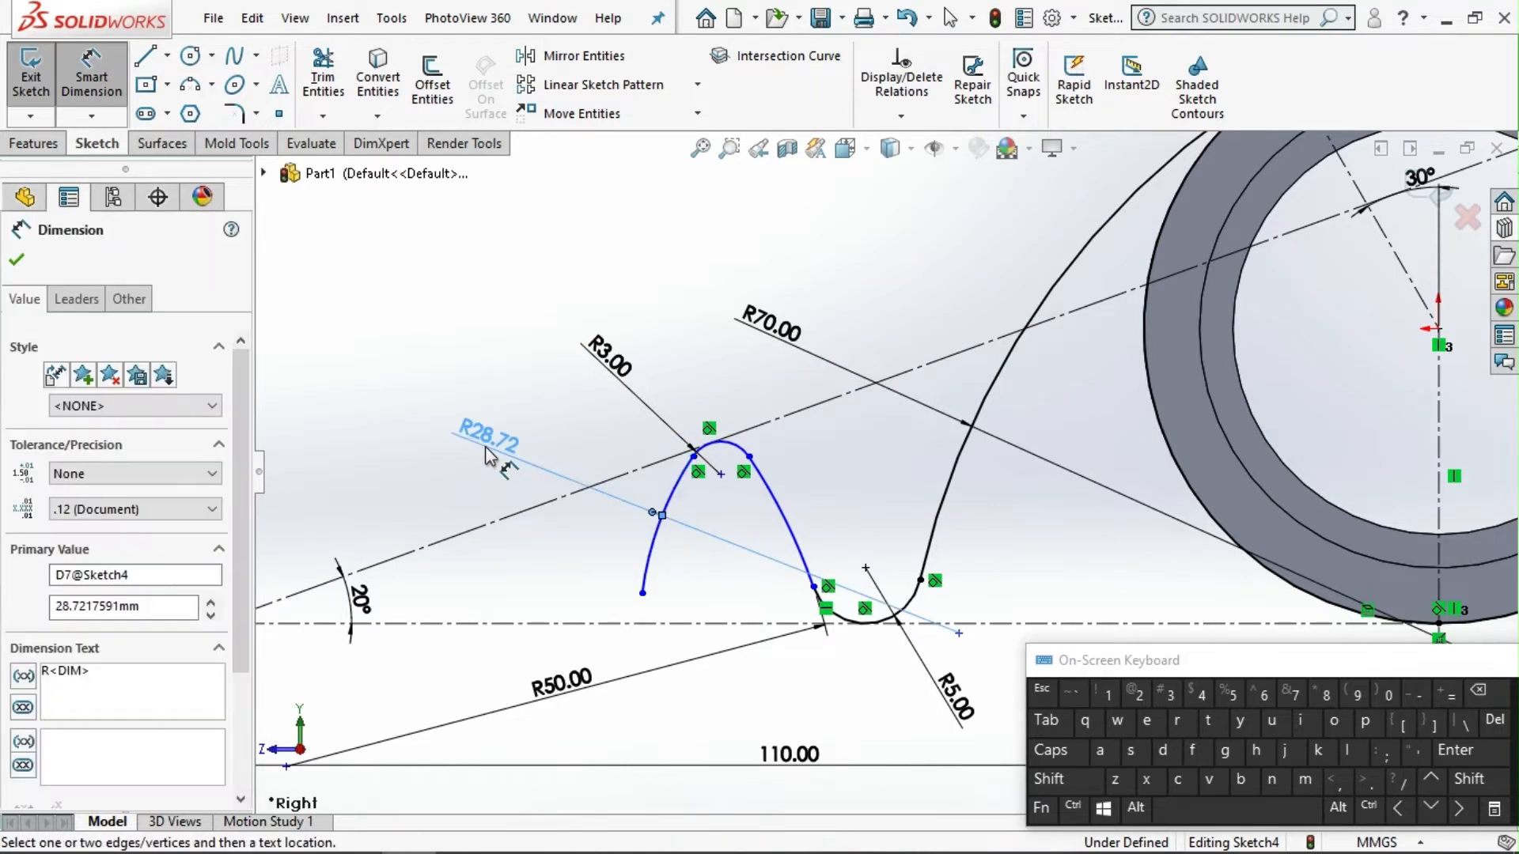
pyautogui.doubleClick(487, 451)
pyautogui.write('2')
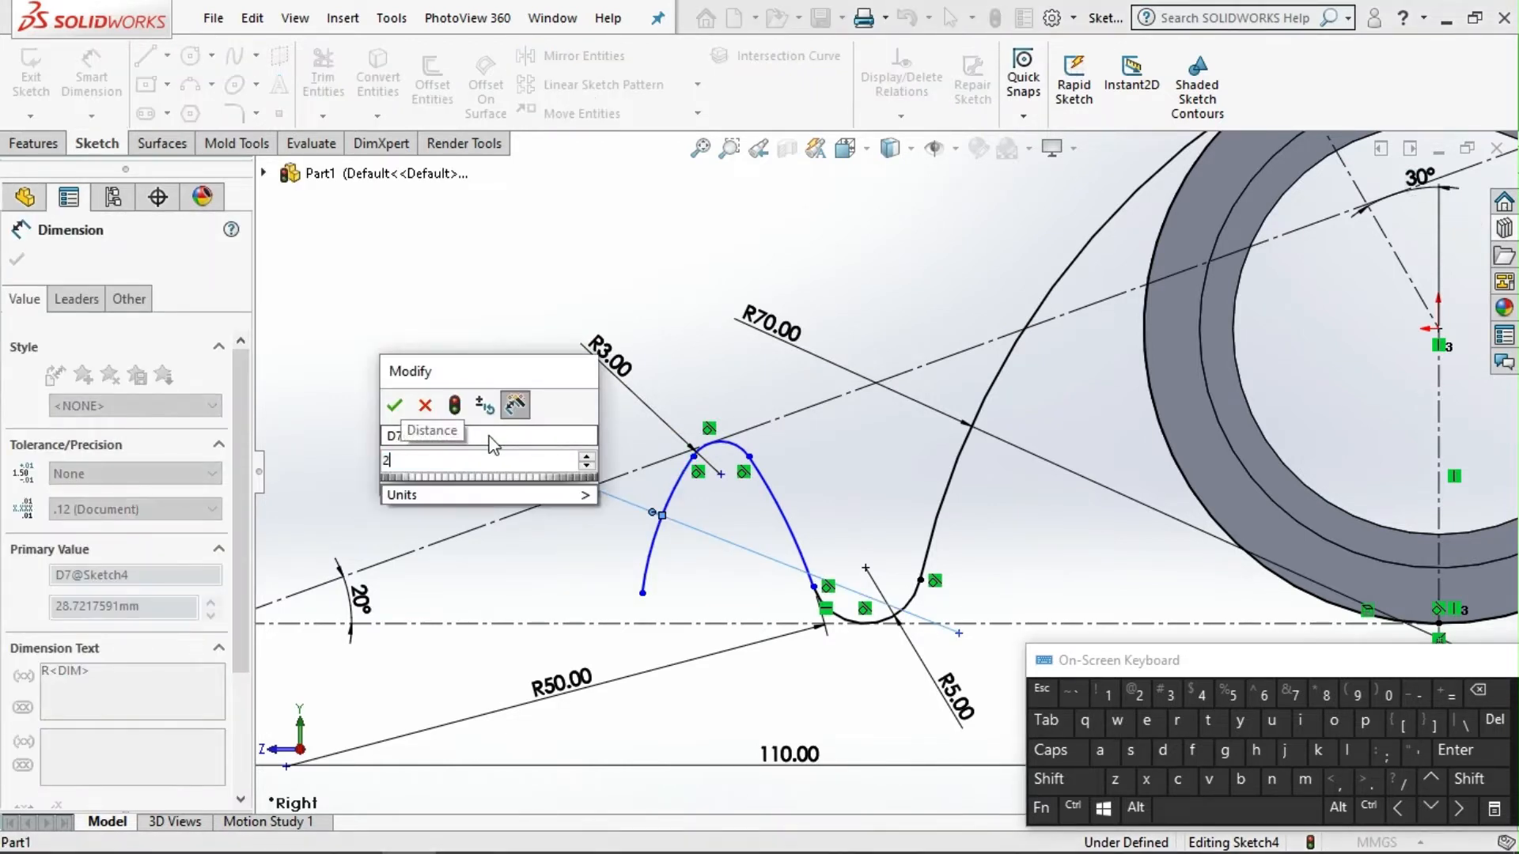
pyautogui.write('00')
pyautogui.press('Return')
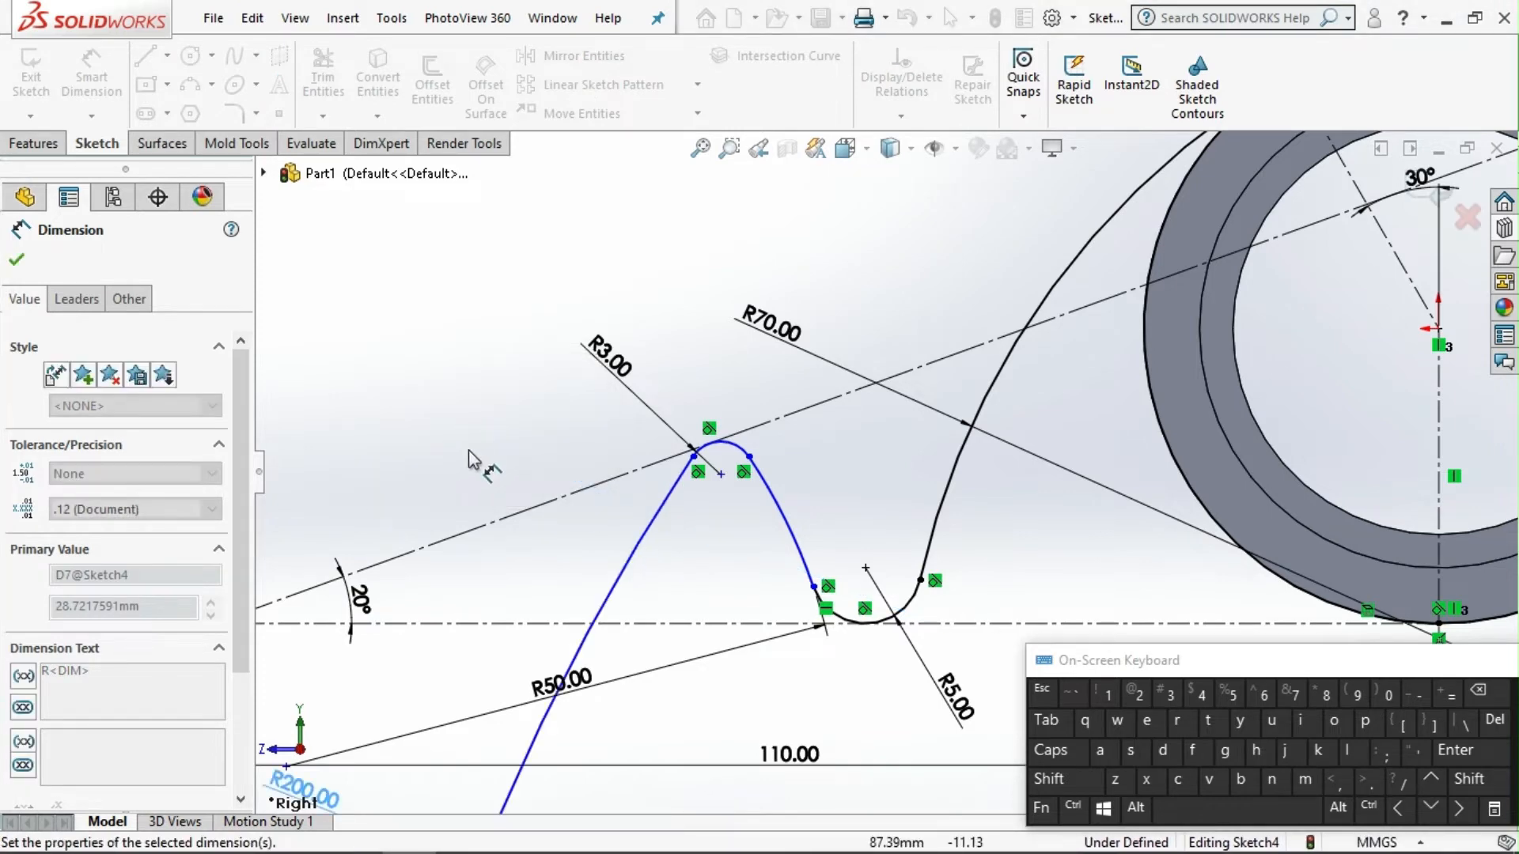
pyautogui.click(17, 260)
# Shorten the 200 mm arc so it ends above the horizontal centerline, and reposition its radius dimension above the sloping centerline.
pyautogui.scroll(5, 886, 459)
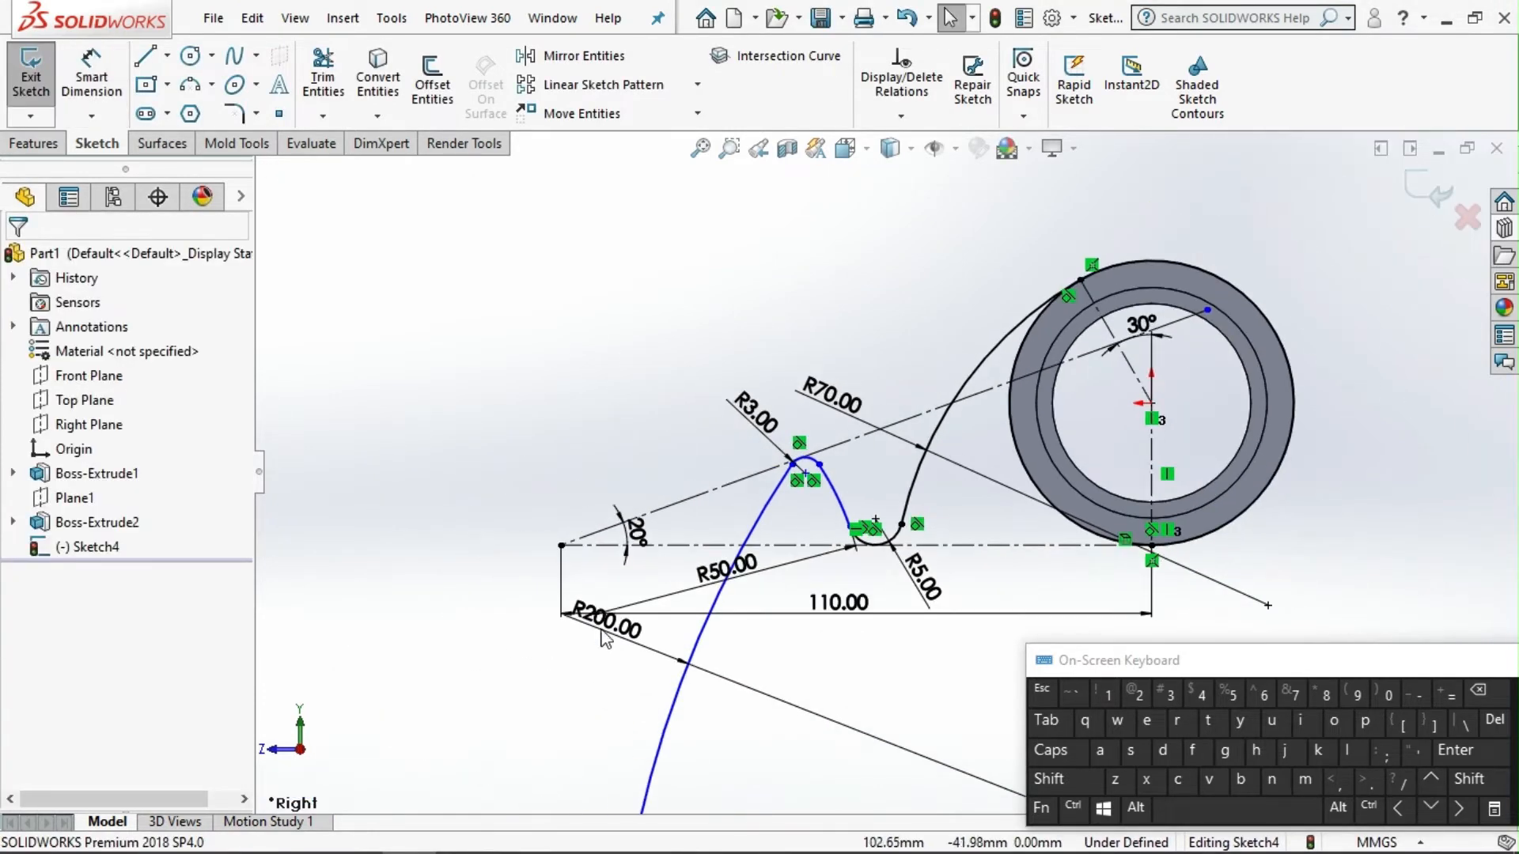
pyautogui.moveTo(732, 731); pyautogui.dragTo(797, 514)
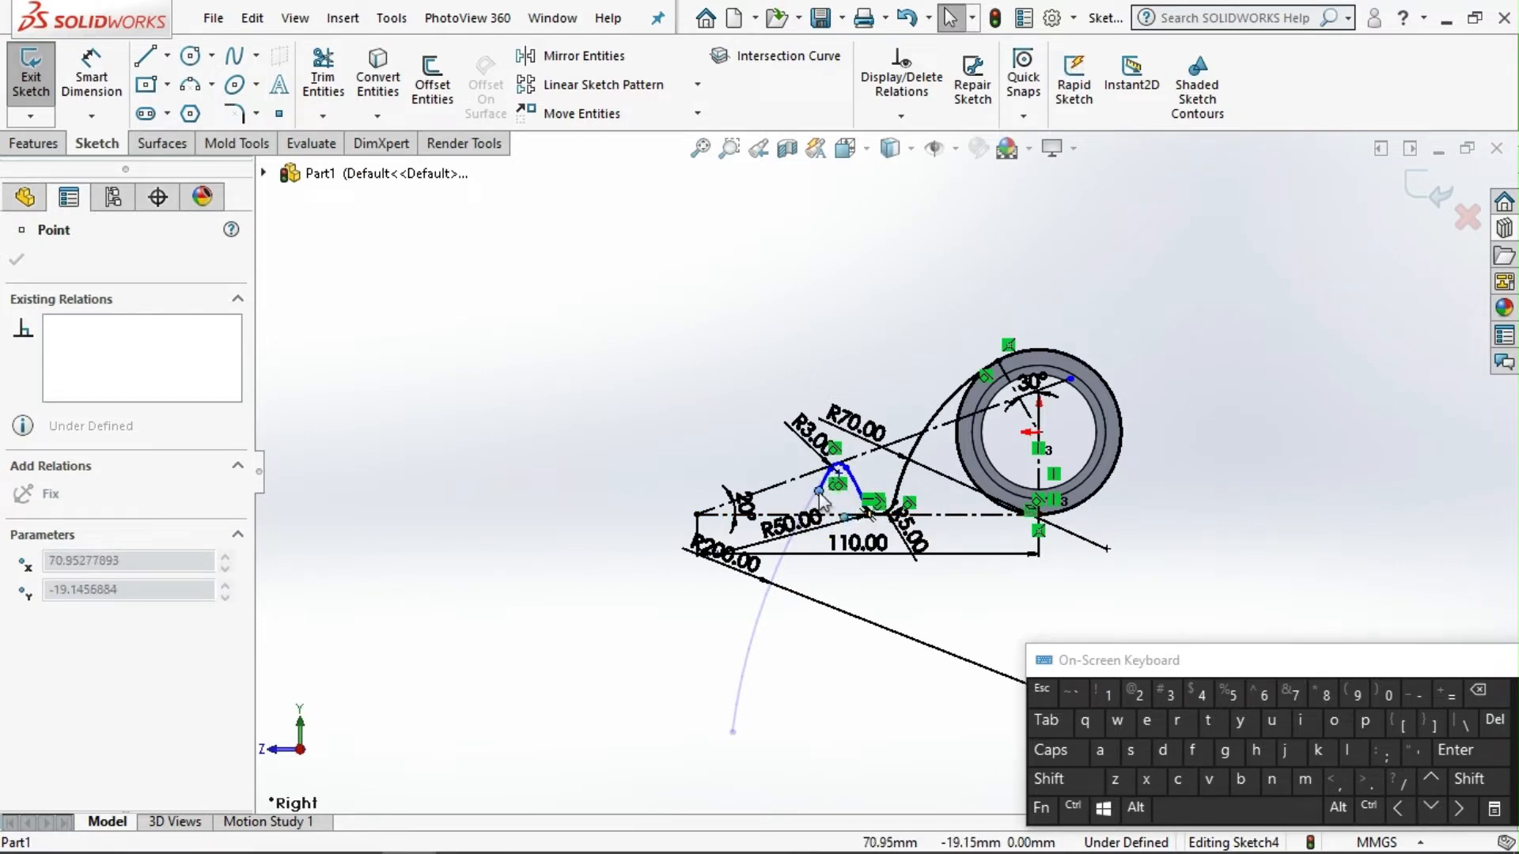
pyautogui.moveTo(820, 492); pyautogui.dragTo(820, 492)
pyautogui.click(744, 417)
pyautogui.scroll(-5, 804, 519)
pyautogui.moveTo(689, 522); pyautogui.dragTo(717, 348)
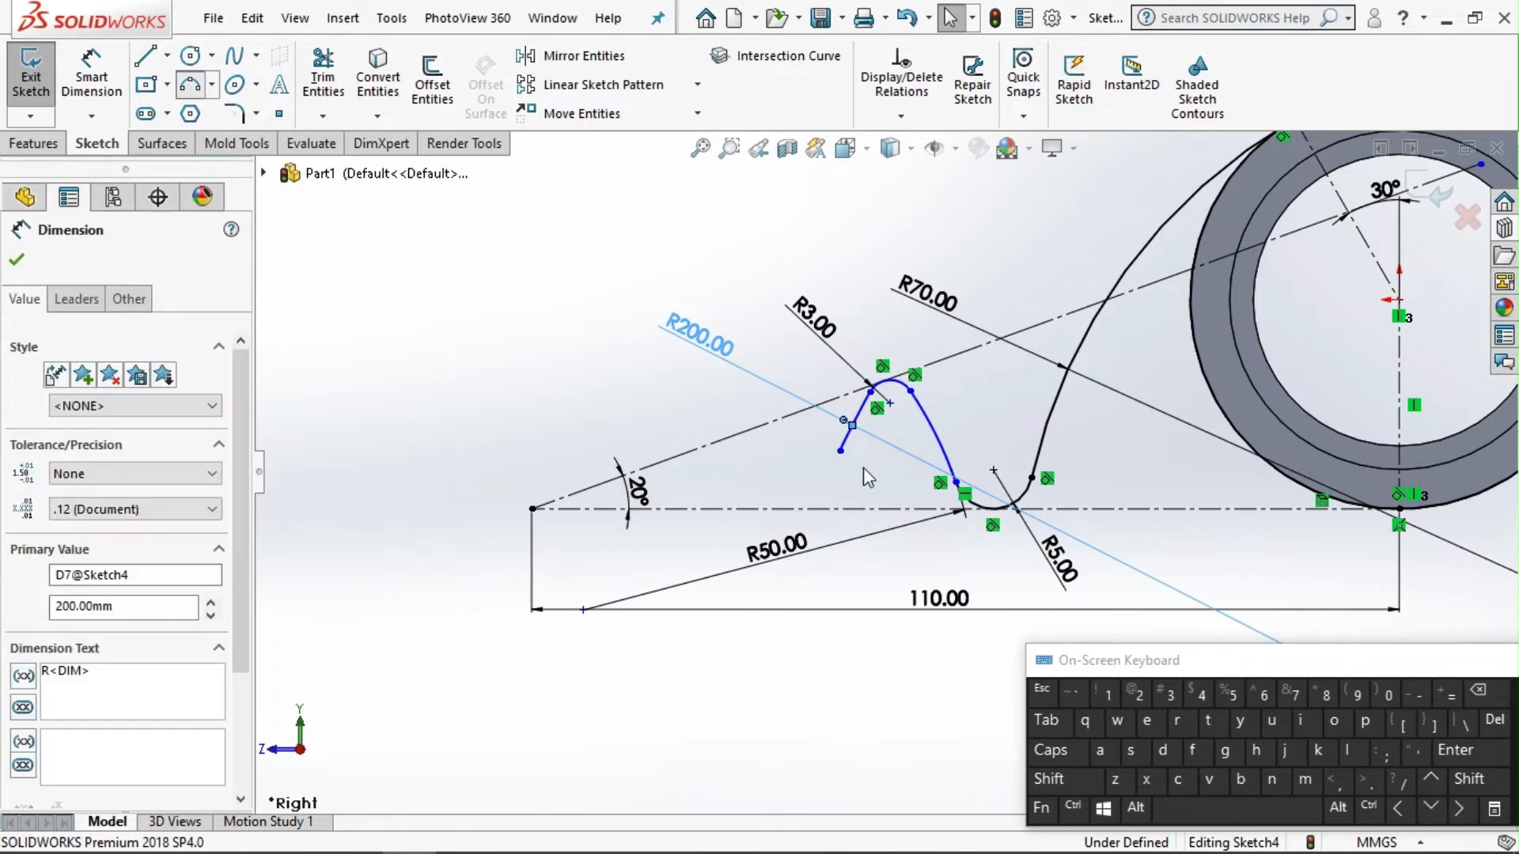
# Draw a three-point arc from the 200 mm arc's free end, bulging down towards the horizontal centerline.
pyautogui.scroll(-3, 854, 474)
pyautogui.click(831, 434)
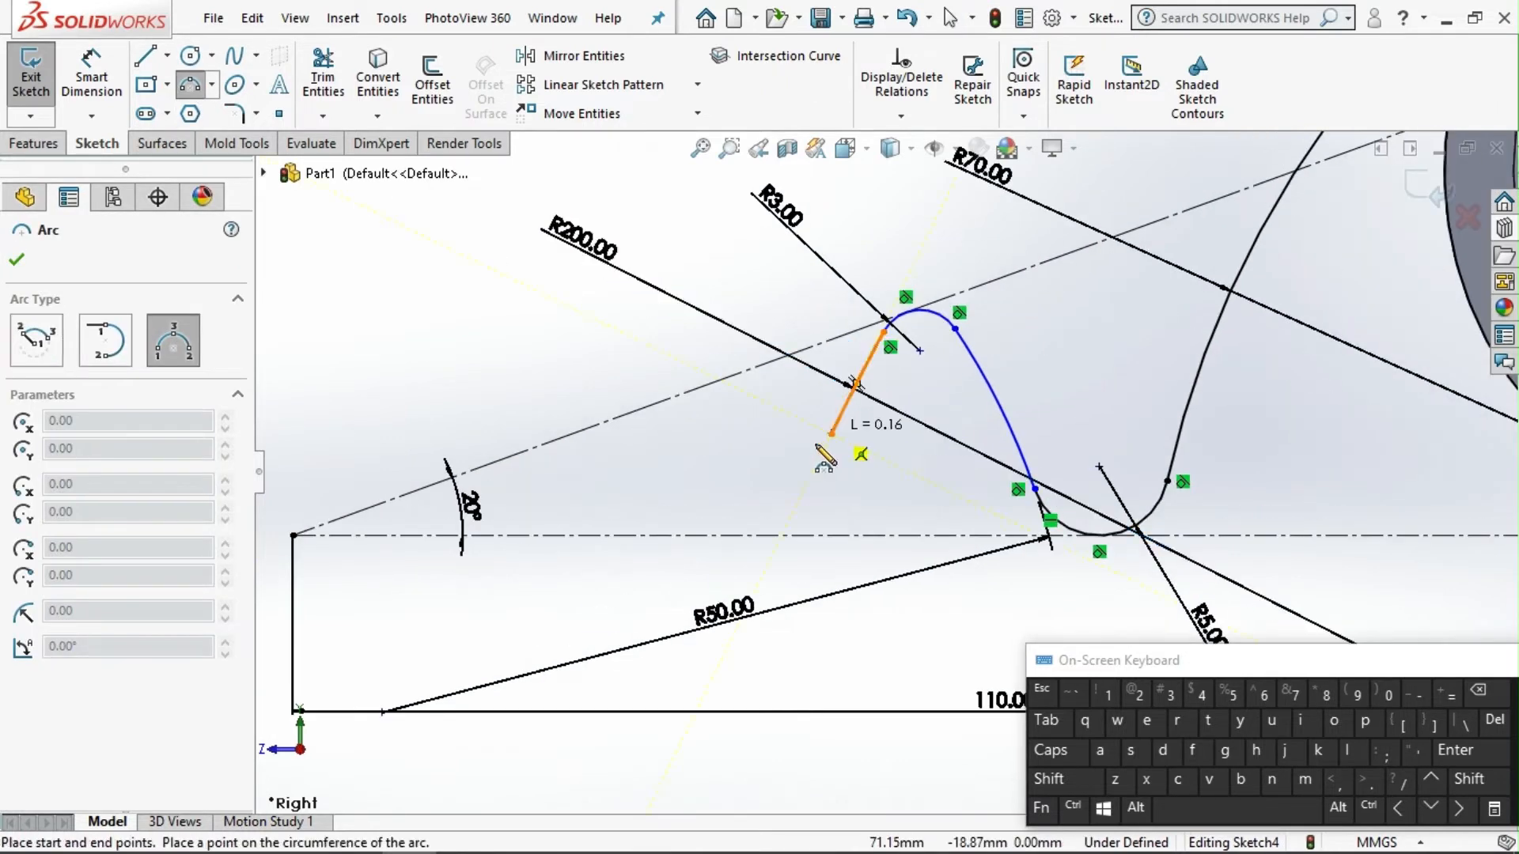
pyautogui.click(717, 505)
pyautogui.click(801, 515)
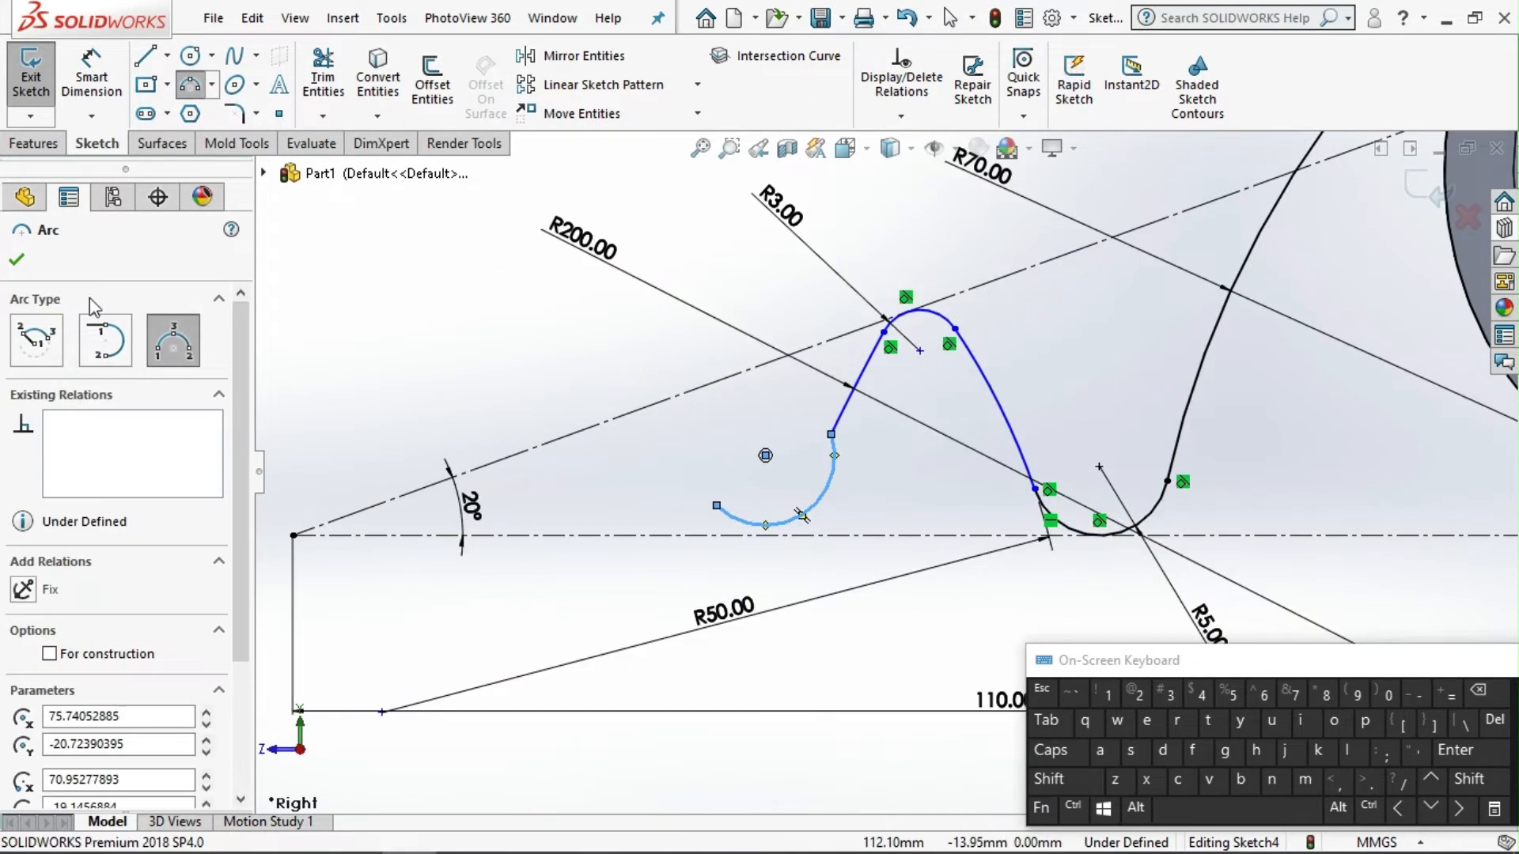
pyautogui.click(19, 264)
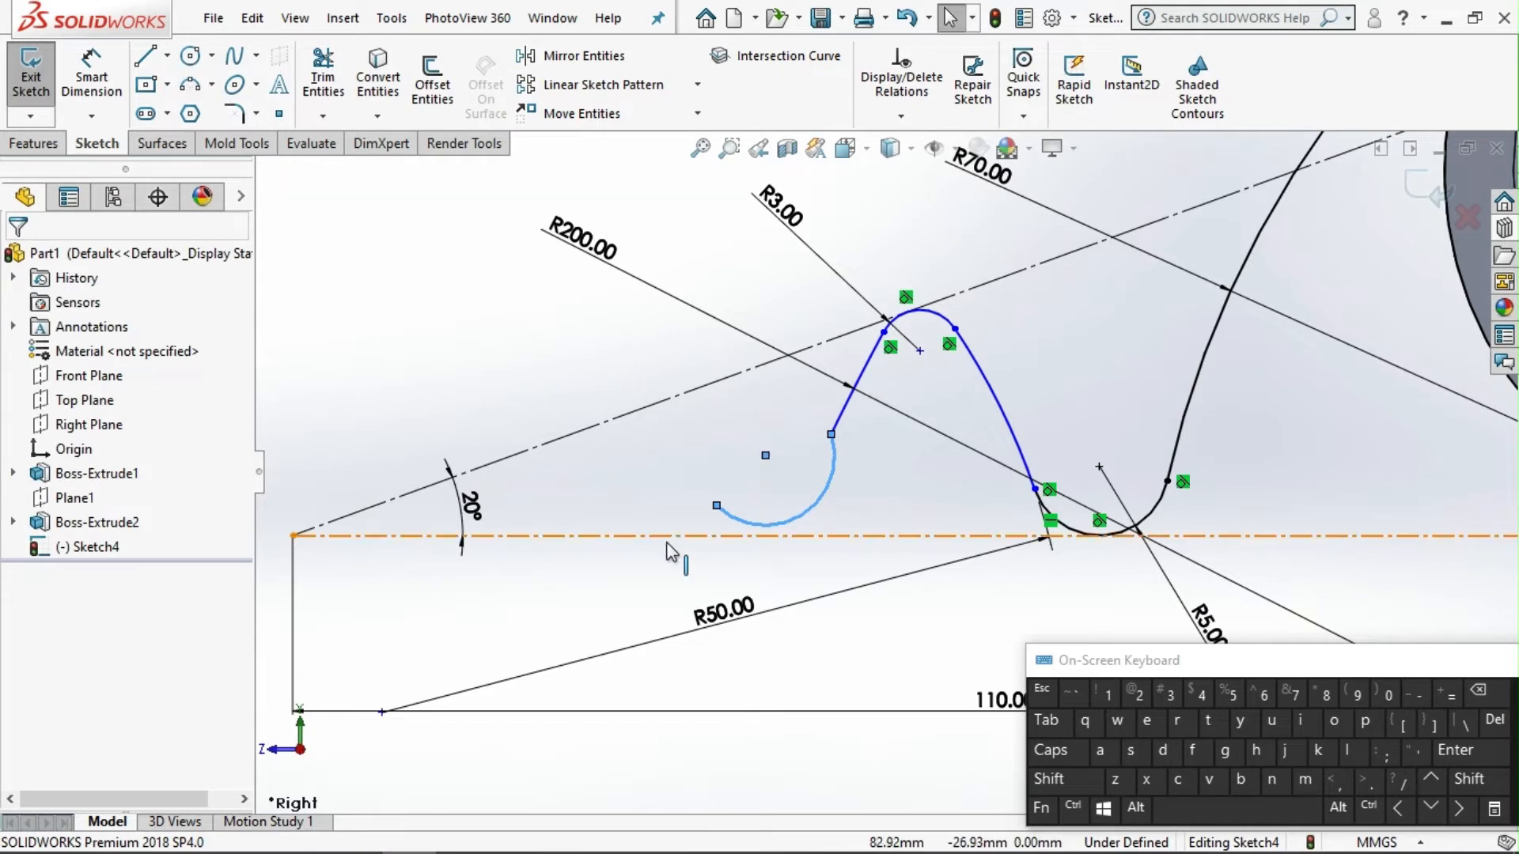
# Make the newly drawn arc tangent to the horizontal centerline.
pyautogui.click(1064, 780)
pyautogui.keyDown('shift'); pyautogui.click(729, 537); pyautogui.keyUp('shift')
pyautogui.keyDown('shift'); pyautogui.click(815, 503); pyautogui.keyUp('shift')
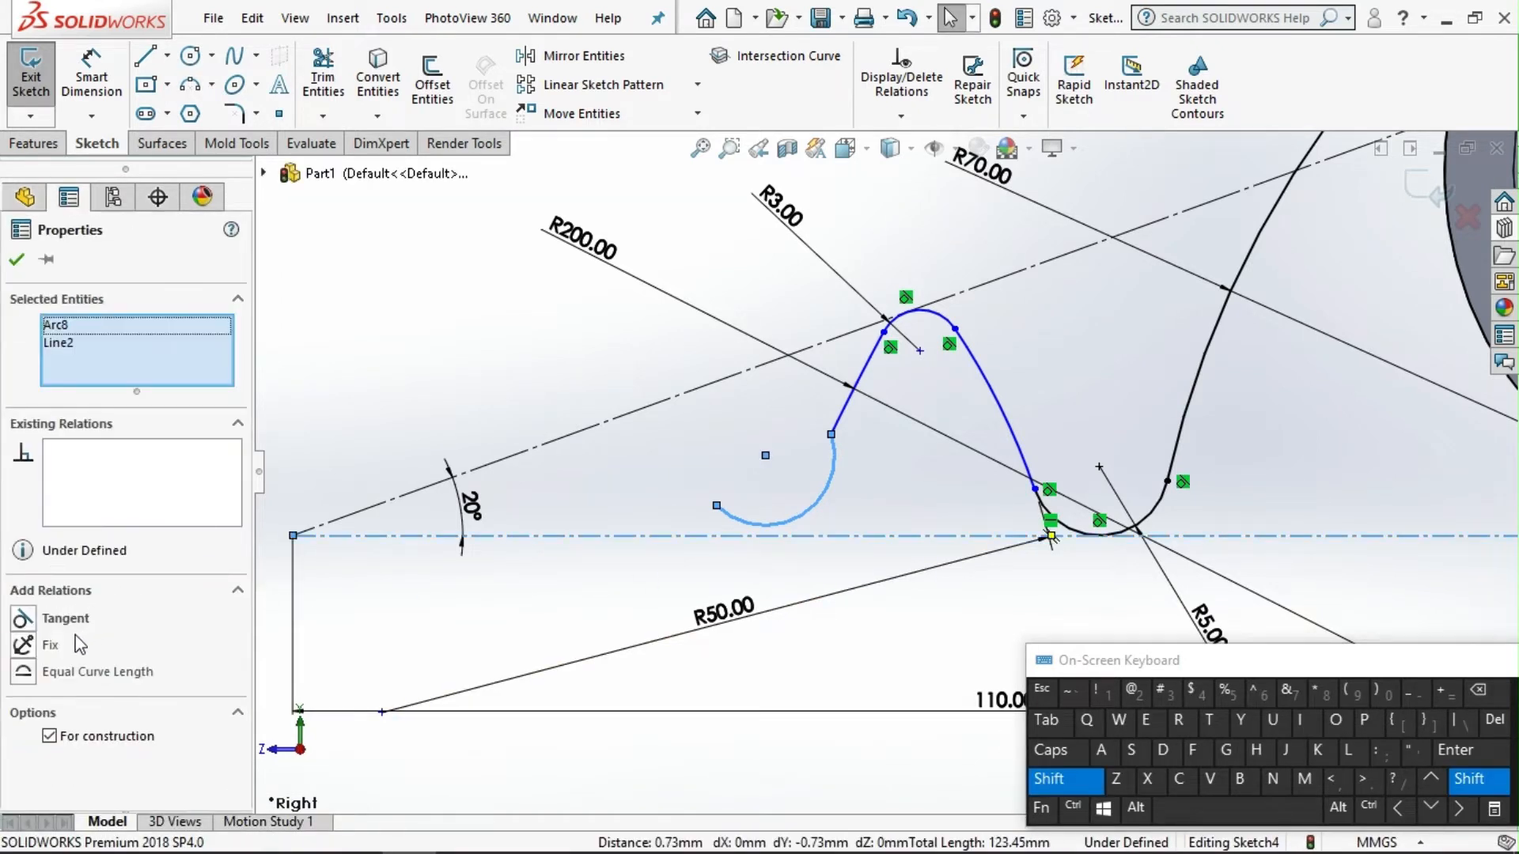
pyautogui.click(23, 617)
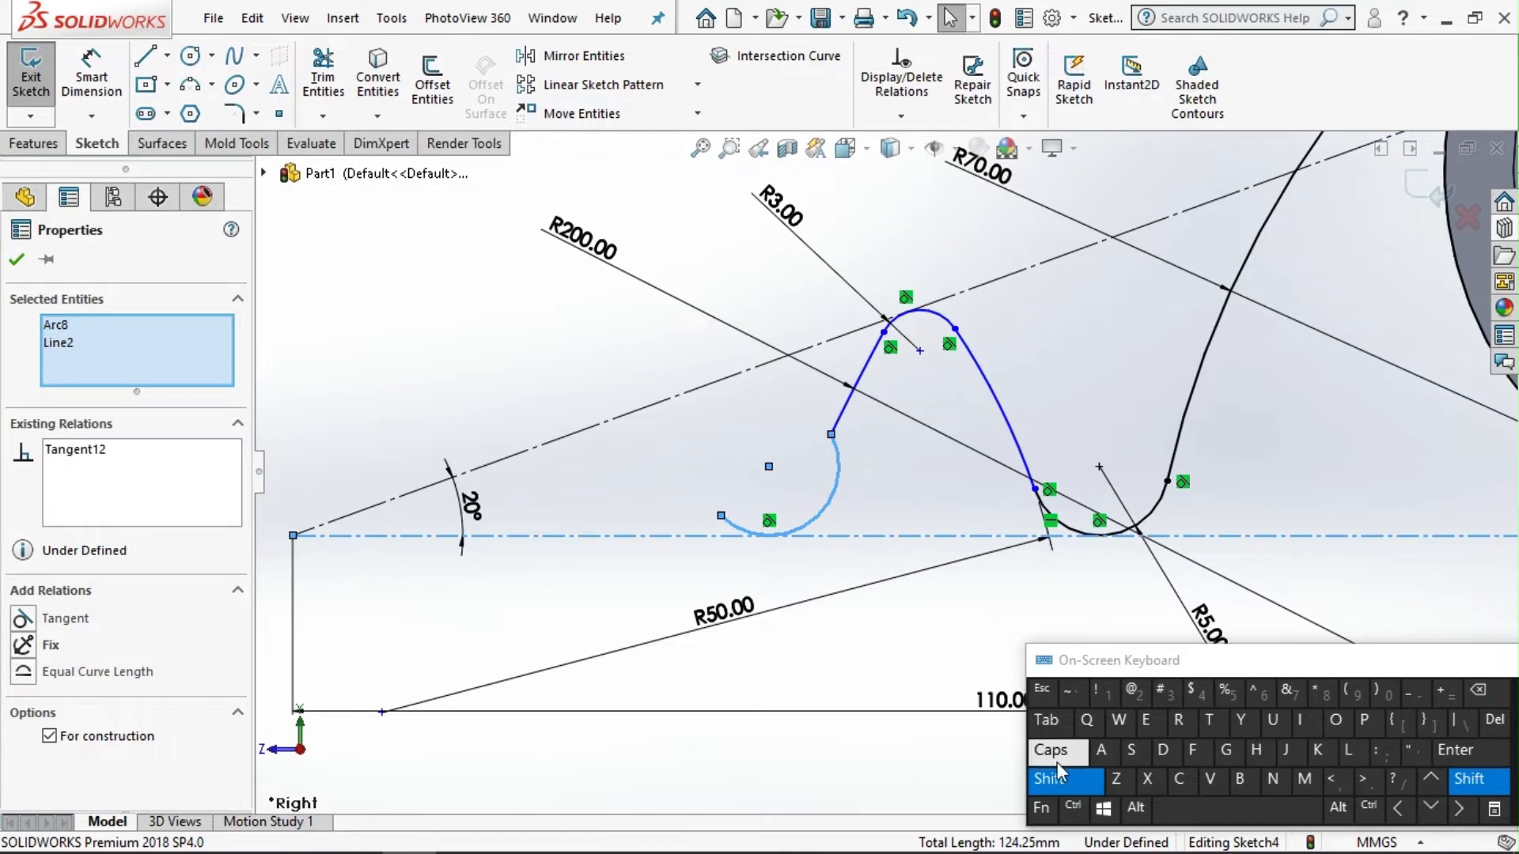
pyautogui.click(1060, 774)
# Lower the joint between the 200 mm arc and the last arc, make the two tangent, and raise the last arc's free end.
pyautogui.moveTo(830, 437); pyautogui.dragTo(819, 480)
pyautogui.click(883, 386)
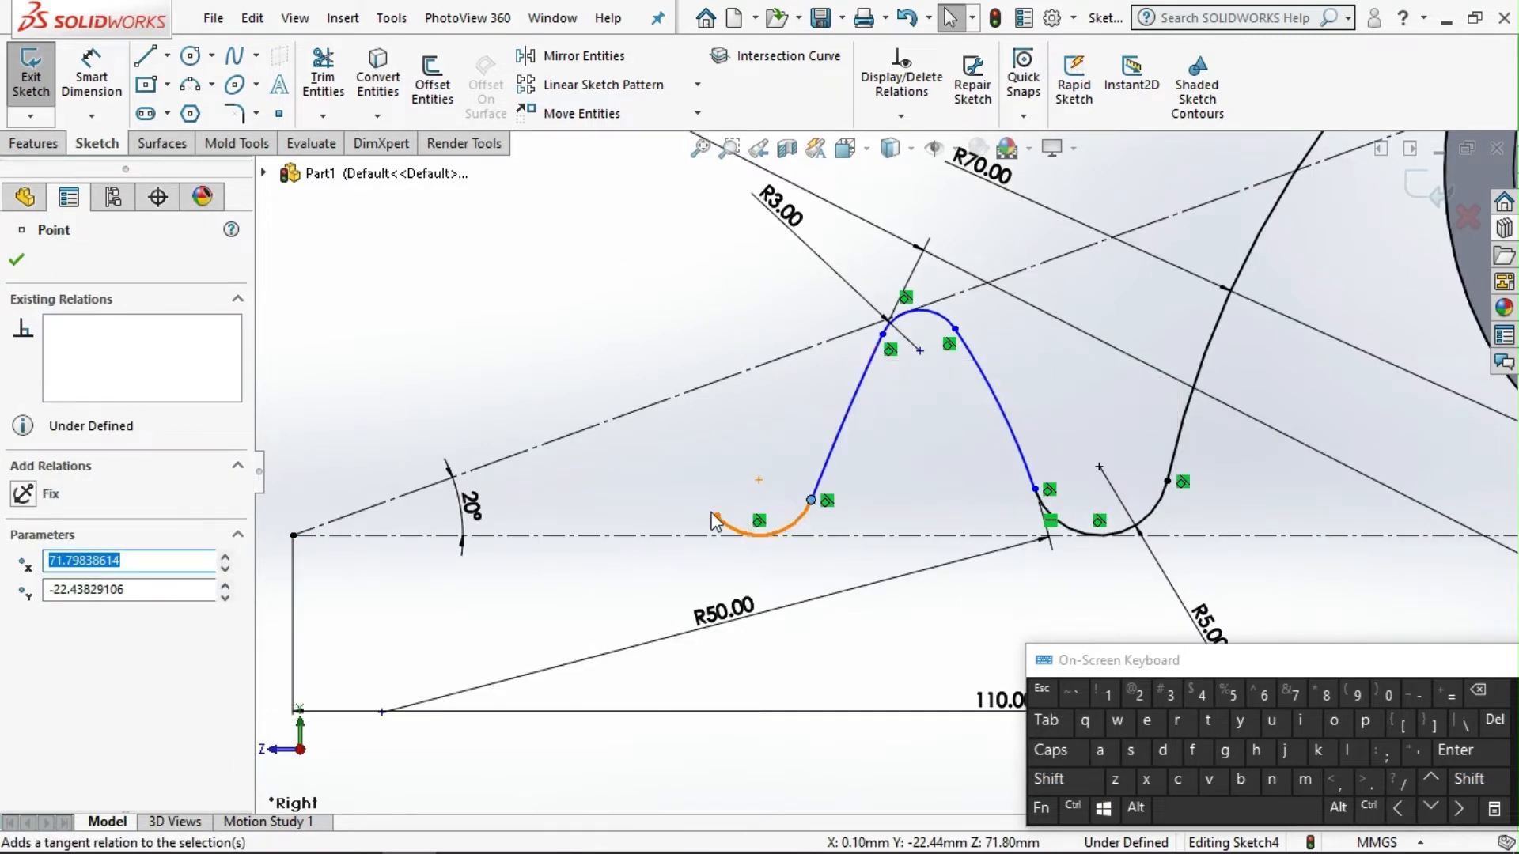
pyautogui.moveTo(716, 522); pyautogui.dragTo(680, 491)
# Draw a short straight line from the last arc's free end, rising away from the rings towards the sloping centerline.
pyautogui.click(143, 64)
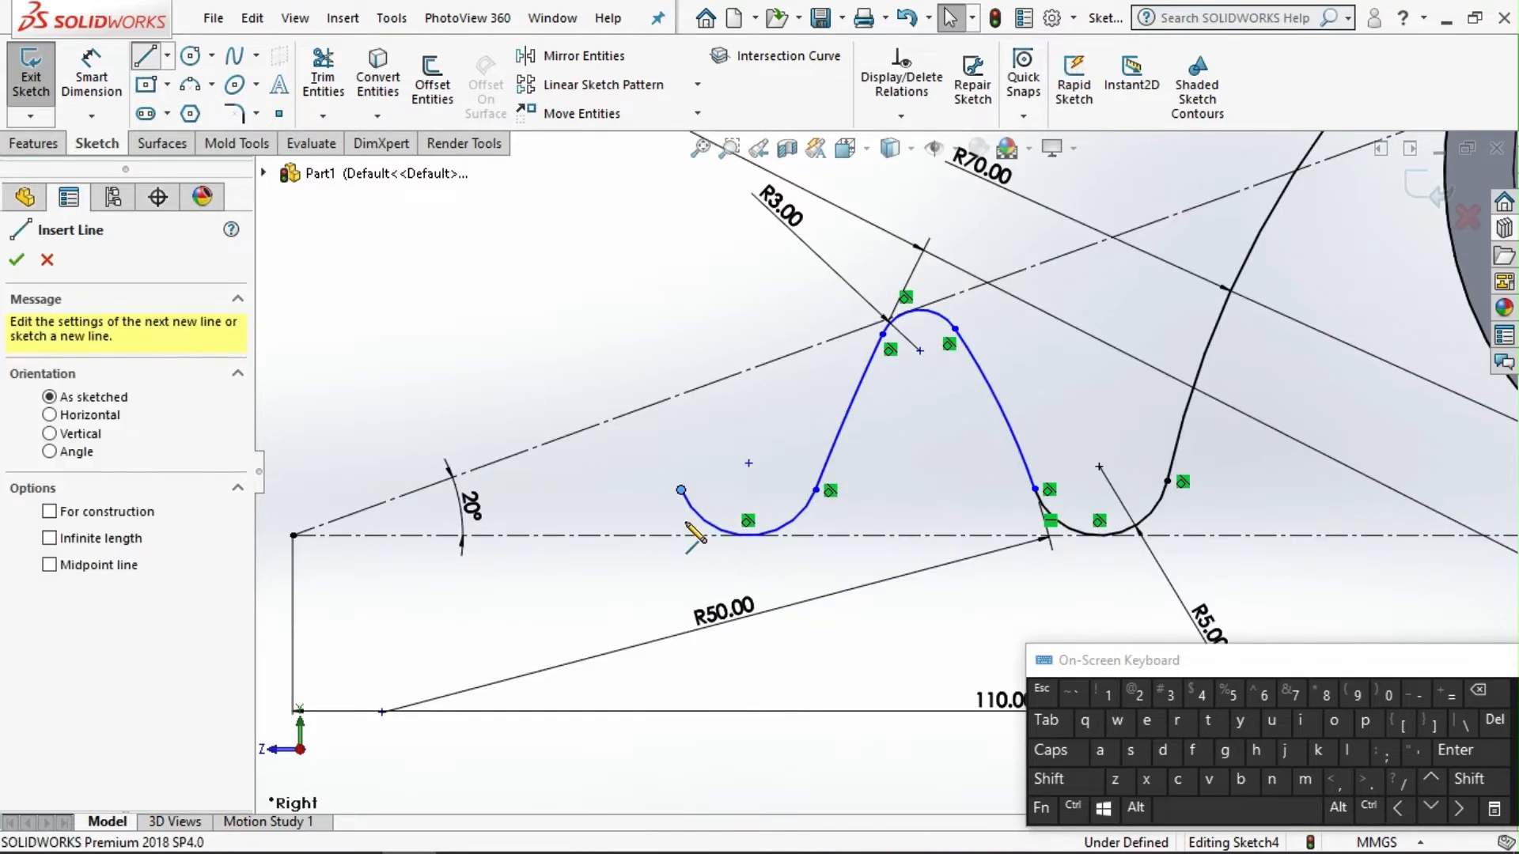
pyautogui.click(682, 490)
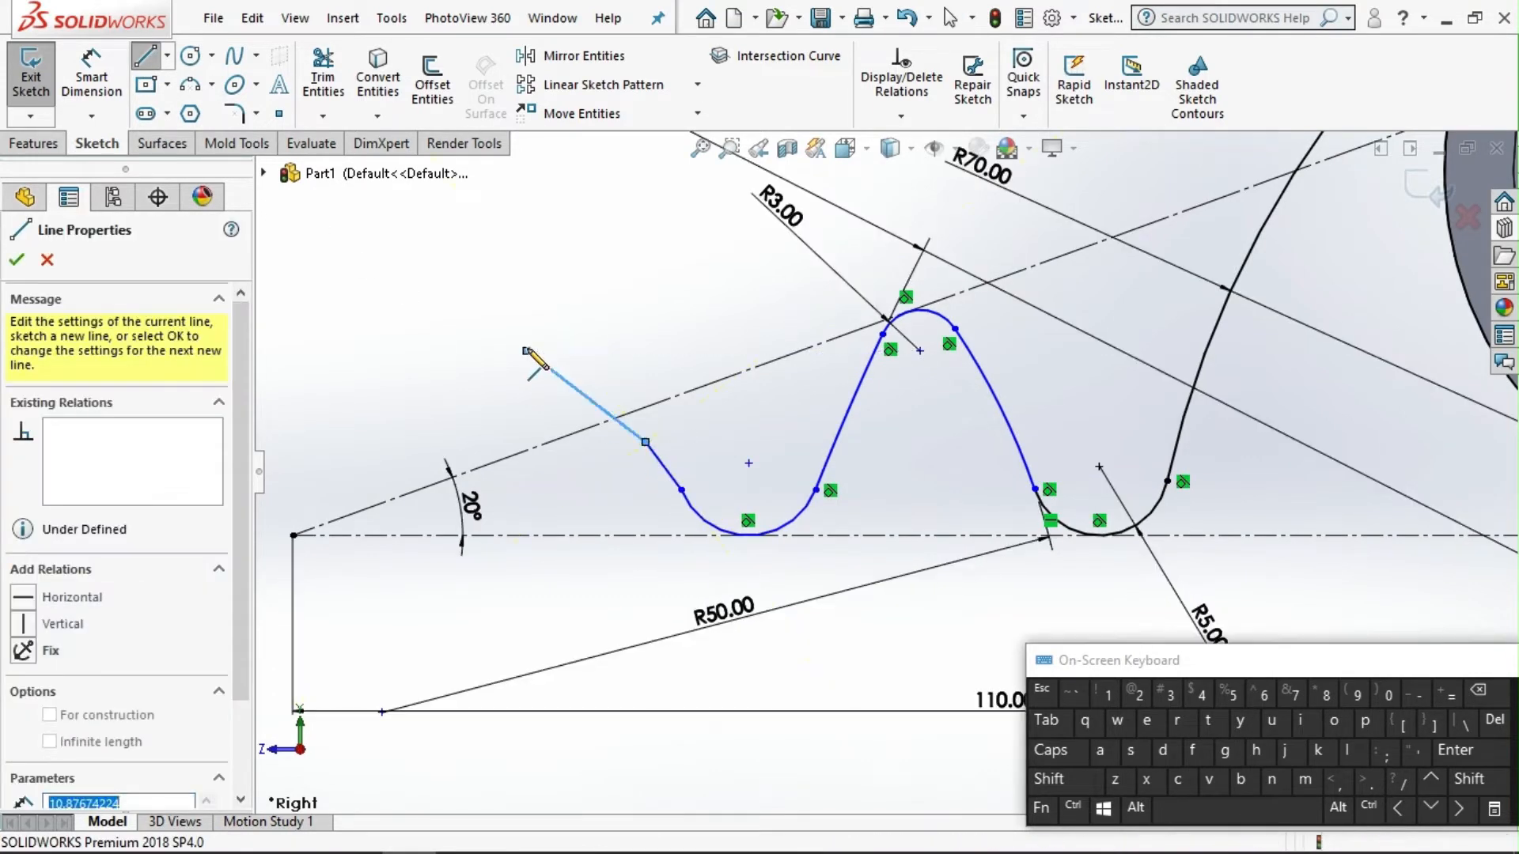
pyautogui.doubleClick(646, 443)
pyautogui.press('Escape')
# Make the short end line tangent to the adjoining bottom arc.
pyautogui.moveTo(694, 462); pyautogui.dragTo(633, 505)
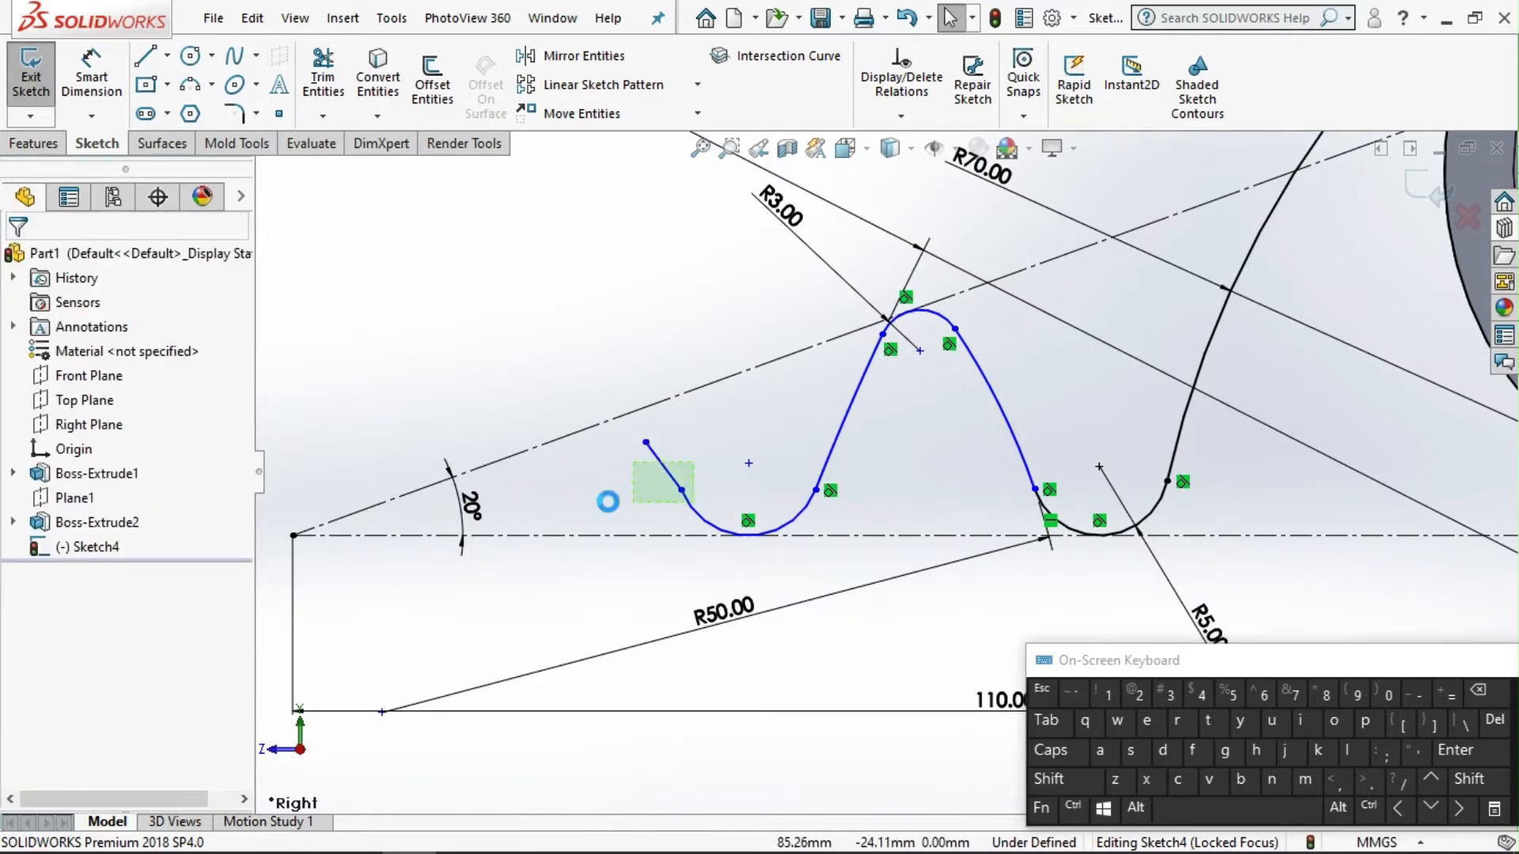
pyautogui.click(77, 621)
pyautogui.press('Escape')
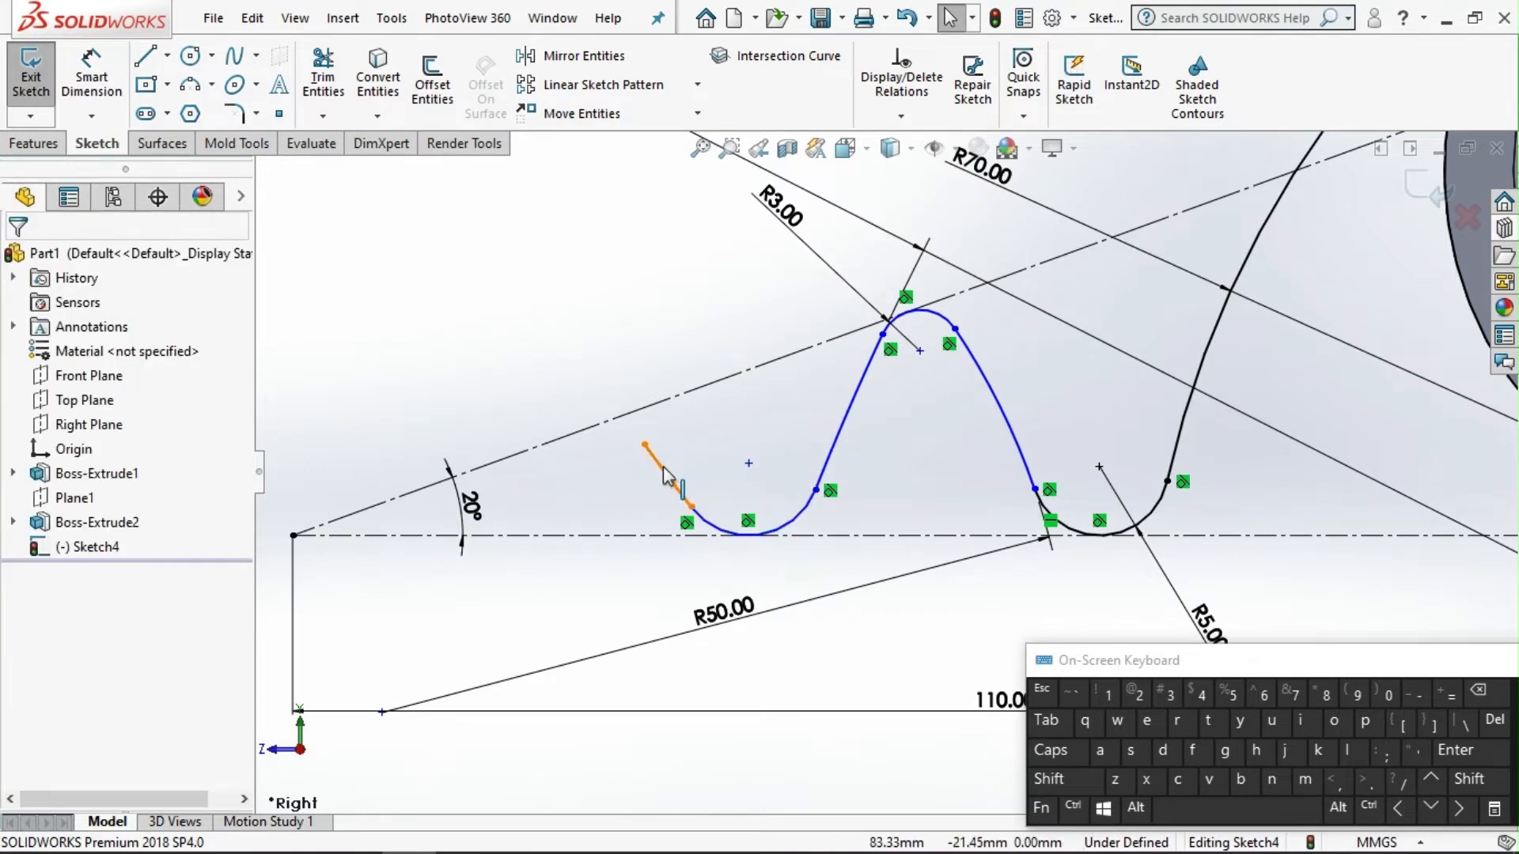
# Dimension the height of the end line's free end above the horizontal centerline as 8 mm.
pyautogui.scroll(3, 735, 460)
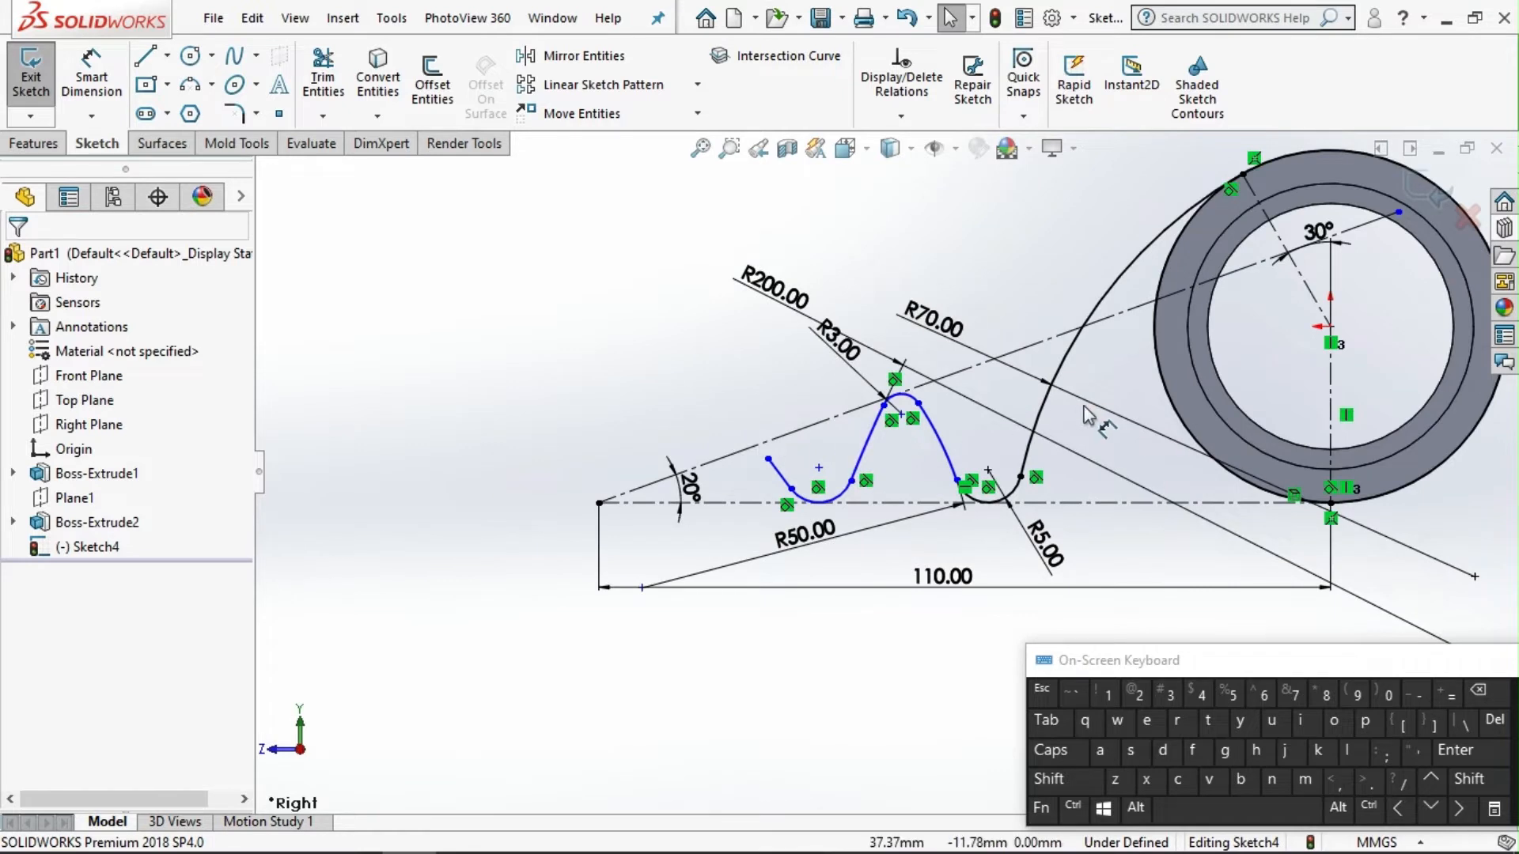
pyautogui.click(83, 77)
pyautogui.click(767, 459)
pyautogui.click(761, 503)
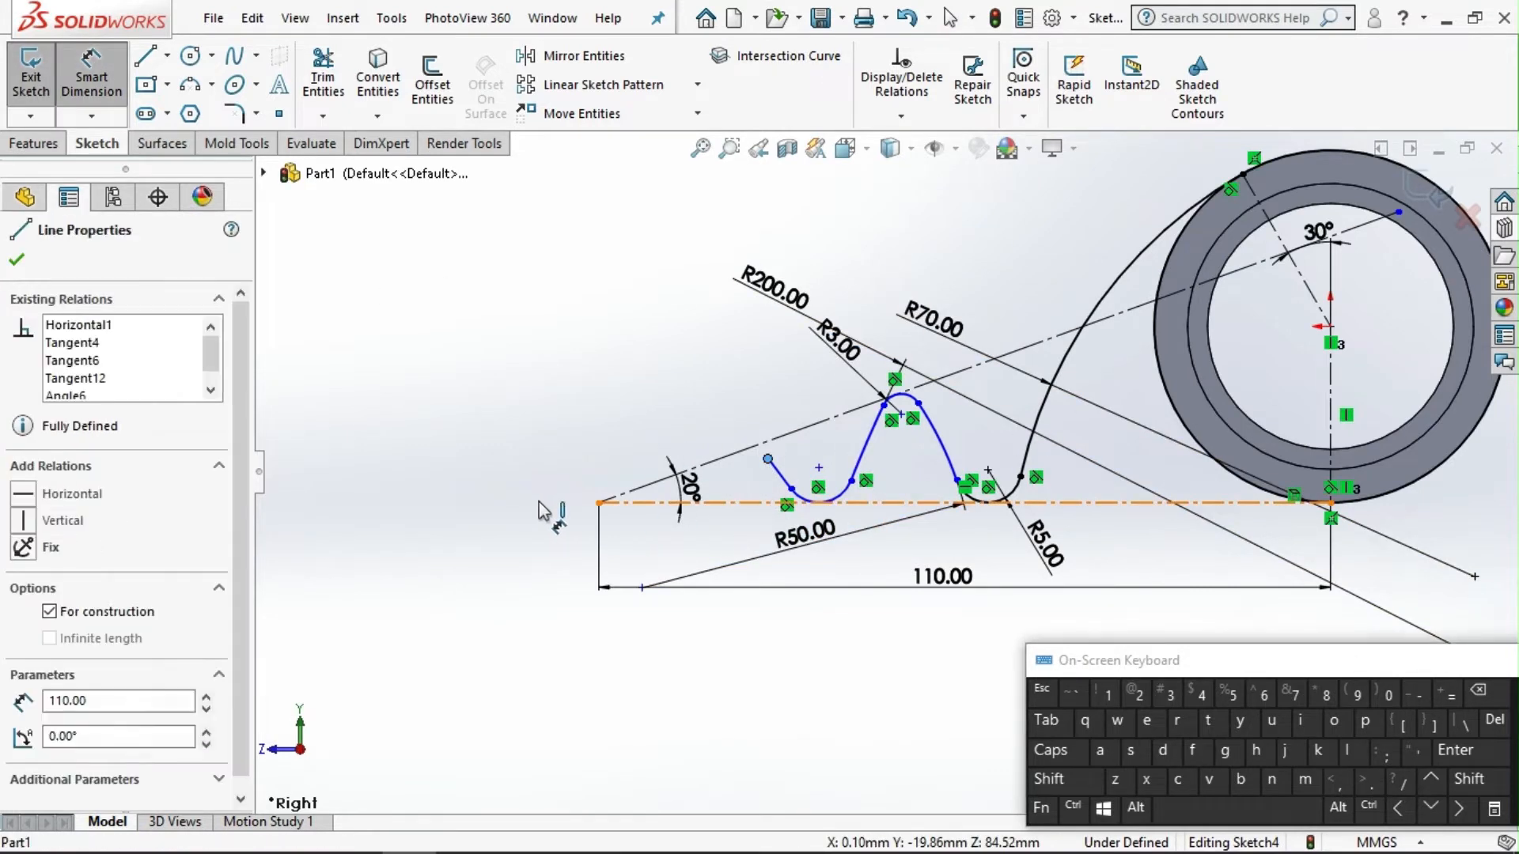
pyautogui.click(530, 495)
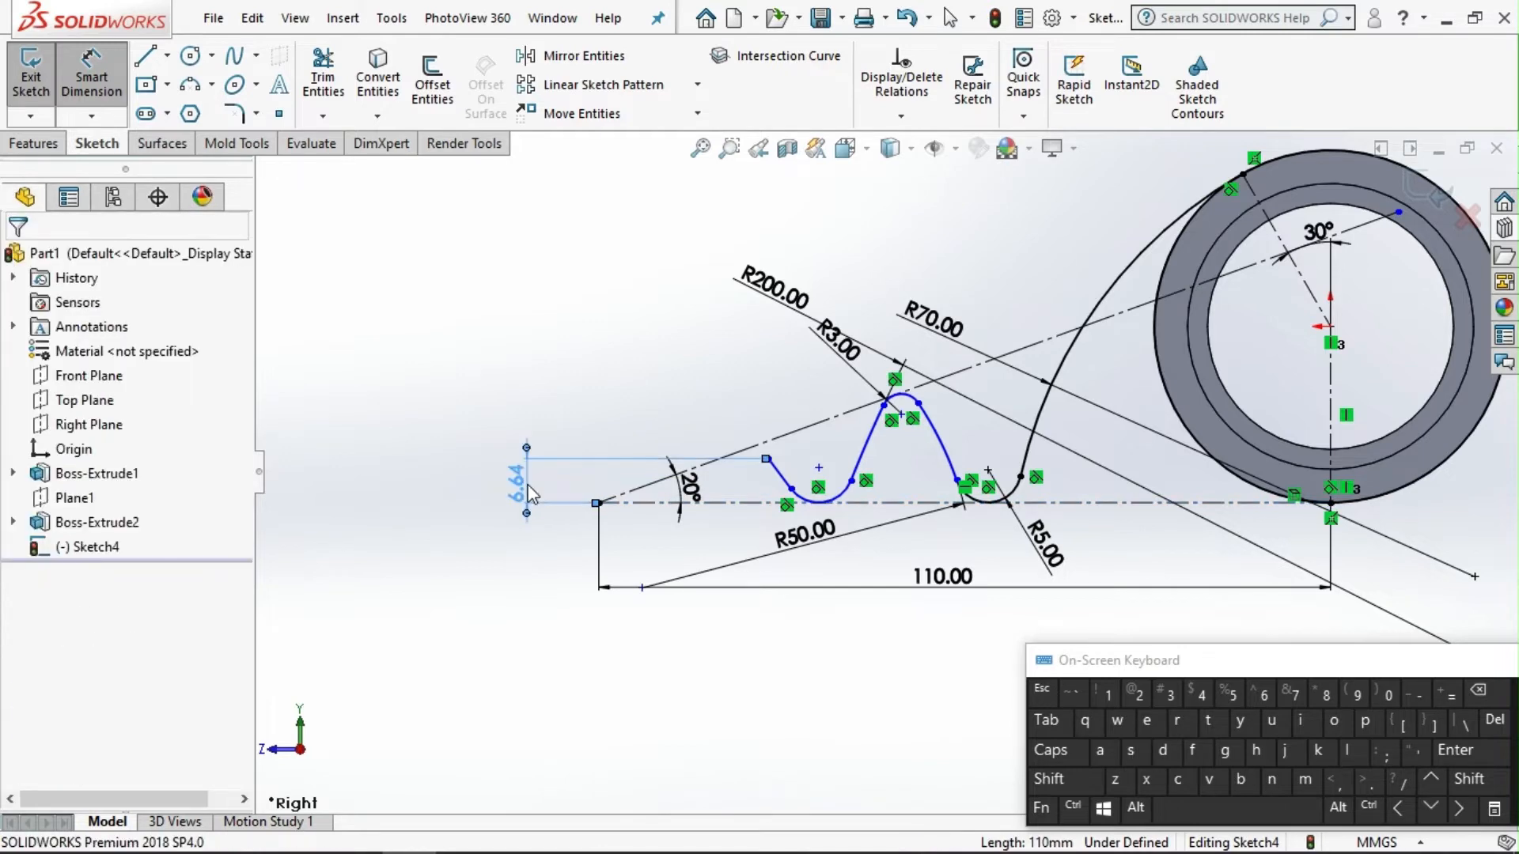
pyautogui.write('8.00mm')
pyautogui.press('Return')
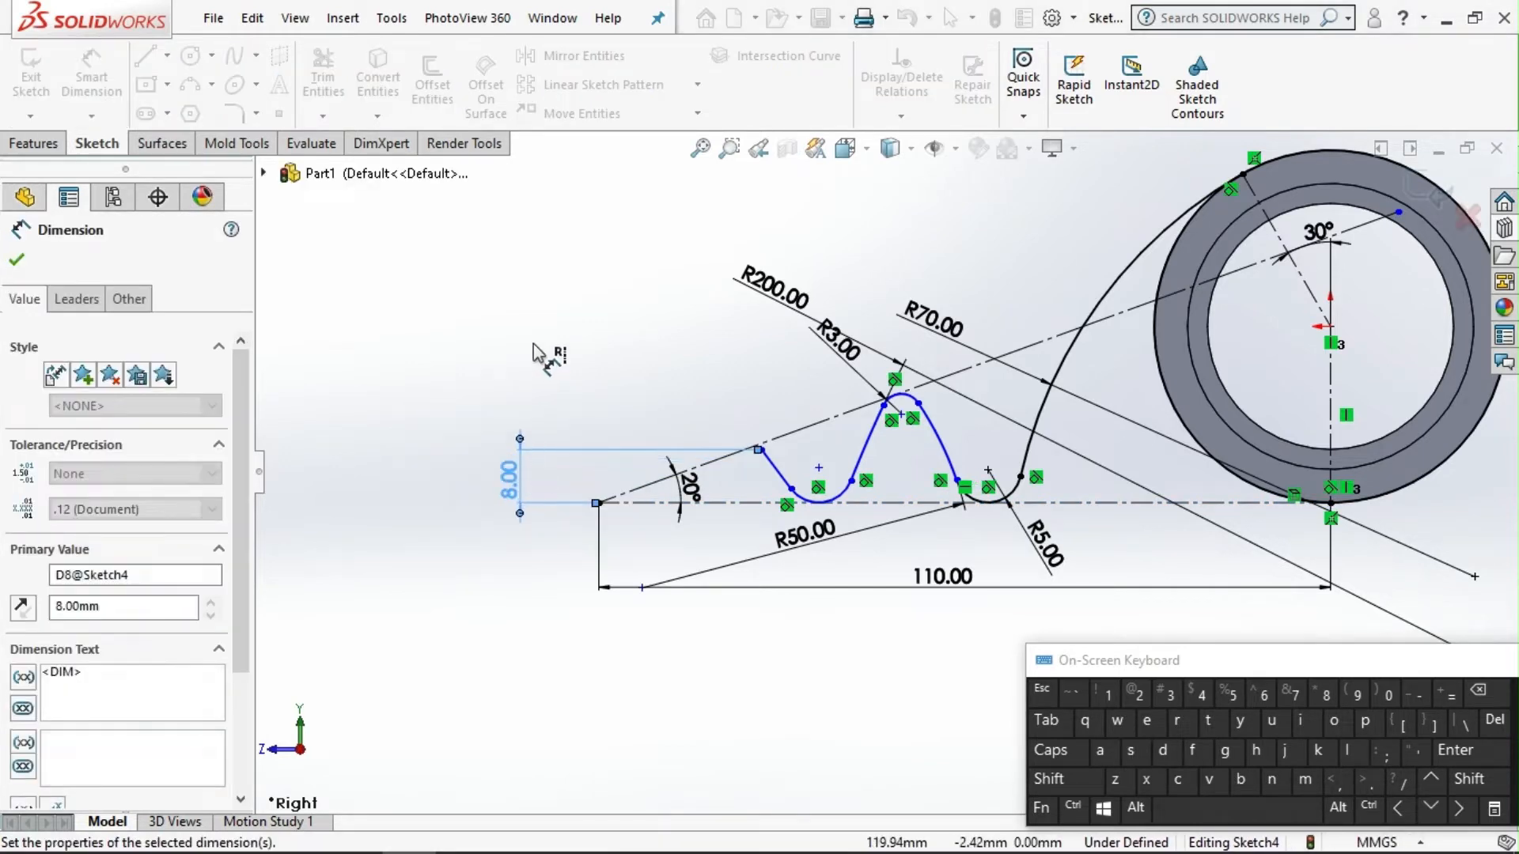
pyautogui.scroll(-2, 796, 505)
pyautogui.press('Escape')
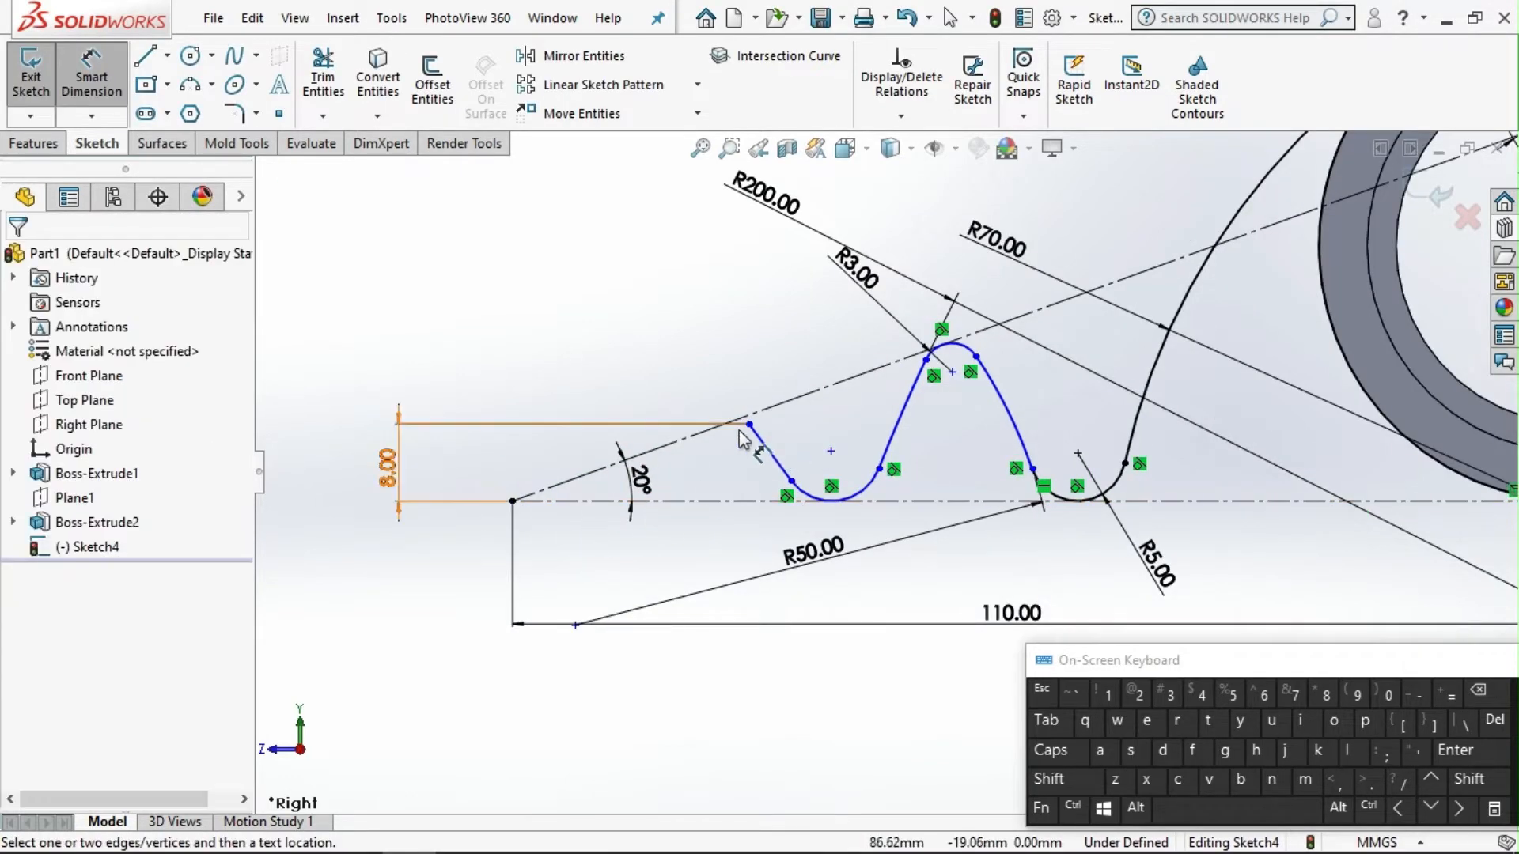
# Dimension the horizontal distance from the vertex of the two centerlines to the end line's free end as 25 mm.
pyautogui.click(748, 425)
pyautogui.click(512, 500)
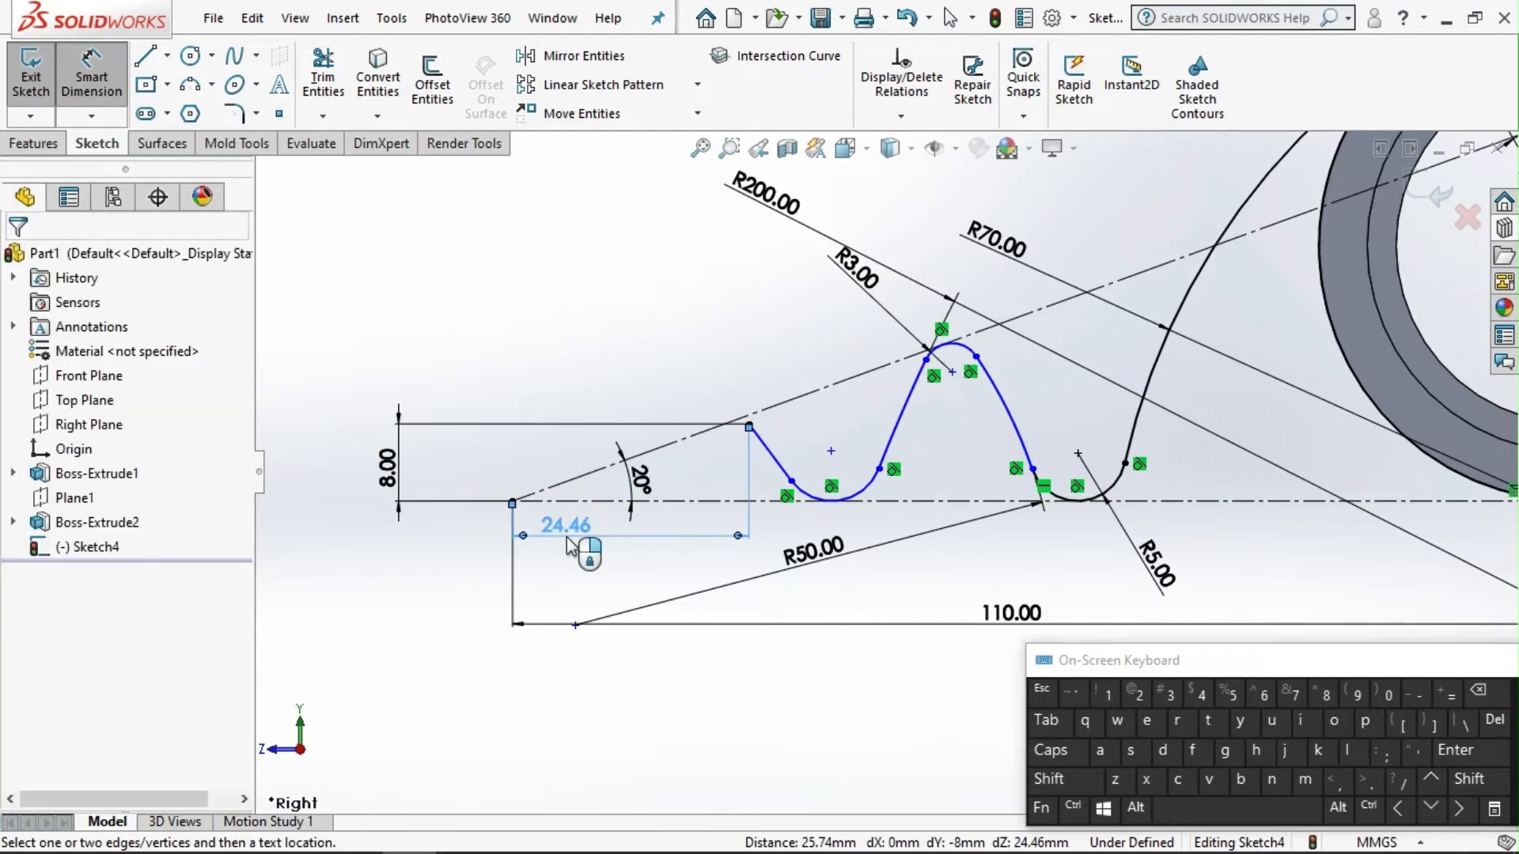
pyautogui.click(587, 536)
pyautogui.write('25')
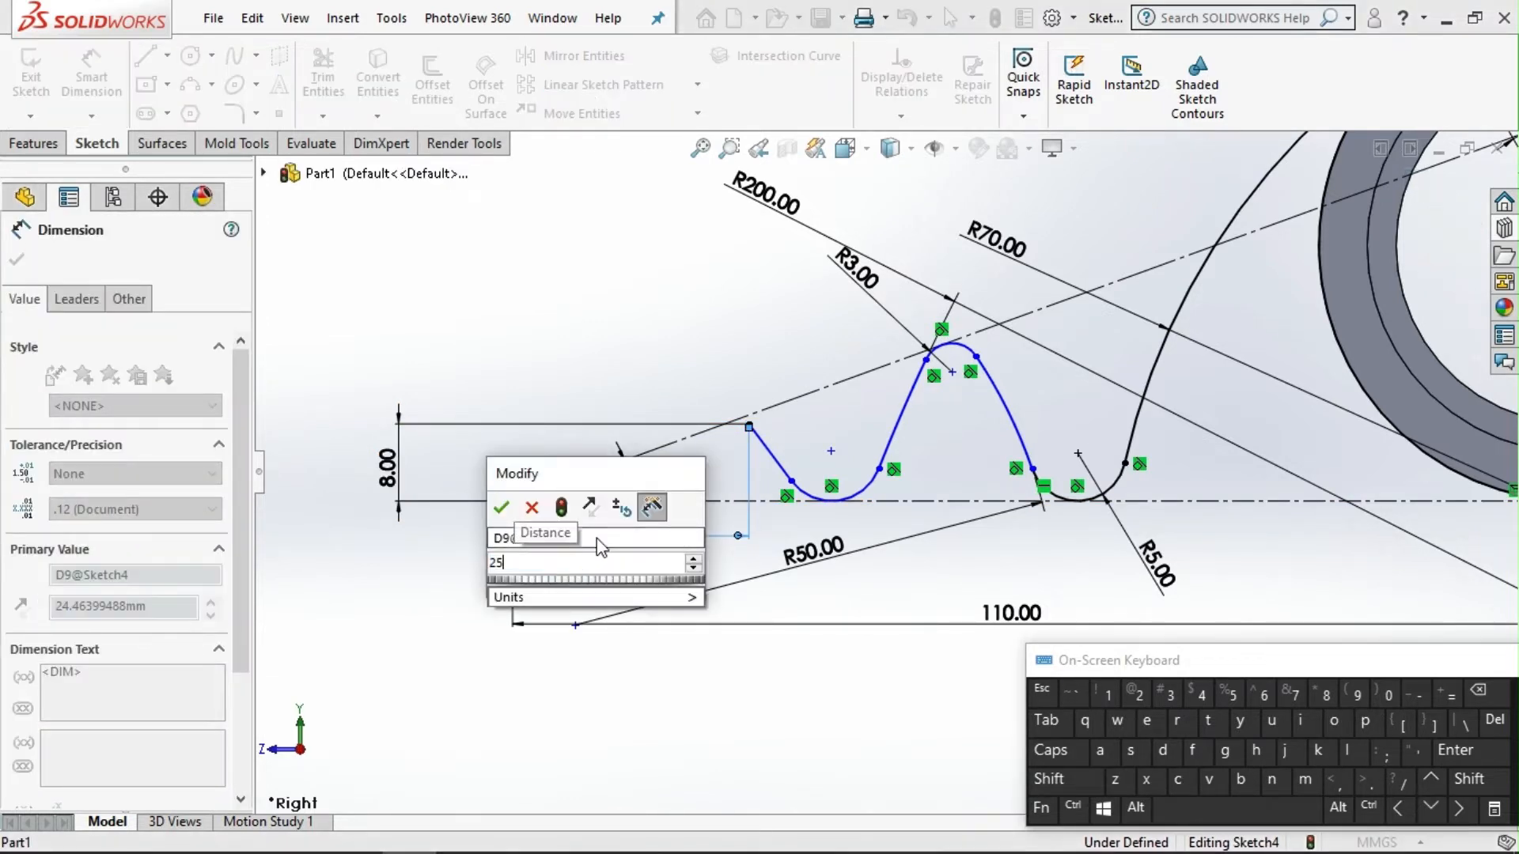
pyautogui.press('Return')
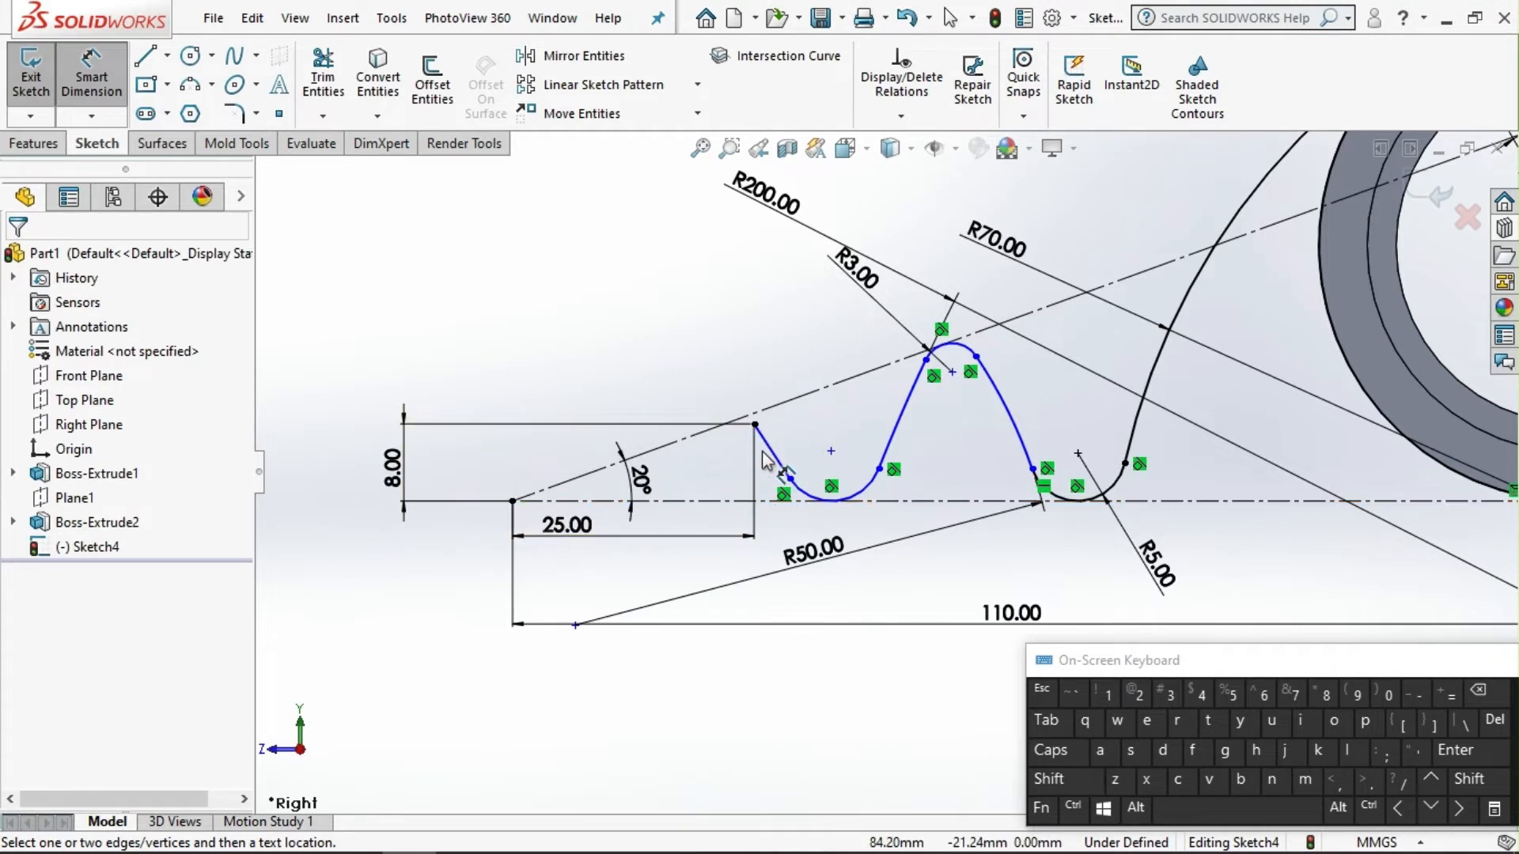
# Dimension the angle between the short end line and the horizontal centerline as 60°.
pyautogui.click(778, 467)
pyautogui.click(672, 500)
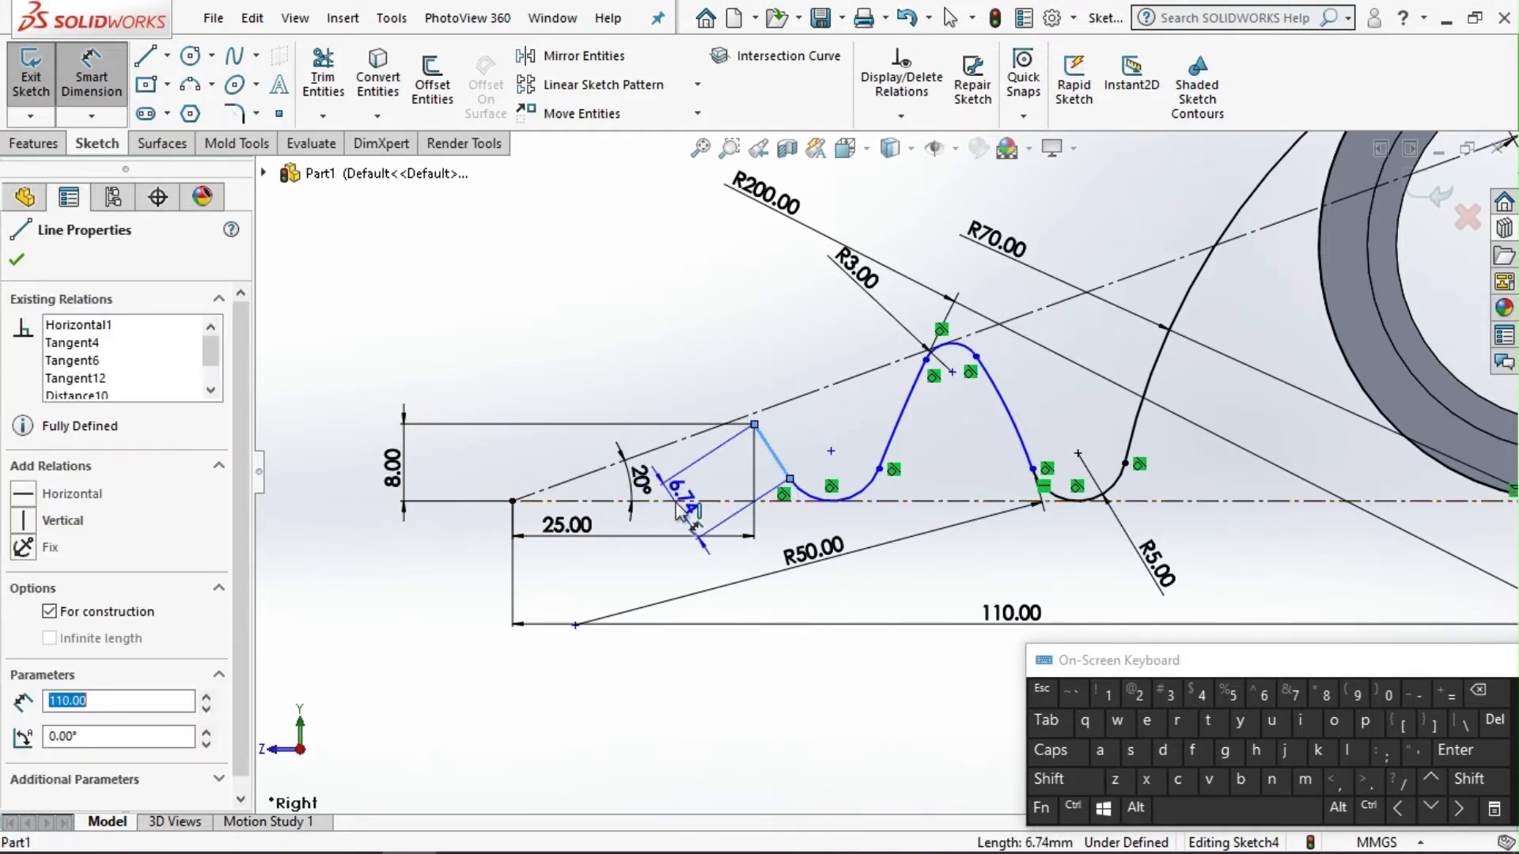
pyautogui.click(702, 477)
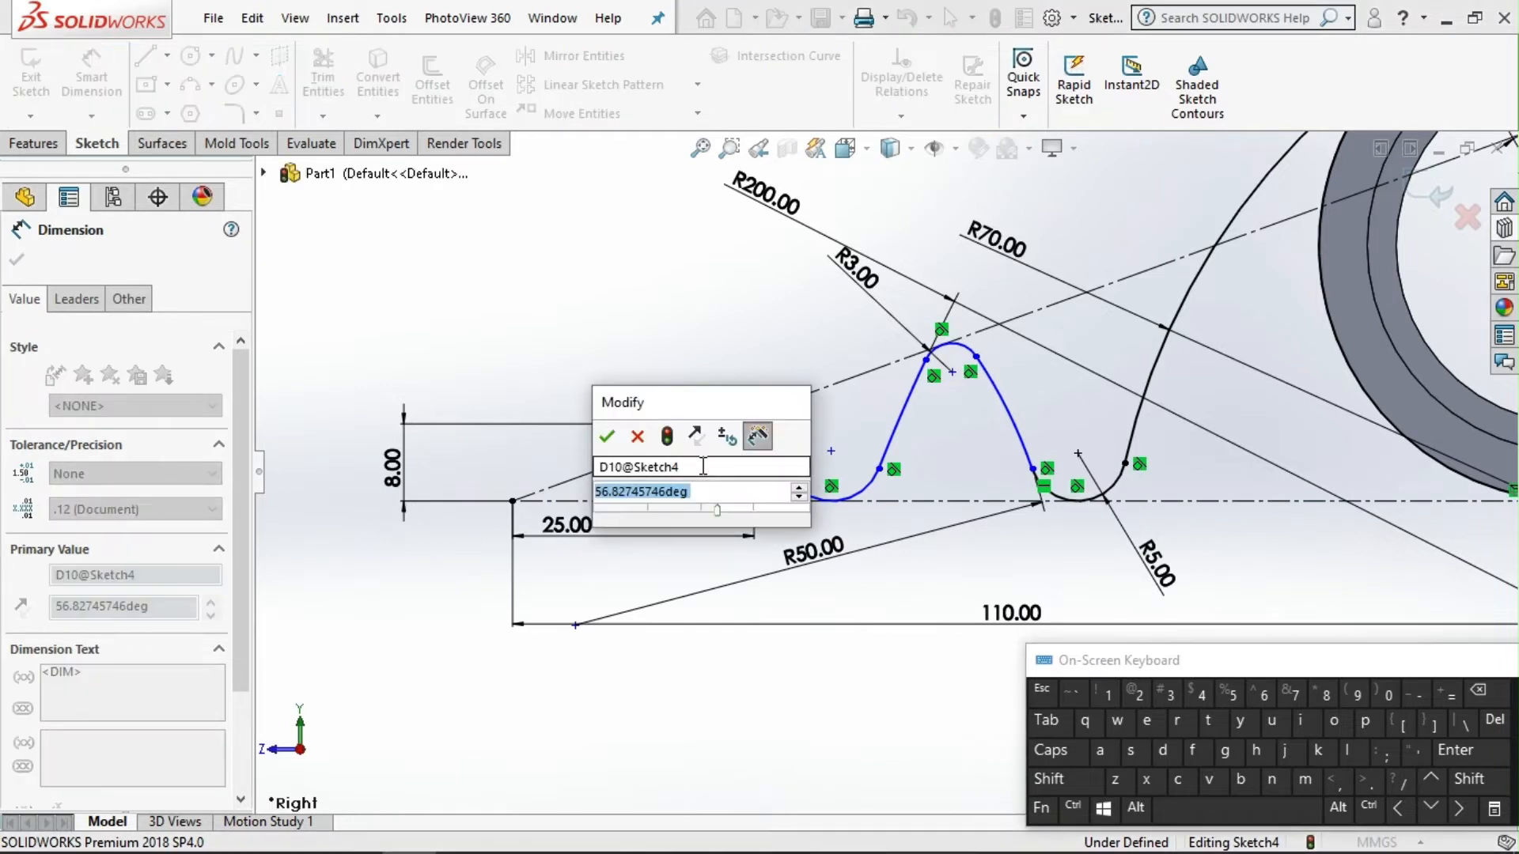
pyautogui.write('60')
pyautogui.press('Return')
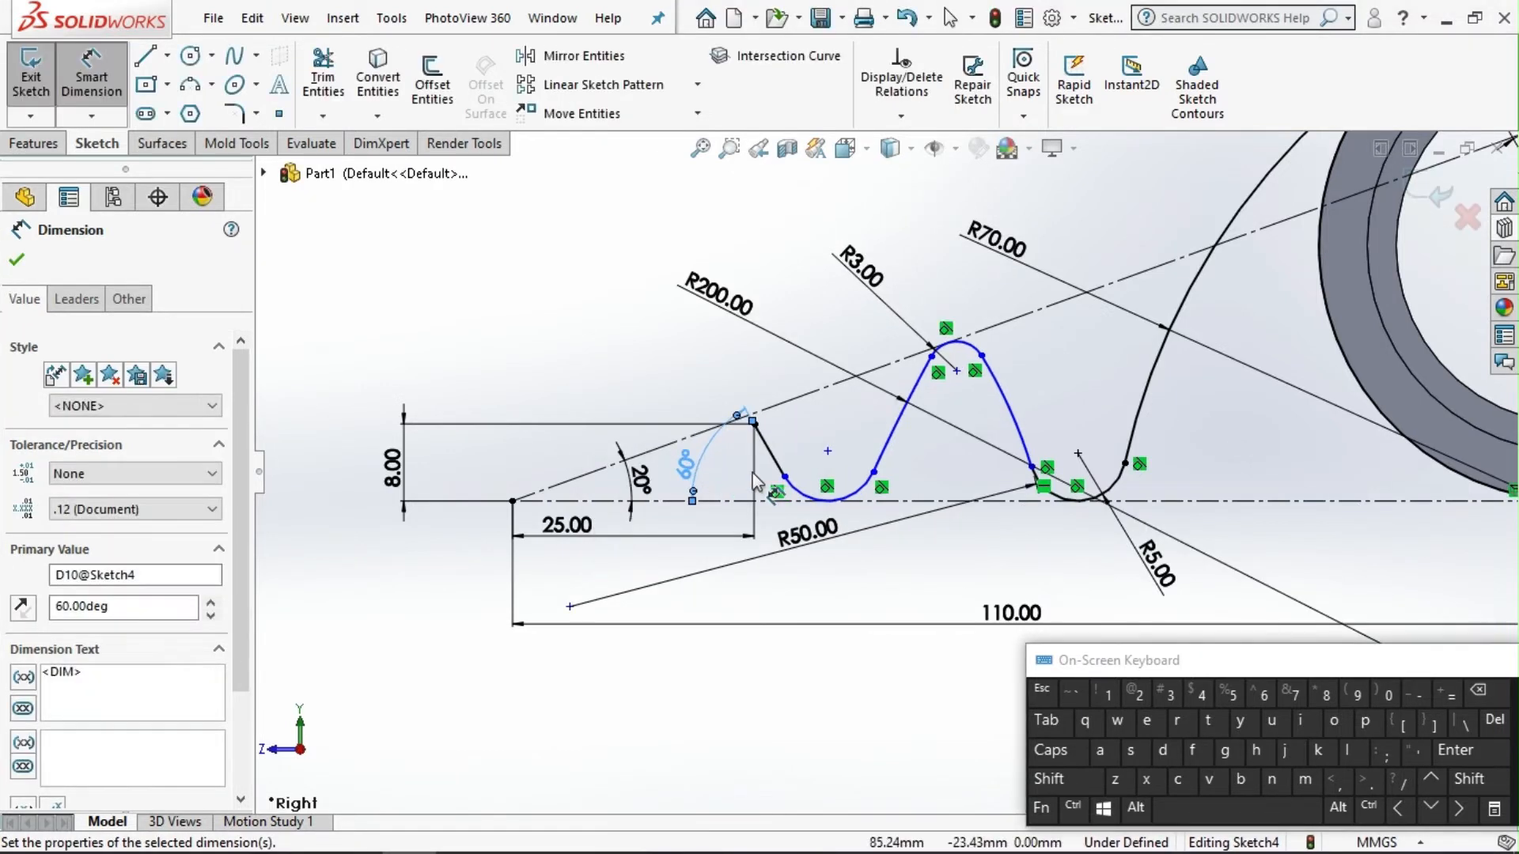
# Set the end line's angle dimension to 50°.
pyautogui.doubleClick(683, 465)
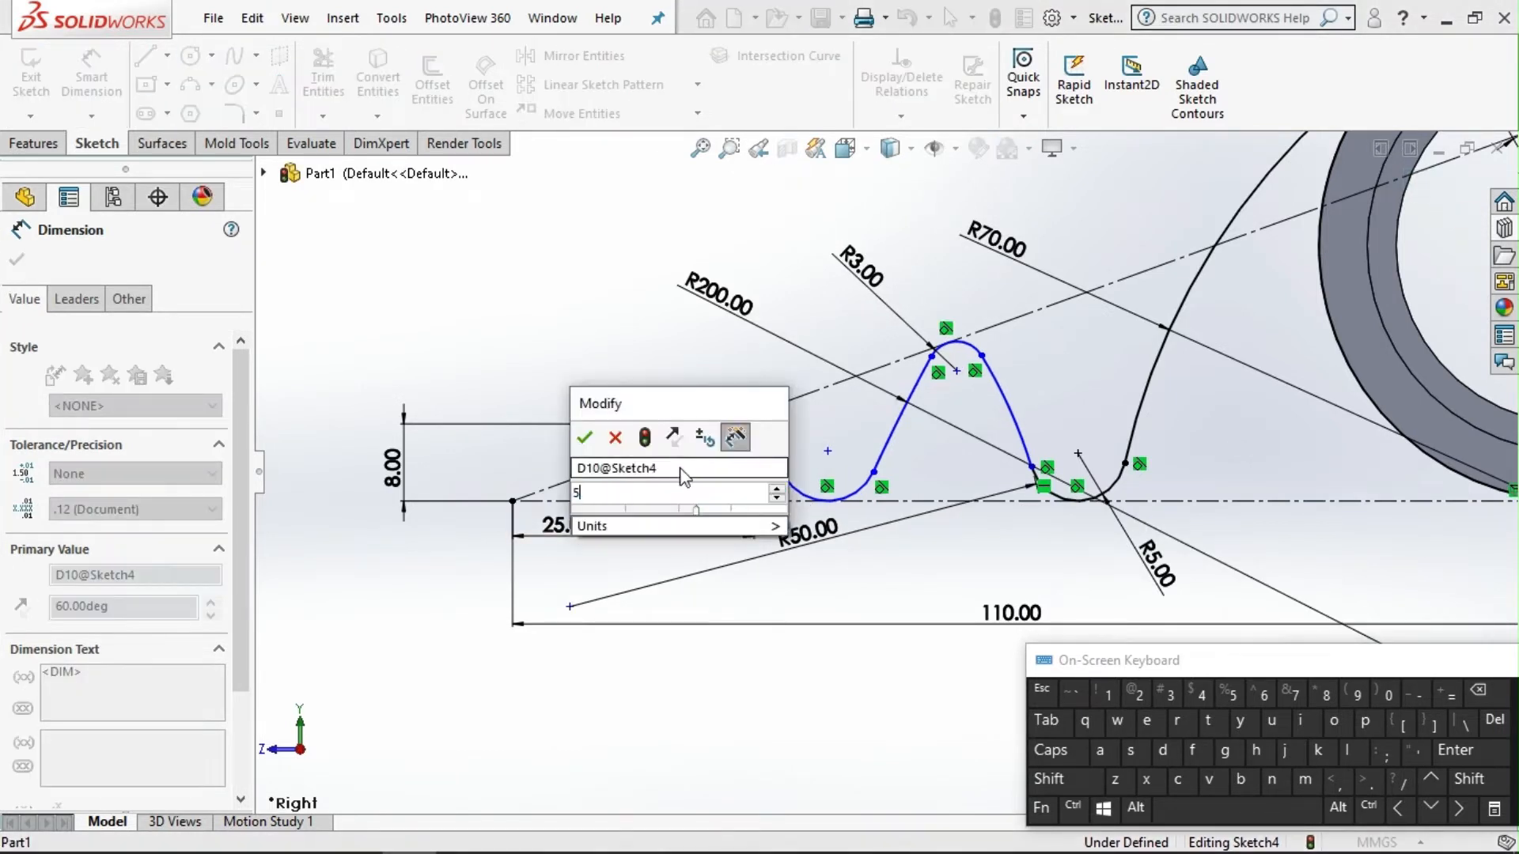
pyautogui.write('50')
pyautogui.press('Return')
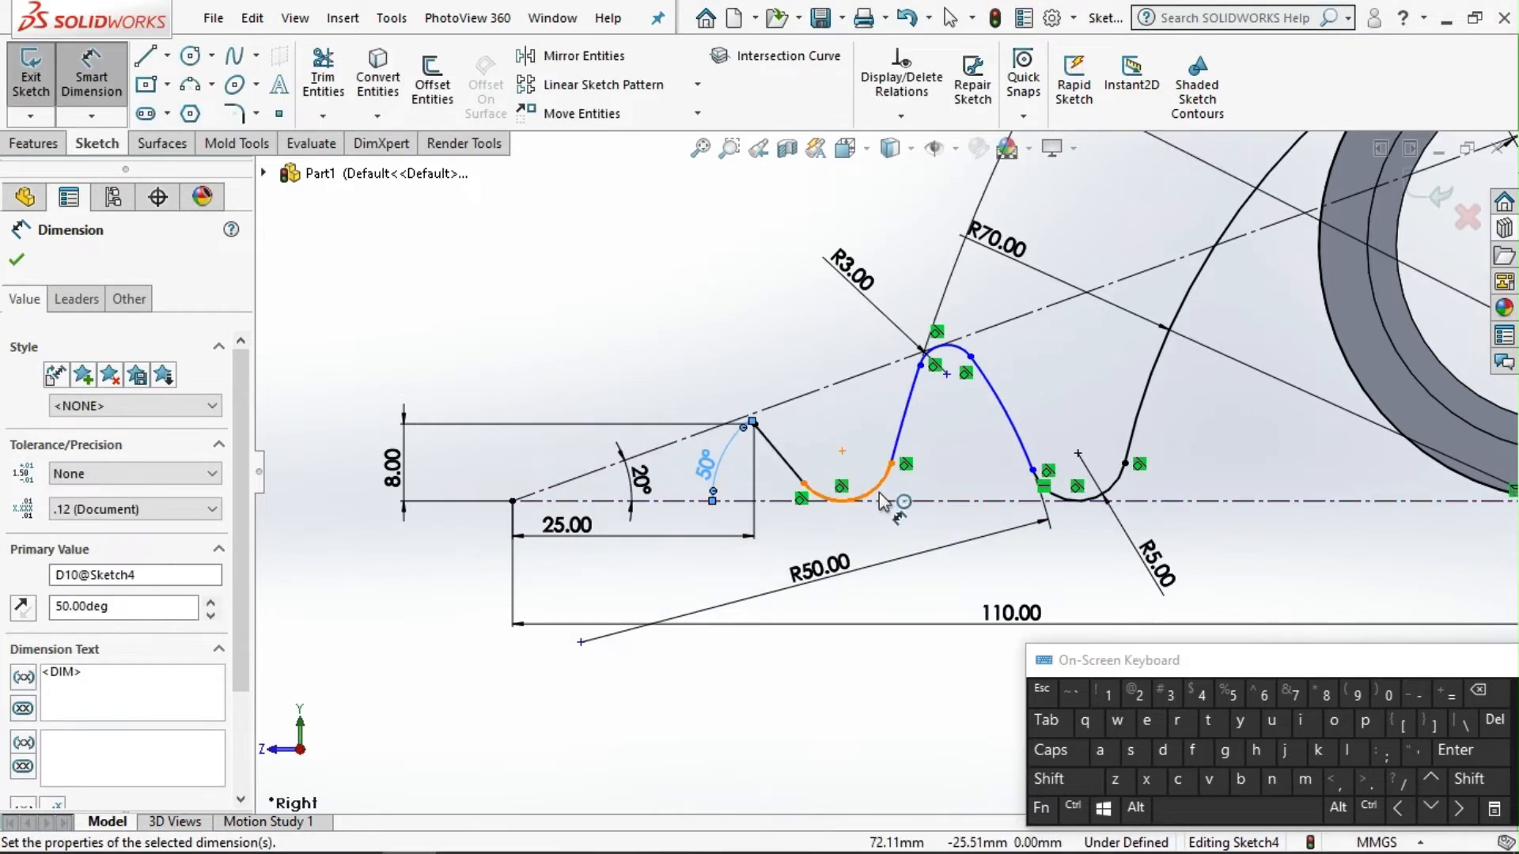
# Dimension the radius of the bottom arc beside the end line as 3 mm and exit the sketch.
pyautogui.click(878, 490)
pyautogui.click(884, 546)
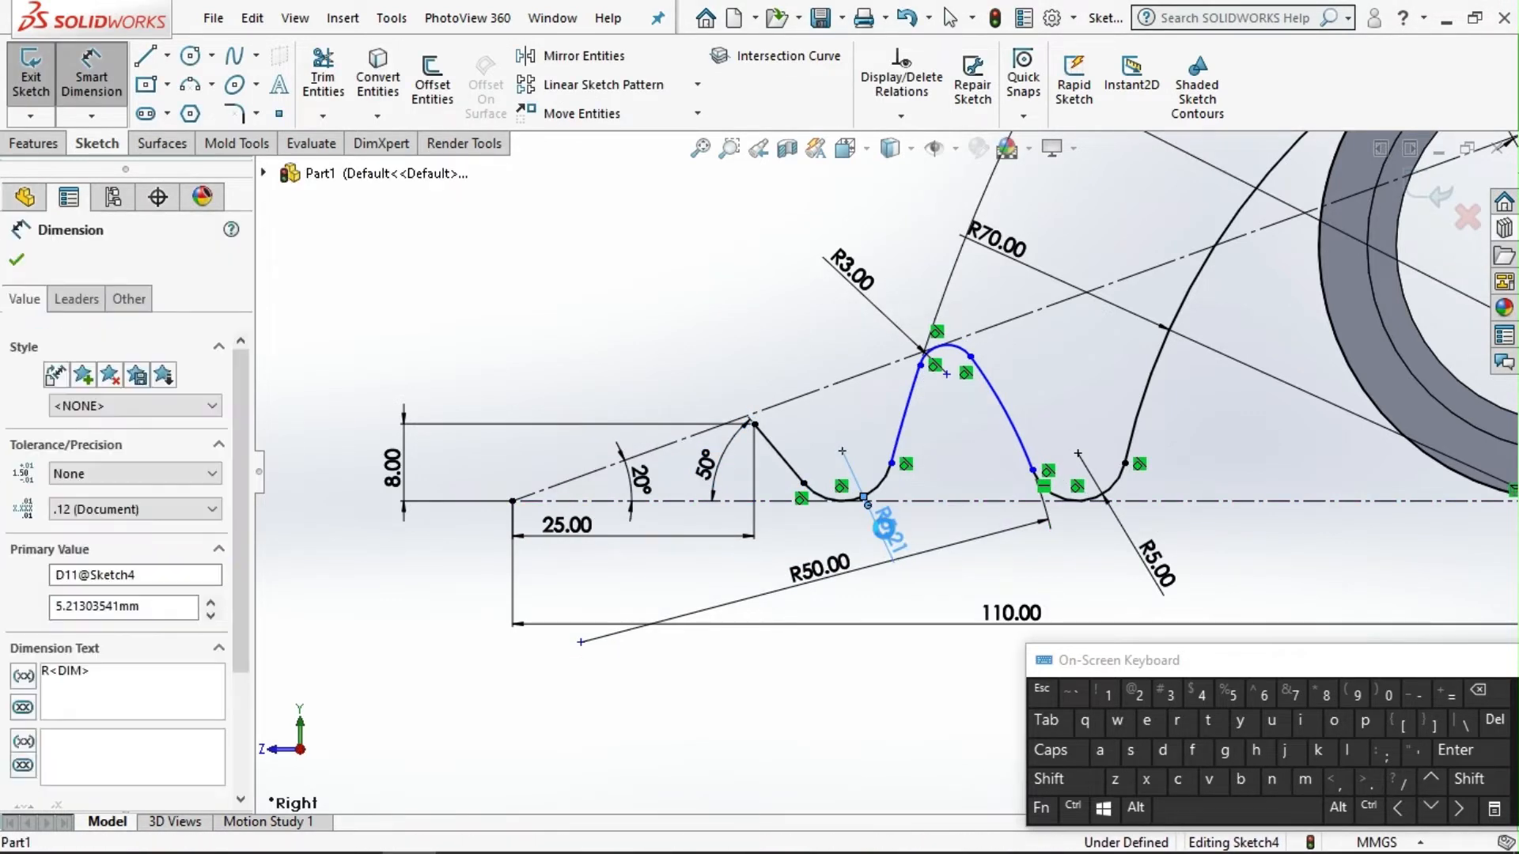
pyautogui.write('3.00mm')
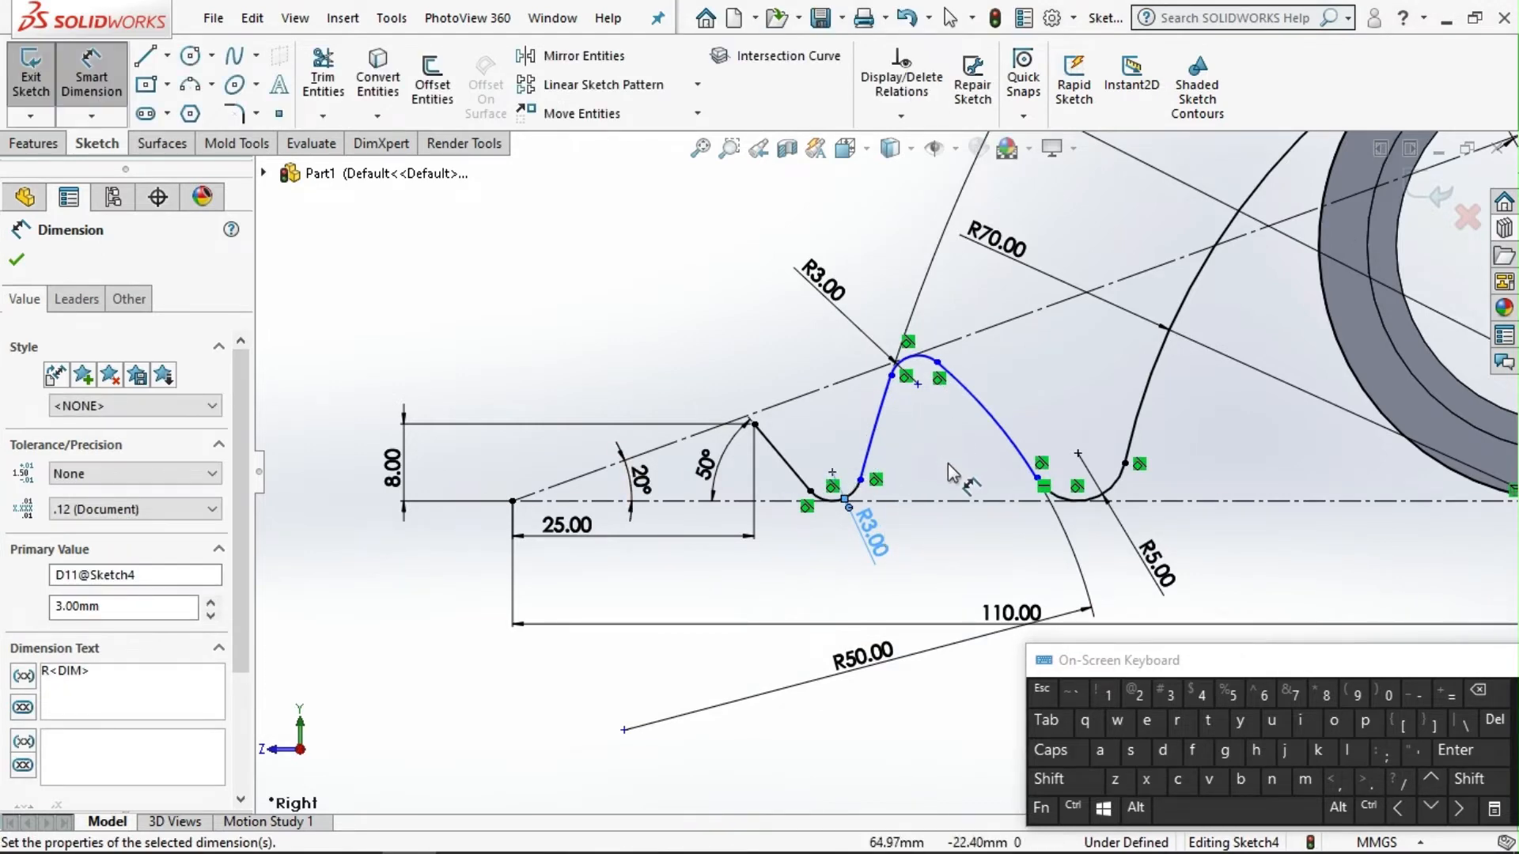
pyautogui.scroll(4, 929, 491)
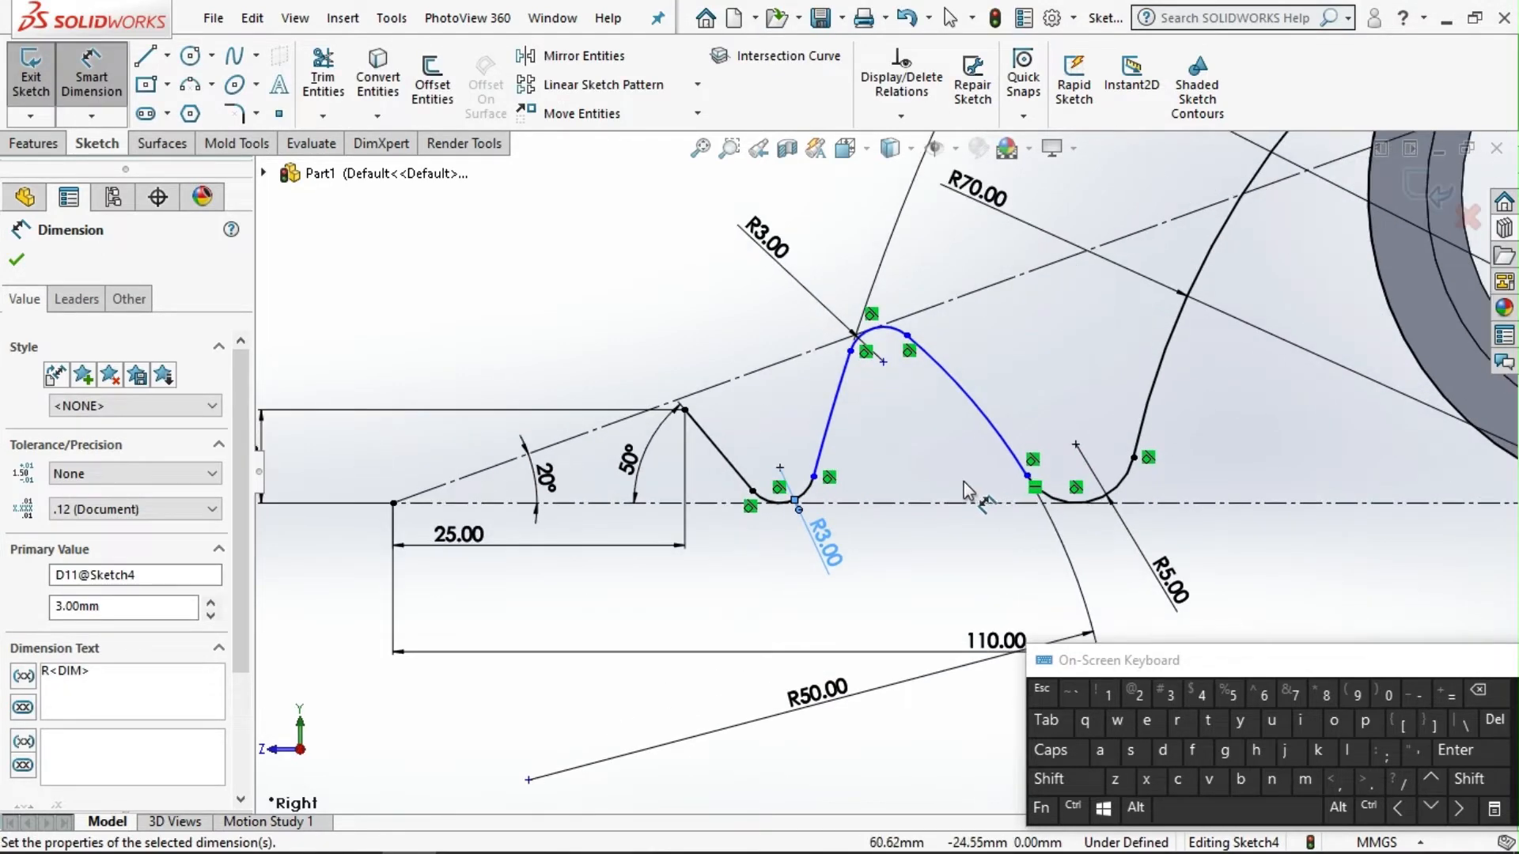
pyautogui.click(1414, 202)
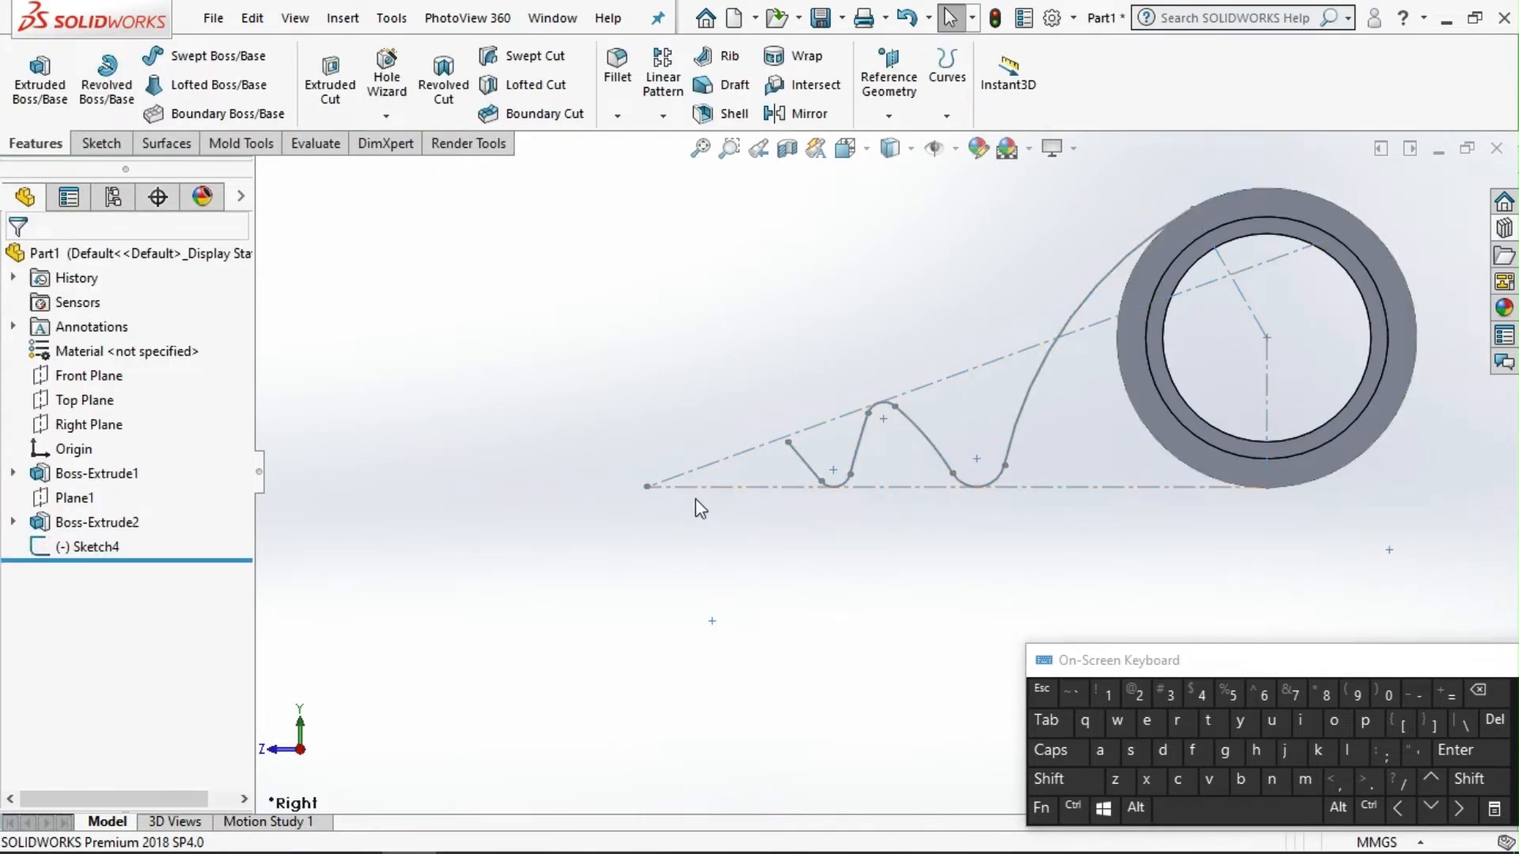
# Create a reference plane perpendicular to the profile's short end line and coincident with its free endpoint.
pyautogui.moveTo(748, 457)
pyautogui.mouseDown(button='middle')
pyautogui.moveTo(794, 524)
pyautogui.moveTo(904, 408)
pyautogui.mouseUp(button='middle')
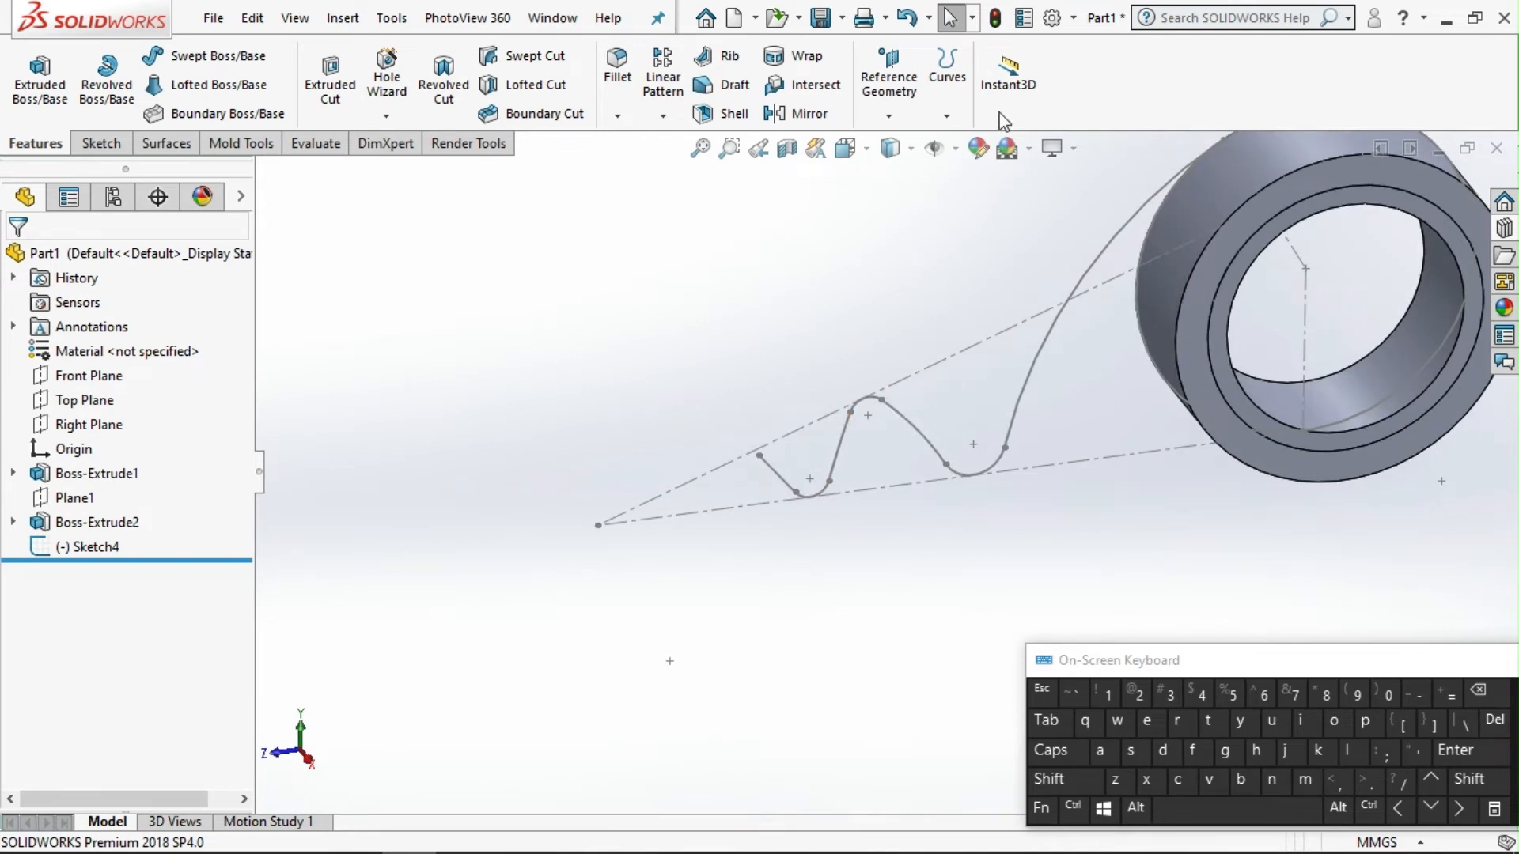
pyautogui.click(888, 115)
pyautogui.click(902, 142)
pyautogui.scroll(-4, 801, 475)
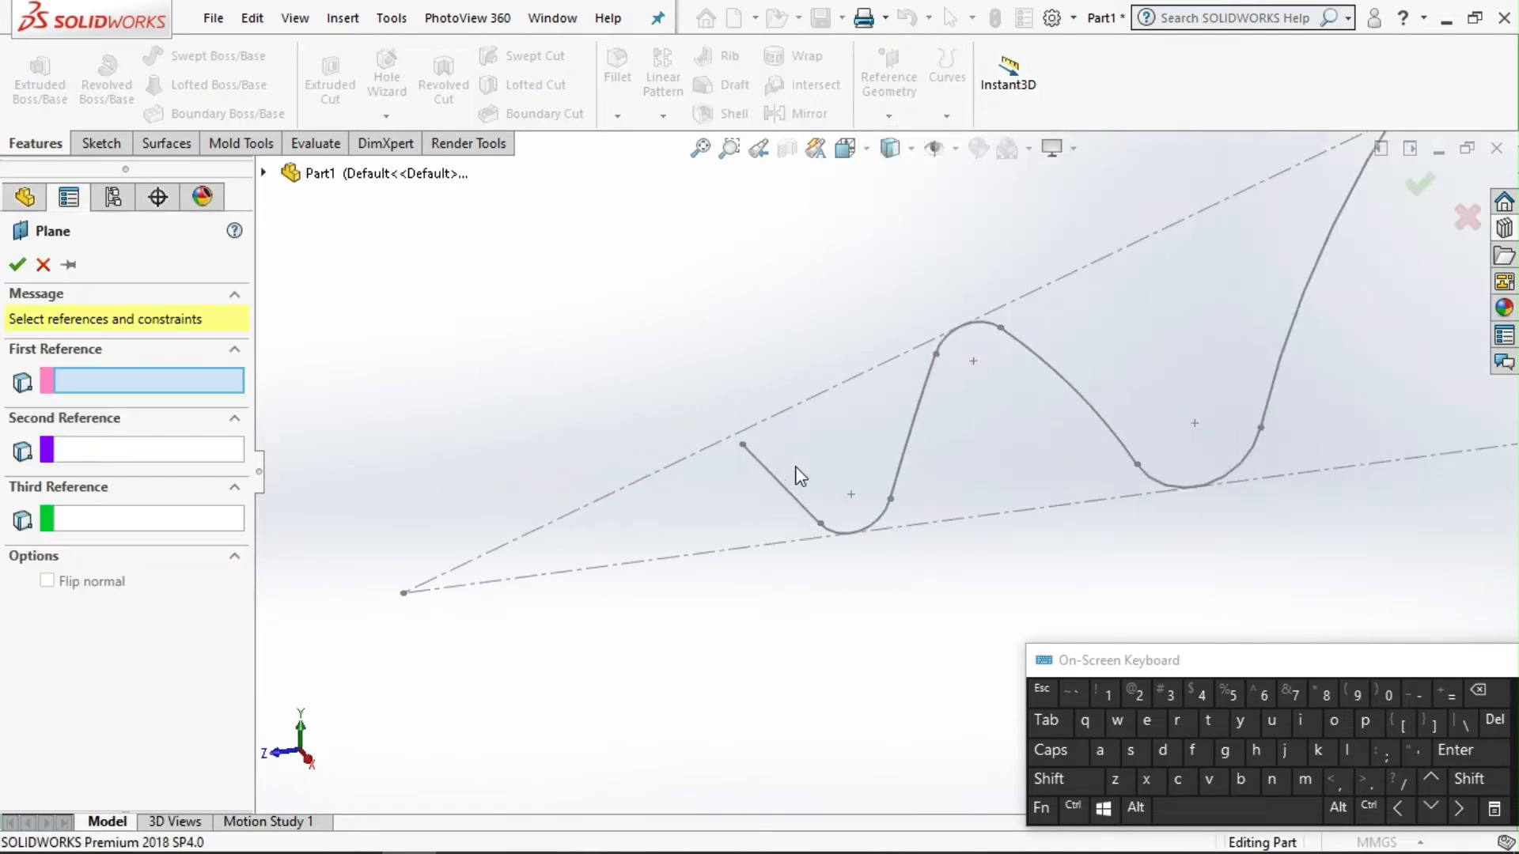
pyautogui.click(781, 481)
pyautogui.click(742, 445)
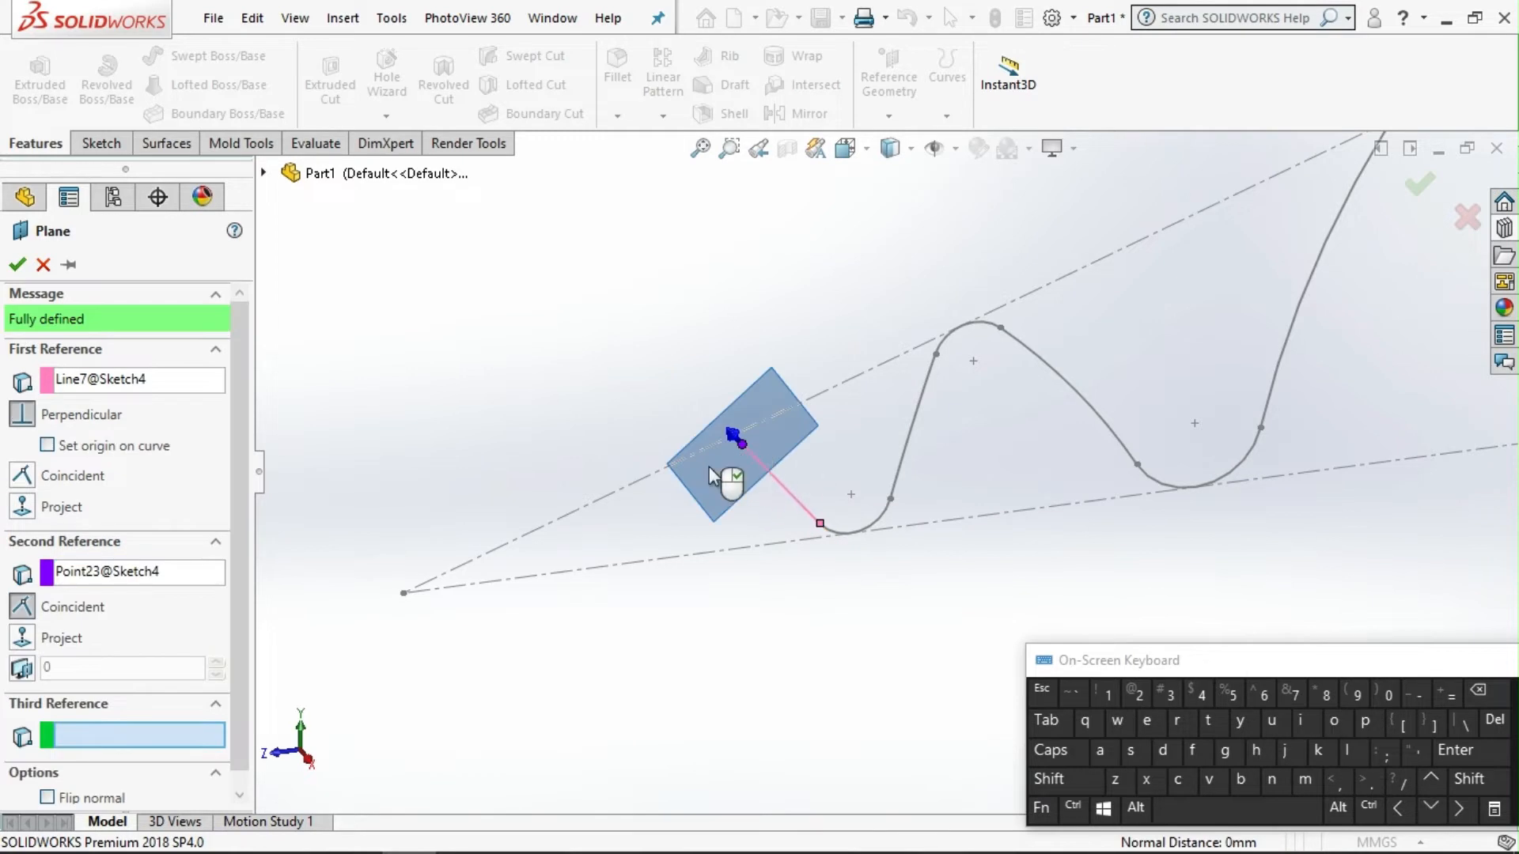
pyautogui.click(17, 264)
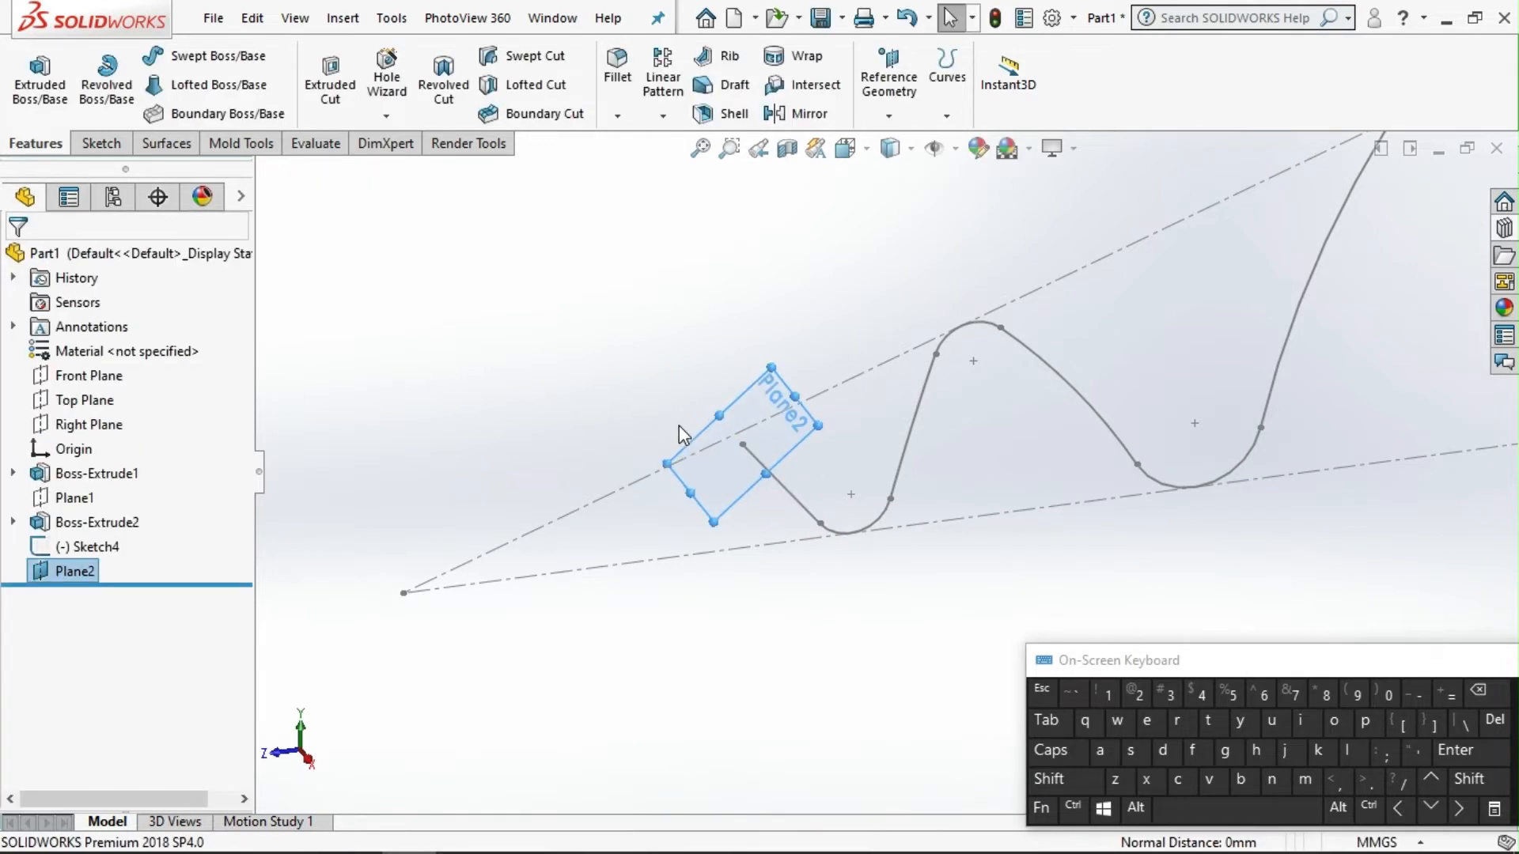
# Start a new sketch on the plane at the profile's free end.
pyautogui.scroll(3, 780, 447)
pyautogui.scroll(-2, 807, 449)
pyautogui.click(834, 455)
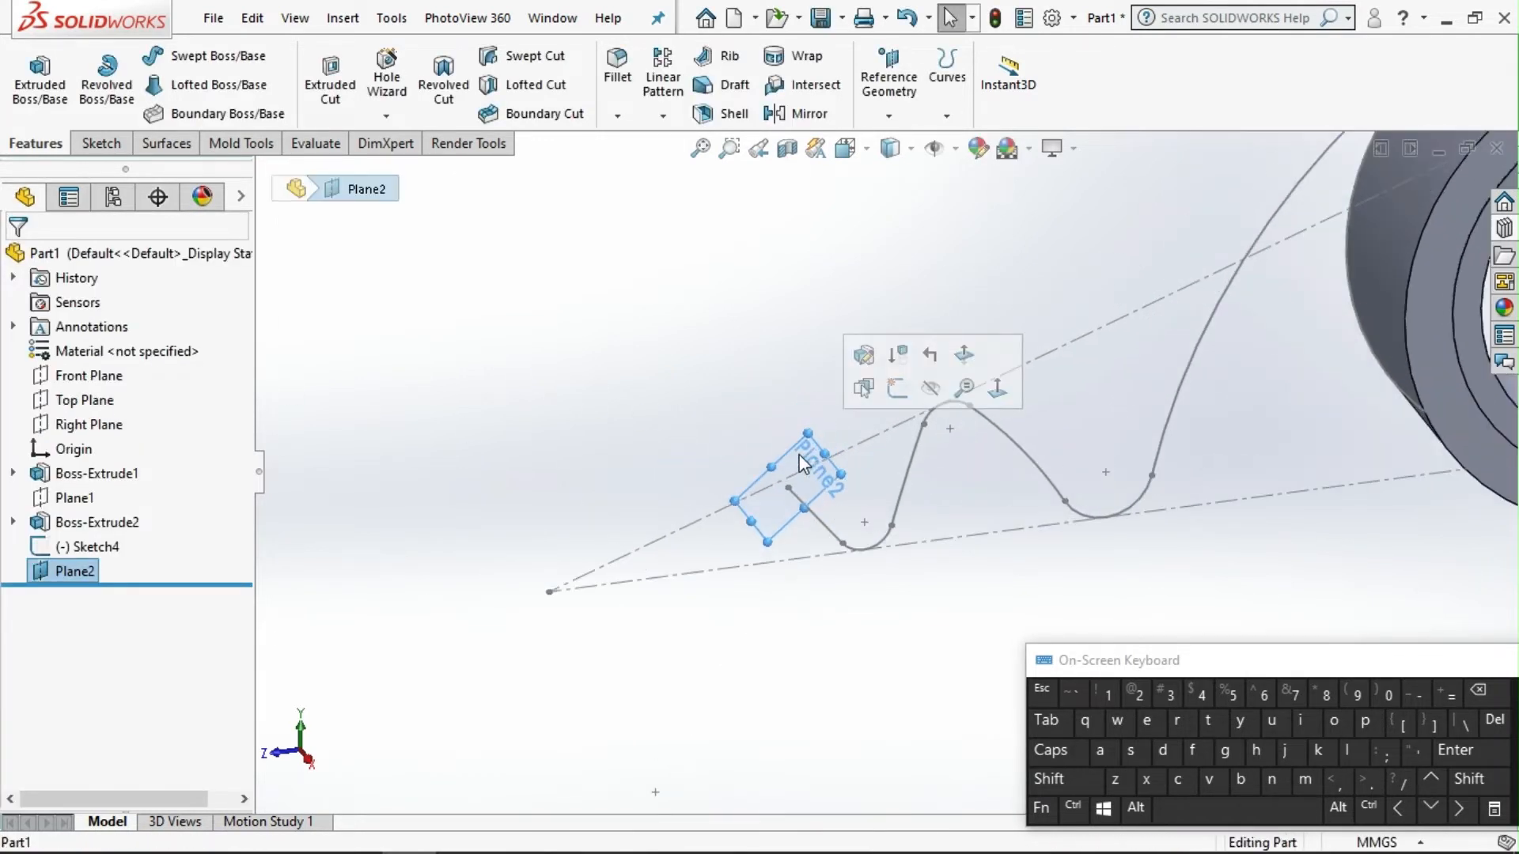
pyautogui.click(898, 388)
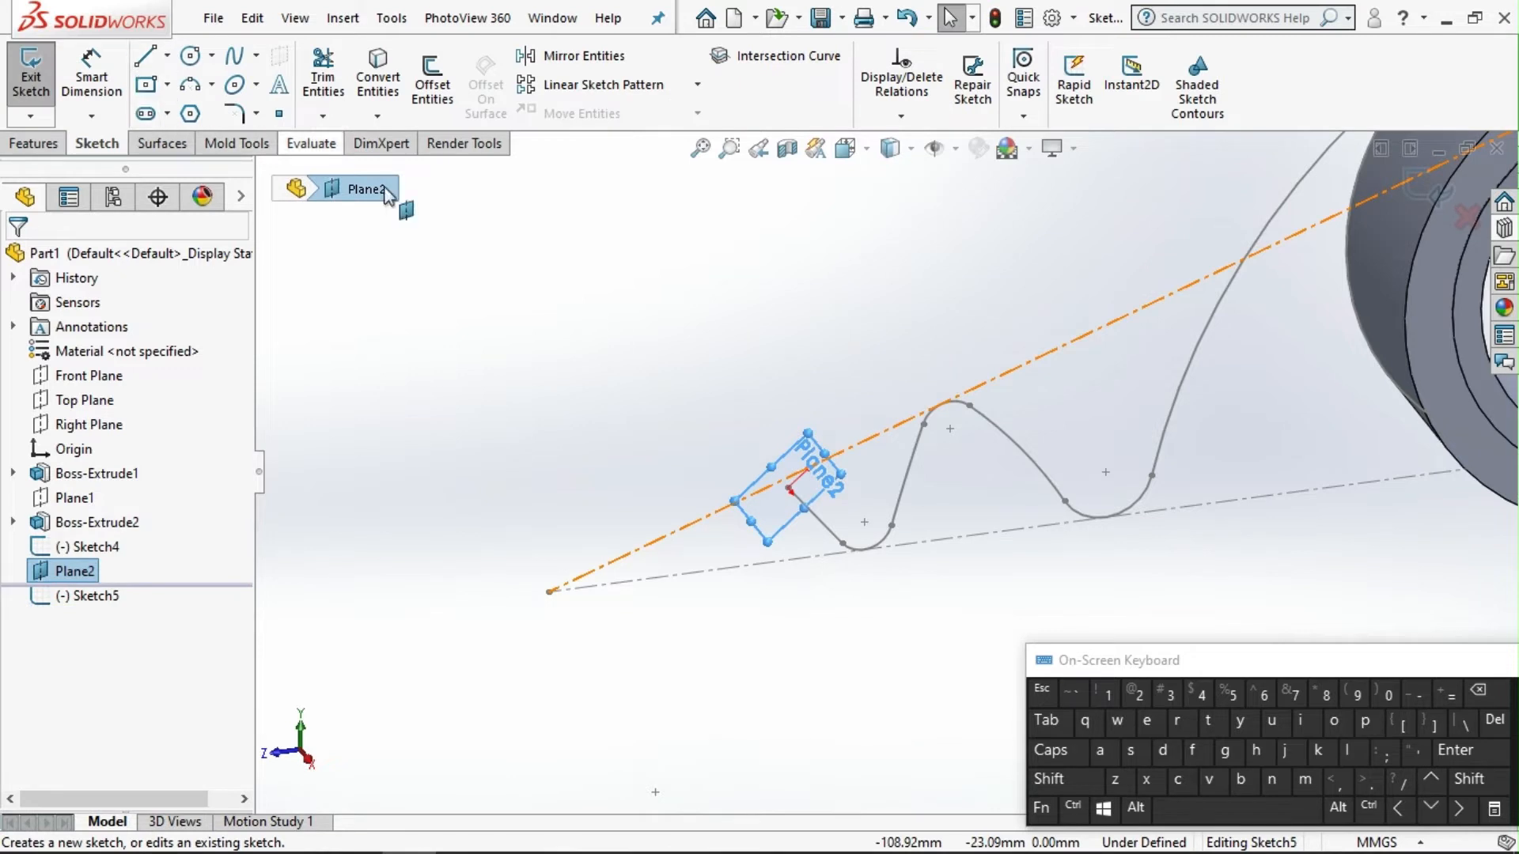
pyautogui.scroll(1, 548, 277)
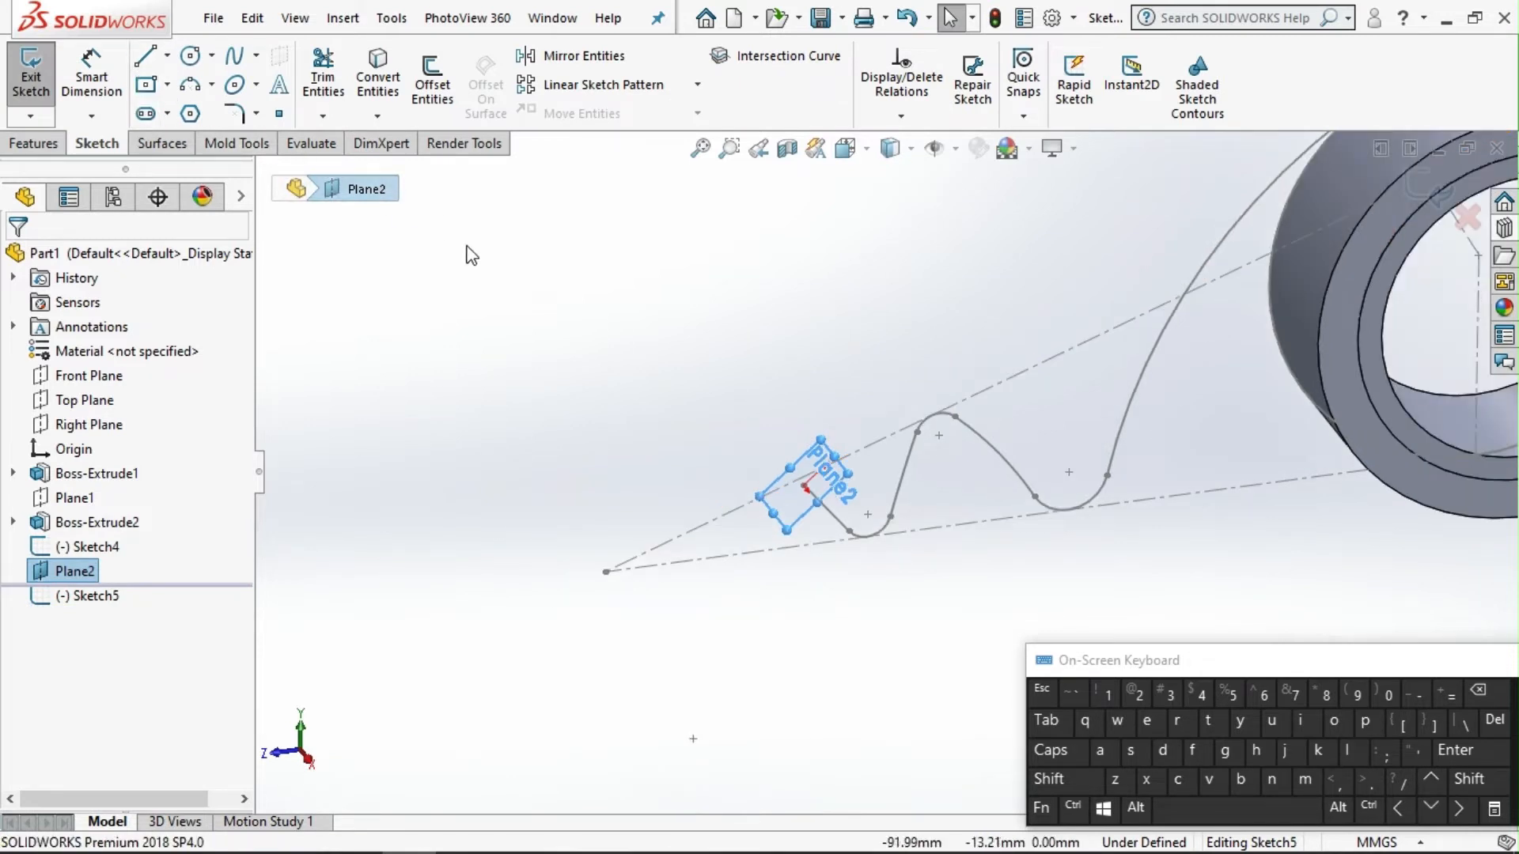
# Sketch a thin closed rectangle from horizontal and vertical lines, about 7.5 by 1.2 mm, with one corner on the profile's free endpoint.
pyautogui.click(146, 56)
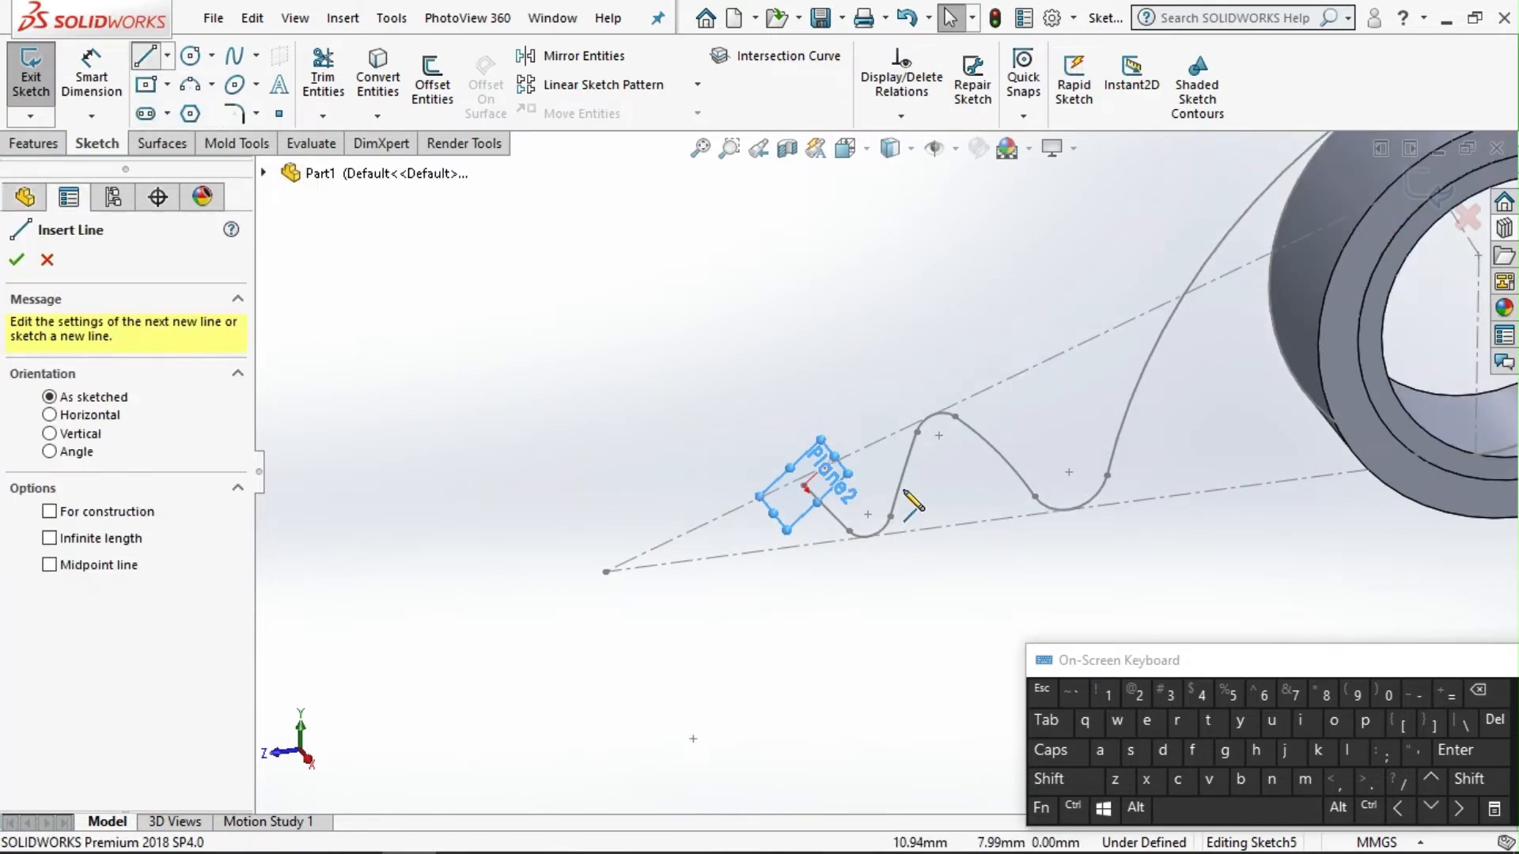
pyautogui.scroll(-1, 854, 515)
pyautogui.scroll(2, 855, 515)
pyautogui.scroll(-1, 871, 526)
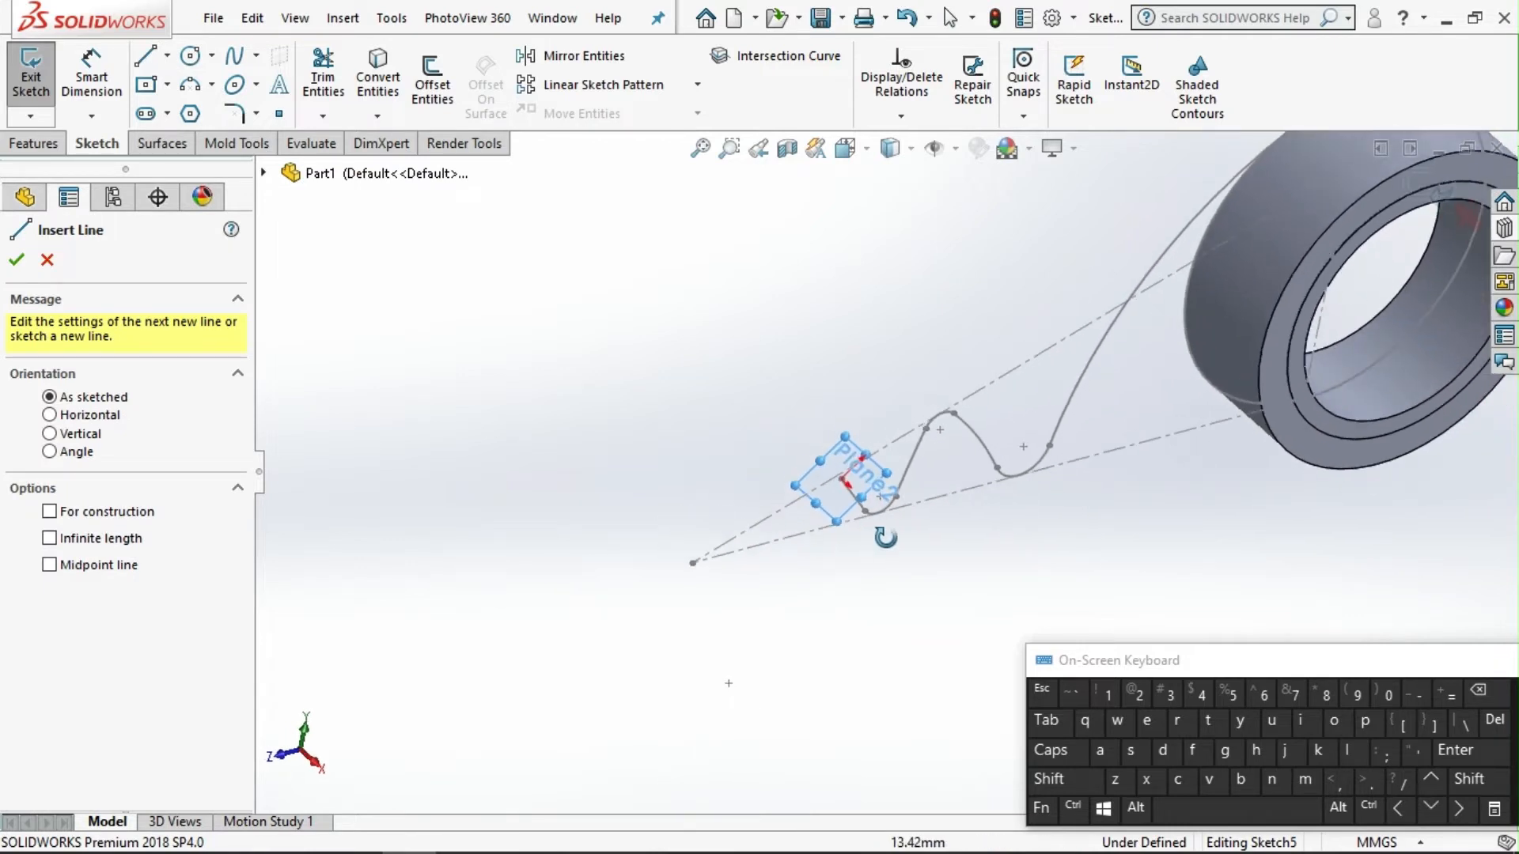
pyautogui.scroll(2, 886, 525)
pyautogui.scroll(-5, 886, 498)
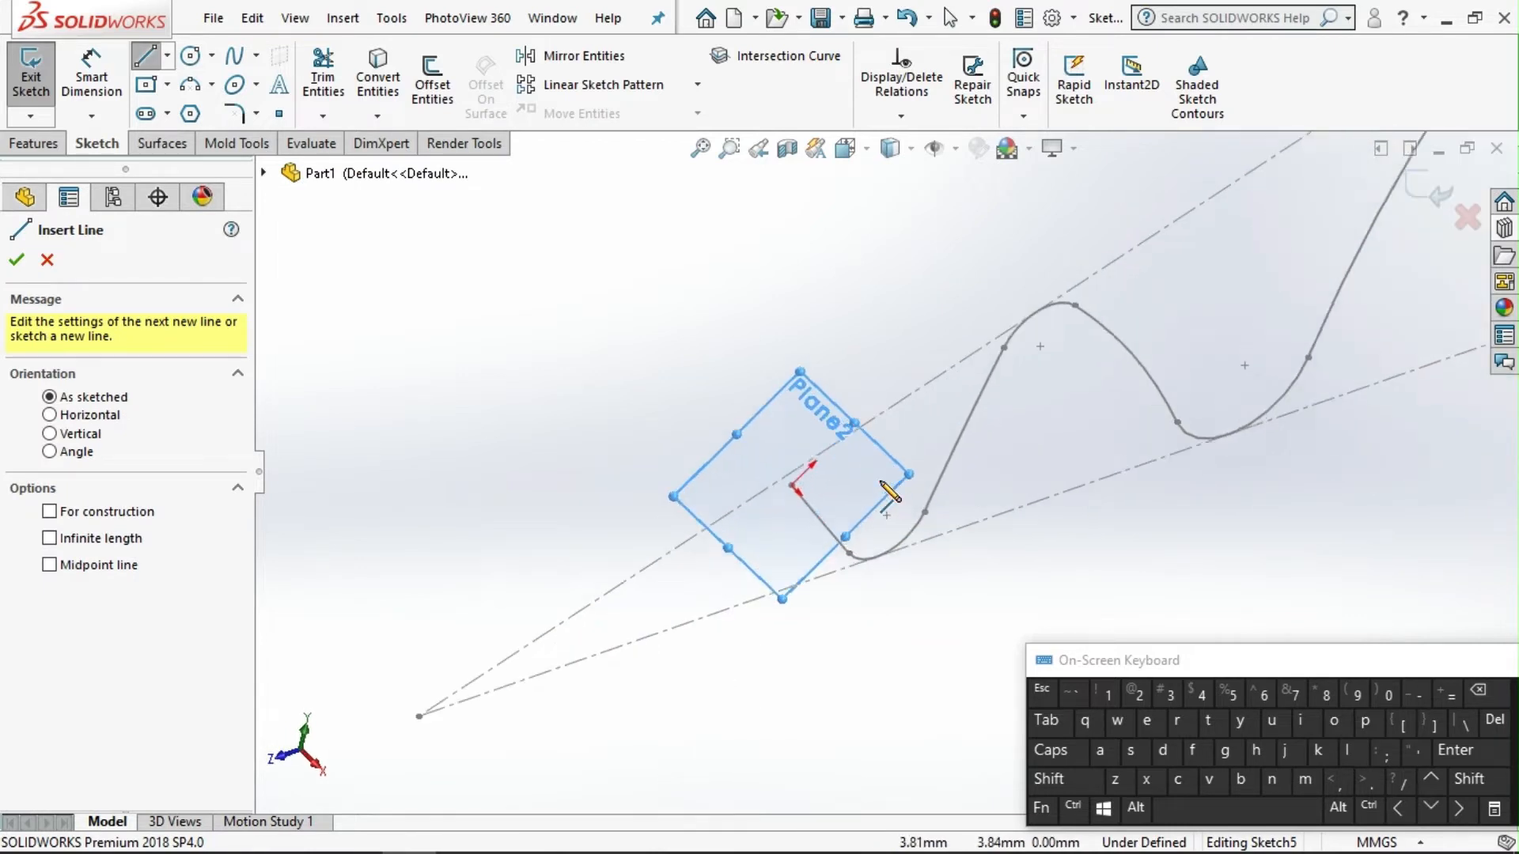
pyautogui.click(774, 485)
pyautogui.scroll(1, 876, 537)
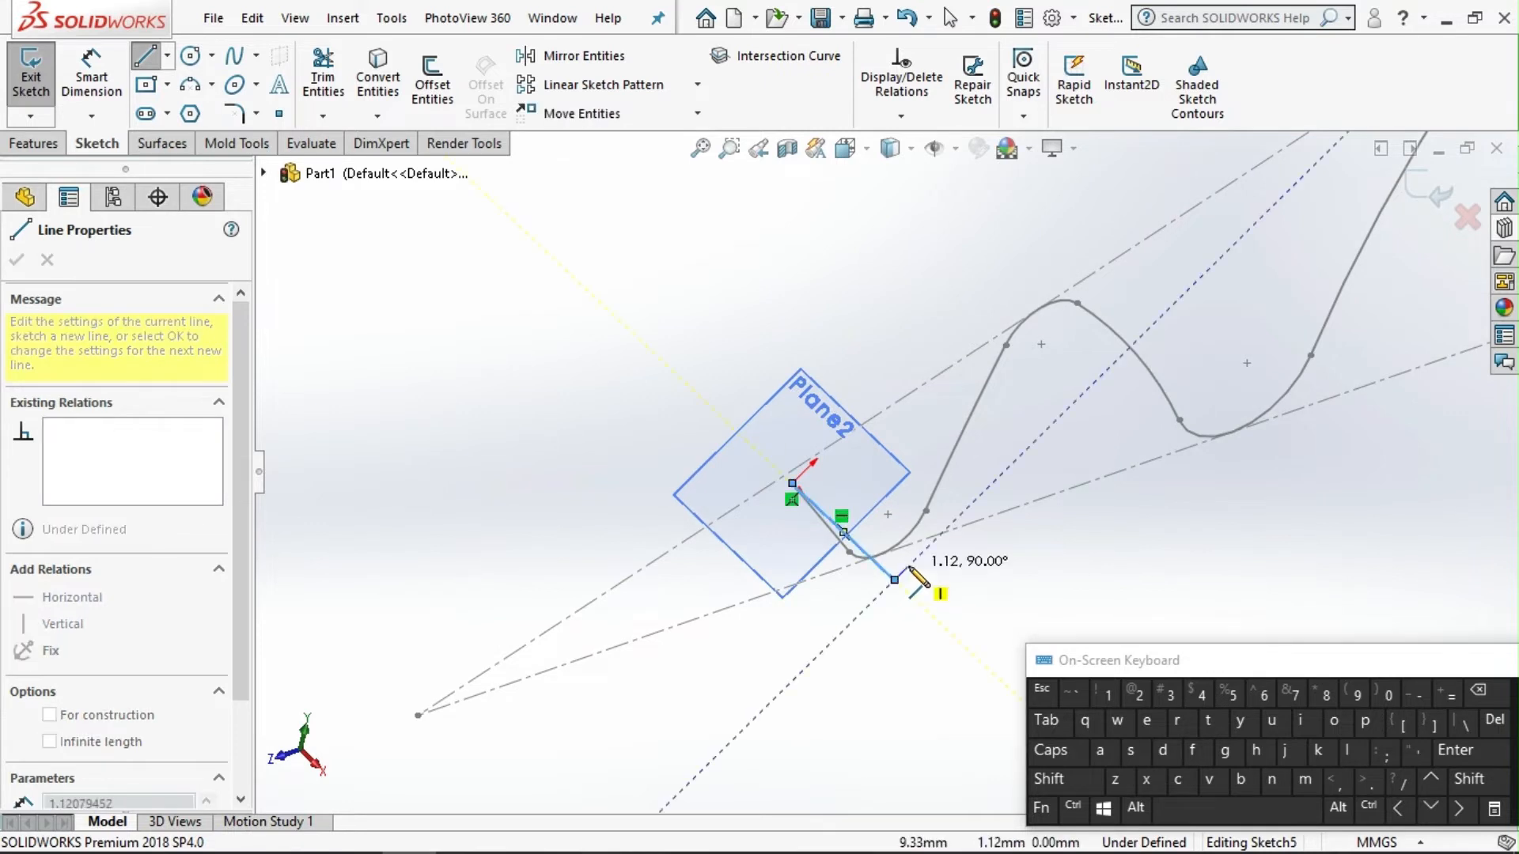
pyautogui.click(894, 580)
pyautogui.scroll(-3, 823, 487)
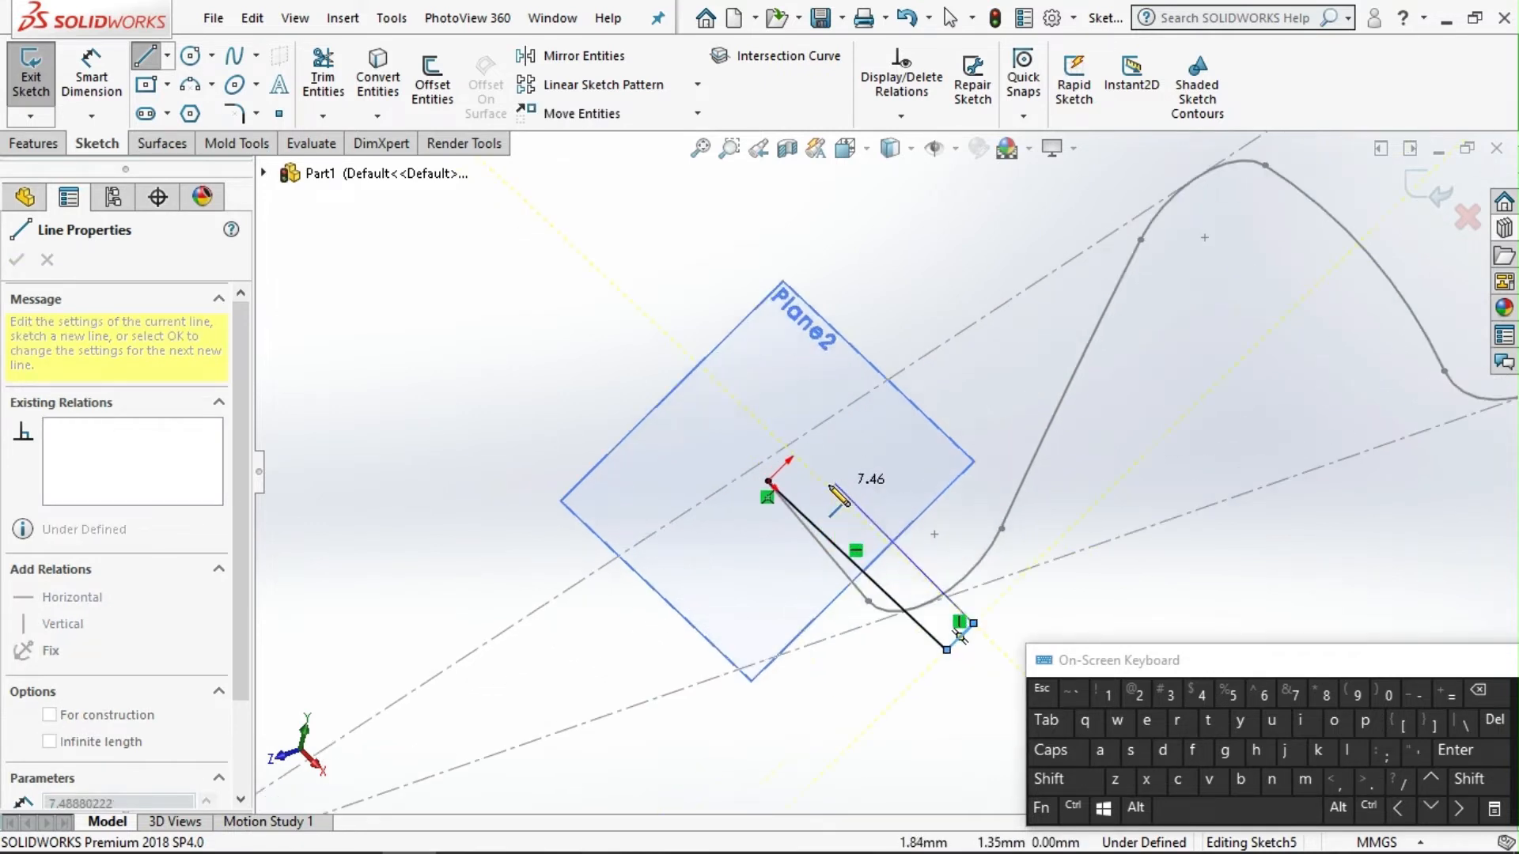
pyautogui.click(792, 455)
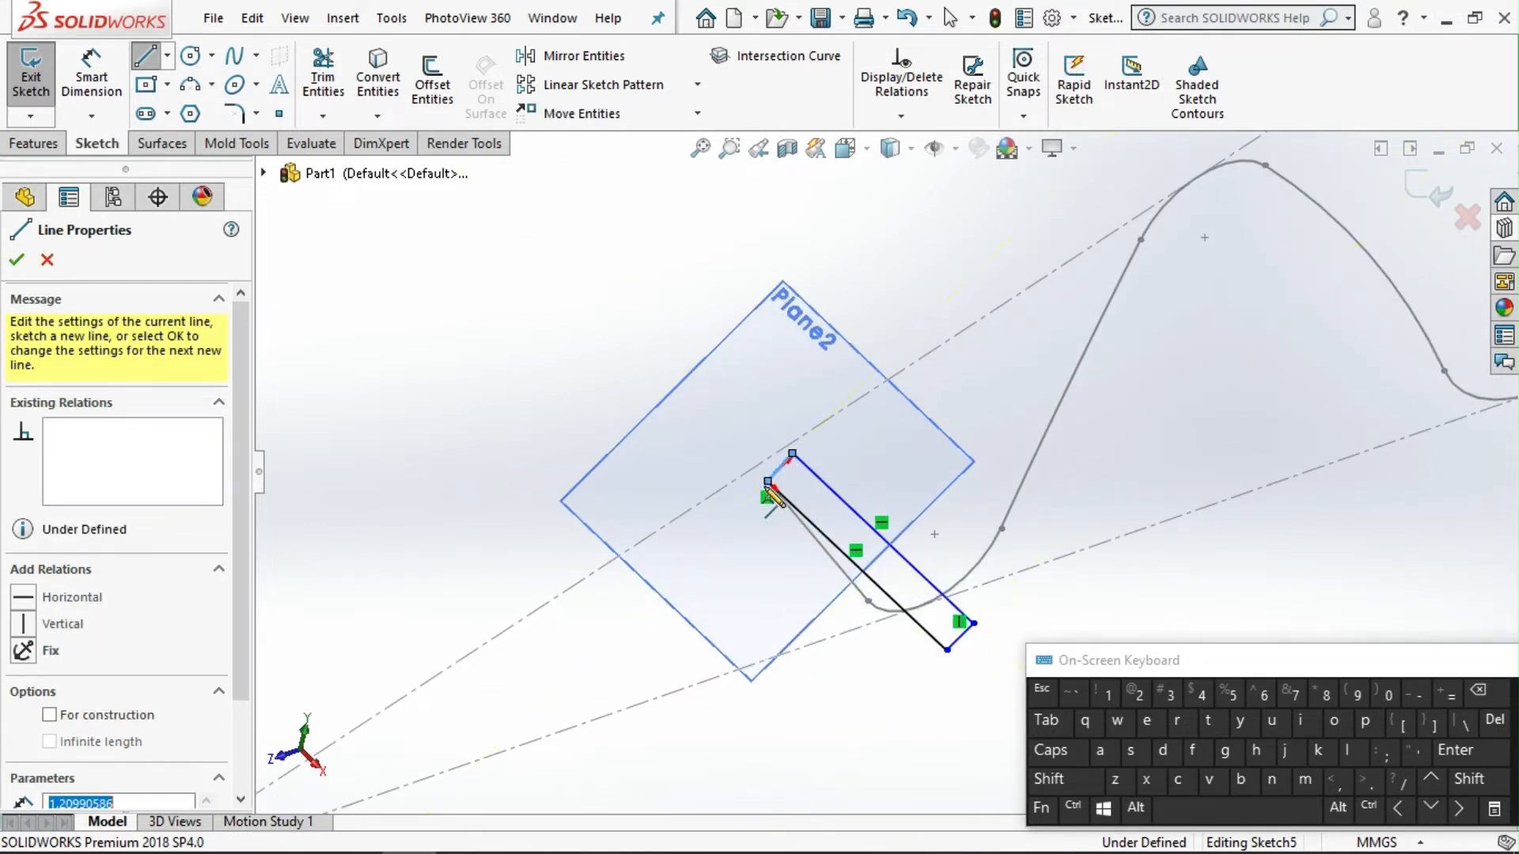
pyautogui.click(60, 266)
pyautogui.scroll(-3, 712, 474)
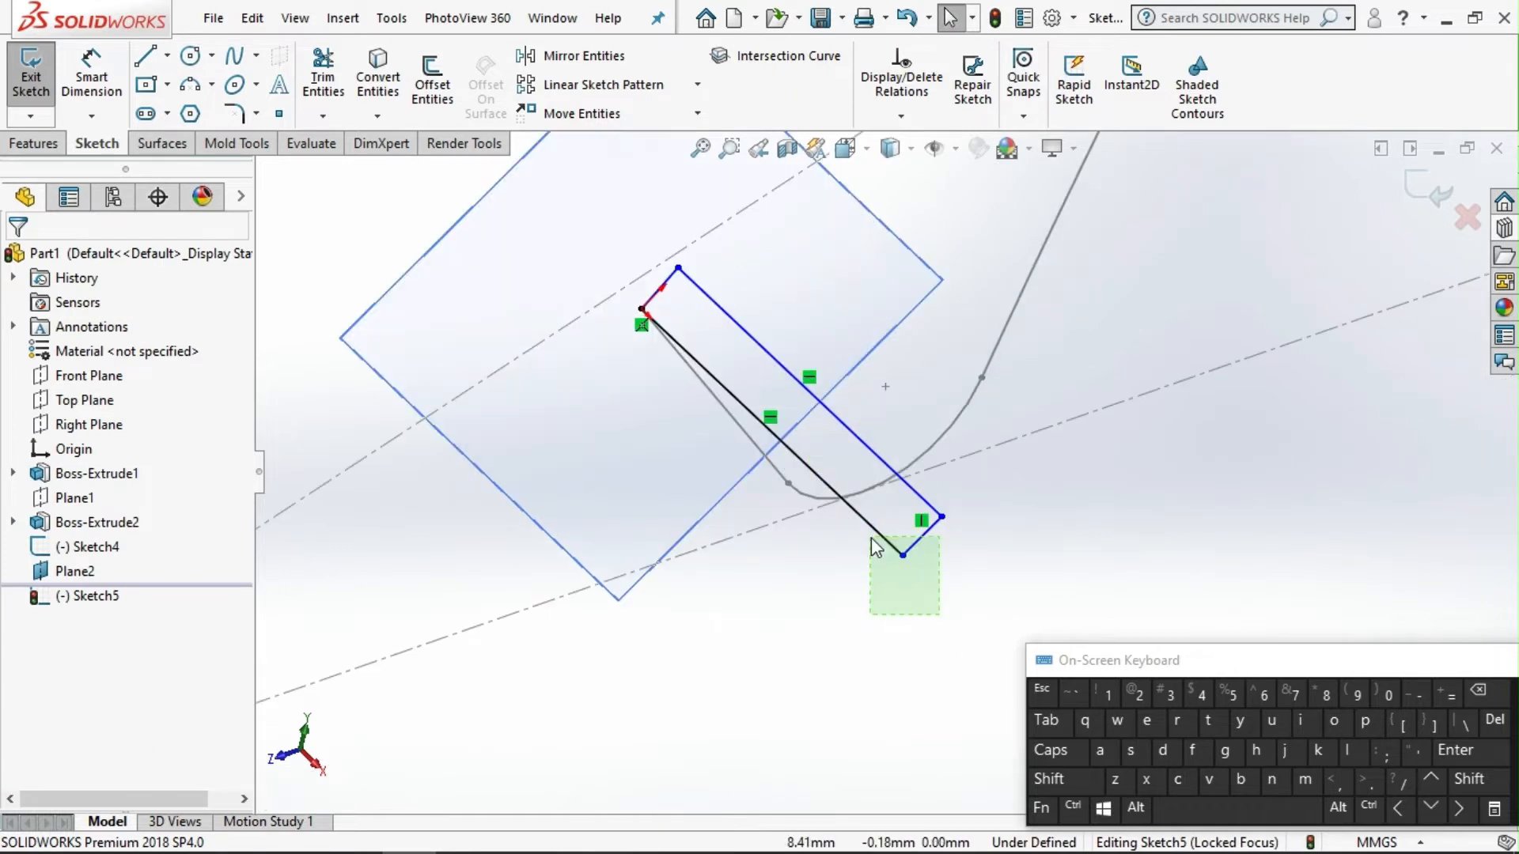
# Make the rectangle's outer short line perpendicular to its lower long line.
pyautogui.moveTo(940, 615); pyautogui.dragTo(871, 539)
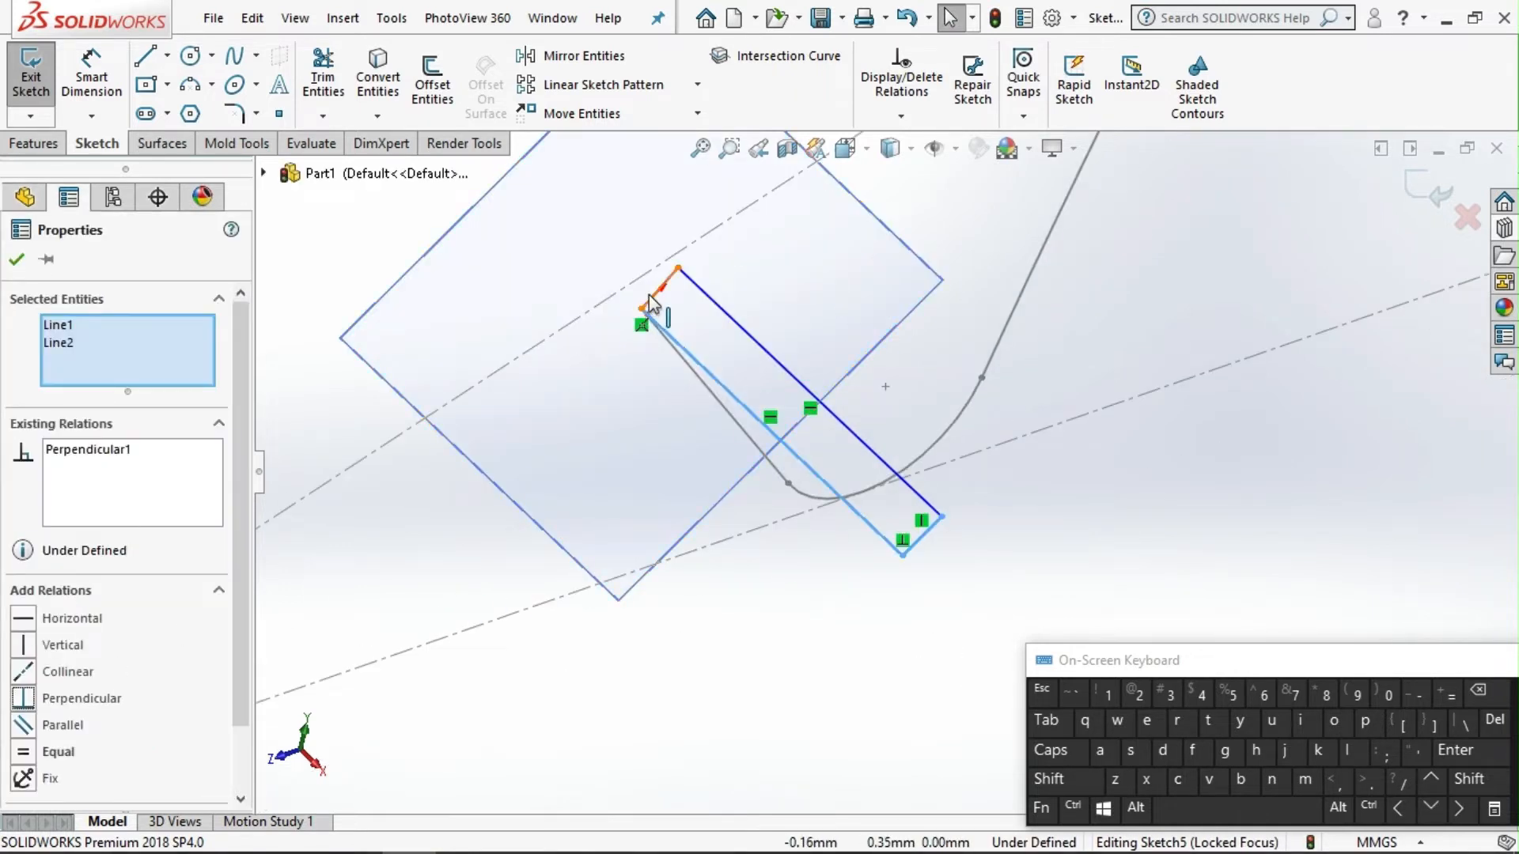
pyautogui.click(815, 595)
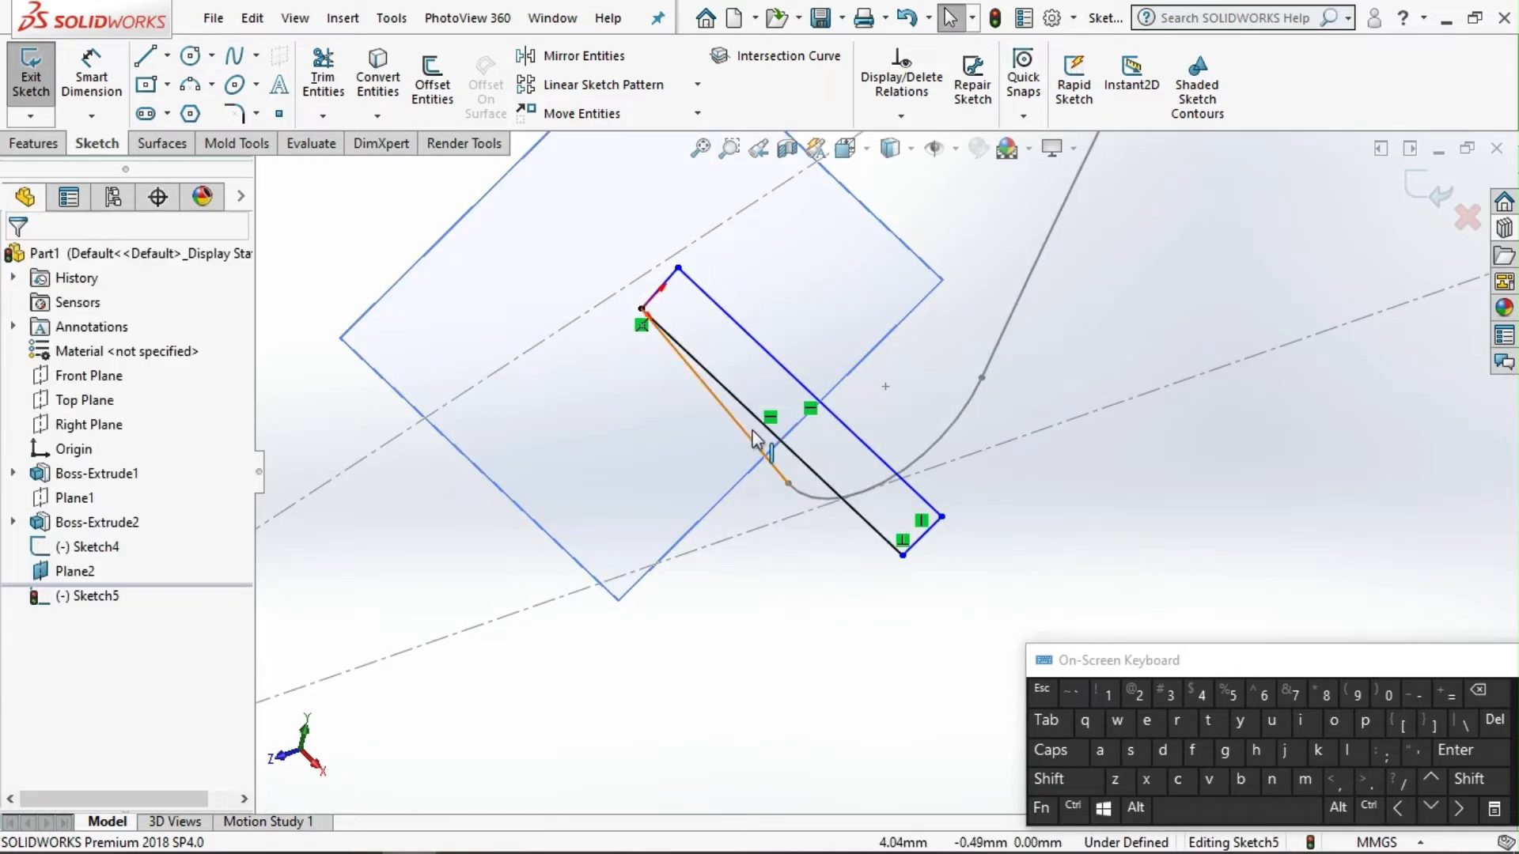
pyautogui.click(117, 103)
# Sketch a construction line about 82 mm long from the ring's front area to the rectangle's outer upper corner.
pyautogui.scroll(6, 619, 344)
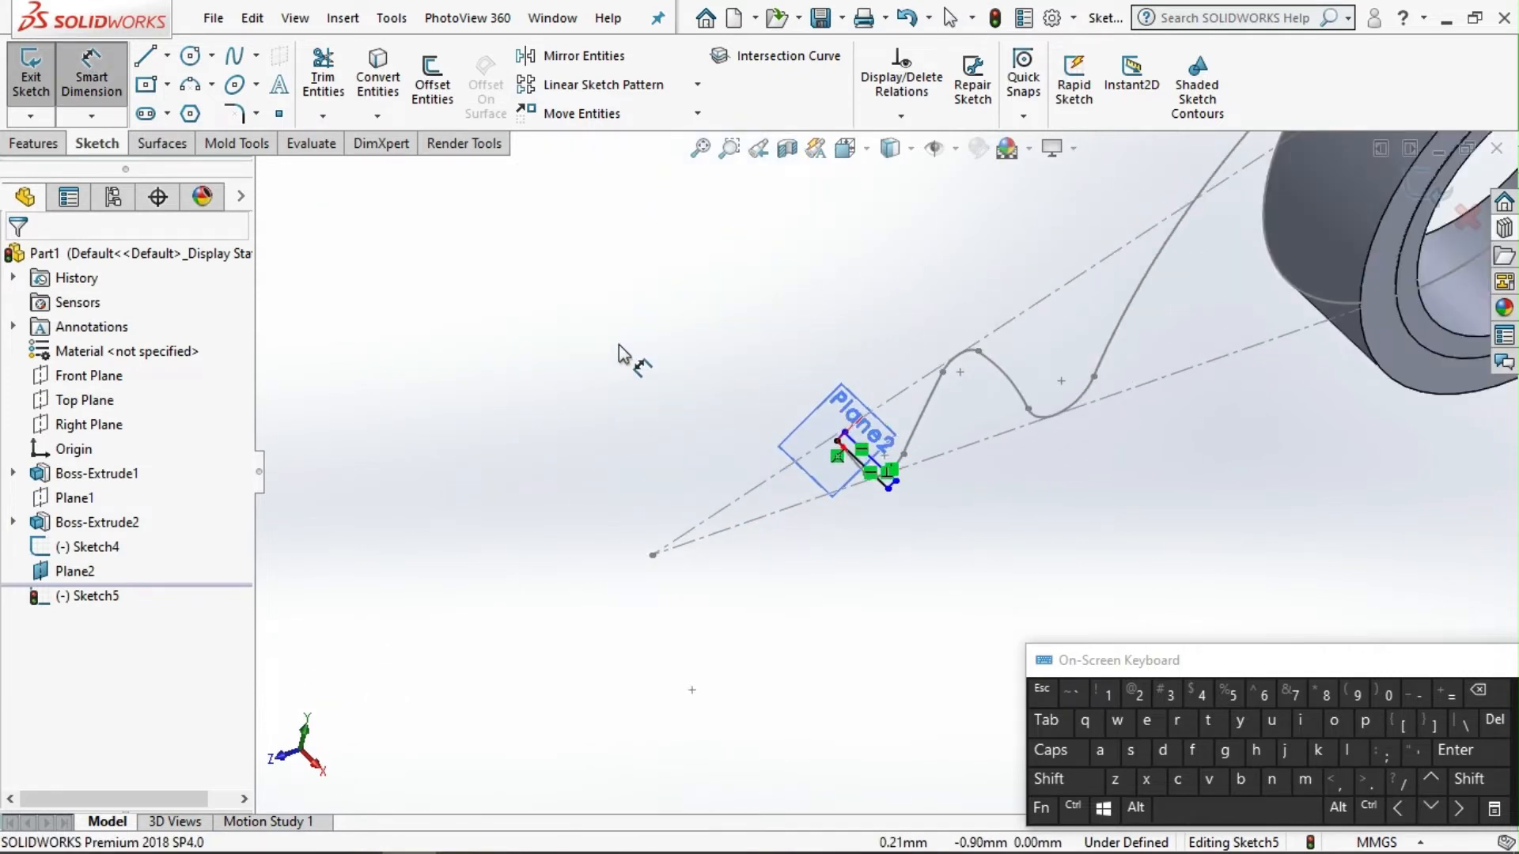
pyautogui.scroll(1, 822, 255)
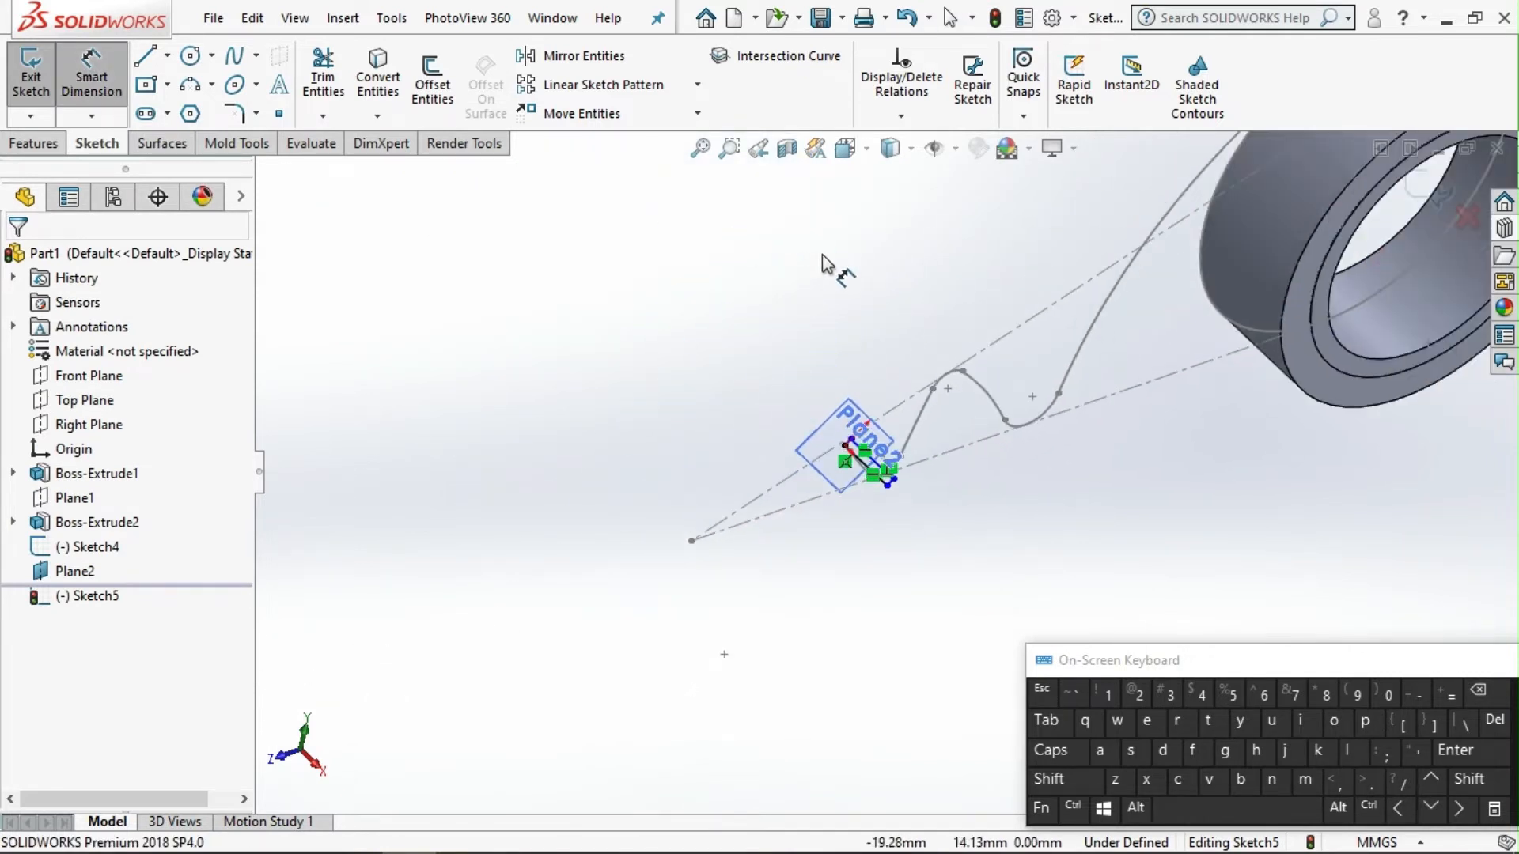
pyautogui.click(168, 55)
pyautogui.click(198, 111)
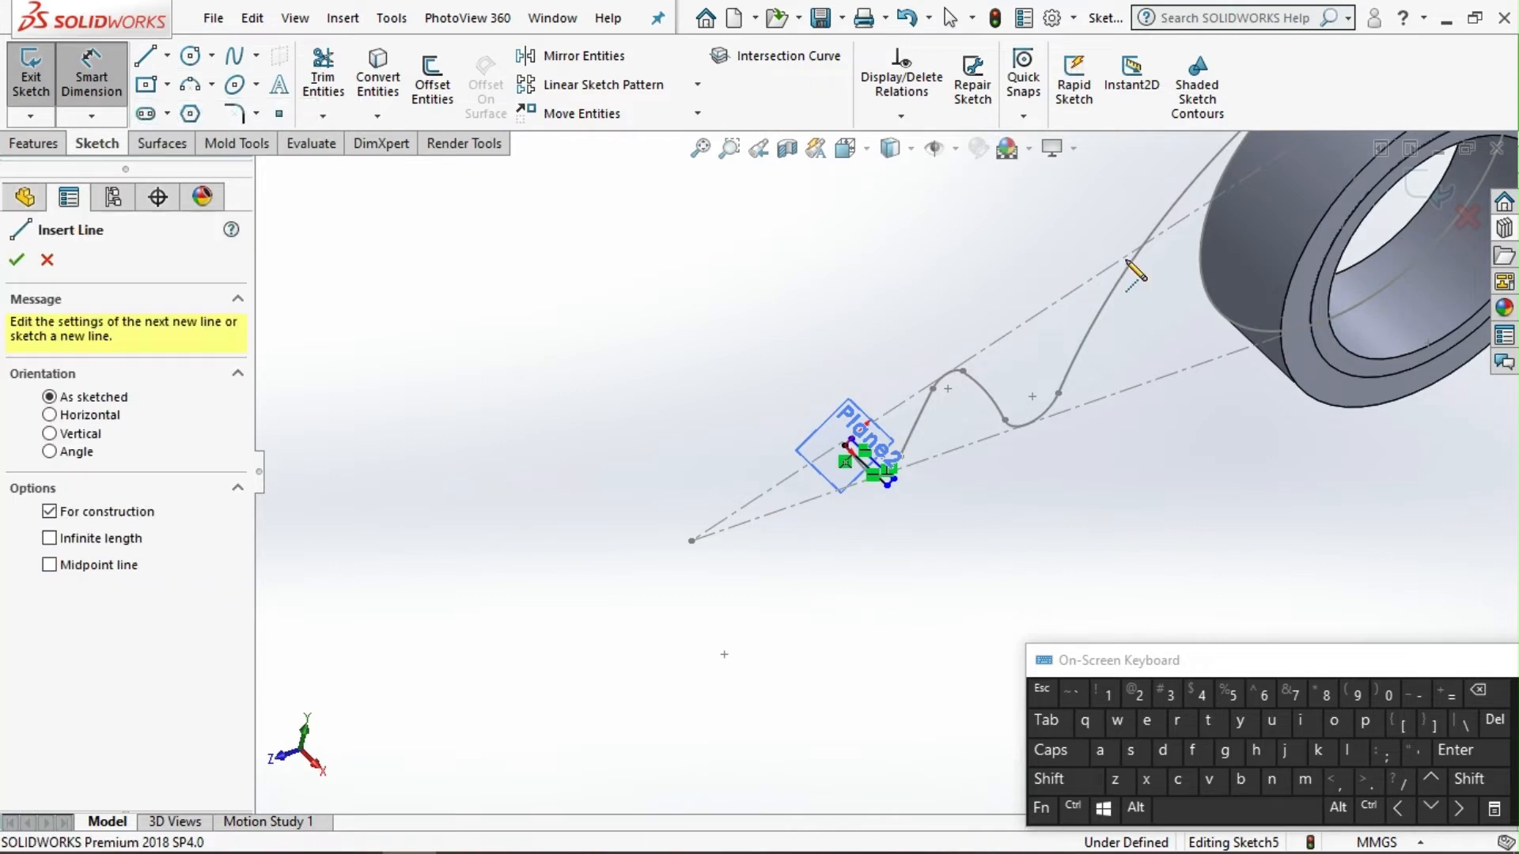
pyautogui.scroll(-3, 1208, 282)
pyautogui.click(1222, 279)
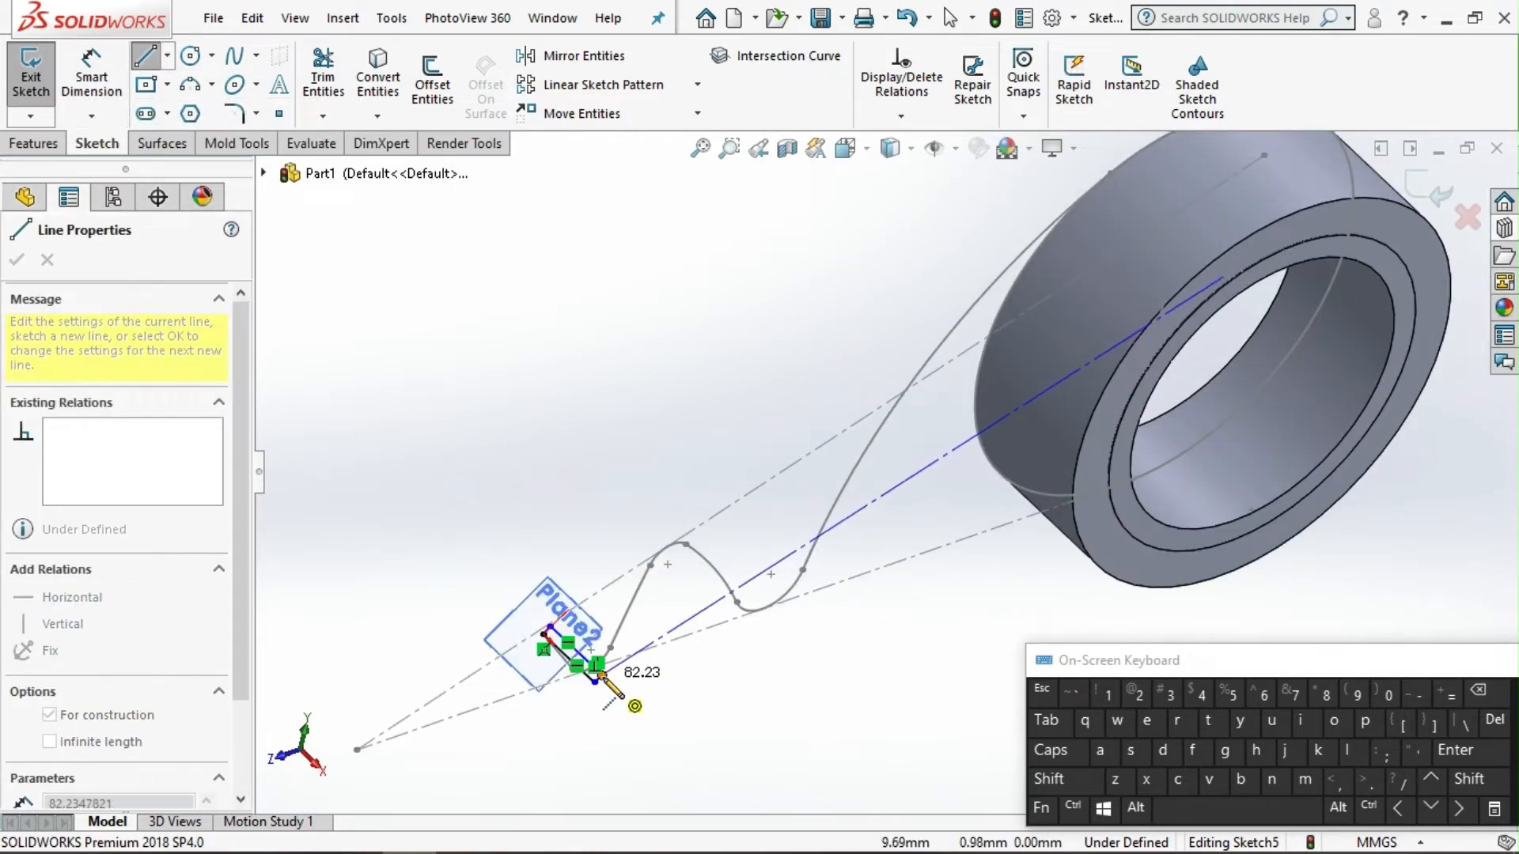
pyautogui.click(601, 674)
pyautogui.click(47, 260)
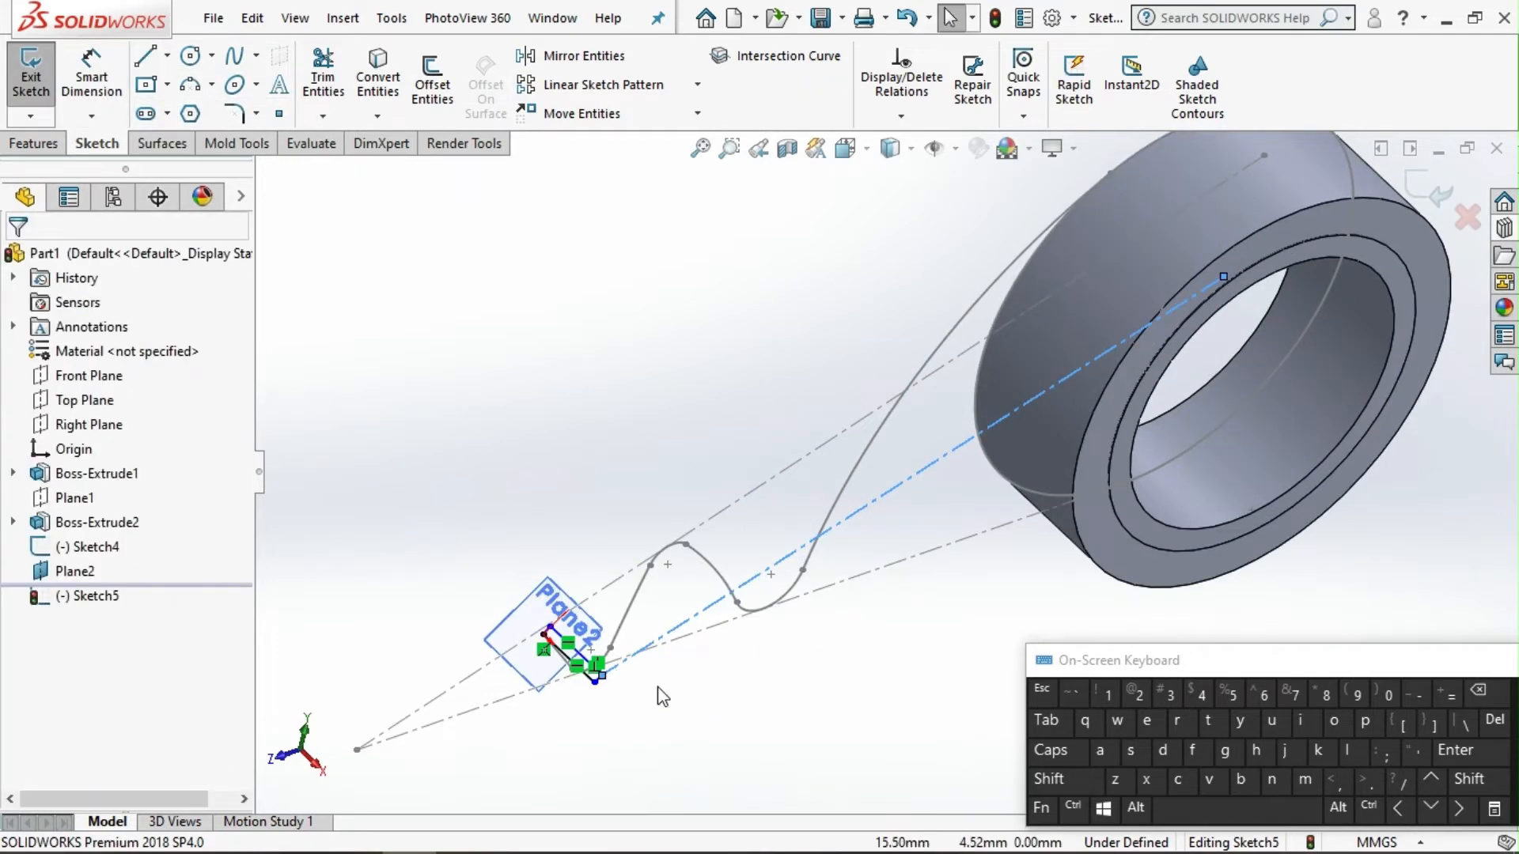
# Make the construction line collinear with the rectangle's outer short line.
pyautogui.scroll(-3, 648, 697)
pyautogui.click(663, 553)
pyautogui.scroll(-3, 642, 581)
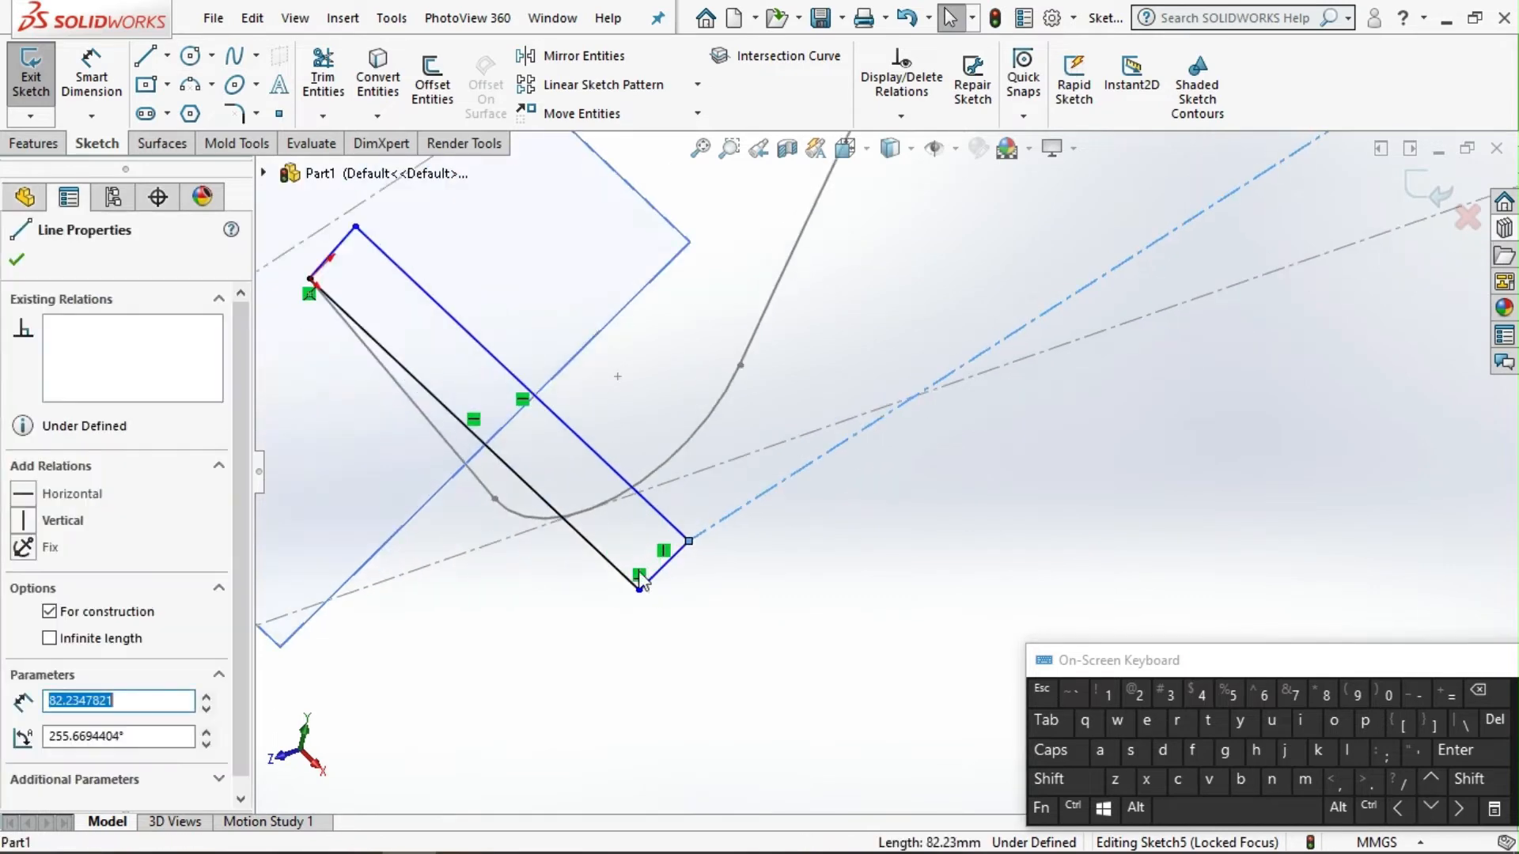
pyautogui.keyDown('ctrl'); pyautogui.click(736, 512); pyautogui.keyUp('ctrl')
pyautogui.click(79, 671)
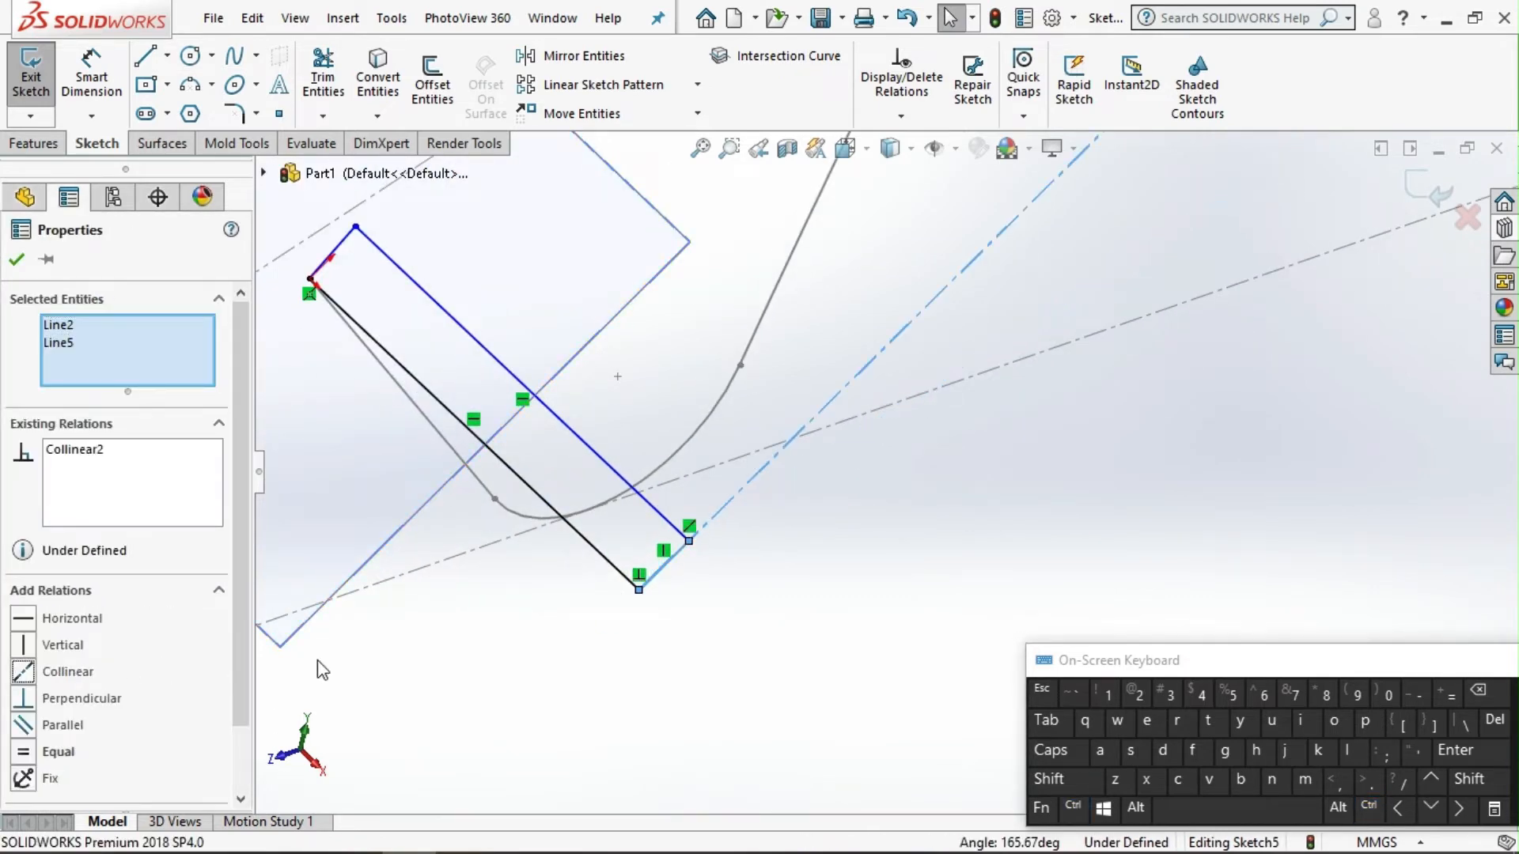
pyautogui.click(856, 487)
# Stretch the rectangle by its outer upper corner to about 13.5 mm long and 0.76 mm thick.
pyautogui.scroll(5, 856, 487)
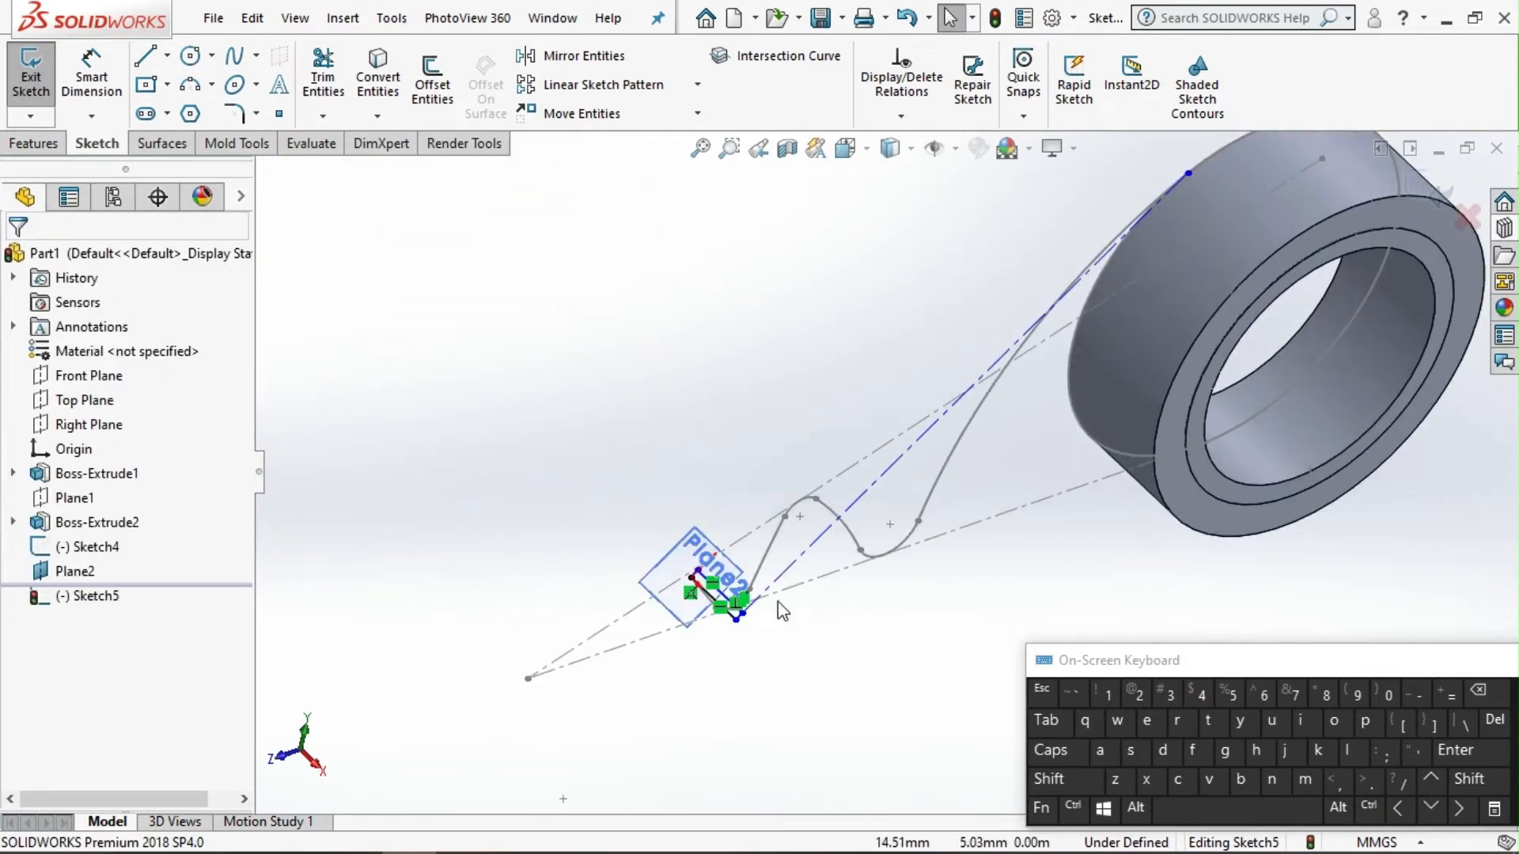
pyautogui.scroll(-5, 776, 601)
pyautogui.moveTo(655, 551); pyautogui.dragTo(743, 660)
pyautogui.scroll(6, 855, 514)
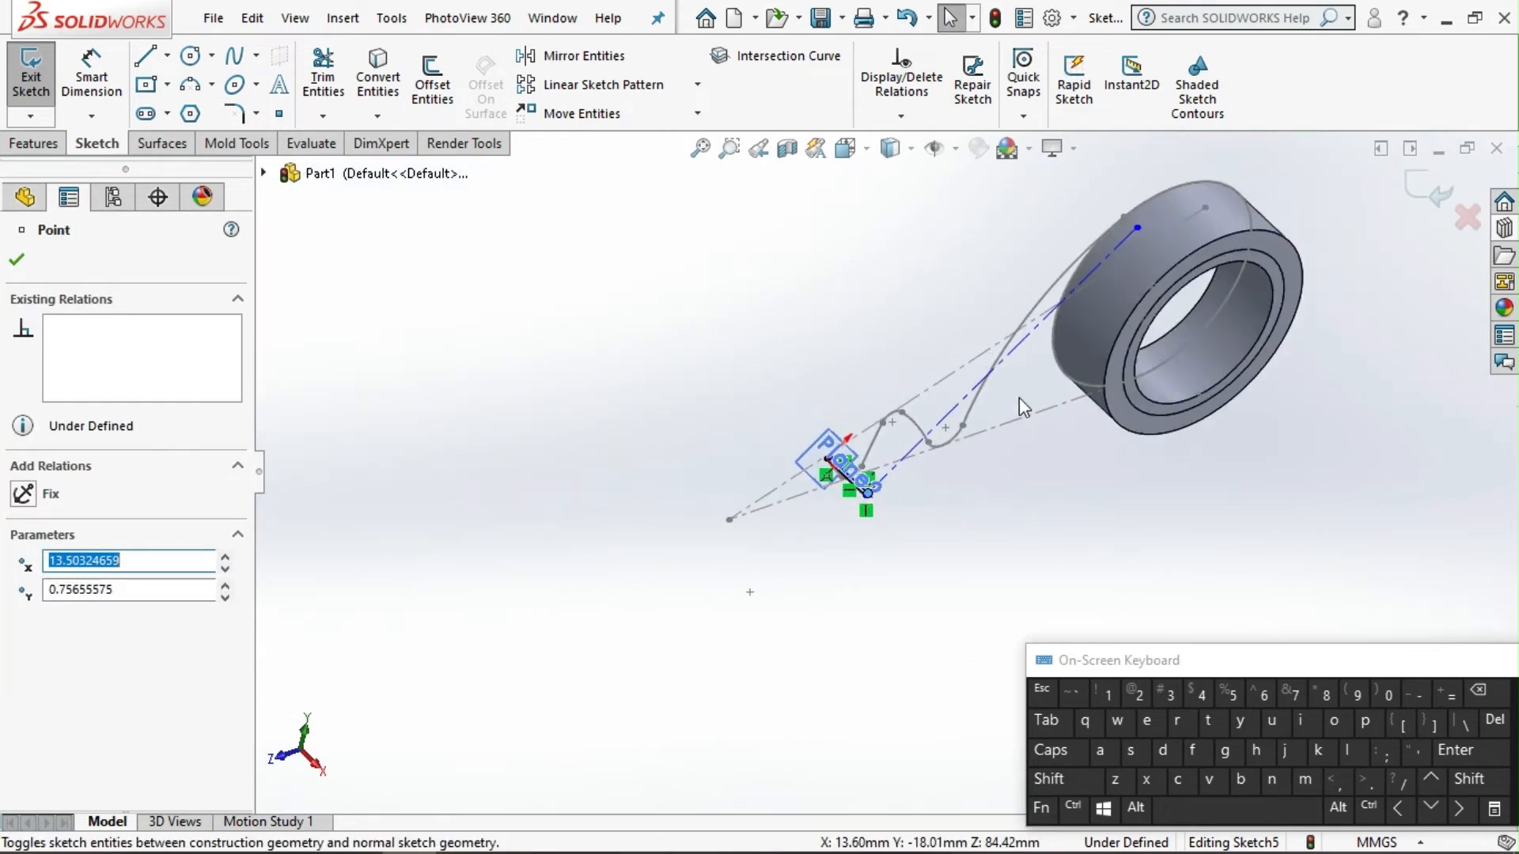
# Convert the ring's outer circular edge into the profile sketch and make the resulting line construction geometry.
pyautogui.moveTo(1020, 397)
pyautogui.mouseDown(button='middle')
pyautogui.moveTo(963, 458)
pyautogui.moveTo(954, 437)
pyautogui.mouseUp(button='middle')
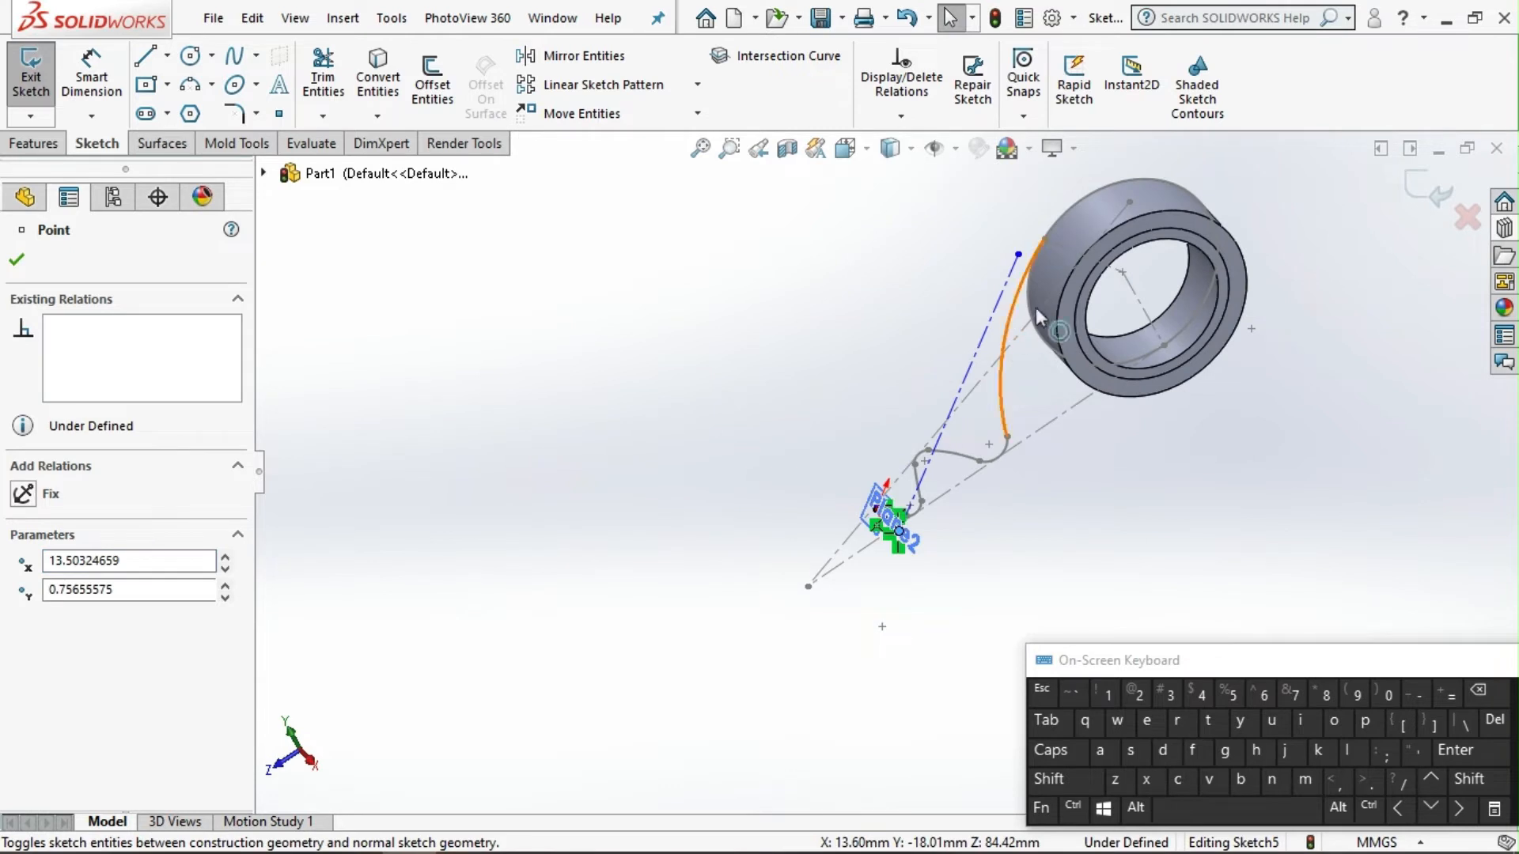
pyautogui.click(1061, 292)
pyautogui.click(378, 79)
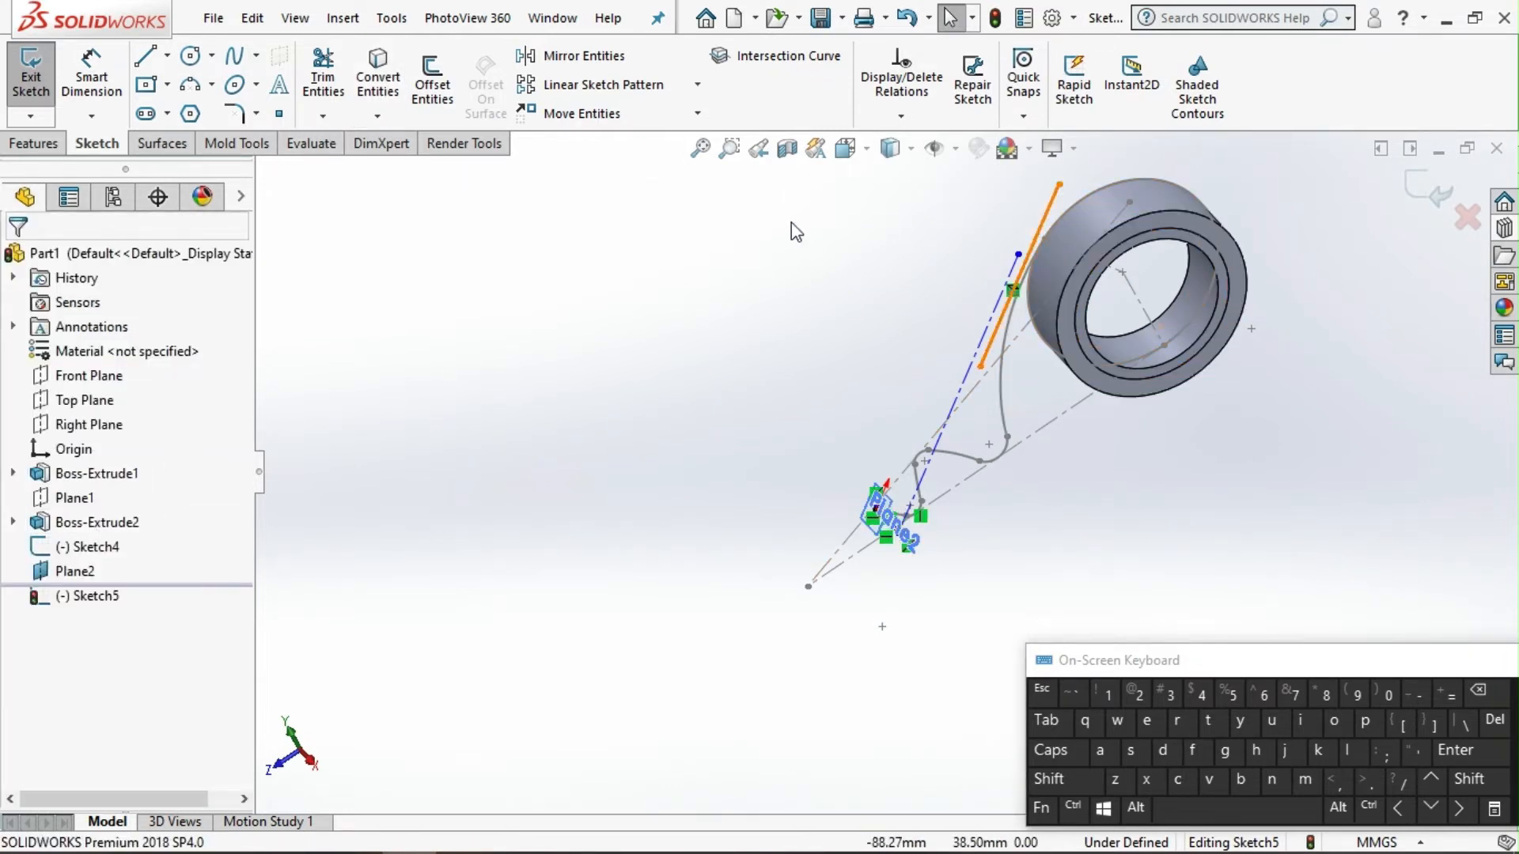
pyautogui.click(1043, 219)
pyautogui.click(76, 613)
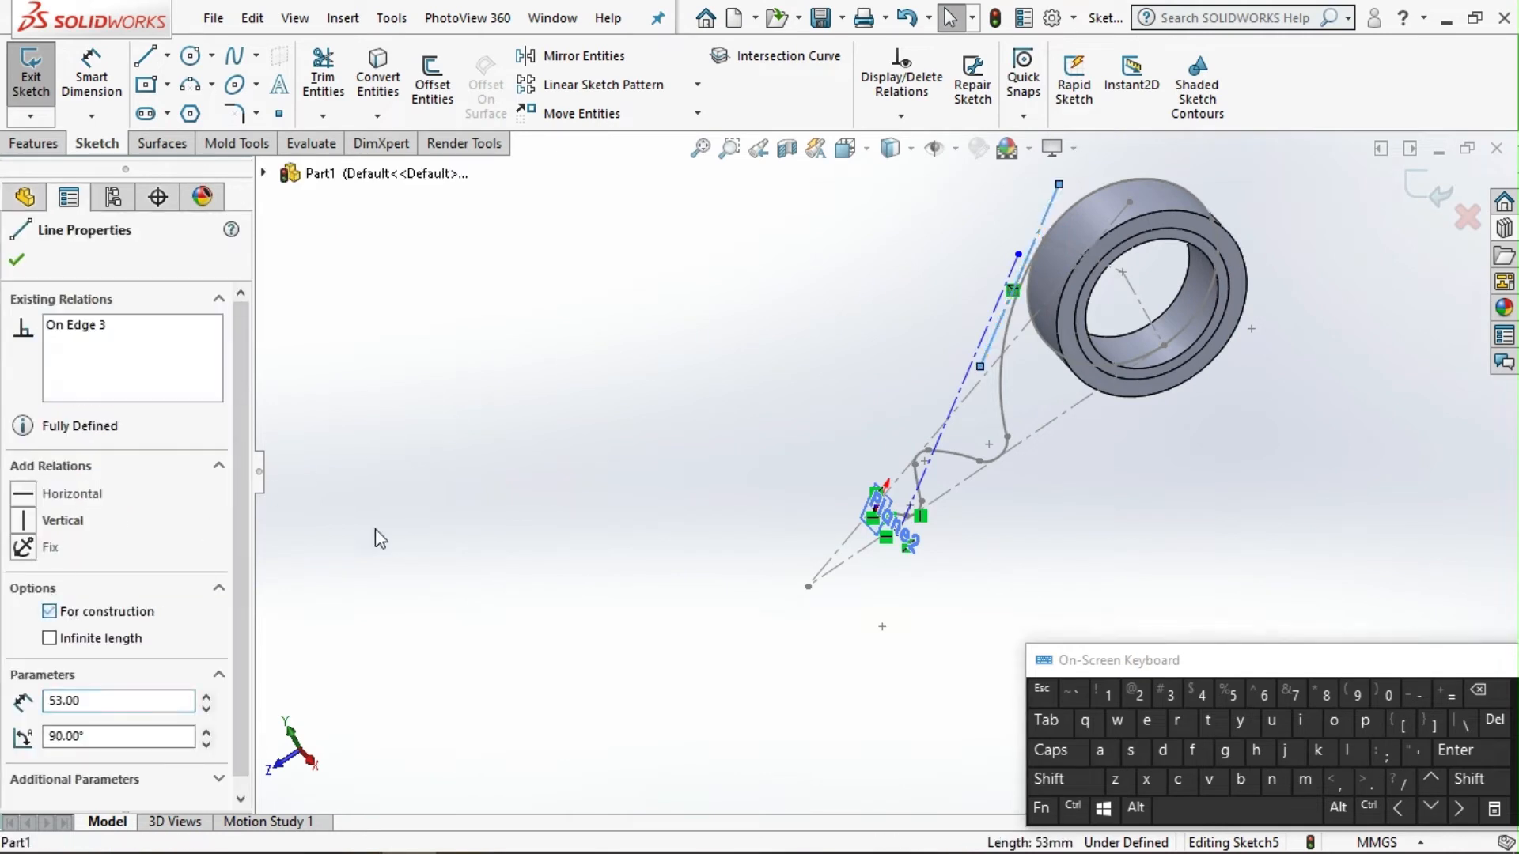
# Make the profile's construction line collinear with the line converted from the ring's edge.
pyautogui.scroll(-2, 1036, 282)
pyautogui.click(936, 316)
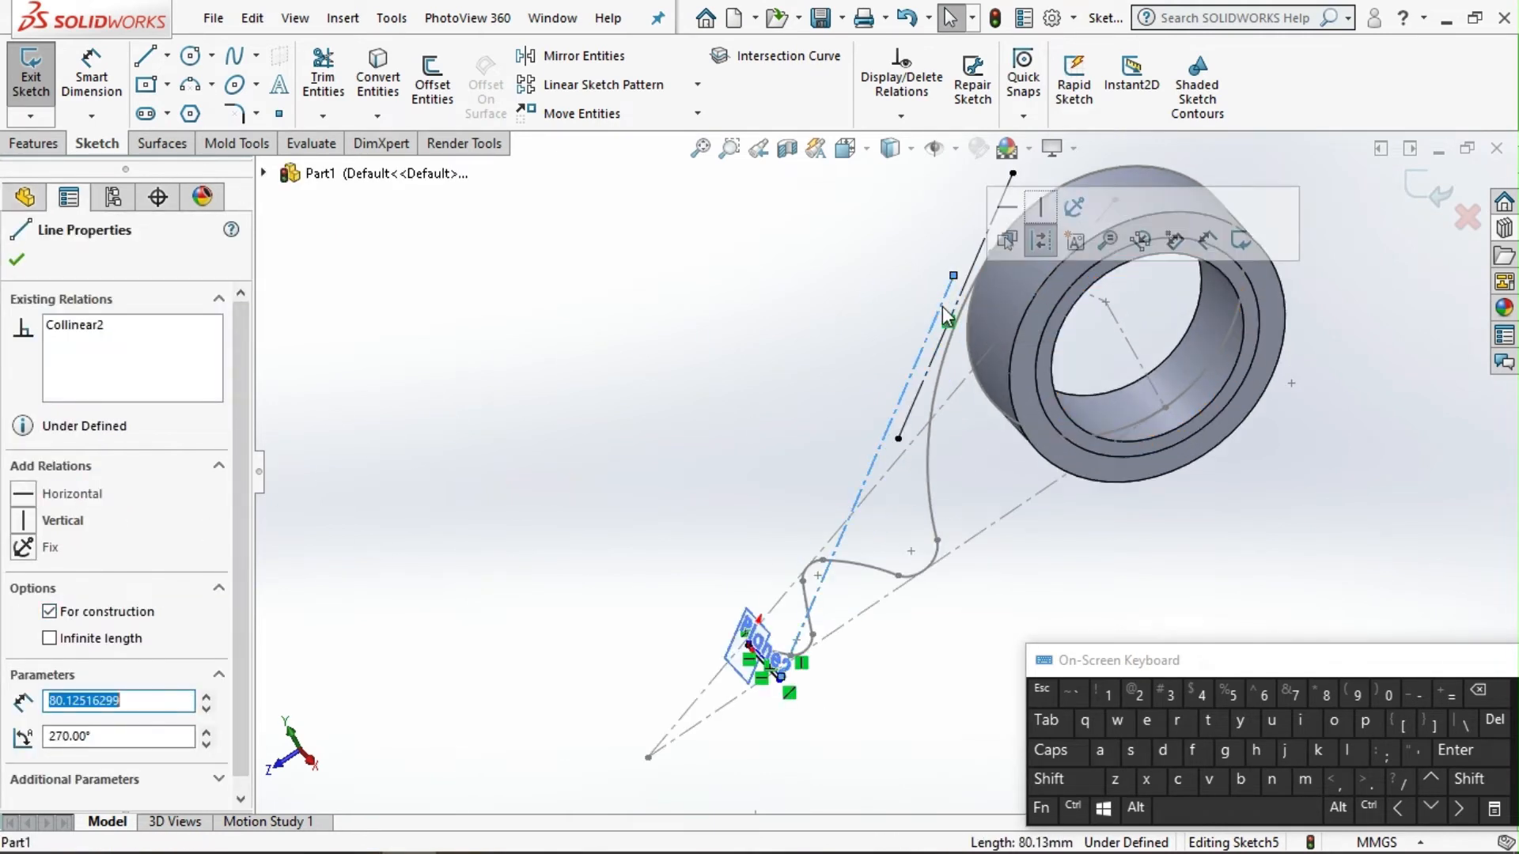
pyautogui.keyDown('ctrl'); pyautogui.click(929, 363); pyautogui.keyUp('ctrl')
pyautogui.click(67, 671)
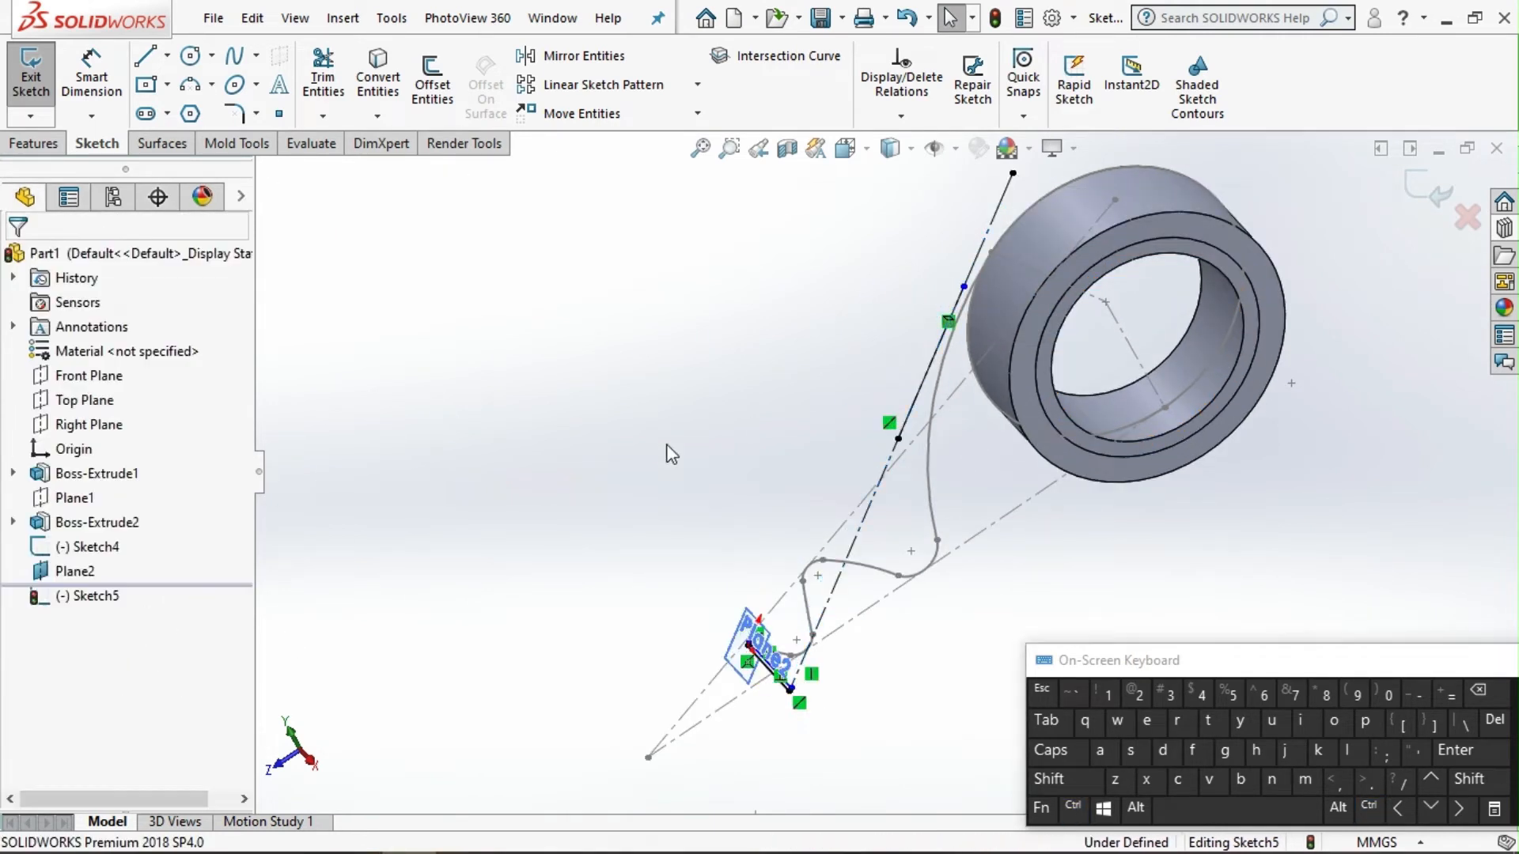
# Dimension the rectangle's outer short line as 0.2 mm.
pyautogui.scroll(-3, 756, 653)
pyautogui.click(94, 79)
pyautogui.scroll(-3, 779, 691)
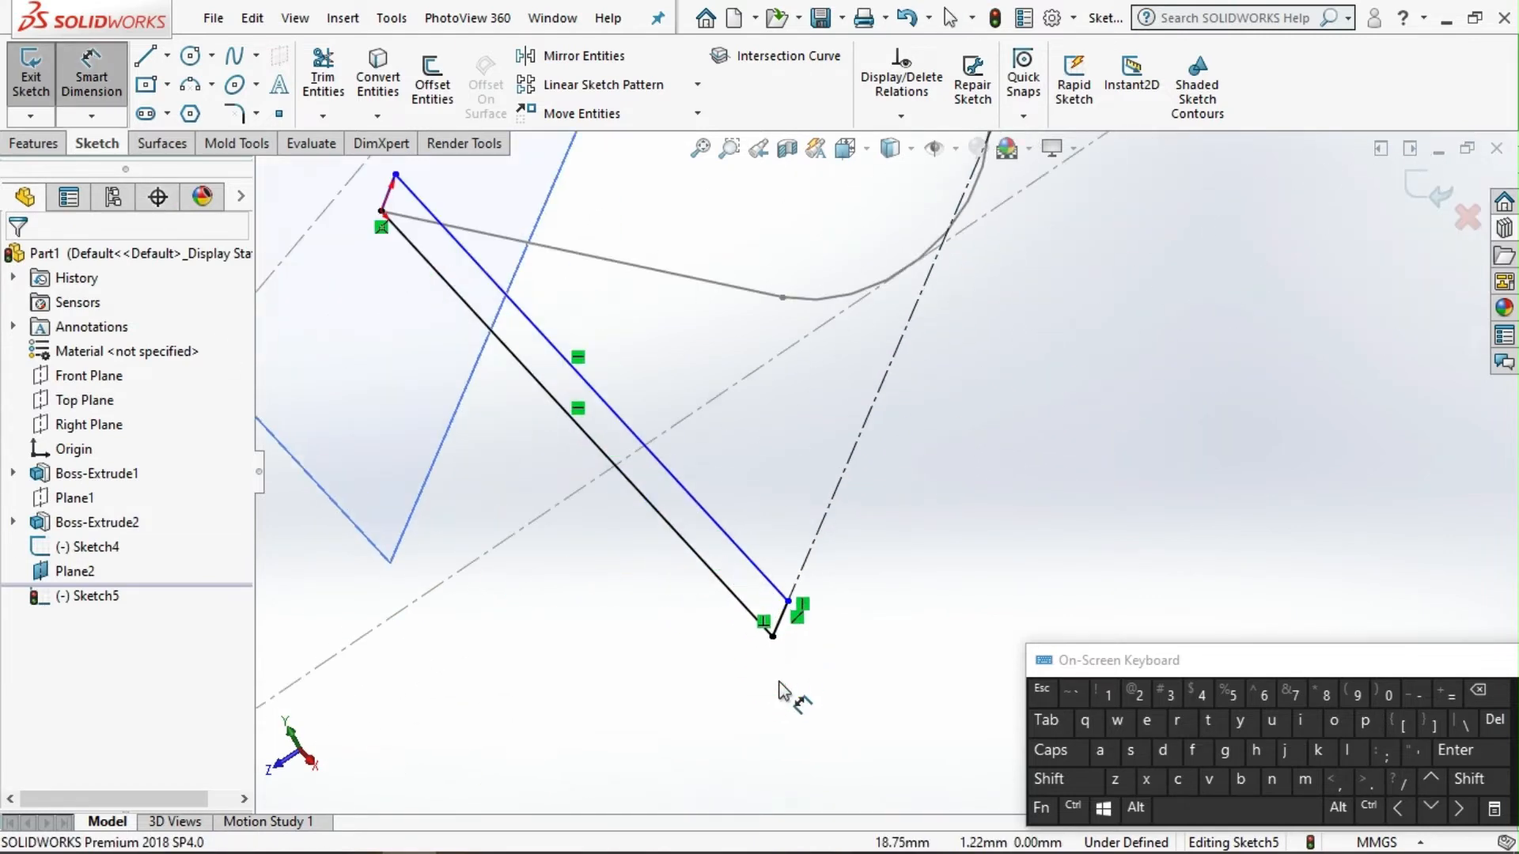
pyautogui.click(784, 616)
pyautogui.click(832, 655)
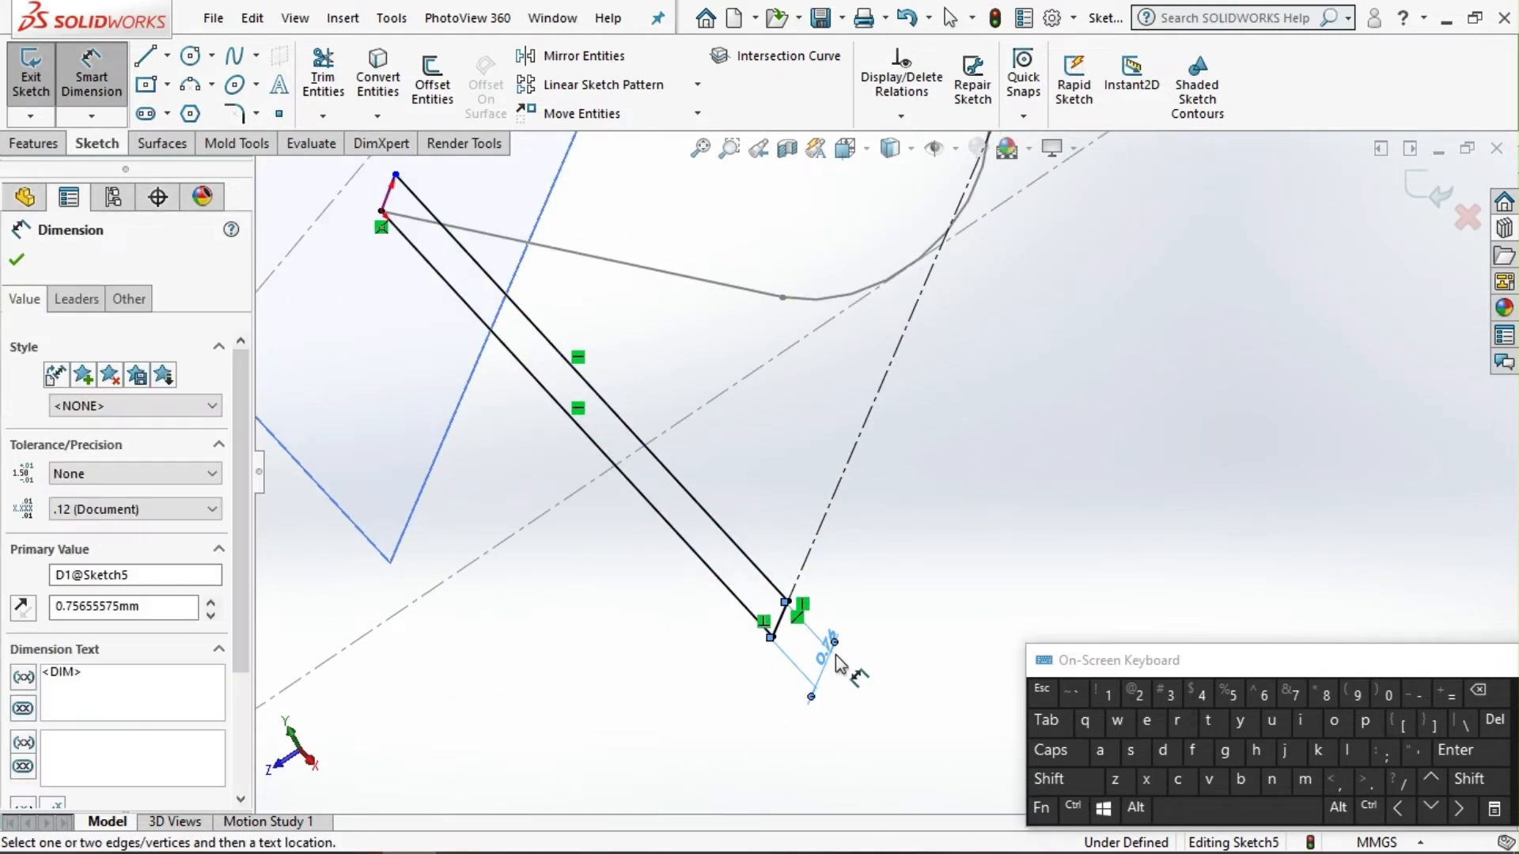
pyautogui.write('0.2')
pyautogui.press('Return')
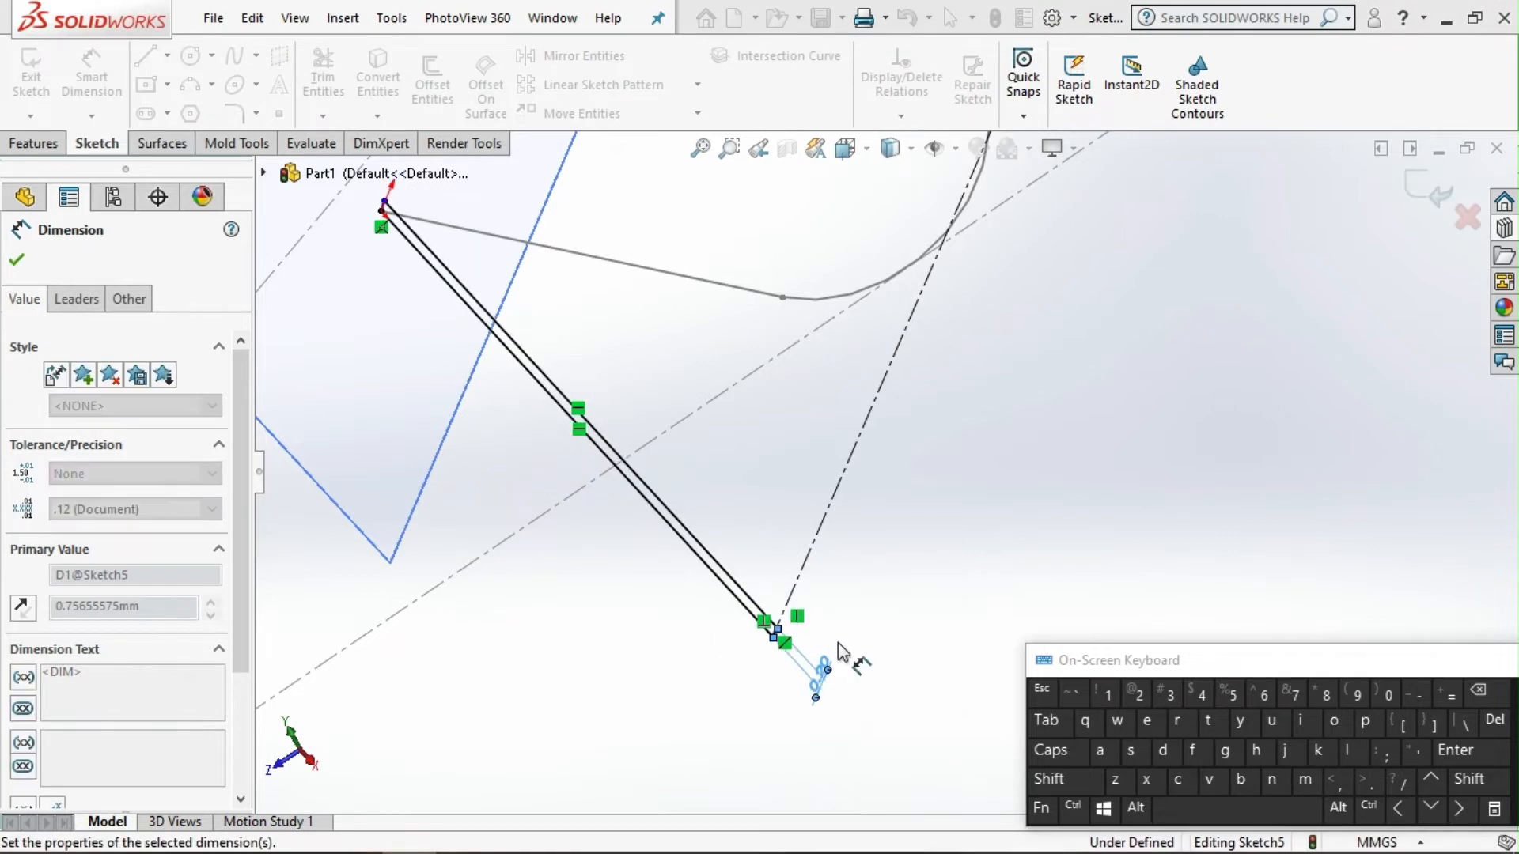
pyautogui.scroll(2, 860, 595)
pyautogui.scroll(-8, 508, 272)
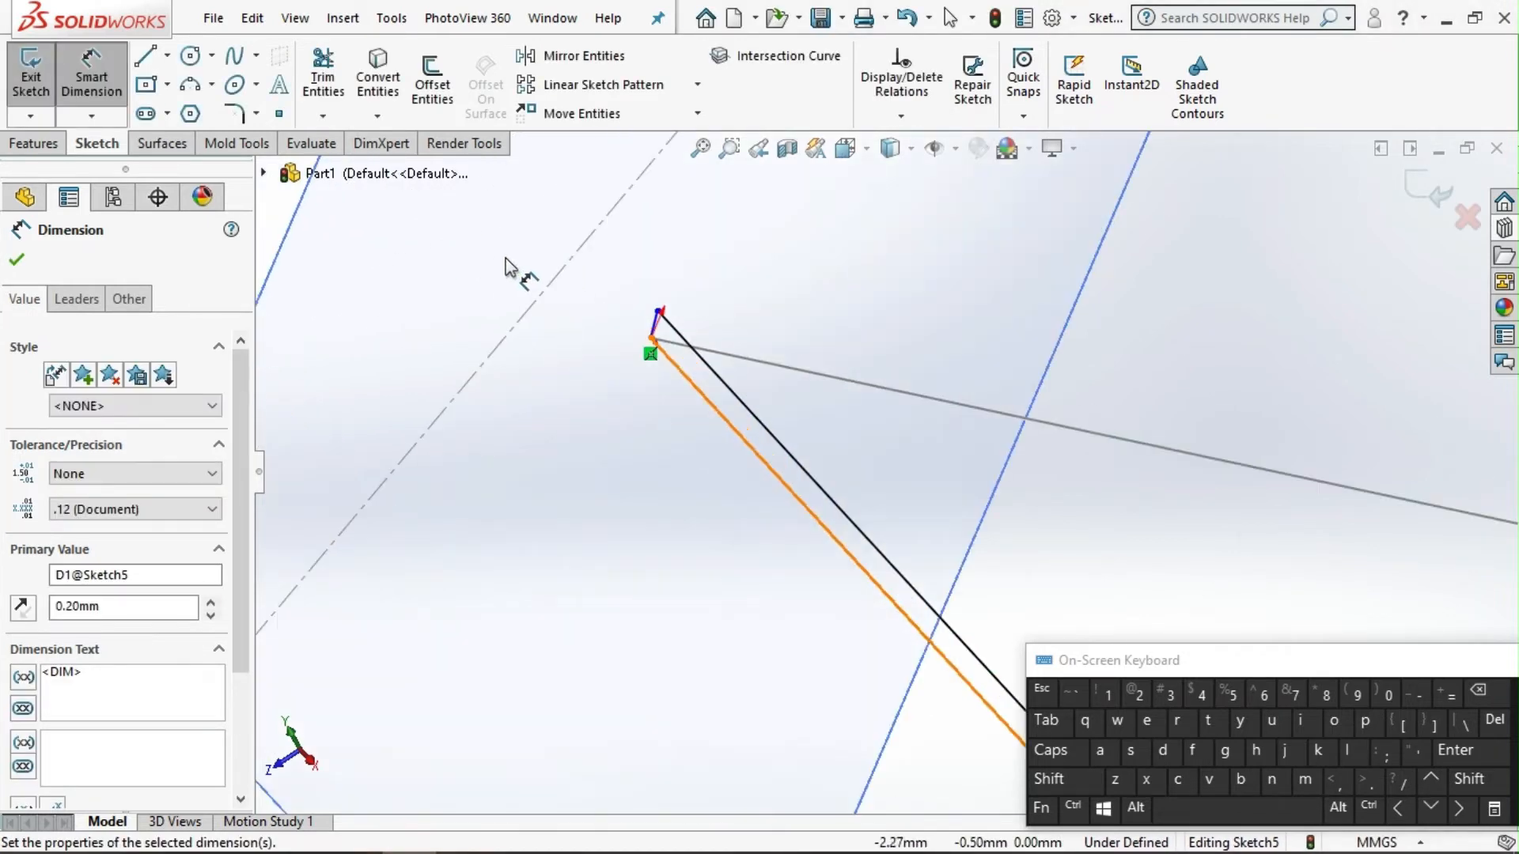
pyautogui.click(30, 261)
pyautogui.press('Escape')
# Make the rectangle's short line at the path's free end vertical and exit the sketch.
pyautogui.click(904, 445)
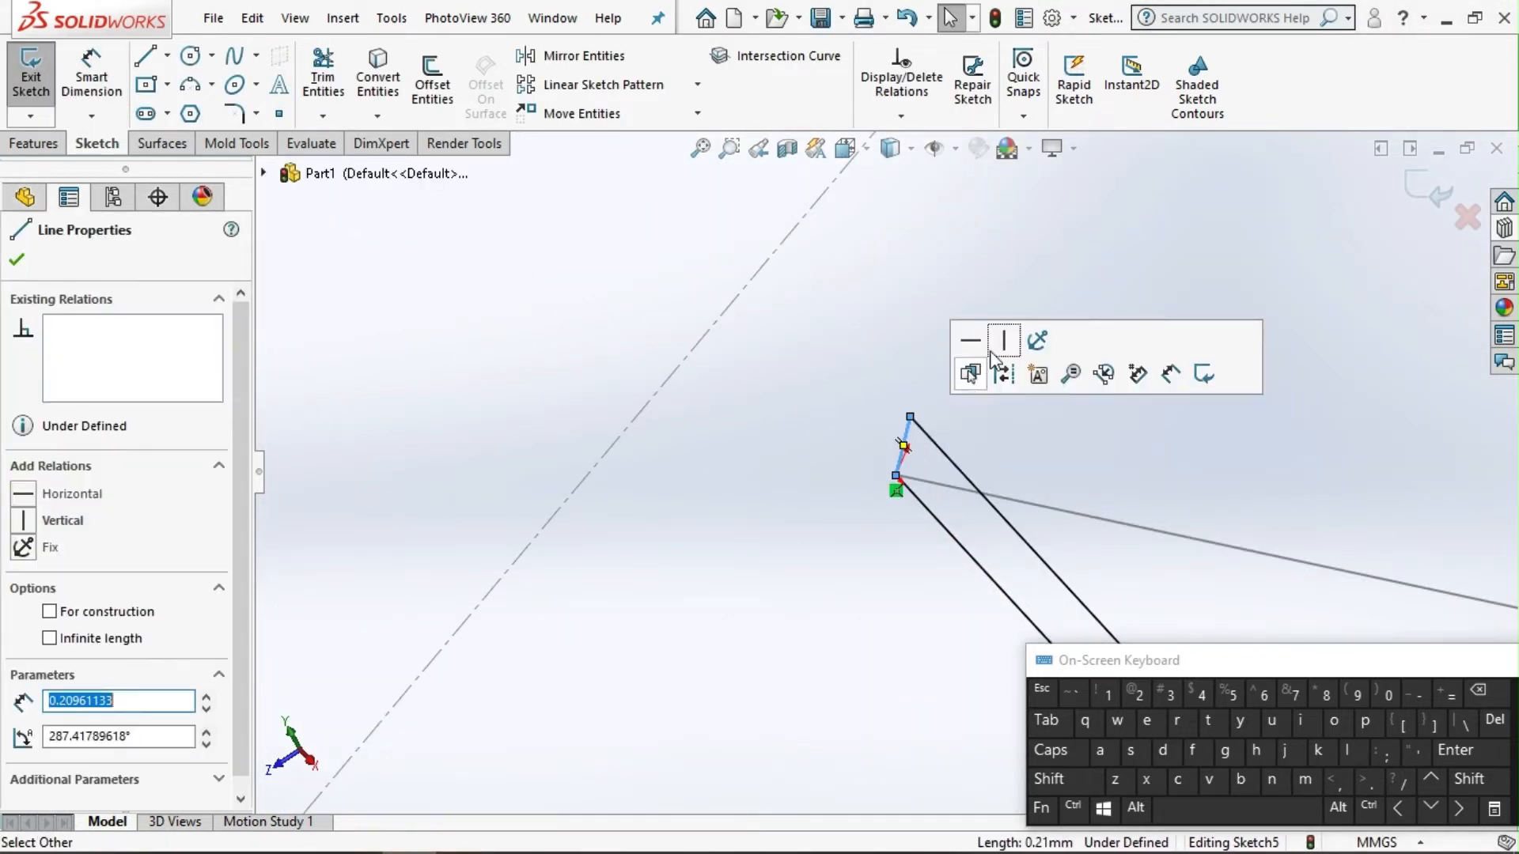
pyautogui.click(1001, 342)
pyautogui.scroll(6, 797, 382)
pyautogui.click(630, 498)
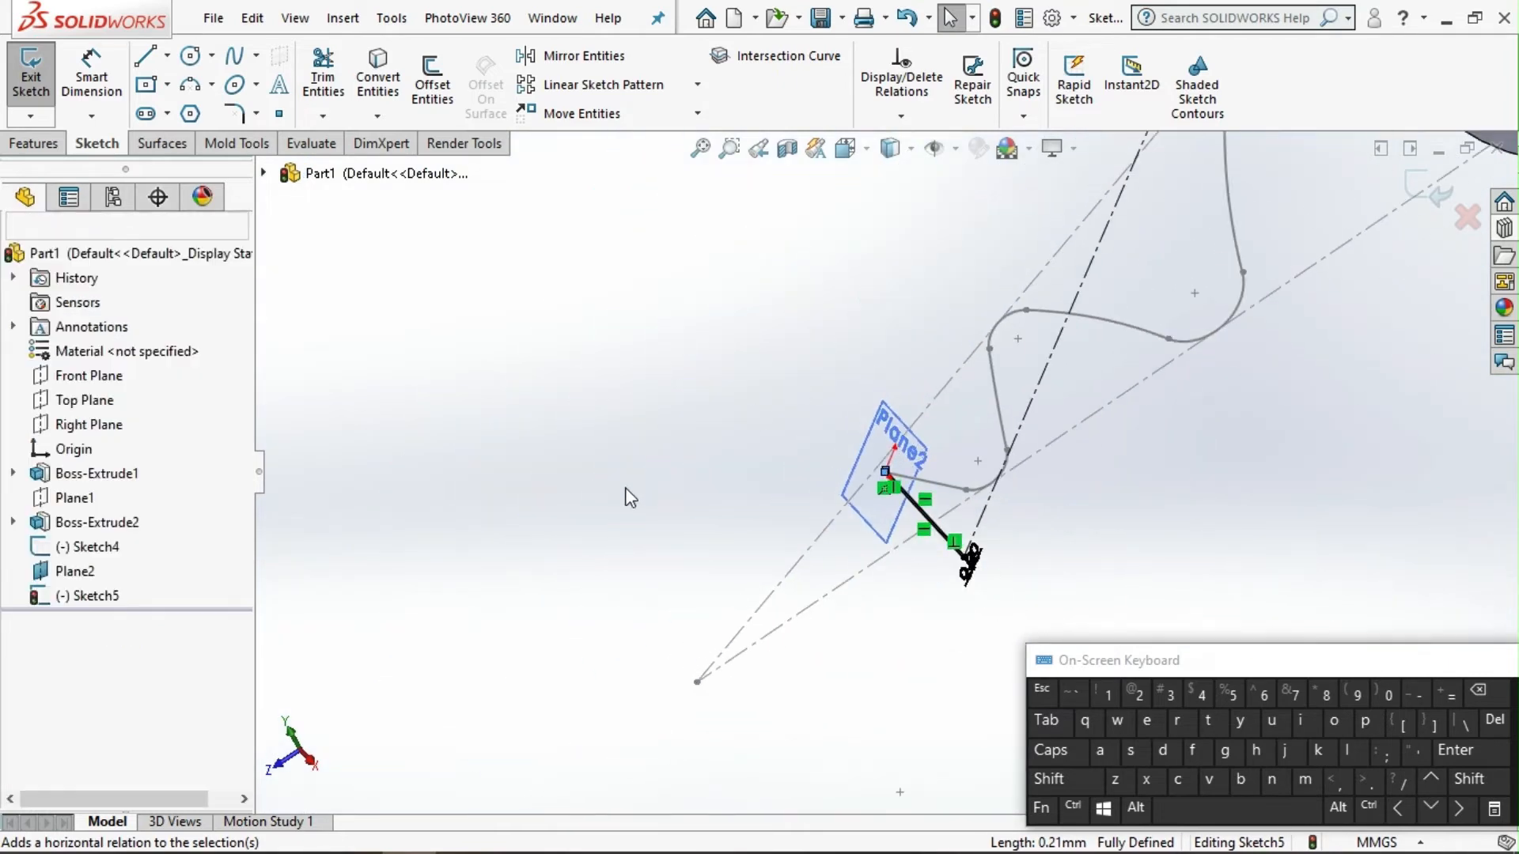
pyautogui.moveTo(840, 518); pyautogui.dragTo(886, 473, button='middle')
pyautogui.scroll(5, 886, 473)
pyautogui.scroll(-1, 1211, 260)
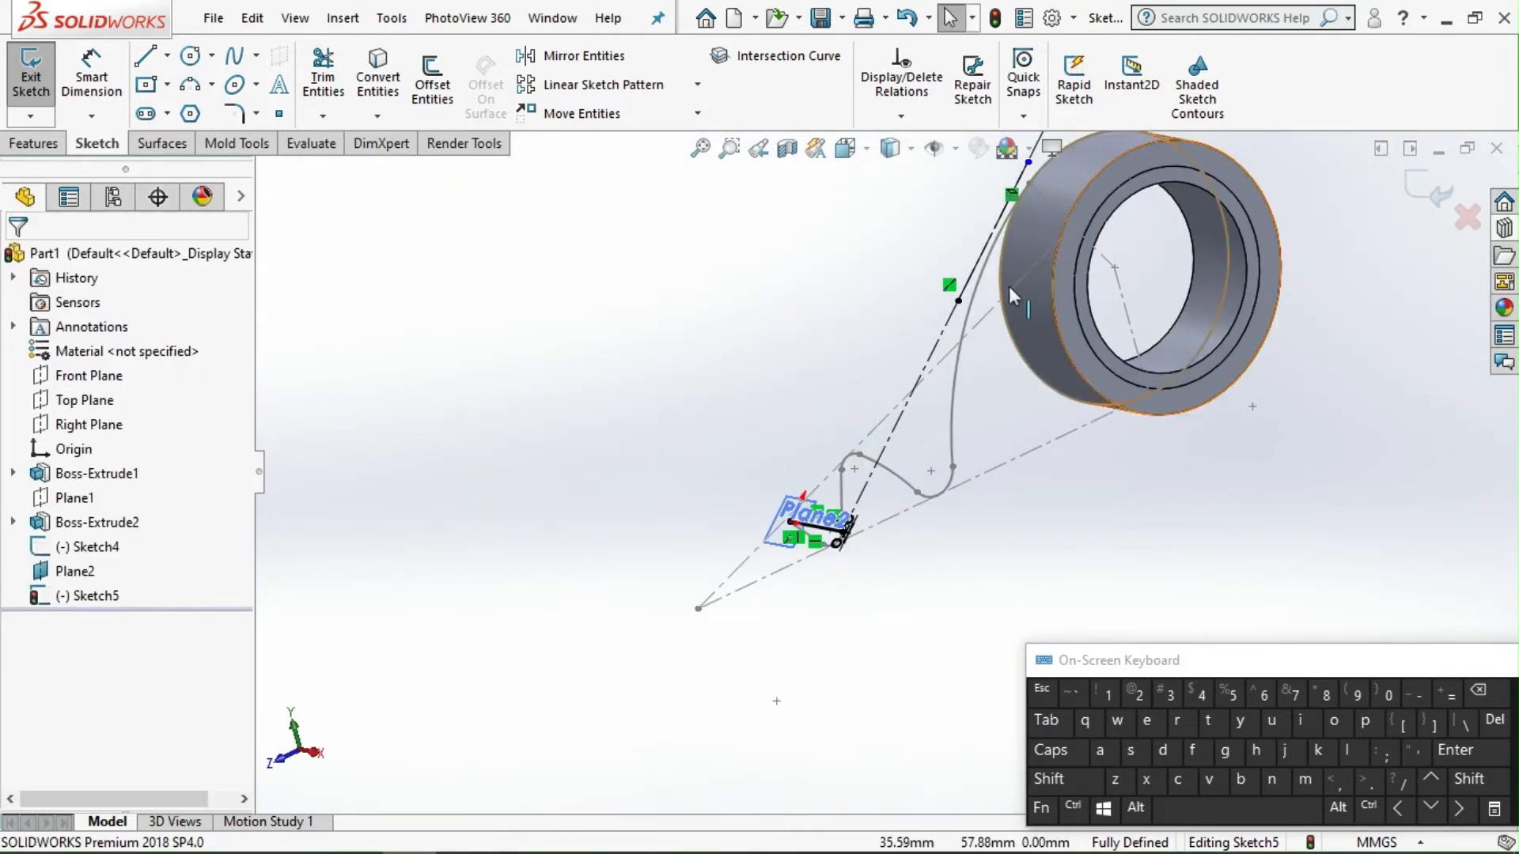
pyautogui.click(1430, 192)
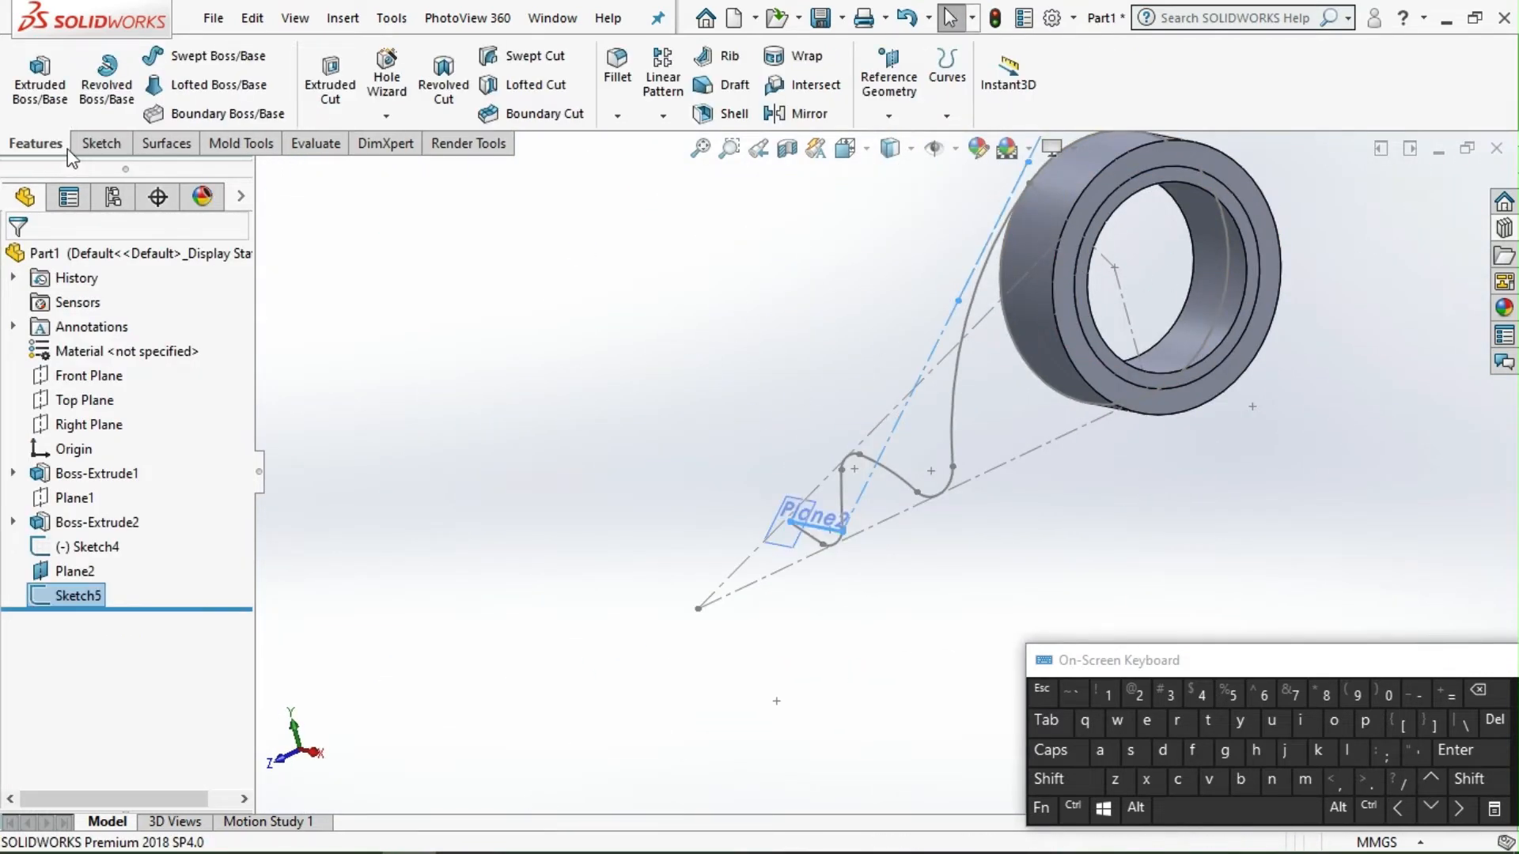
# Create a swept boss from the thin rectangular profile along the wavy open path up to the ring.
pyautogui.click(212, 66)
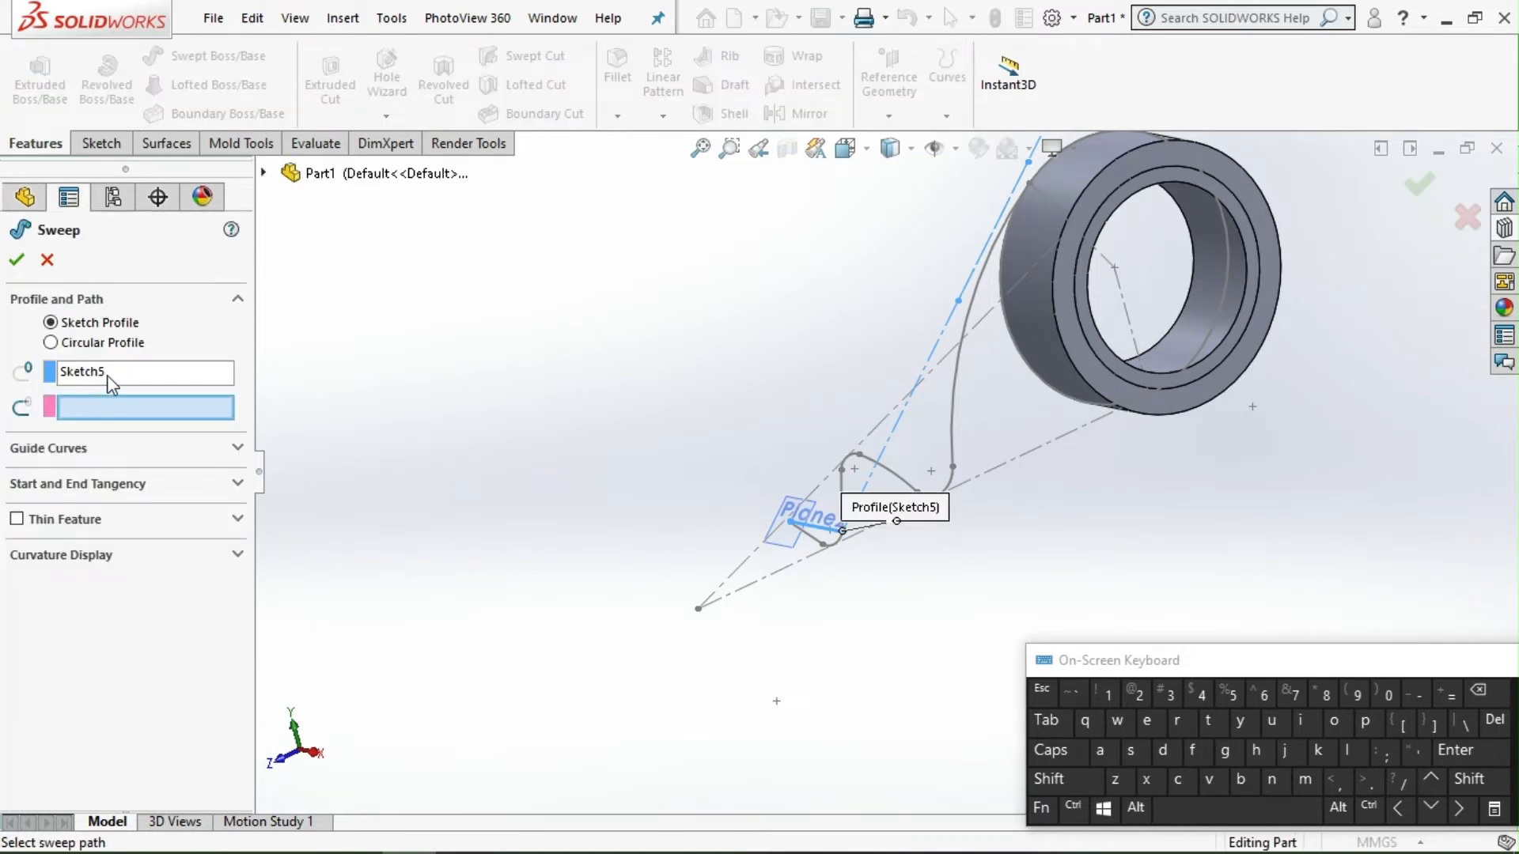
pyautogui.click(107, 375)
pyautogui.scroll(-5, 894, 491)
pyautogui.click(671, 549)
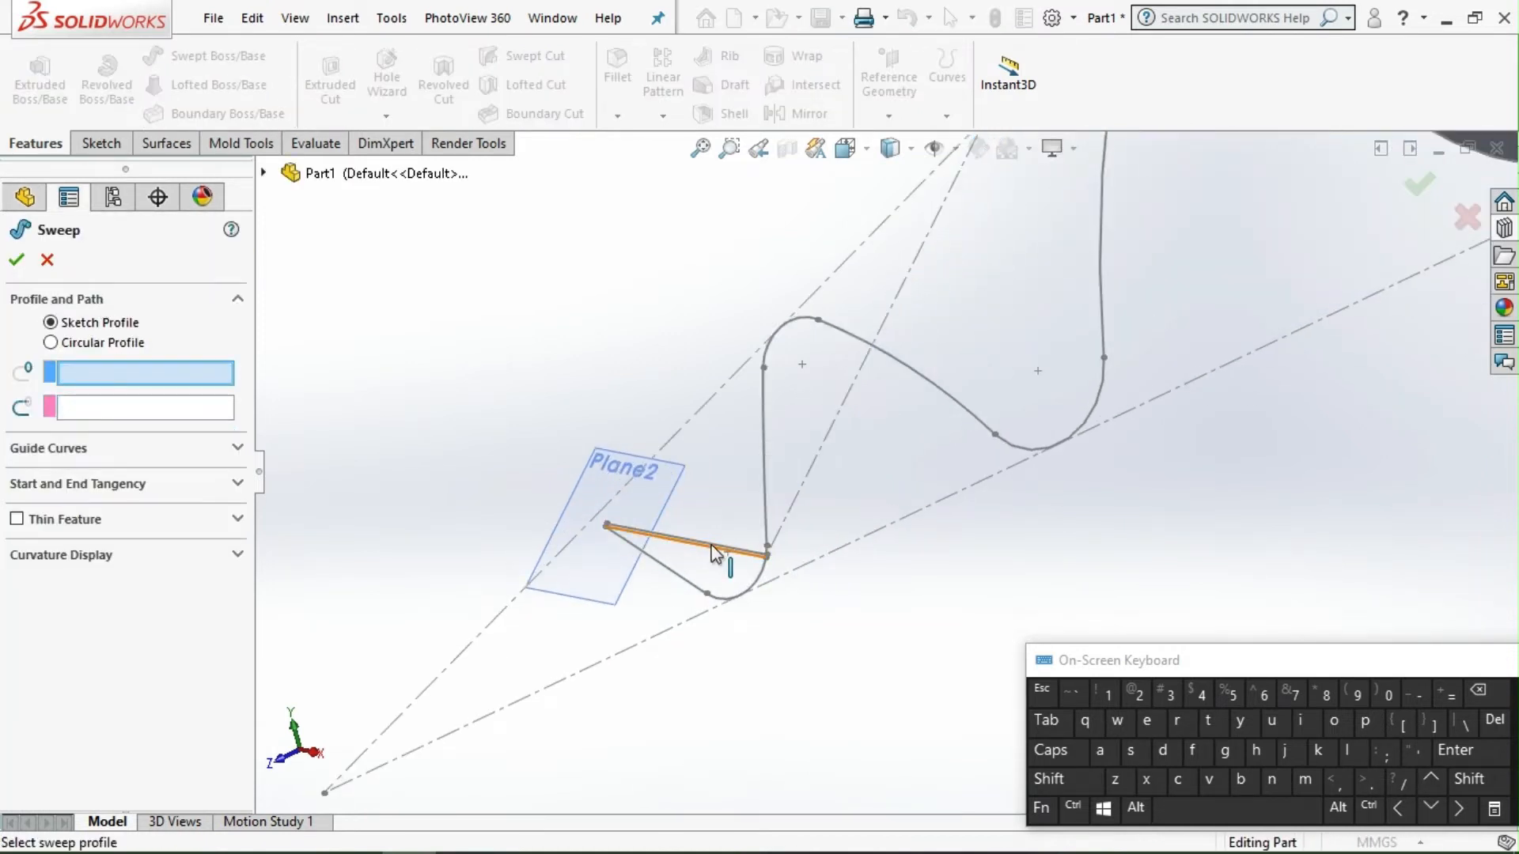
pyautogui.click(714, 552)
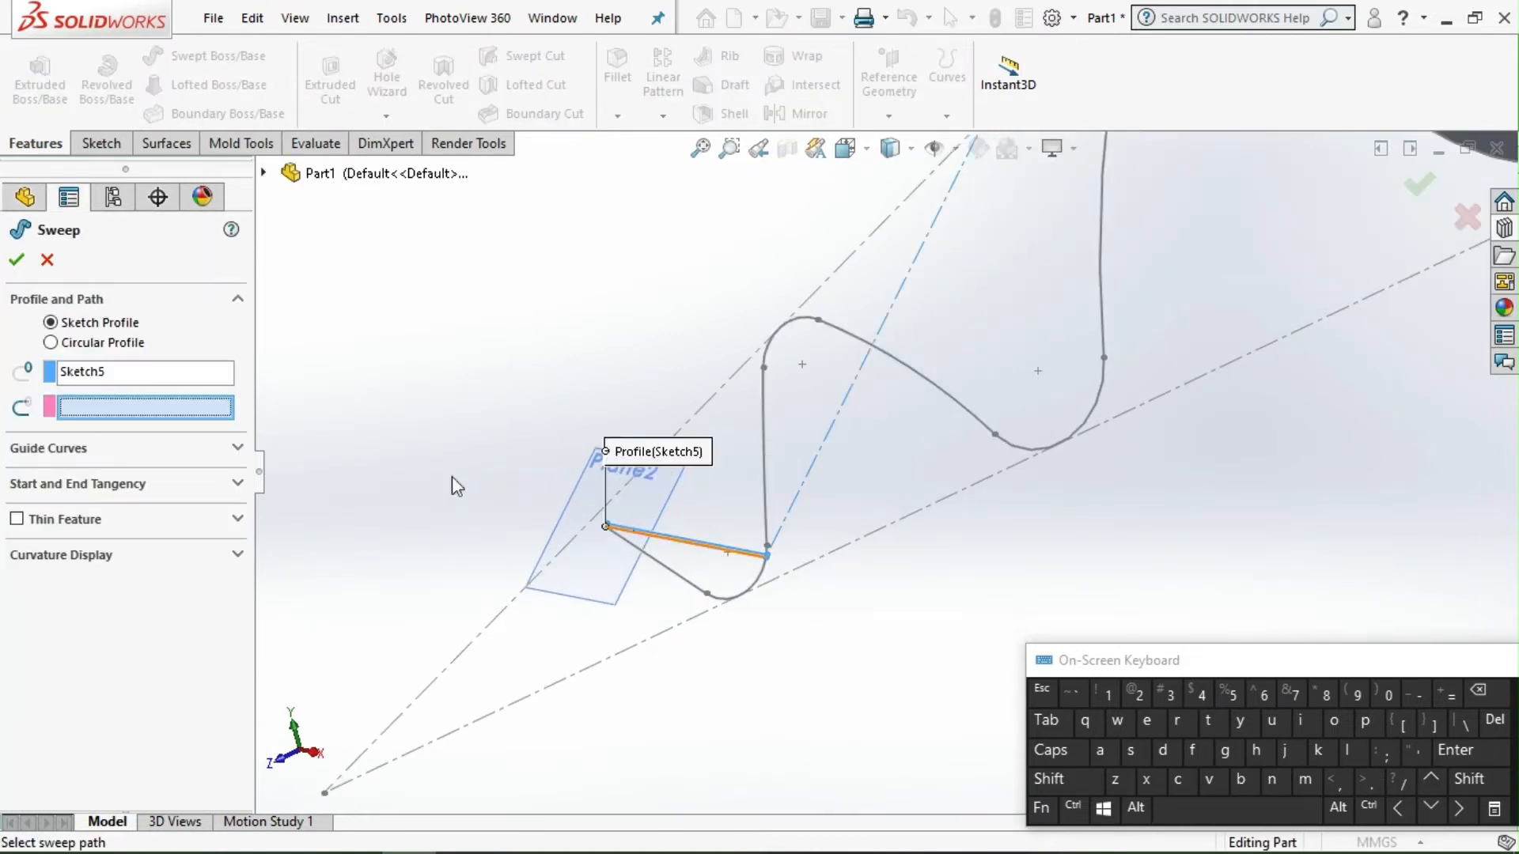
pyautogui.click(657, 564)
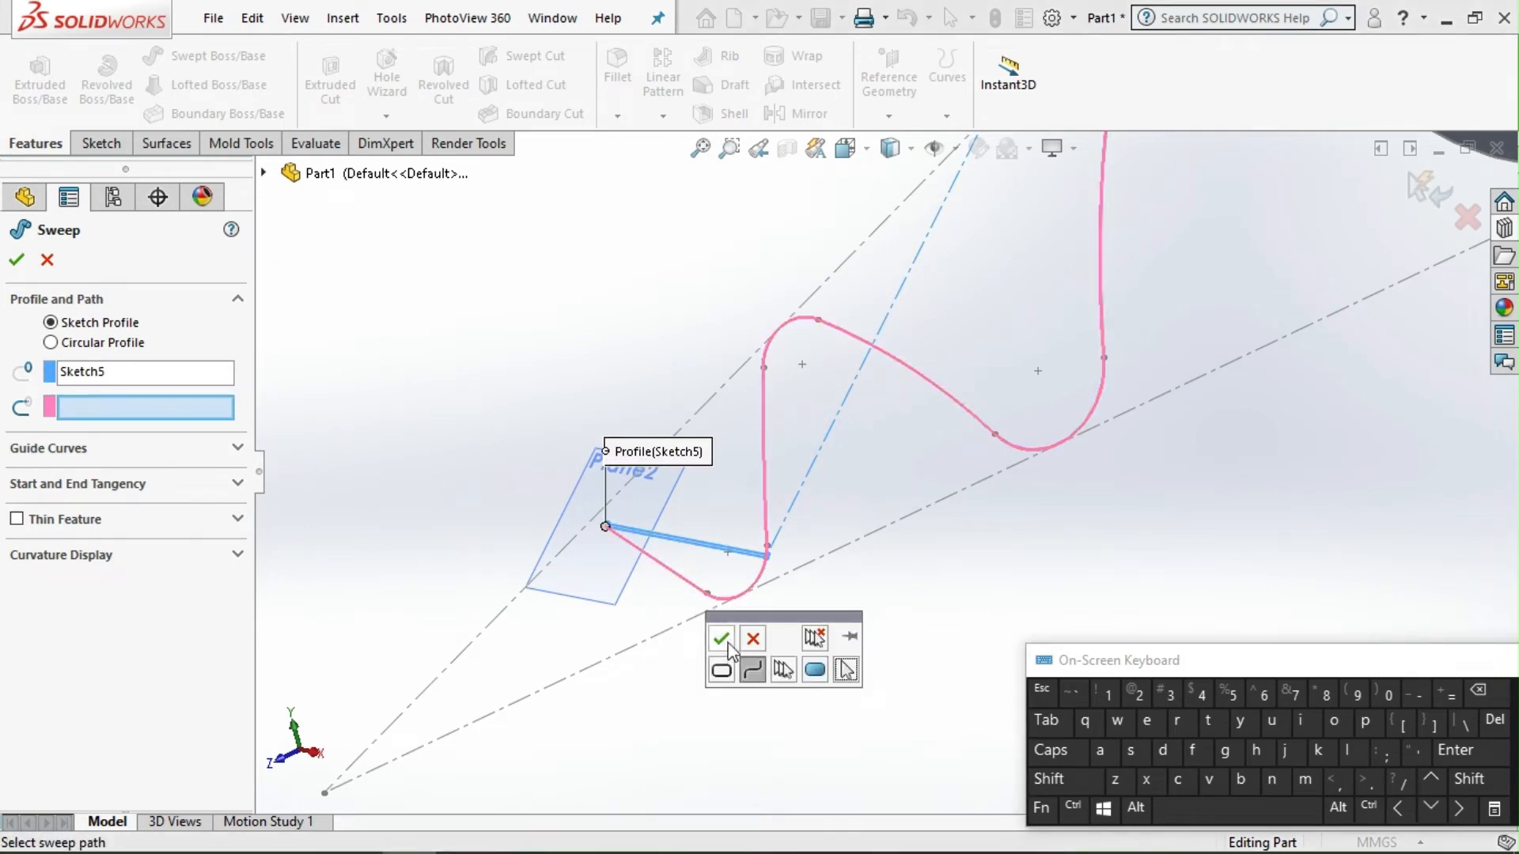
pyautogui.click(728, 645)
pyautogui.scroll(5, 514, 451)
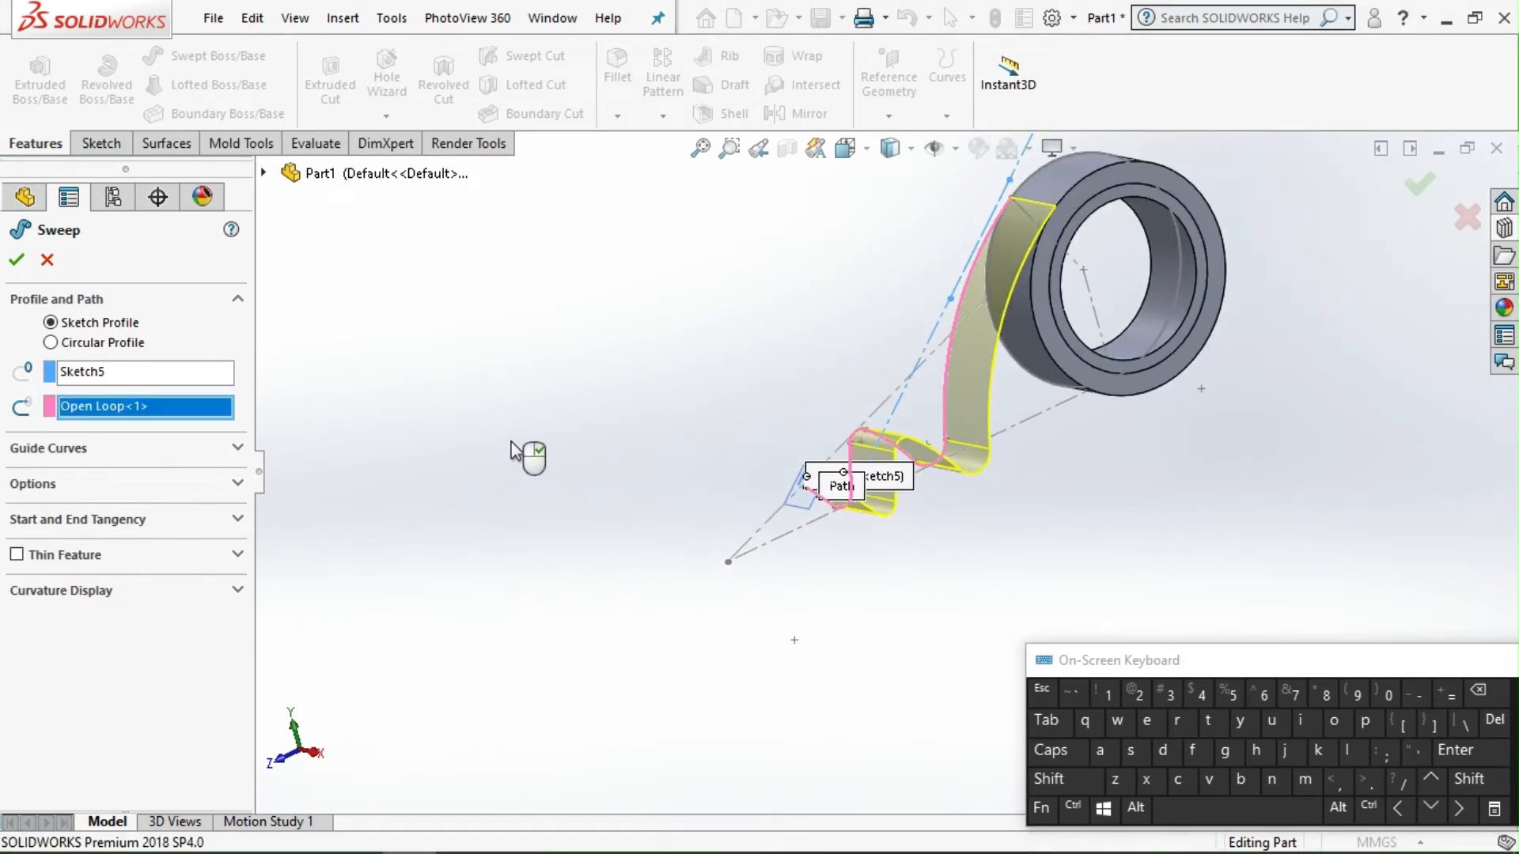
pyautogui.click(17, 261)
# Check where the swept strip meets the ring and open the sweep's profile sketch for editing.
pyautogui.moveTo(878, 406); pyautogui.dragTo(838, 350, button='middle')
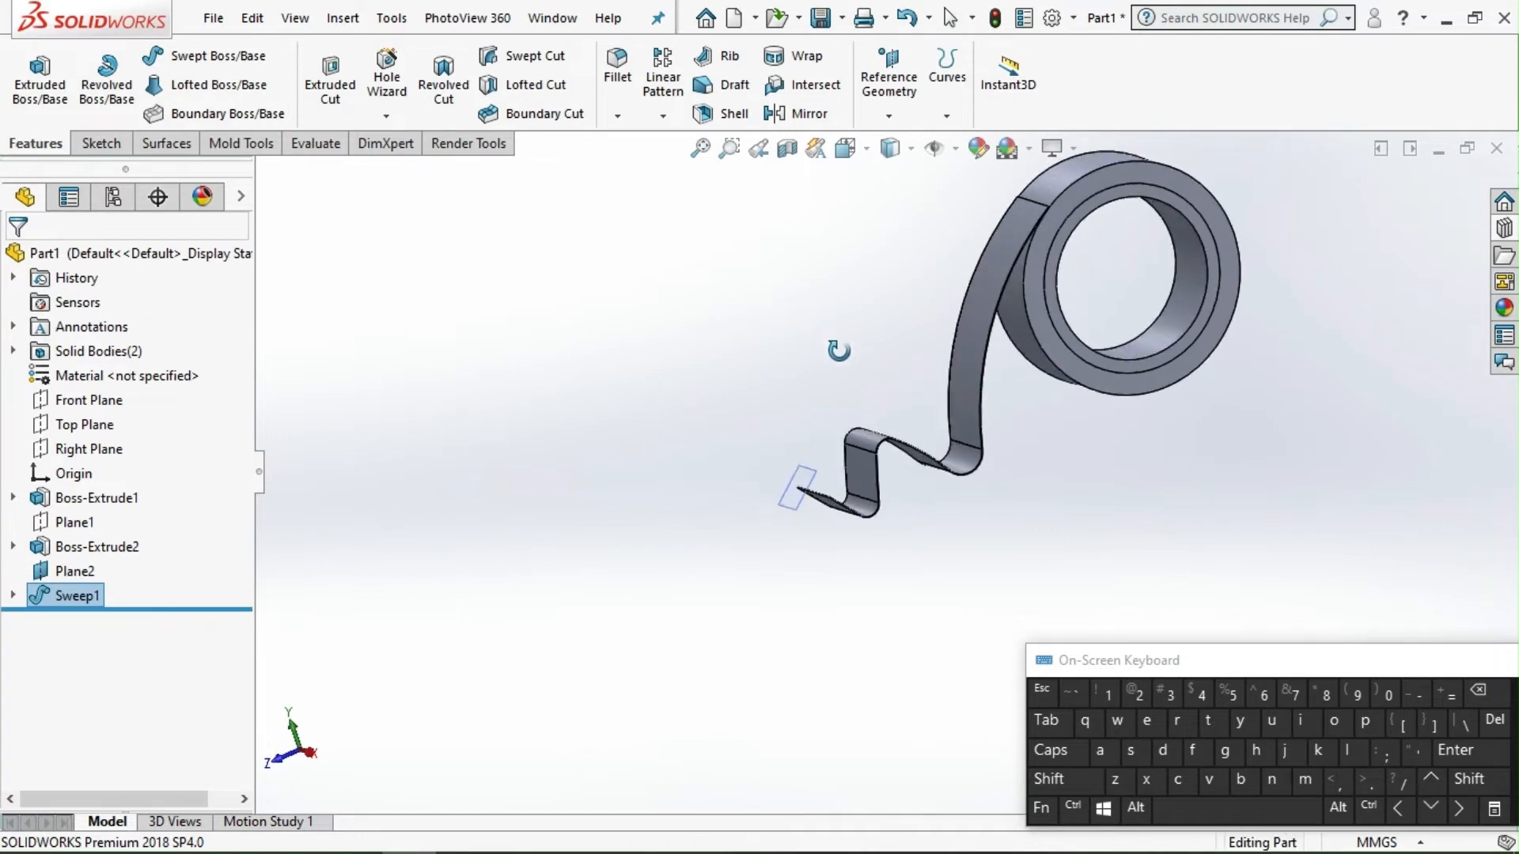
pyautogui.scroll(-10, 1021, 289)
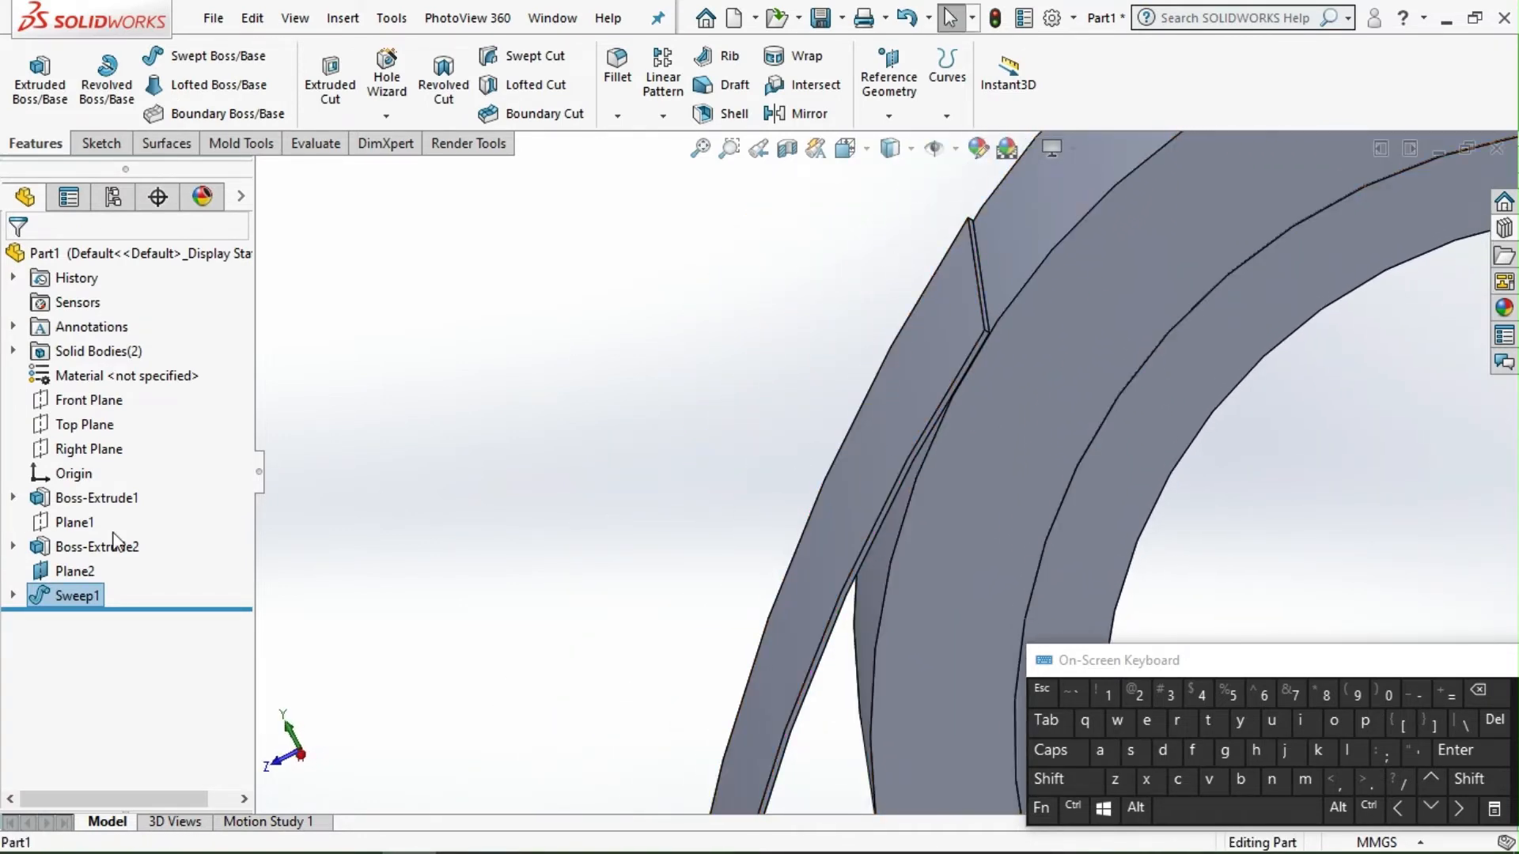
pyautogui.click(14, 596)
pyautogui.click(92, 619)
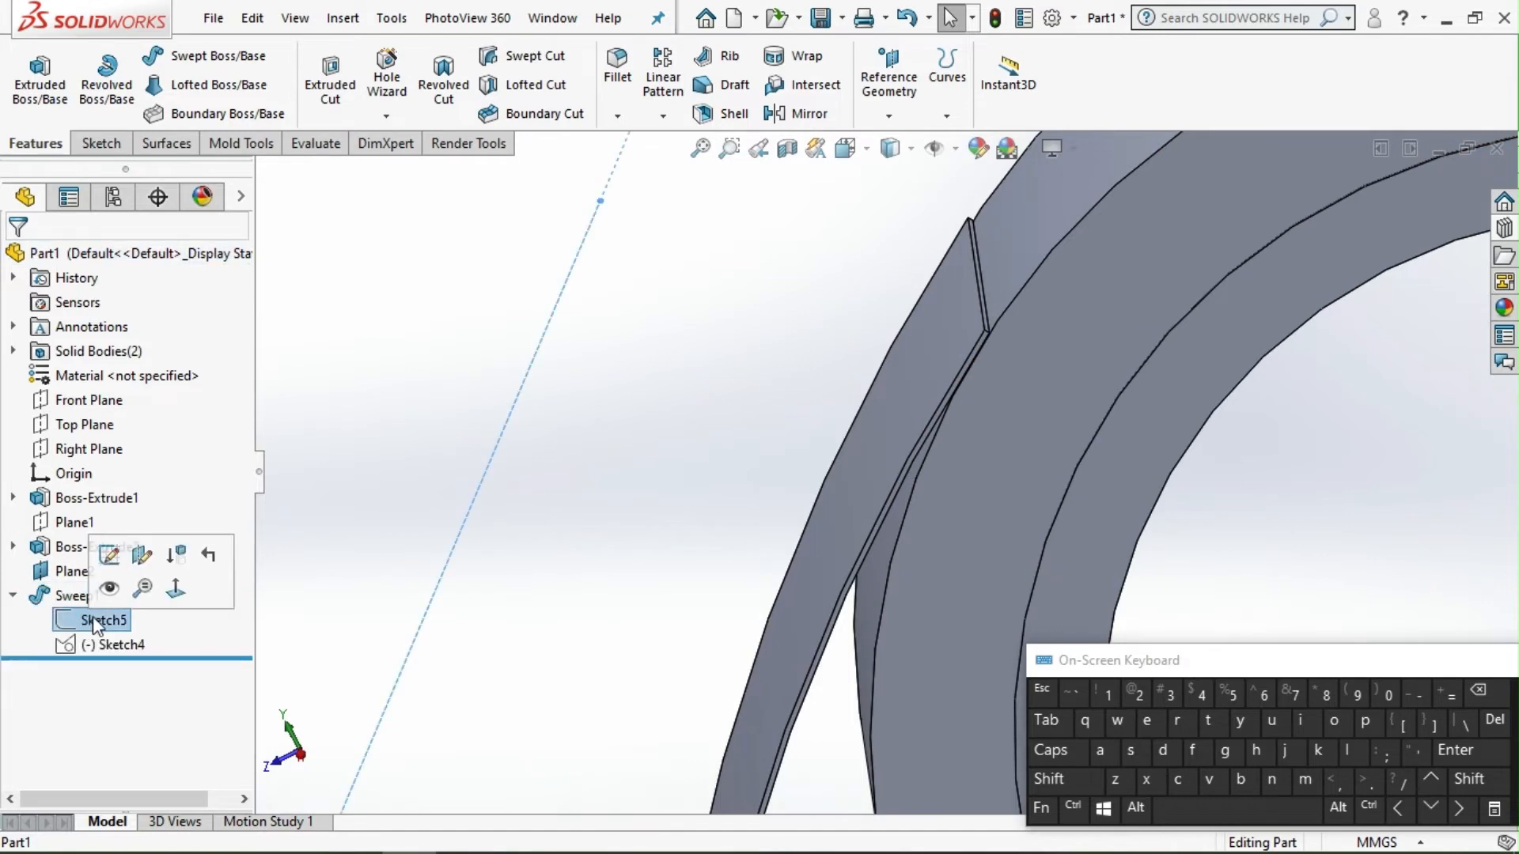
pyautogui.click(112, 549)
# Move the thin profile rectangle away from the wavy path's free end within its sketch.
pyautogui.scroll(5, 477, 593)
pyautogui.moveTo(508, 603)
pyautogui.mouseDown(button='middle')
pyautogui.moveTo(688, 702)
pyautogui.moveTo(870, 546)
pyautogui.moveTo(902, 482)
pyautogui.moveTo(789, 559)
pyautogui.mouseUp(button='middle')
pyautogui.scroll(-5, 715, 538)
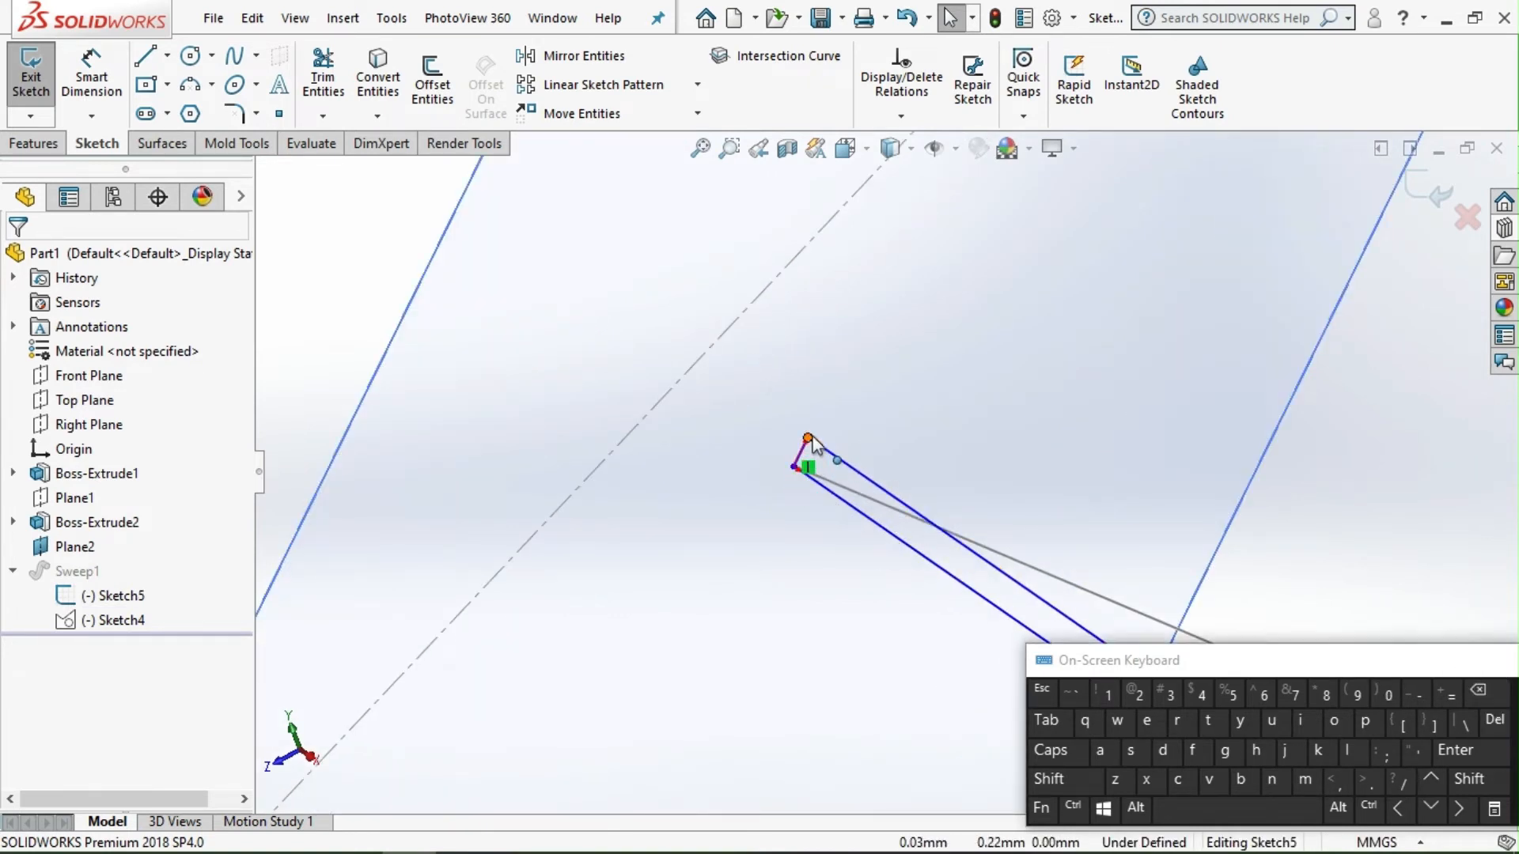
pyautogui.moveTo(808, 439); pyautogui.dragTo(781, 504)
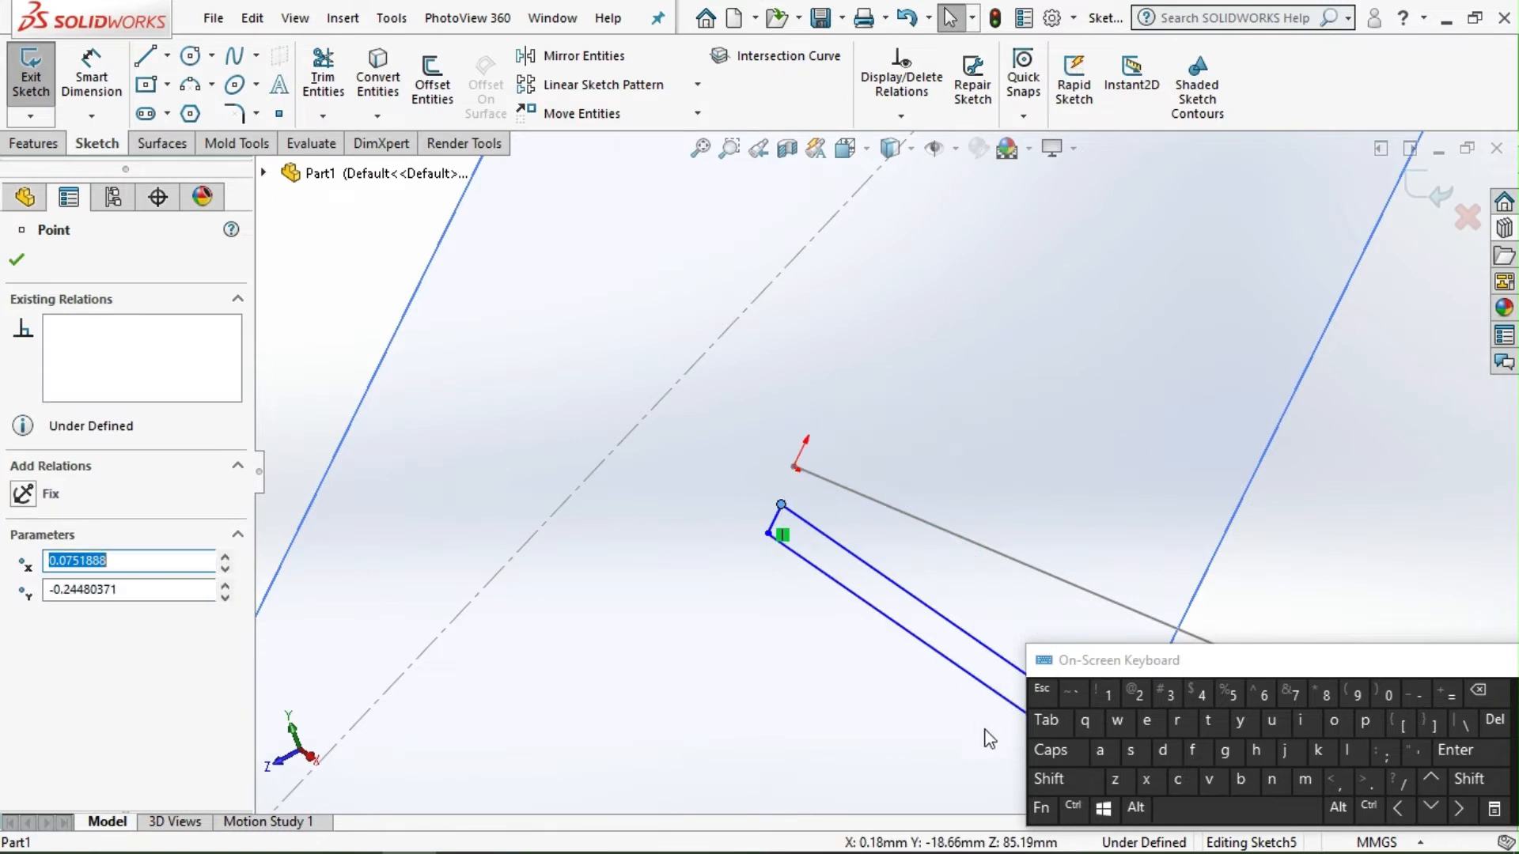
# Make the profile rectangle's upper corner coincident with the wavy path's free endpoint and exit the sketch.
pyautogui.click(1048, 779)
pyautogui.keyDown('shift'); pyautogui.click(794, 466); pyautogui.keyUp('shift')
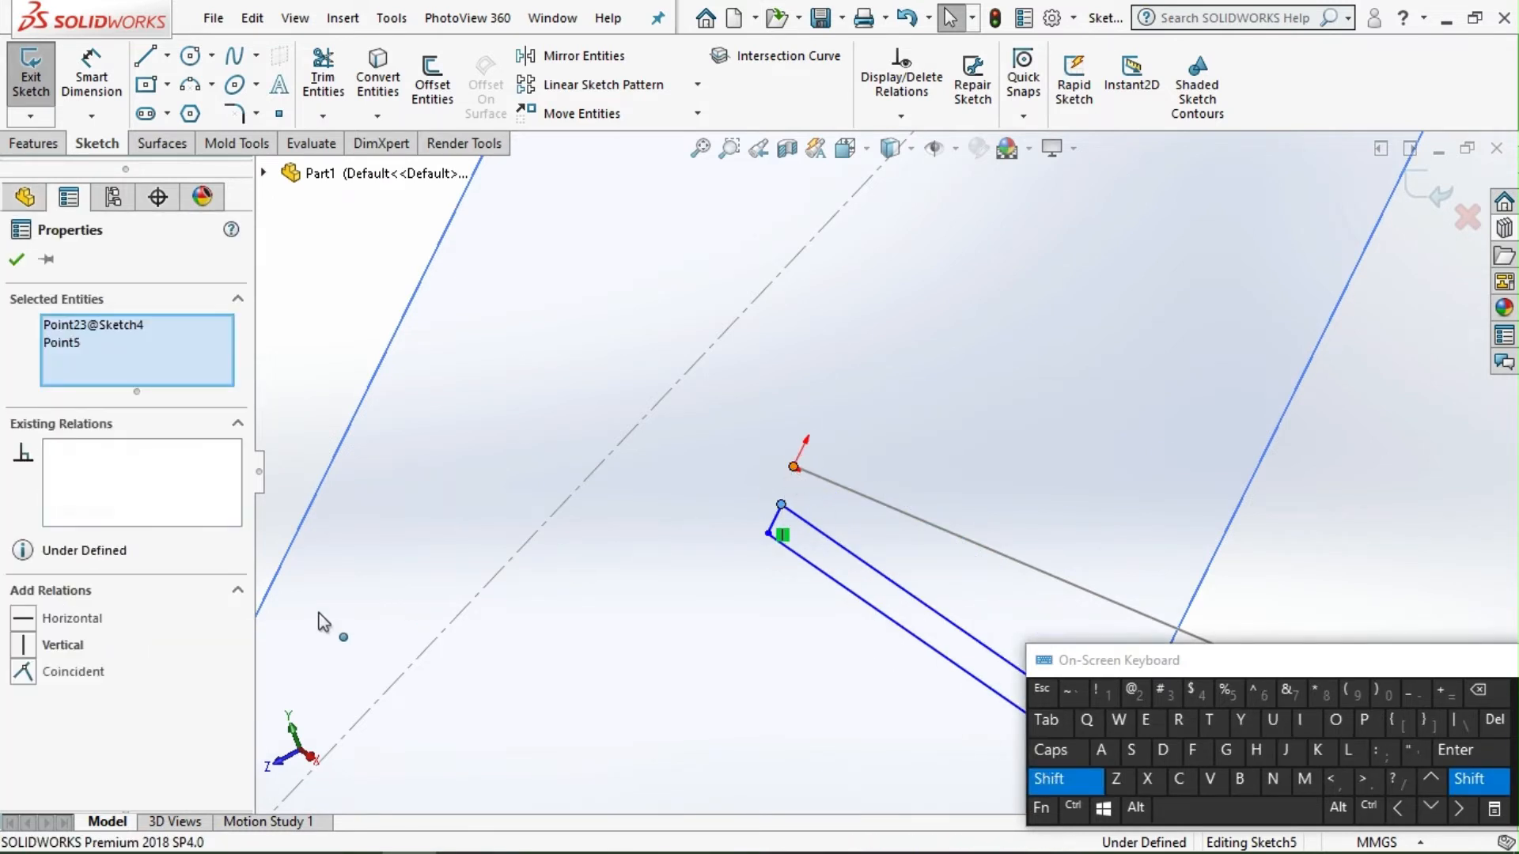
pyautogui.keyDown('shift'); pyautogui.click(72, 672); pyautogui.keyUp('shift')
pyautogui.click(1060, 780)
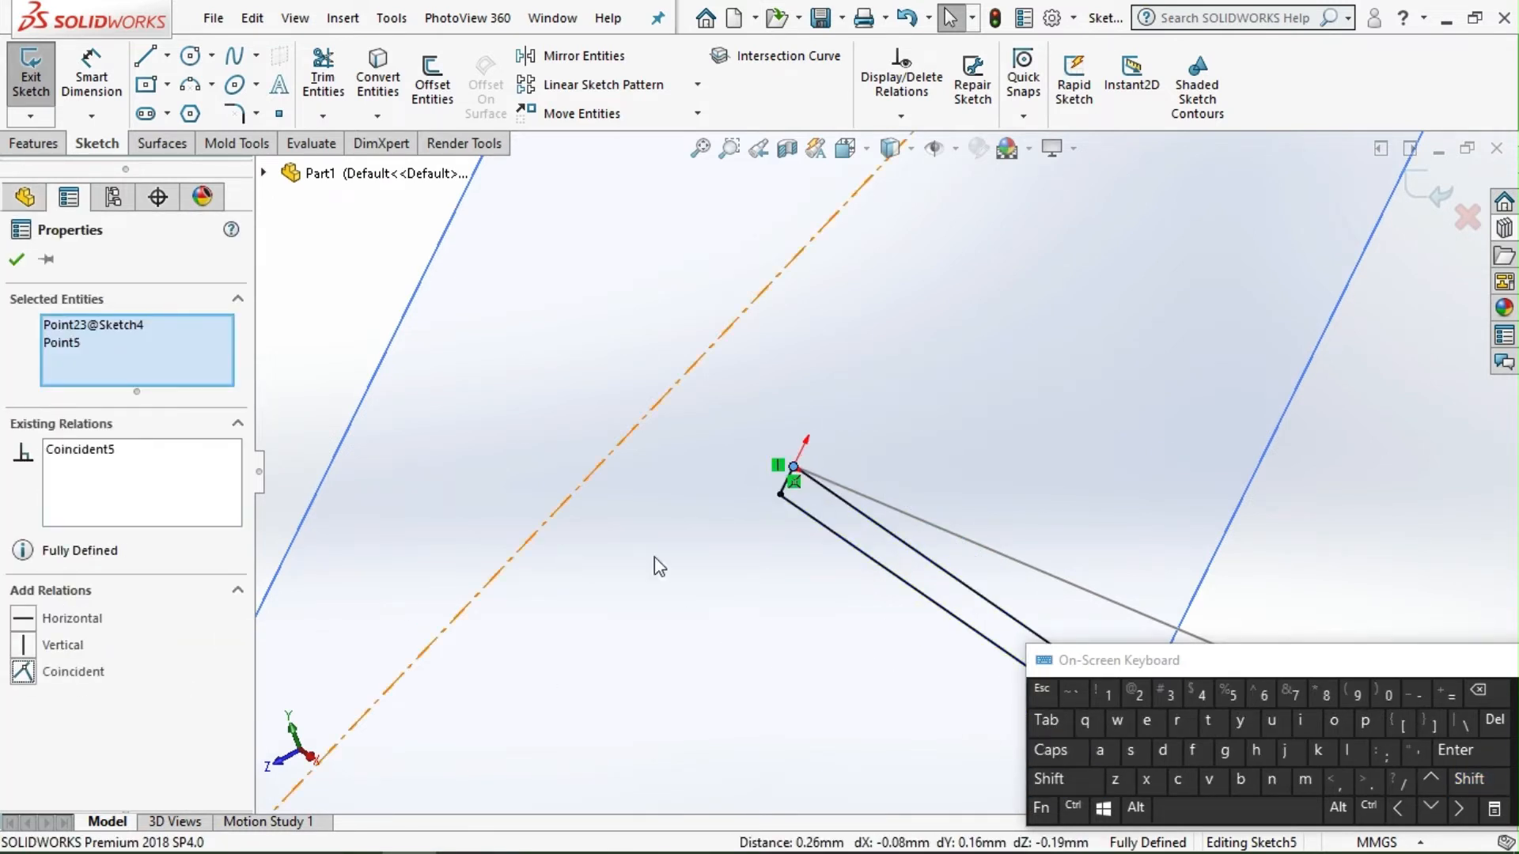
pyautogui.press('f')
pyautogui.click(1418, 189)
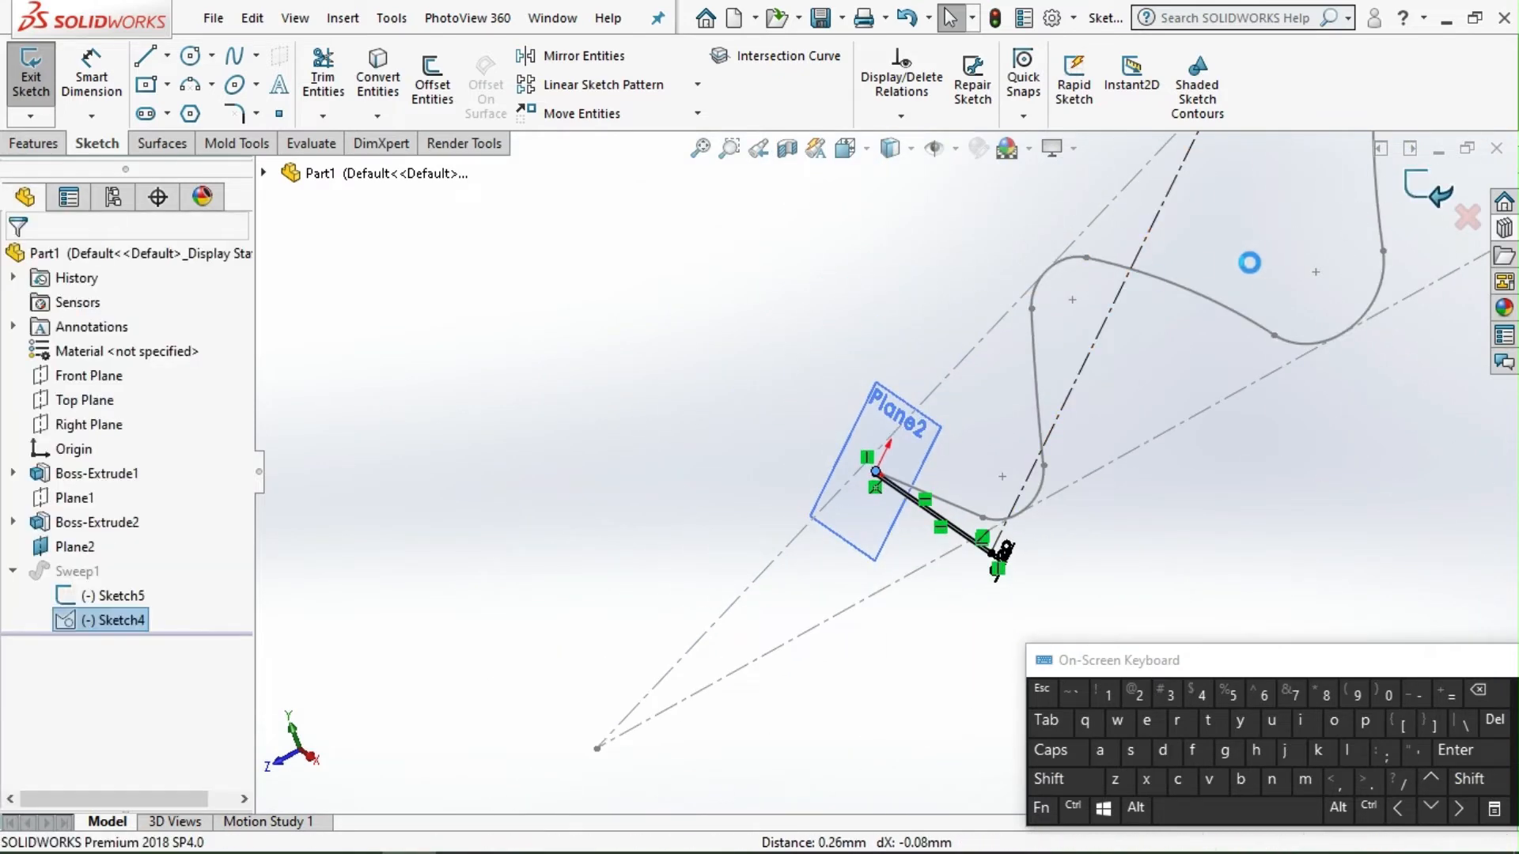
# Check where the rebuilt strip meets the ring and hide the reference plane at the strip's free end.
pyautogui.scroll(5, 1087, 250)
pyautogui.scroll(-15, 915, 396)
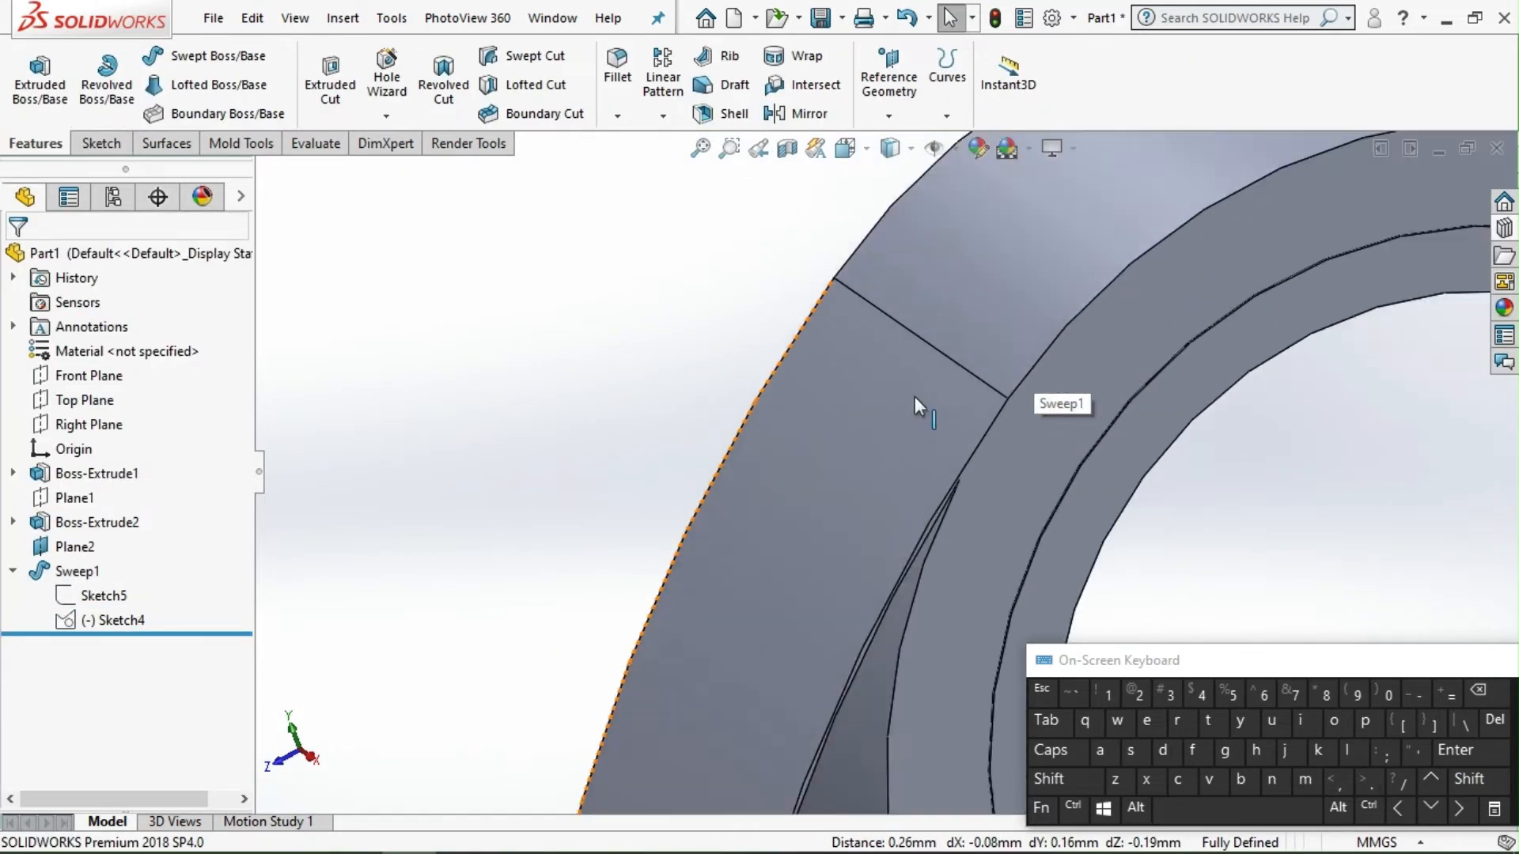
pyautogui.scroll(15, 817, 430)
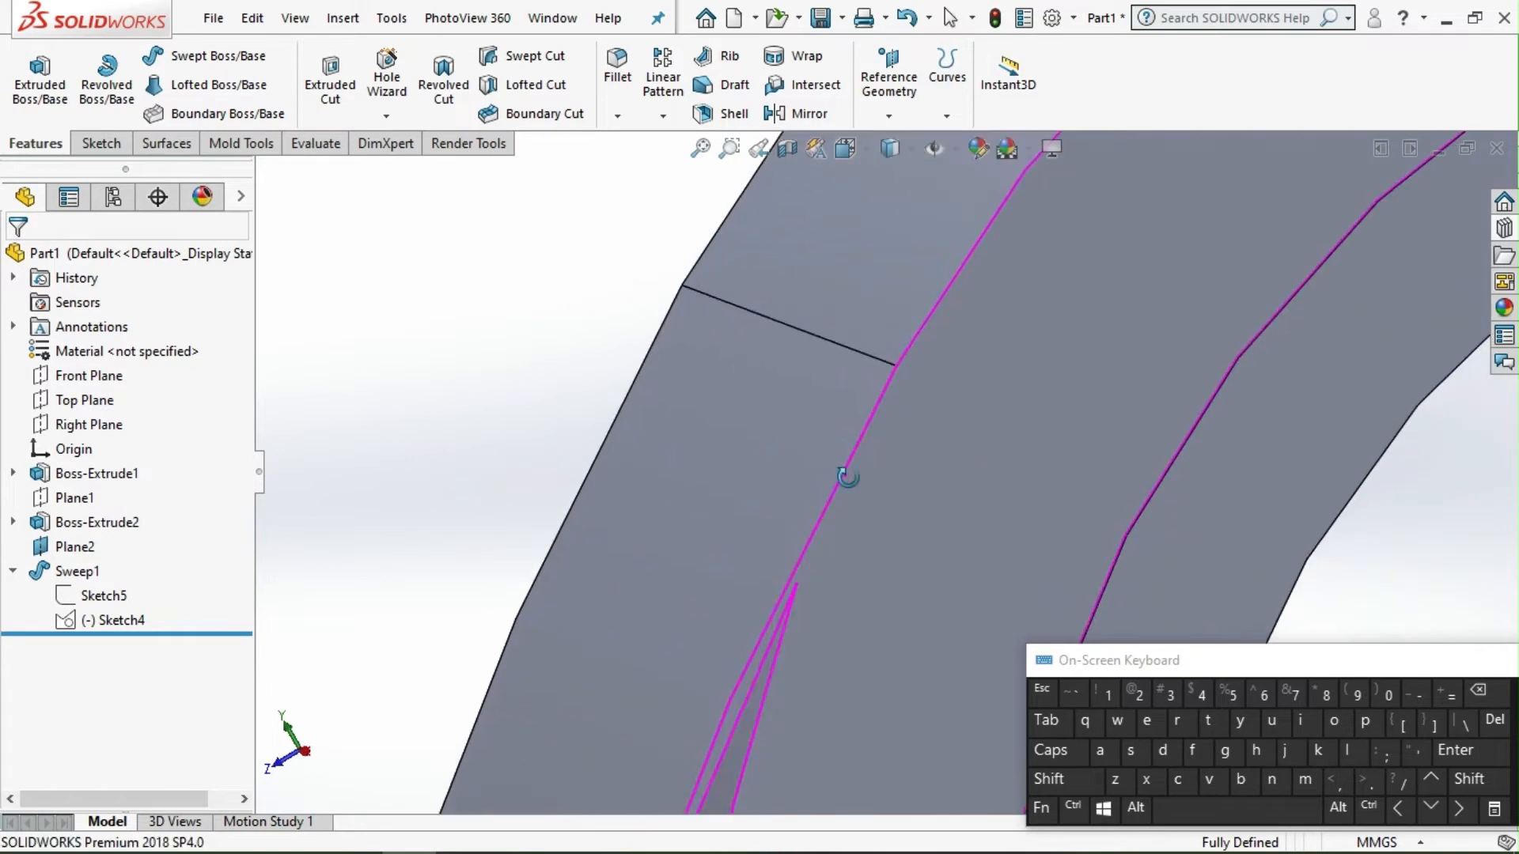
pyautogui.scroll(-5, 816, 621)
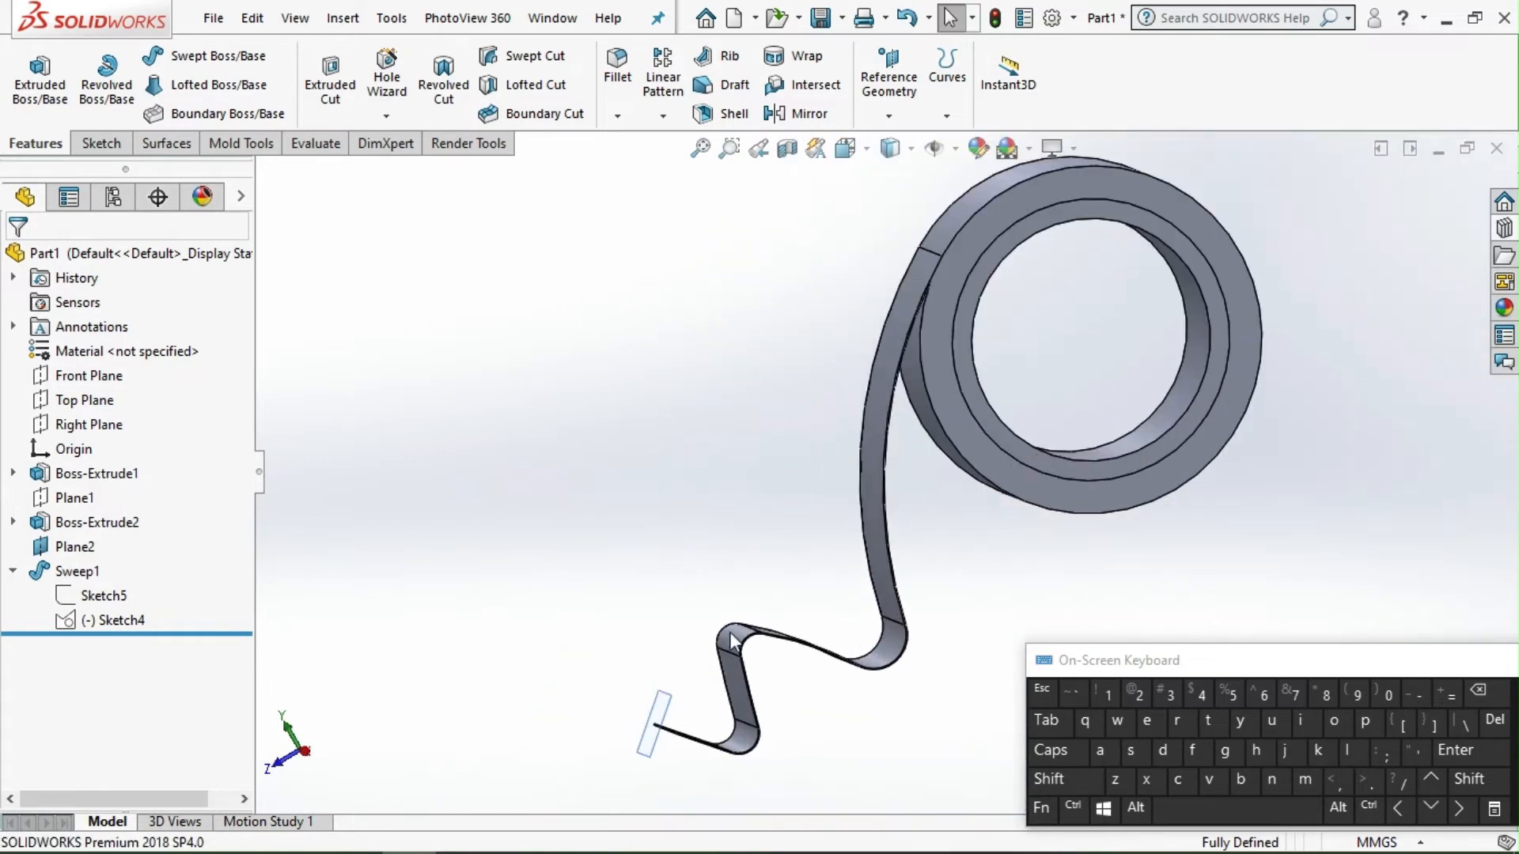
pyautogui.click(661, 706)
pyautogui.moveTo(774, 662); pyautogui.dragTo(653, 595, button='middle')
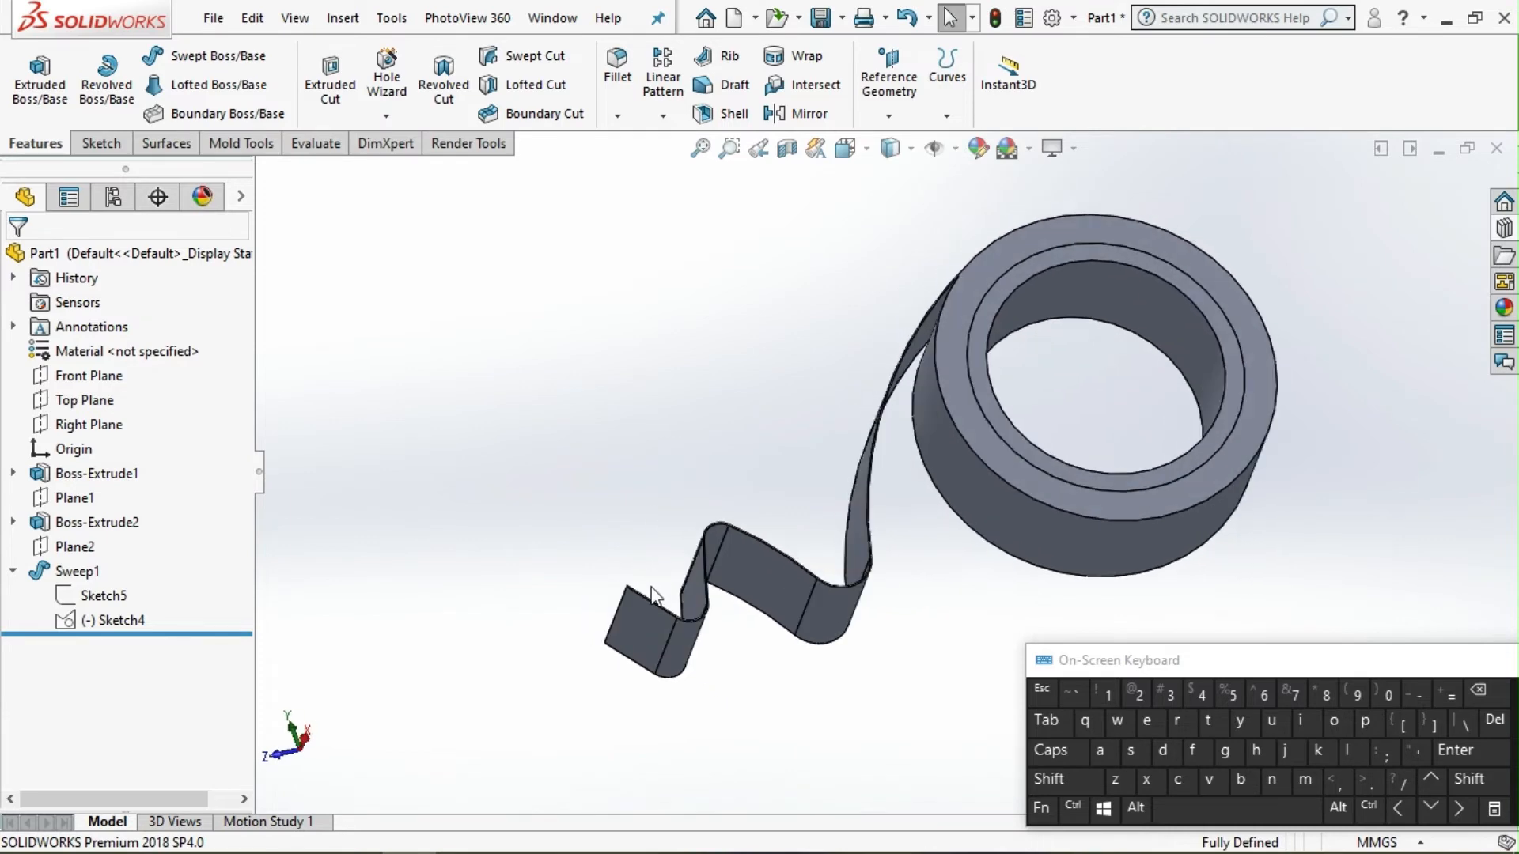
# Sketch a closed triangle on the strip's flat end face, with its base along the free edge and its apex pointing inward.
pyautogui.click(637, 629)
pyautogui.click(727, 554)
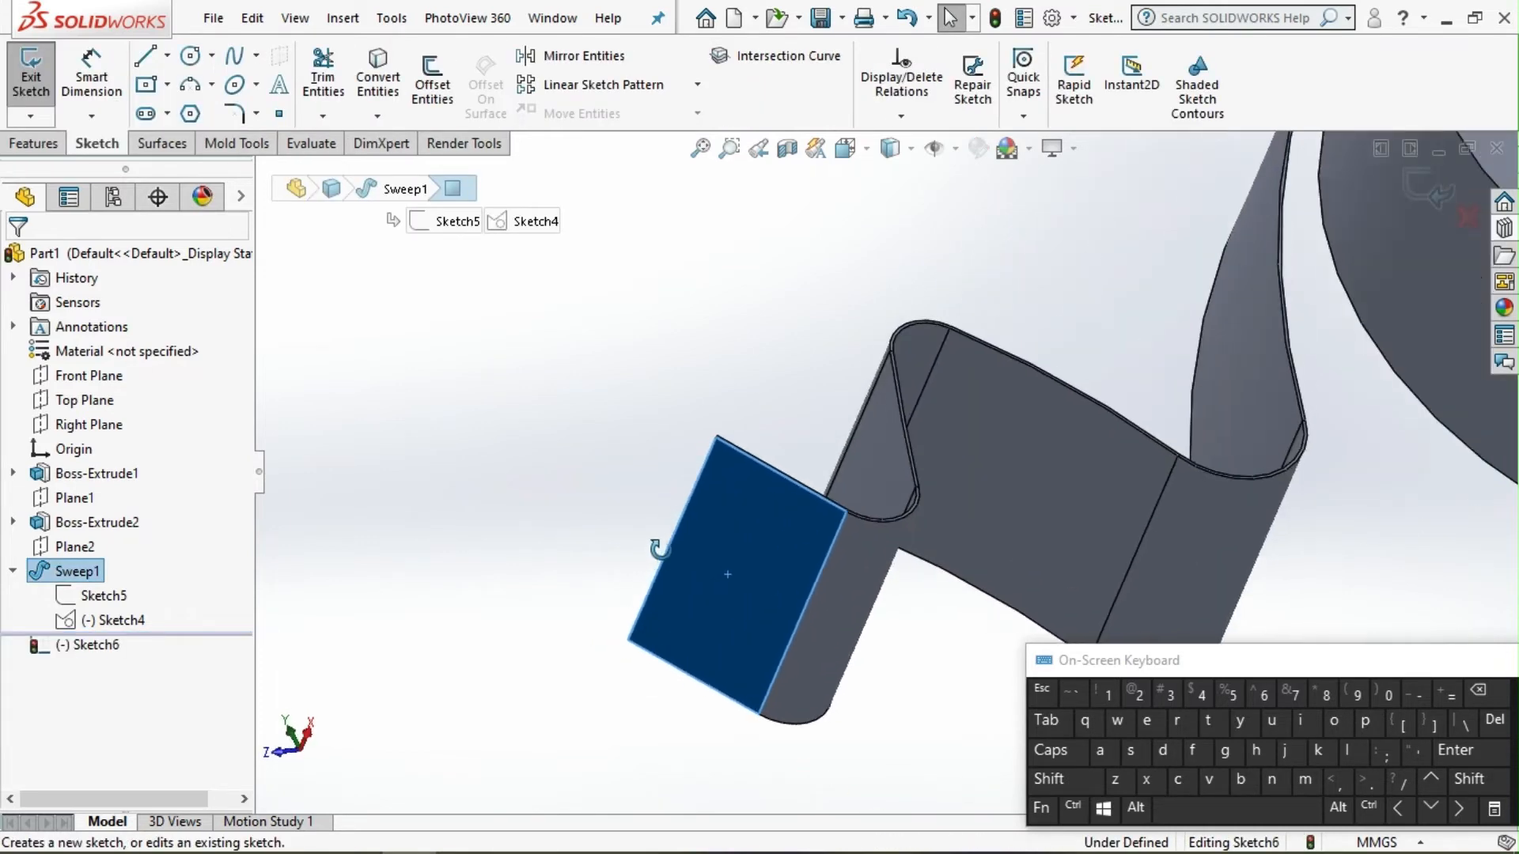
pyautogui.click(142, 57)
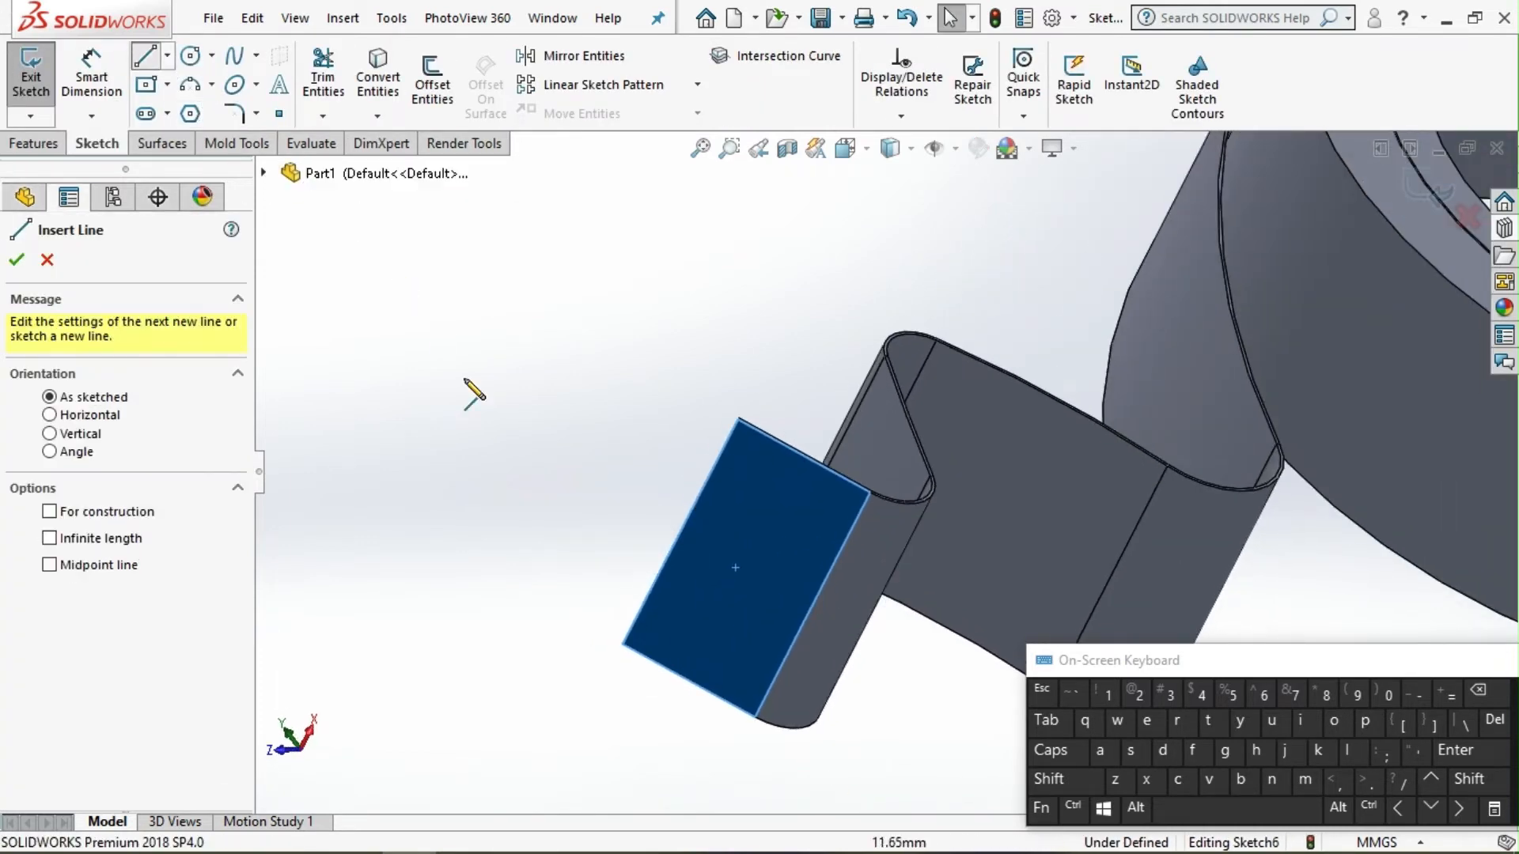
pyautogui.click(622, 644)
pyautogui.click(770, 591)
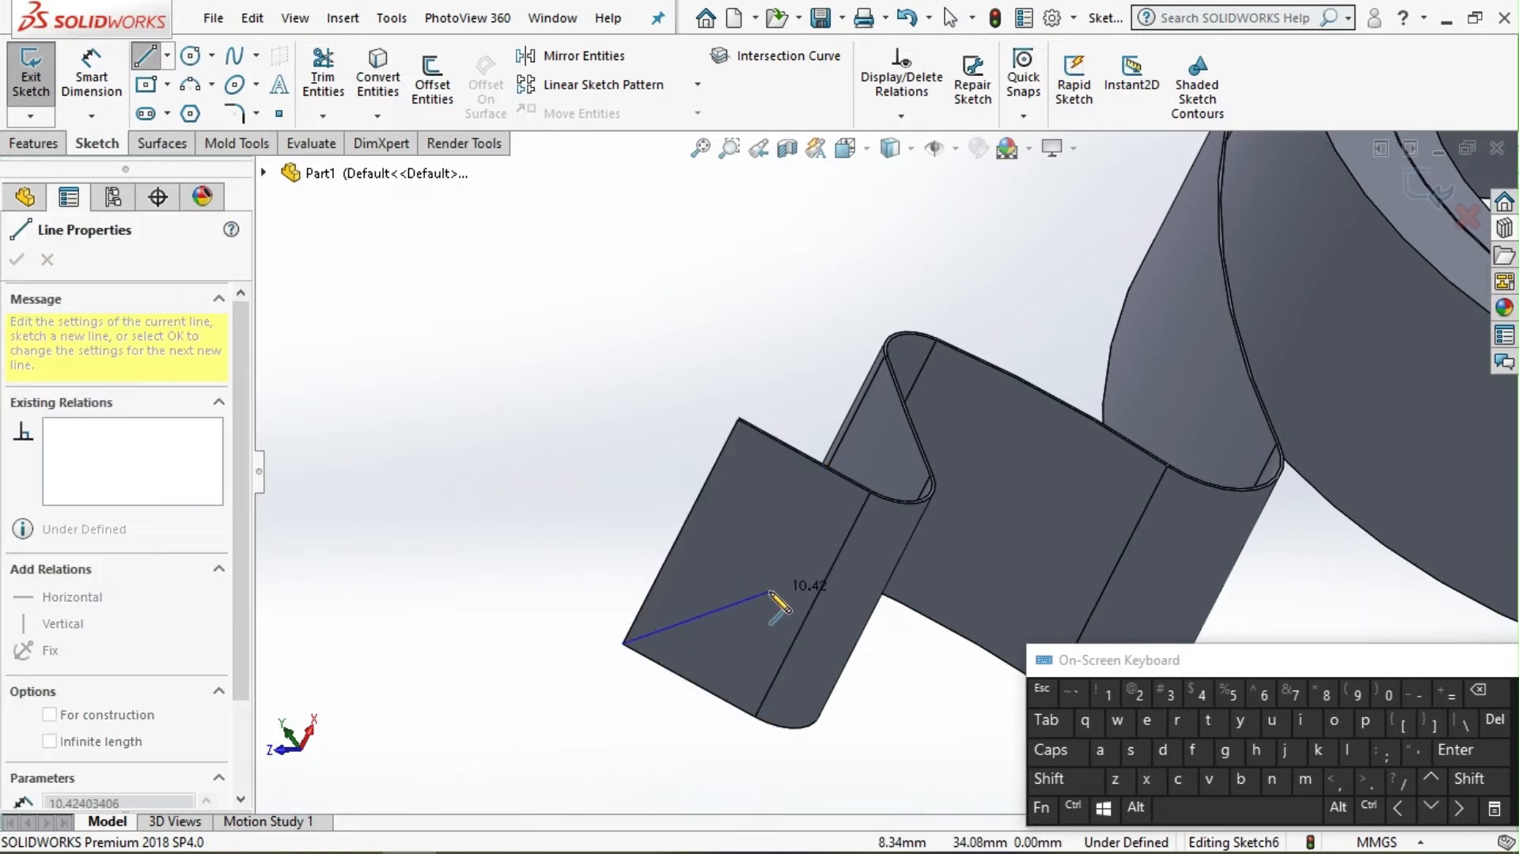
pyautogui.click(738, 420)
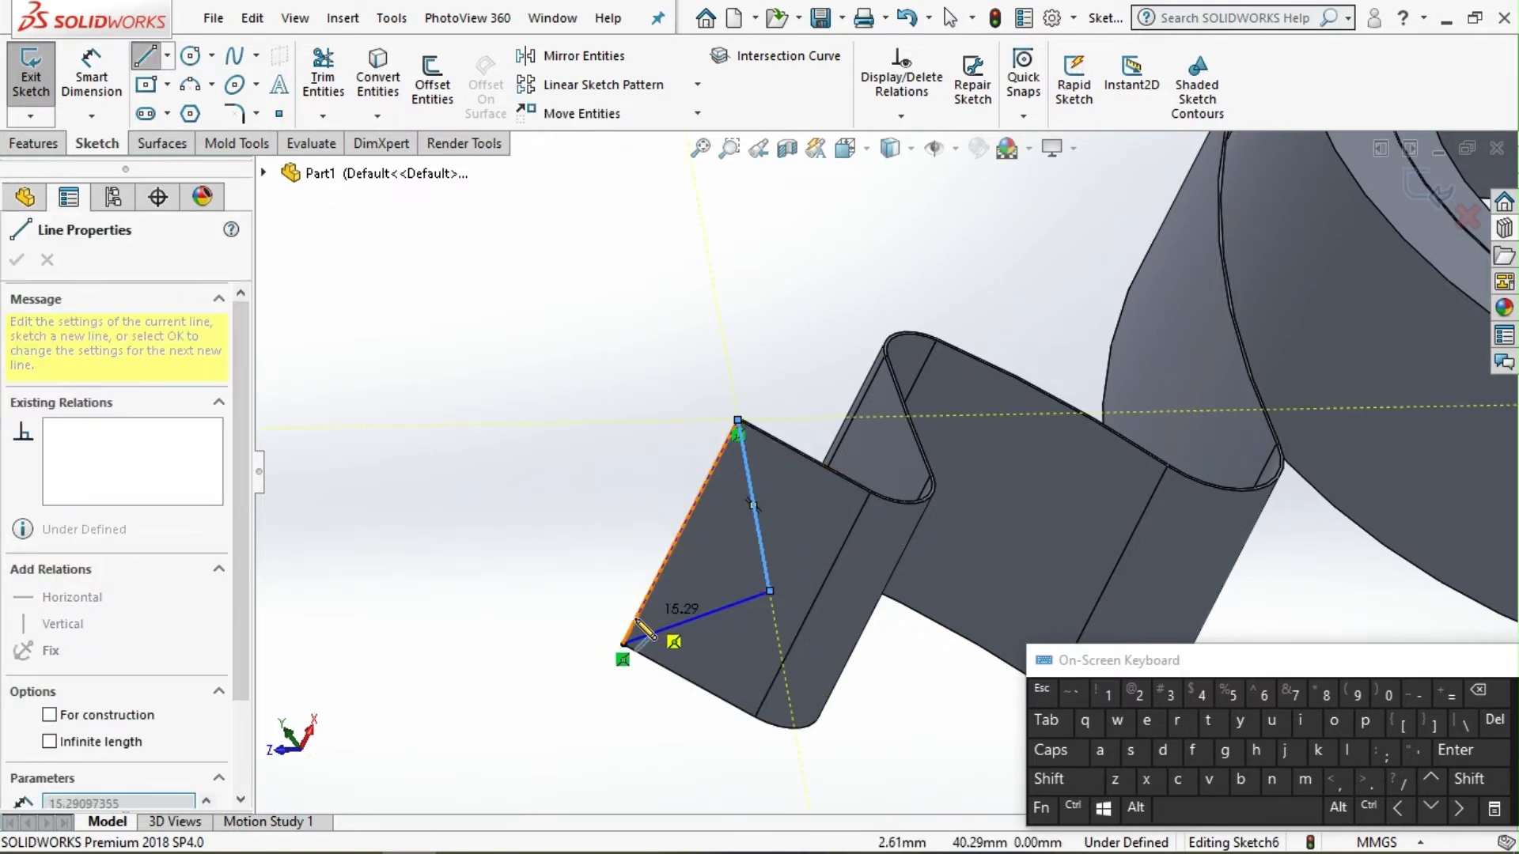
pyautogui.click(623, 644)
pyautogui.press('Escape')
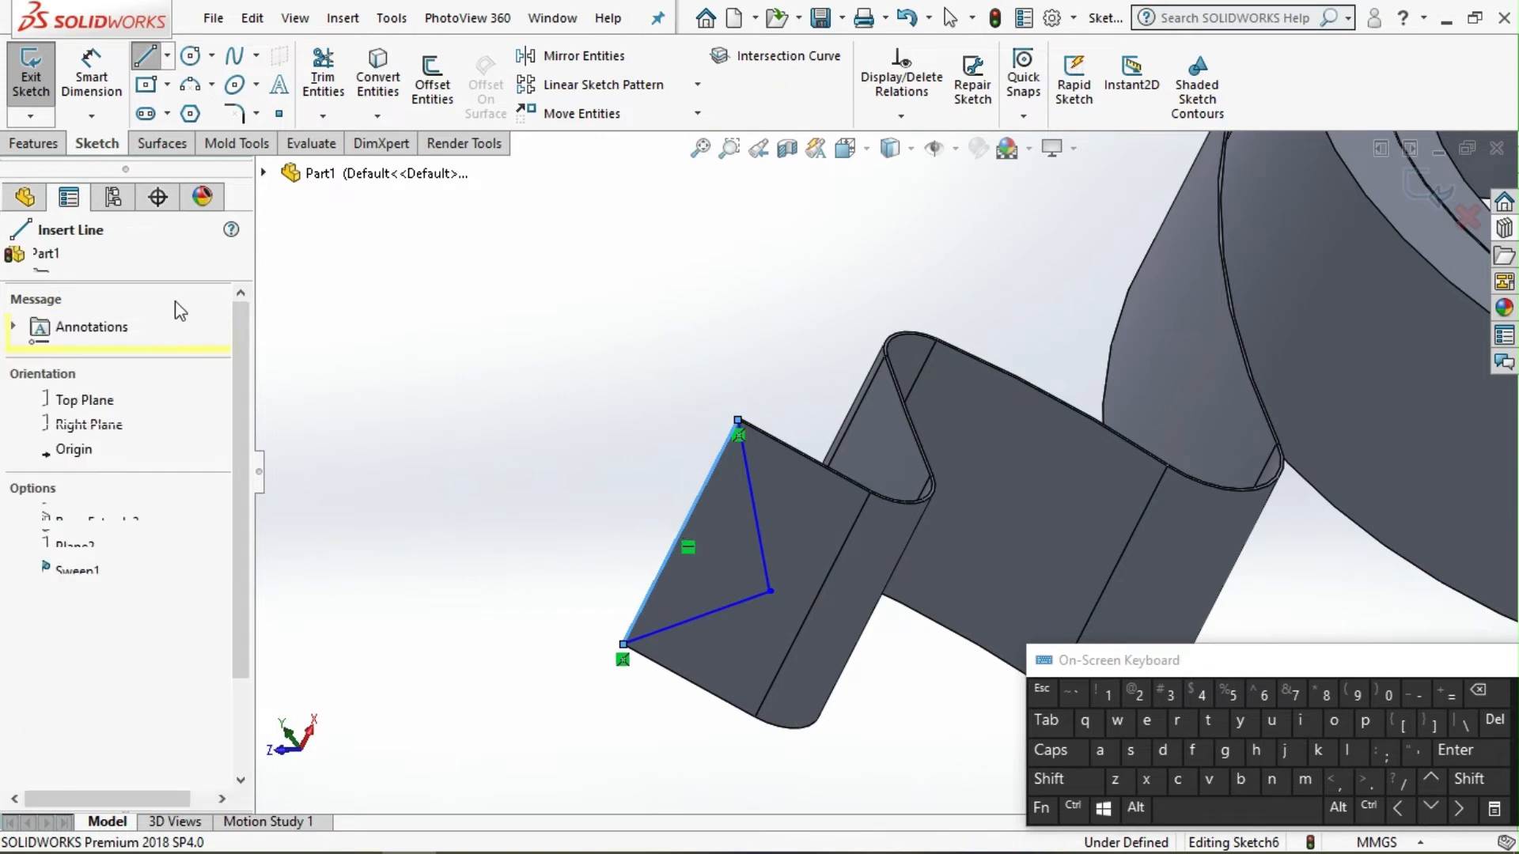
pyautogui.press('Escape')
# Make the triangle's two slanted lines equal in length.
pyautogui.moveTo(758, 639); pyautogui.dragTo(758, 639)
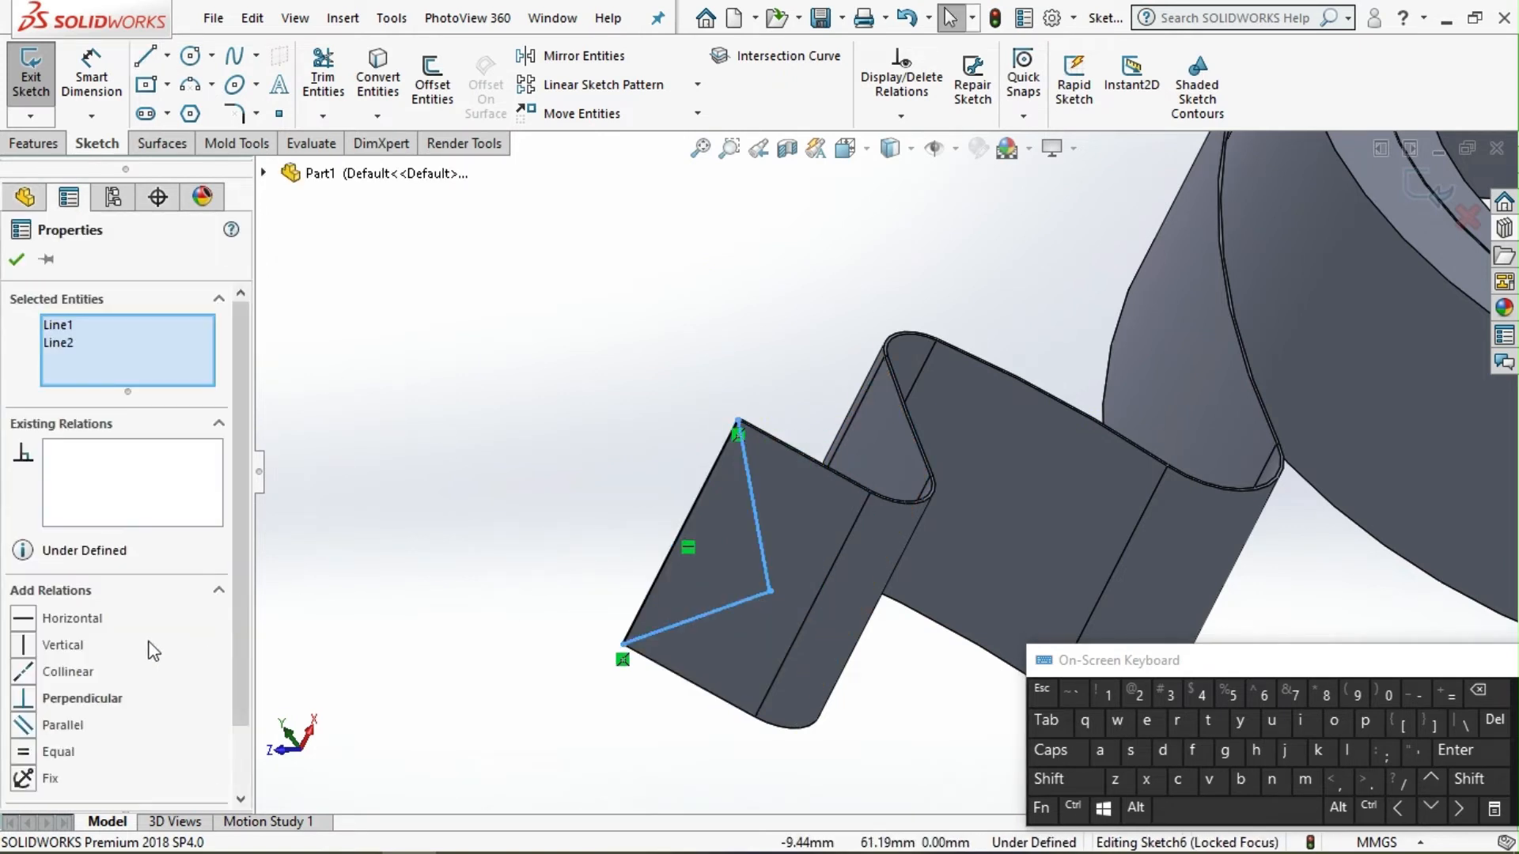
pyautogui.click(57, 750)
pyautogui.click(418, 530)
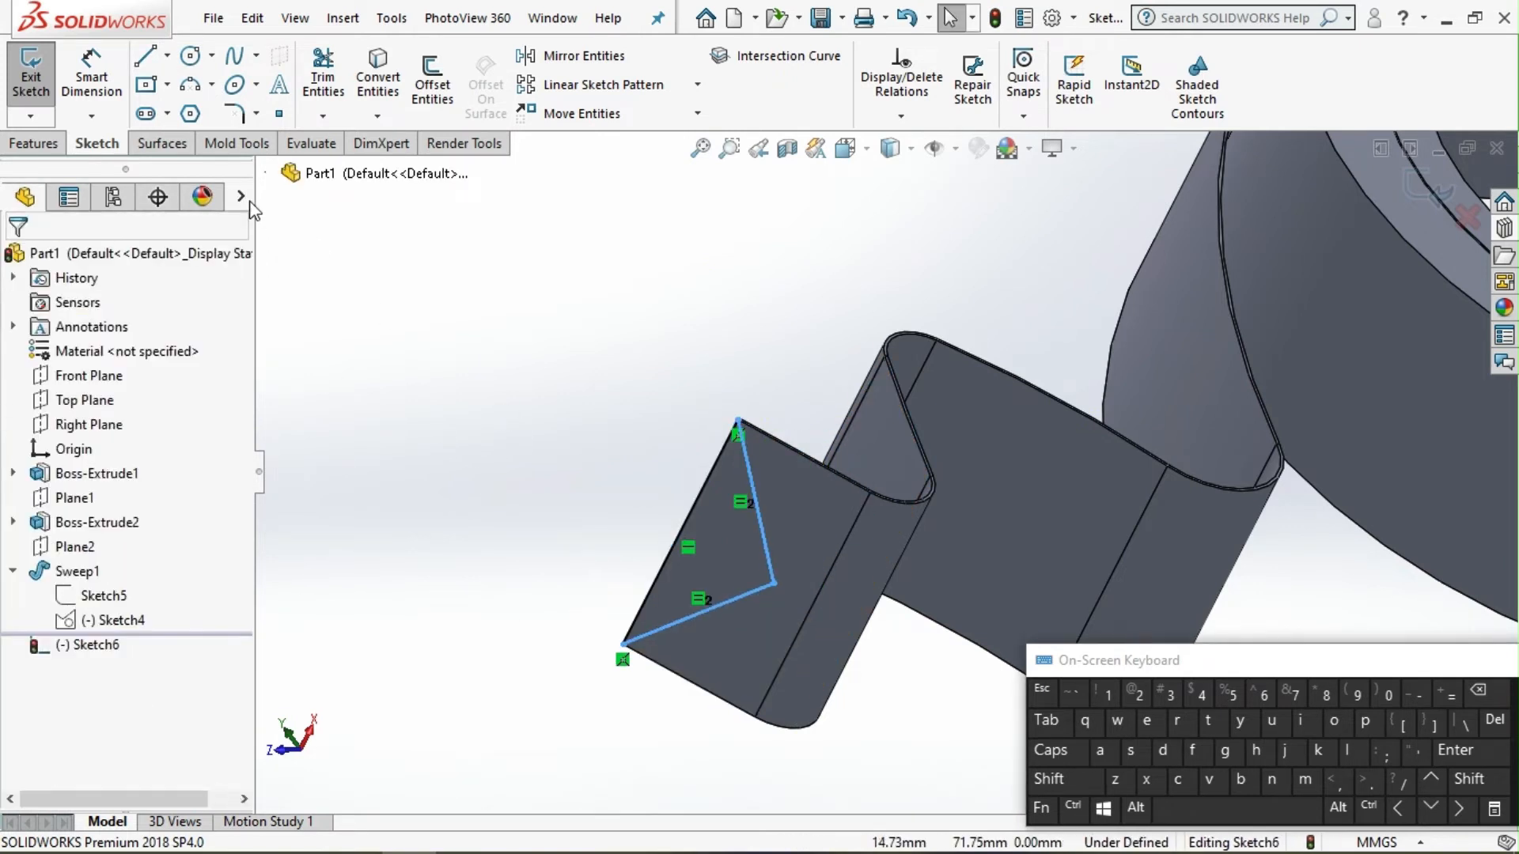
# Dimension the distance from the triangle's apex to the strip's free edge as 6 mm.
pyautogui.click(71, 77)
pyautogui.click(774, 584)
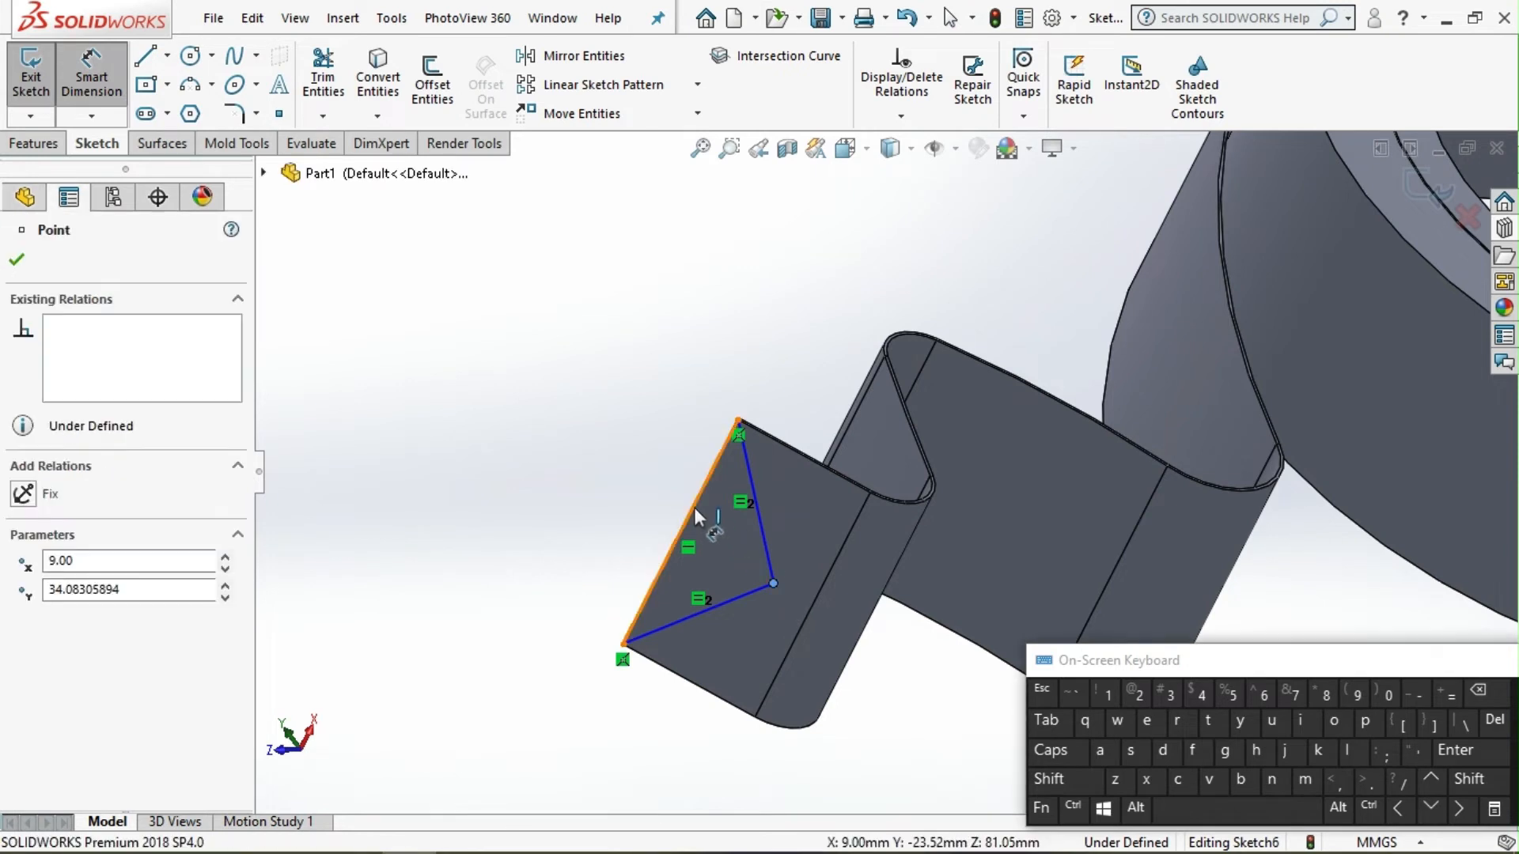
pyautogui.click(695, 507)
pyautogui.click(783, 400)
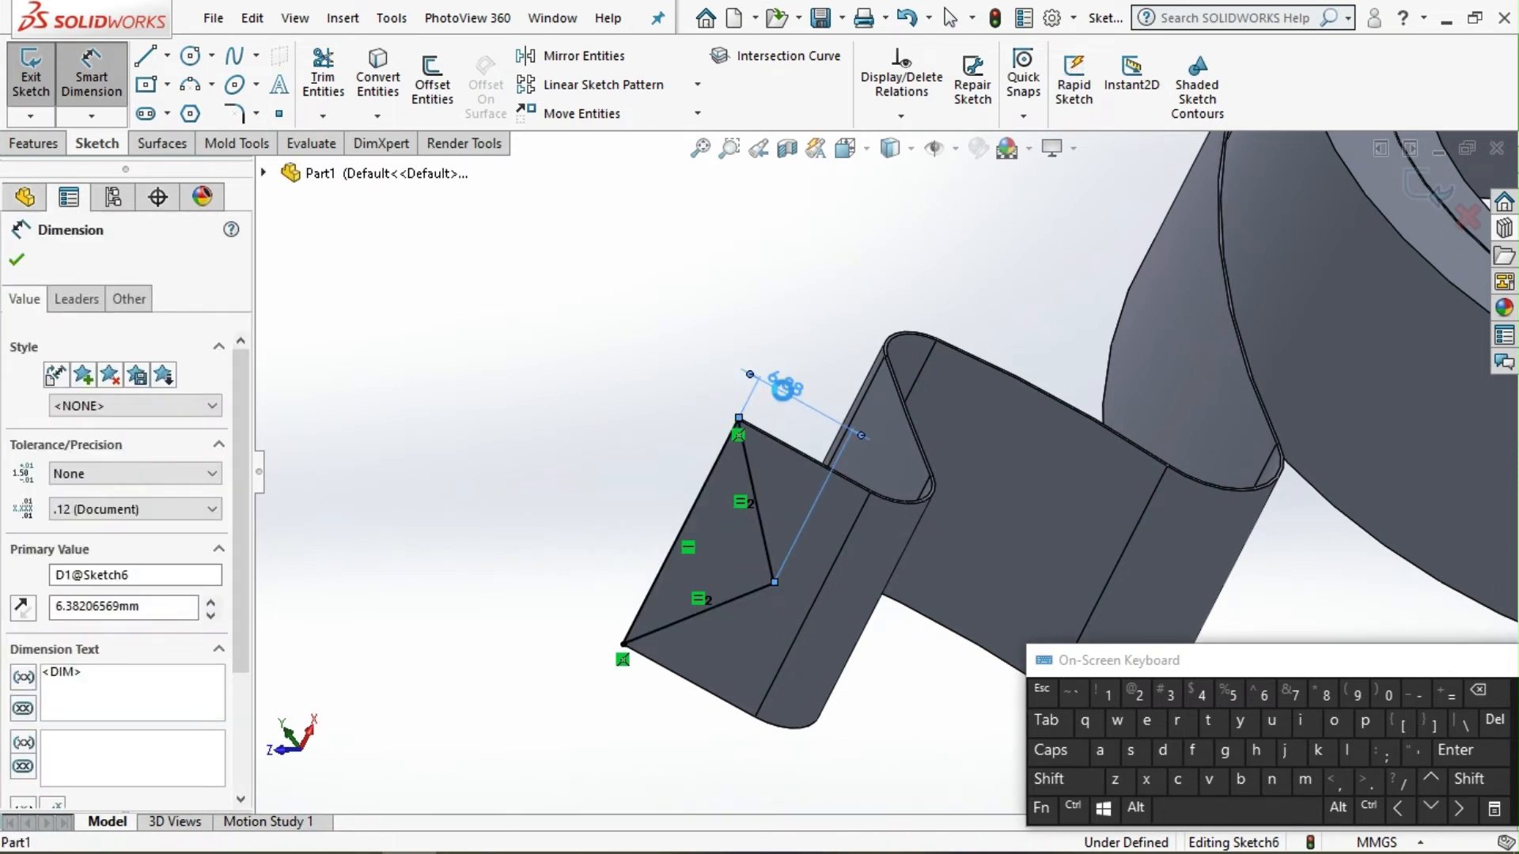
pyautogui.write('6')
pyautogui.click(689, 362)
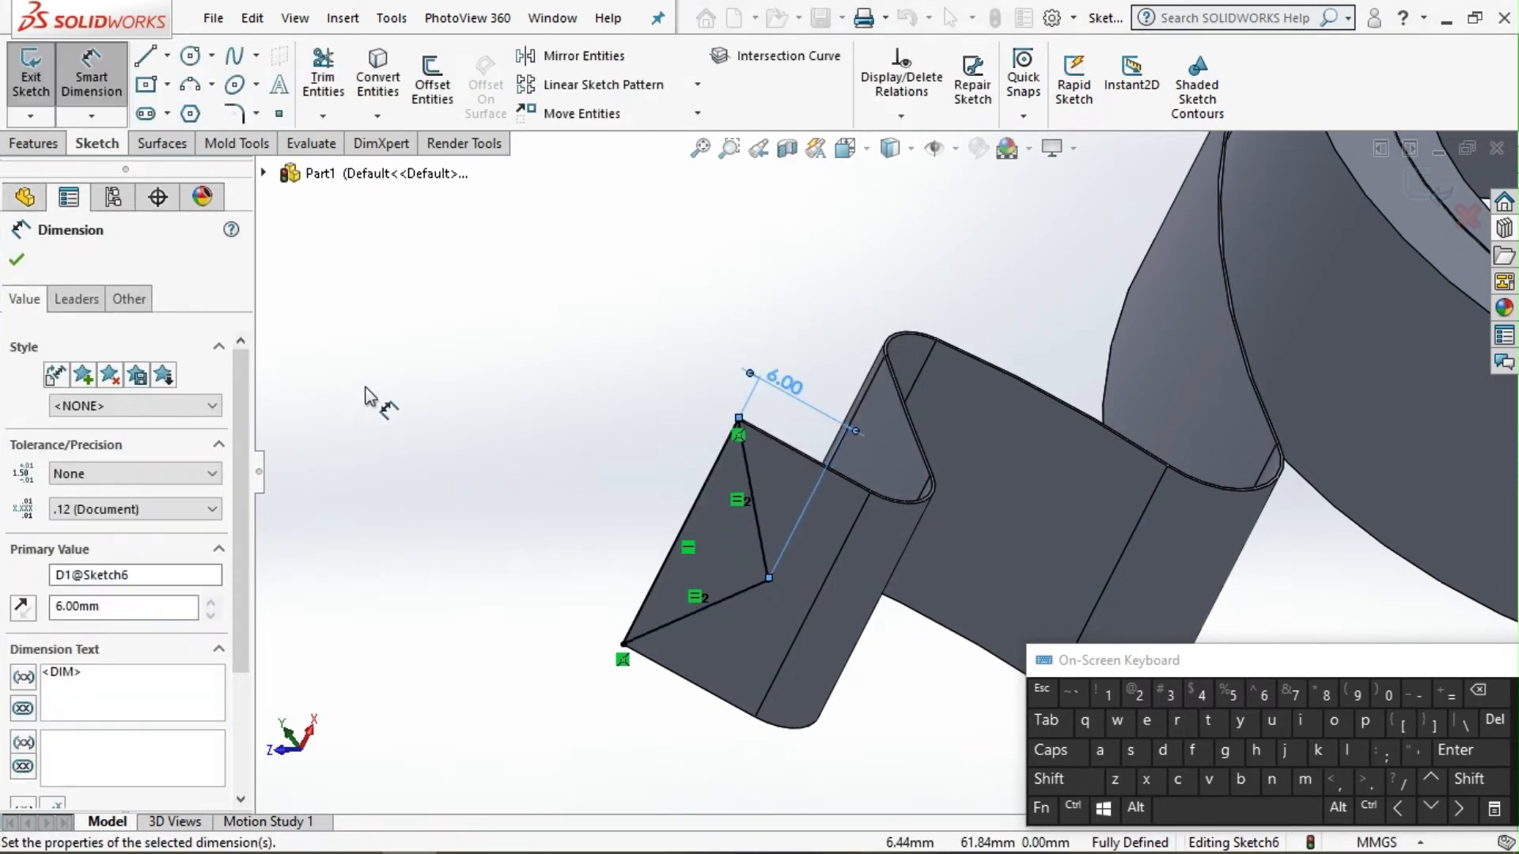
# Create a blind extruded cut from the triangle through the strip to notch its free end.
pyautogui.click(35, 146)
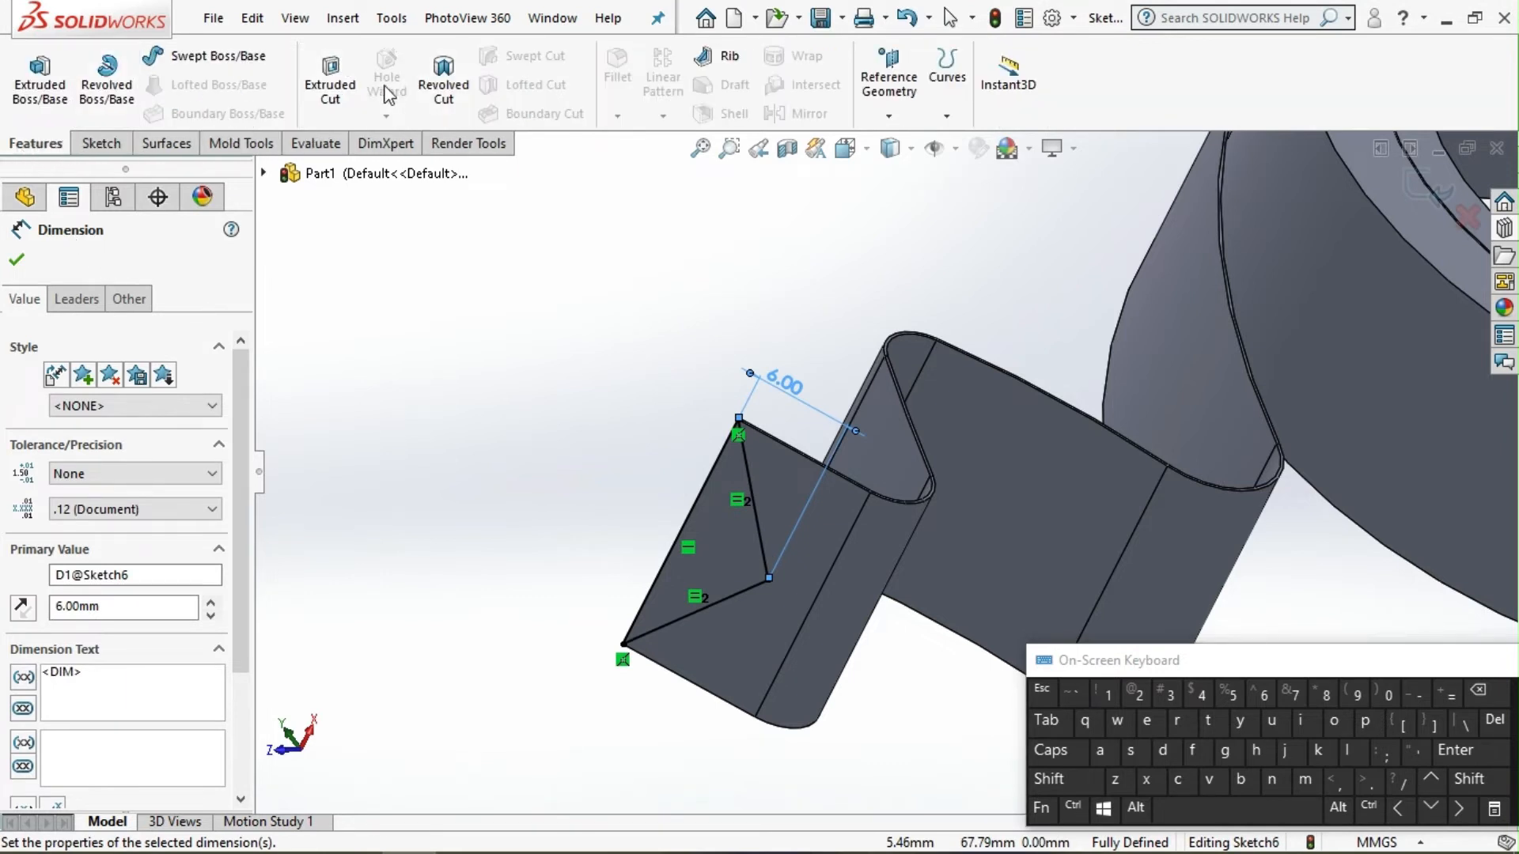
pyautogui.click(330, 79)
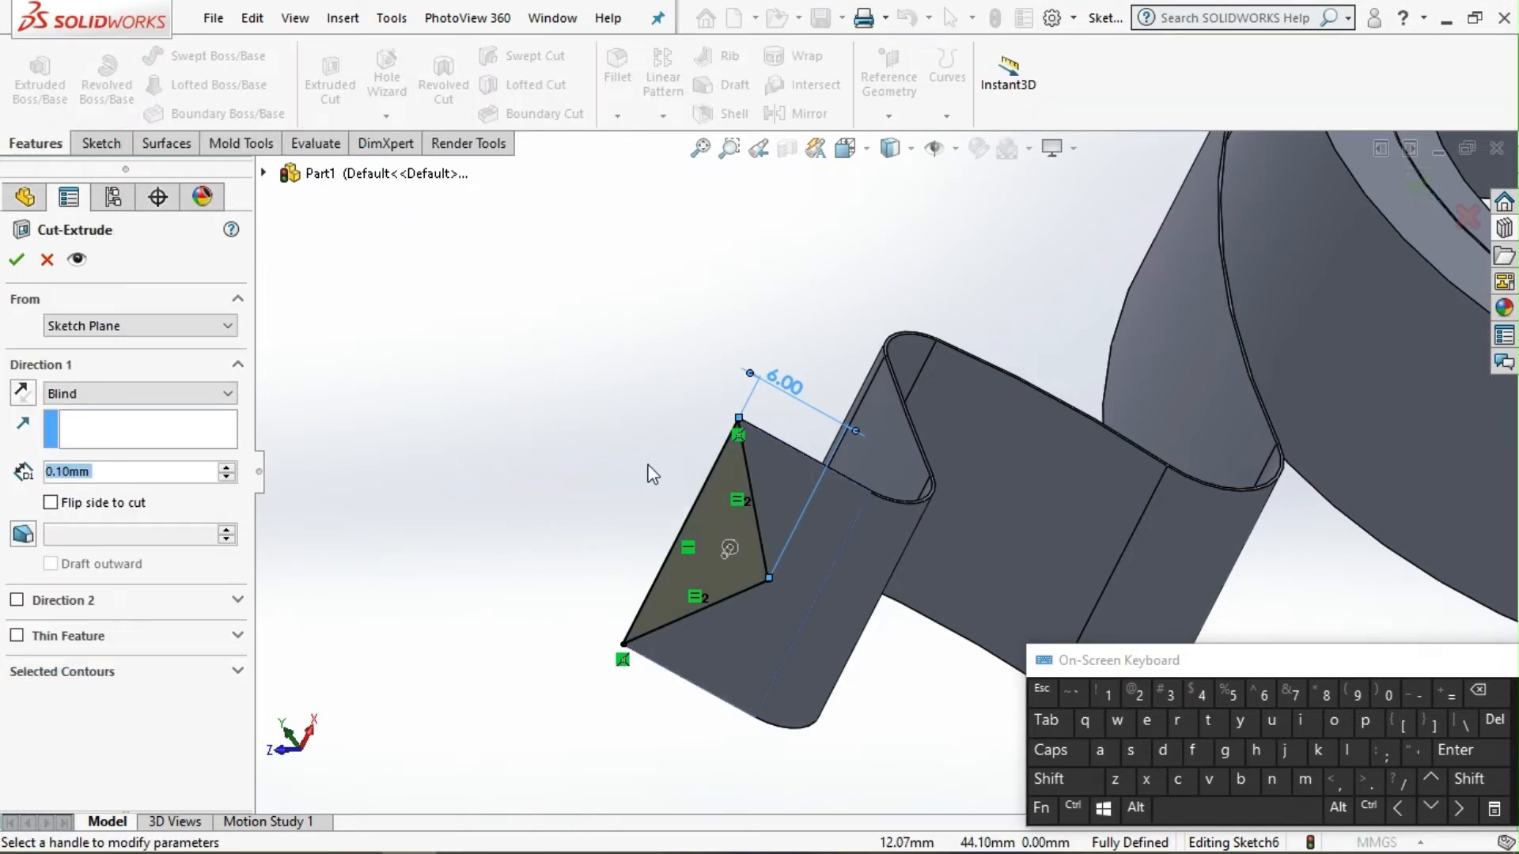
pyautogui.moveTo(789, 428); pyautogui.dragTo(813, 386)
pyautogui.click(17, 260)
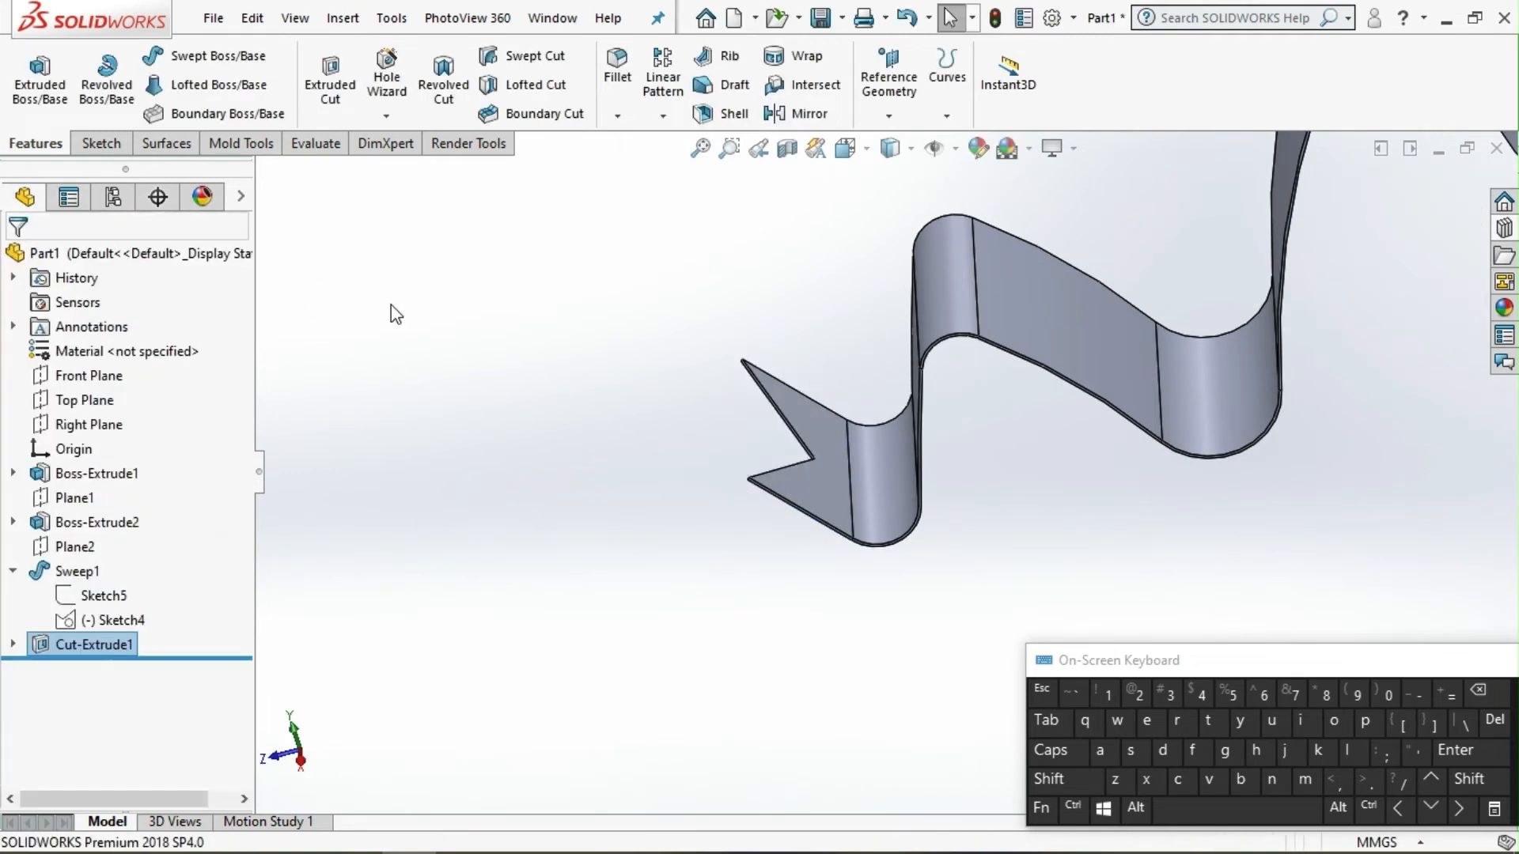
# Examine the finished tape roll in the front, right and isometric views.
pyautogui.scroll(5, 648, 396)
pyautogui.moveTo(903, 447); pyautogui.dragTo(856, 277, button='middle')
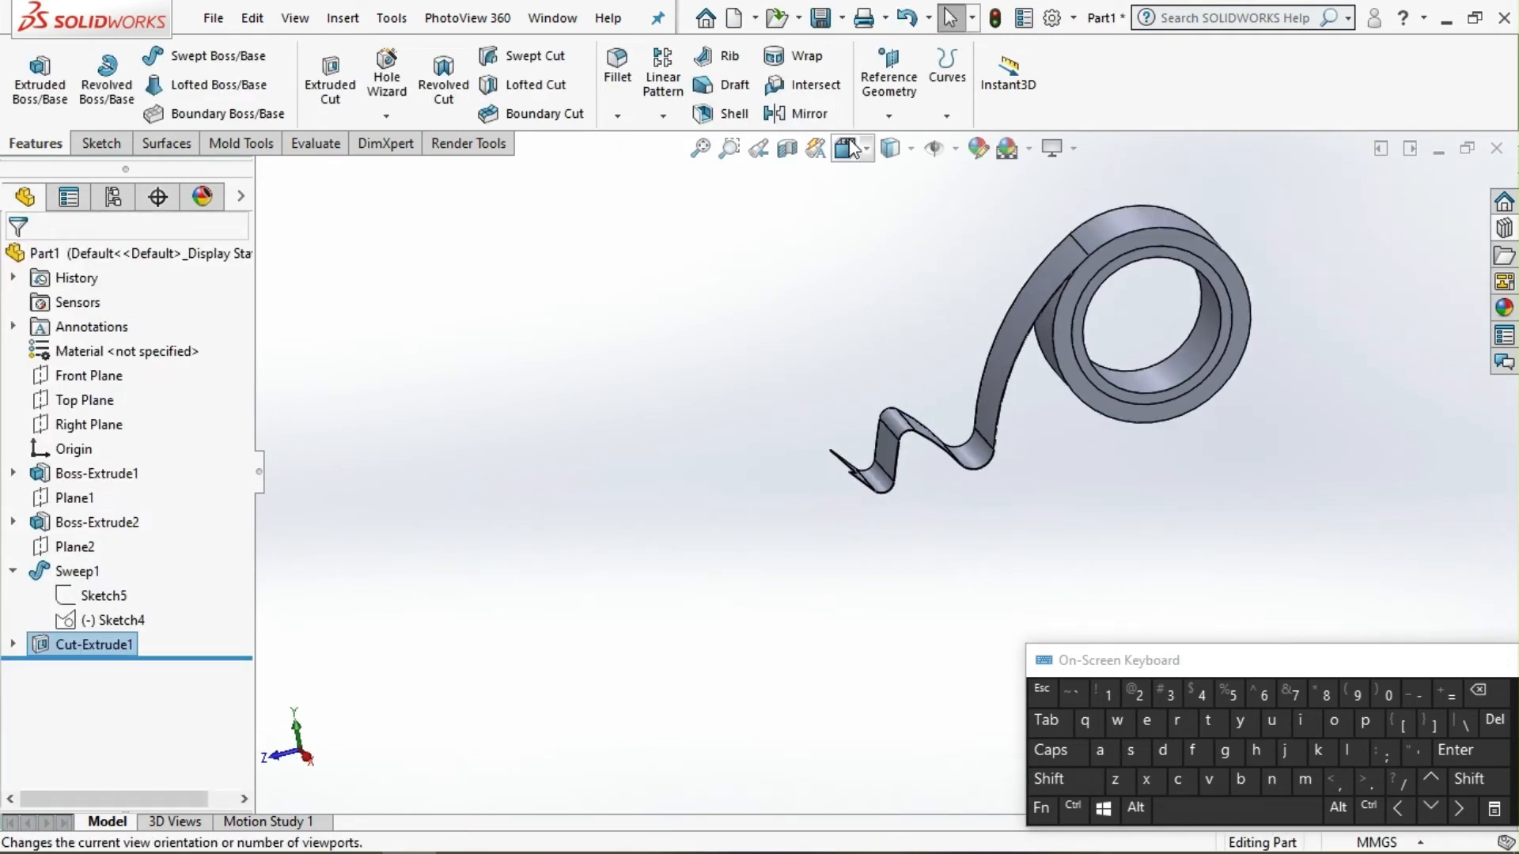
pyautogui.click(845, 148)
pyautogui.click(881, 247)
pyautogui.click(842, 152)
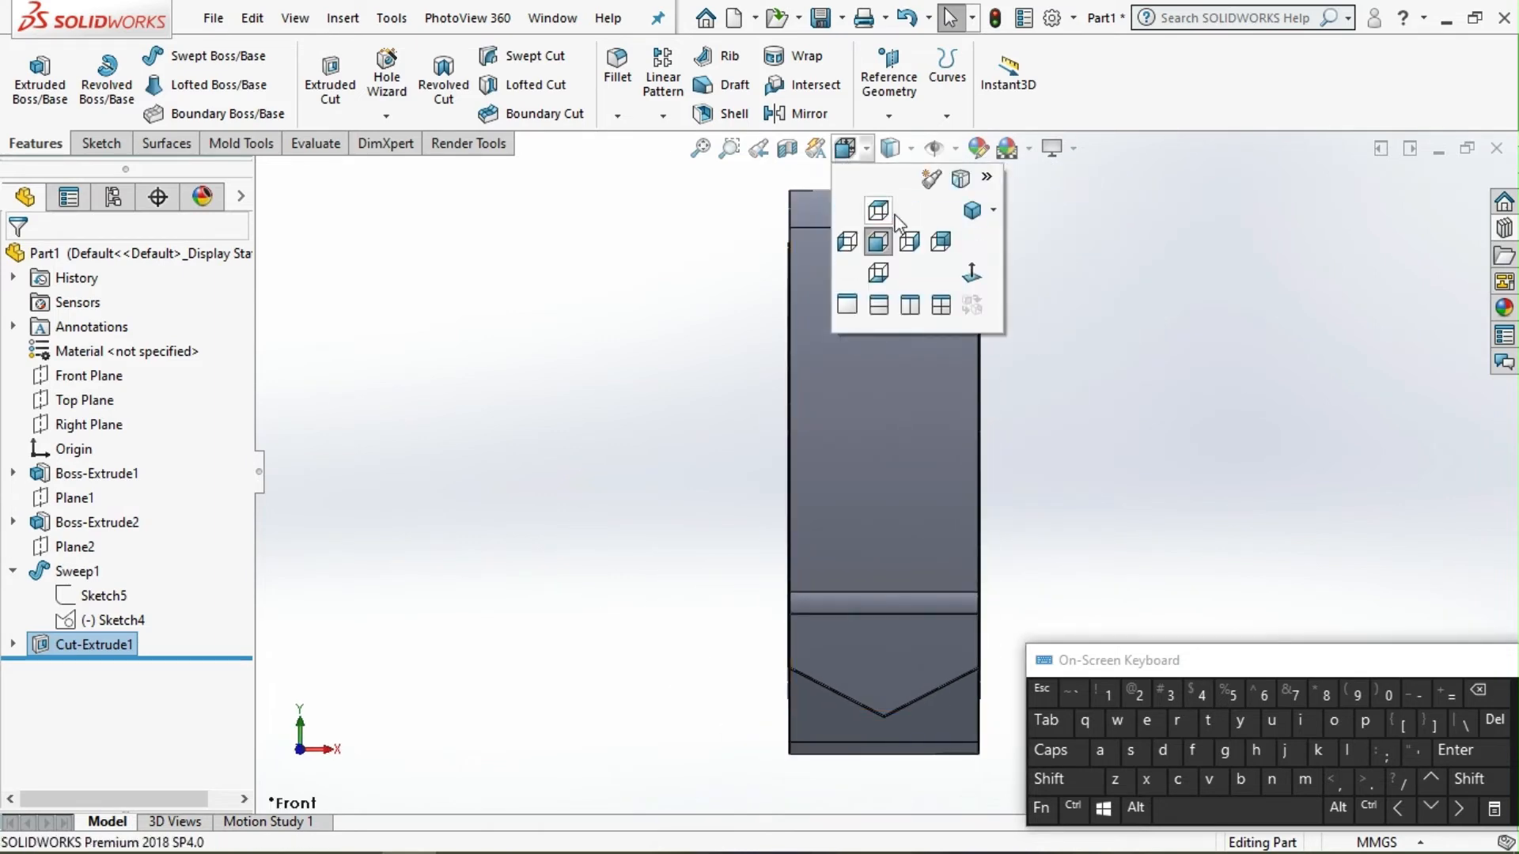
pyautogui.click(912, 244)
pyautogui.click(845, 148)
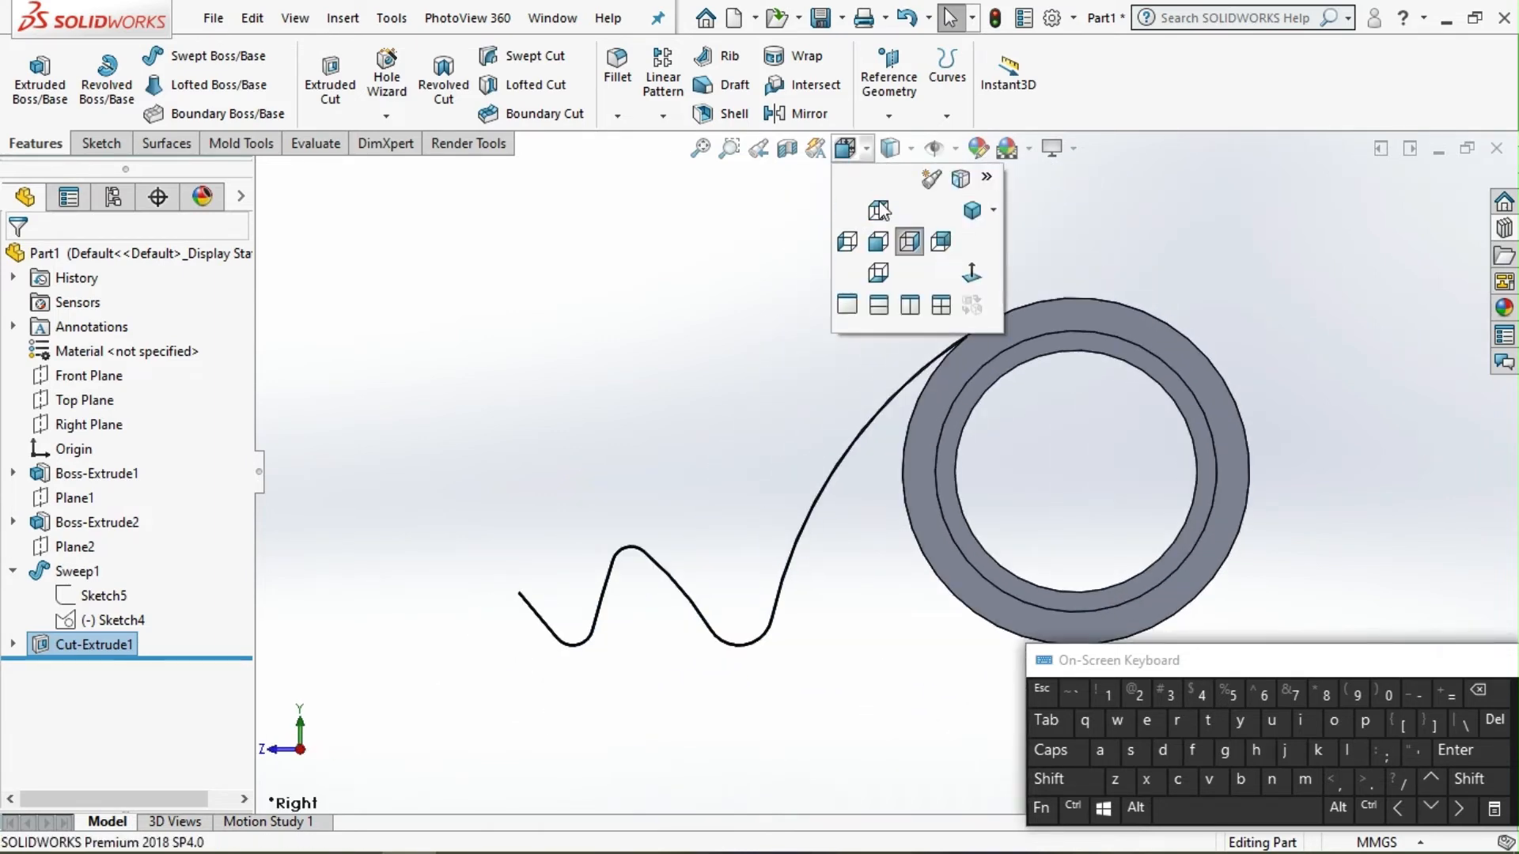
pyautogui.click(972, 210)
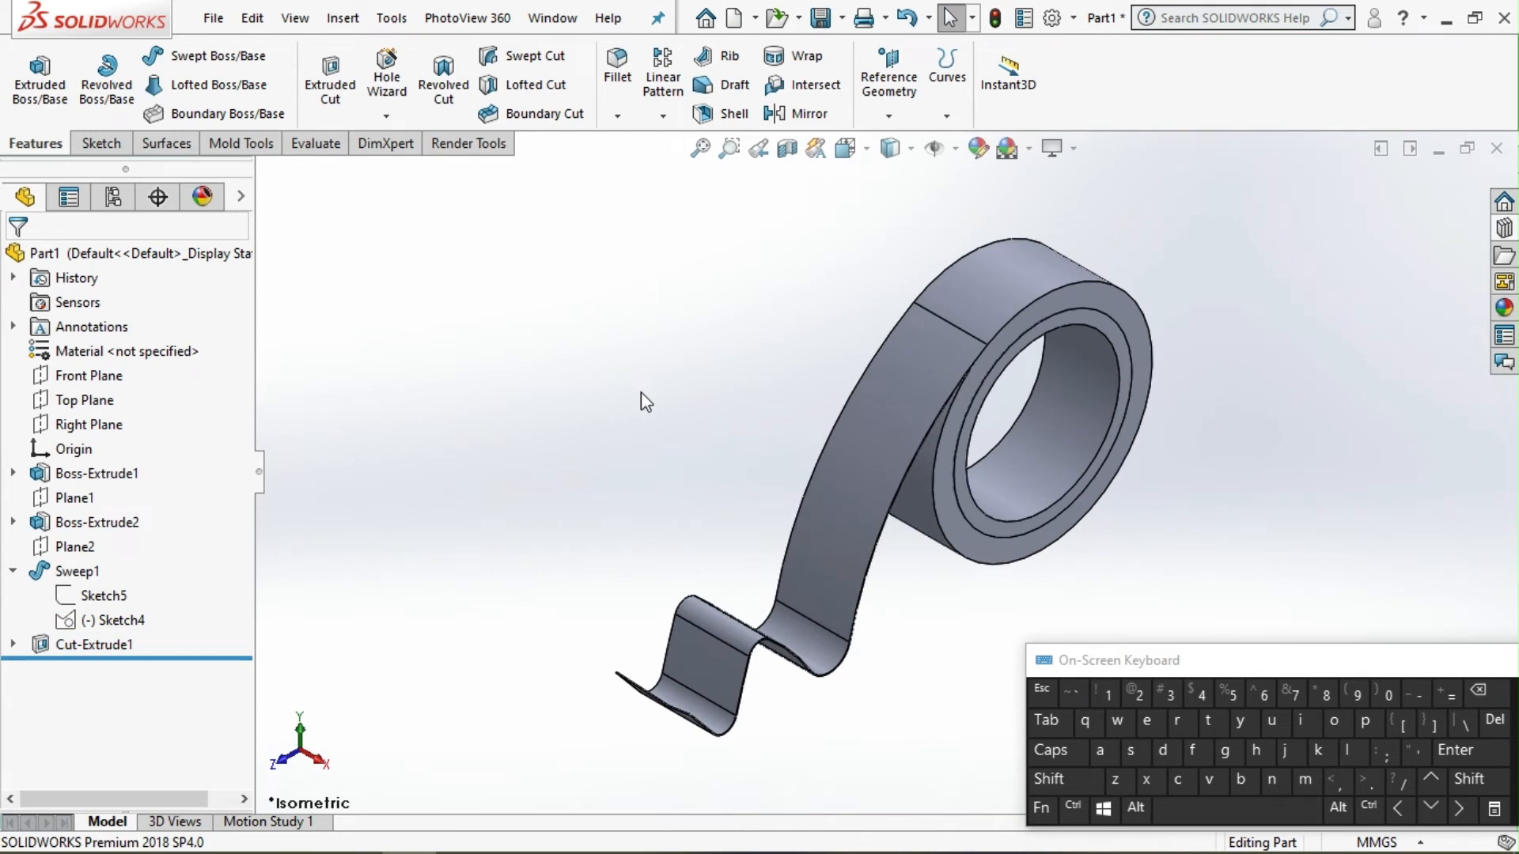
# Open the whole part's appearance for editing and set its color to red.
pyautogui.click(975, 164)
pyautogui.moveTo(1252, 664); pyautogui.dragTo(1052, 641)
pyautogui.moveTo(1378, 642); pyautogui.dragTo(1225, 631)
pyautogui.click(1365, 628)
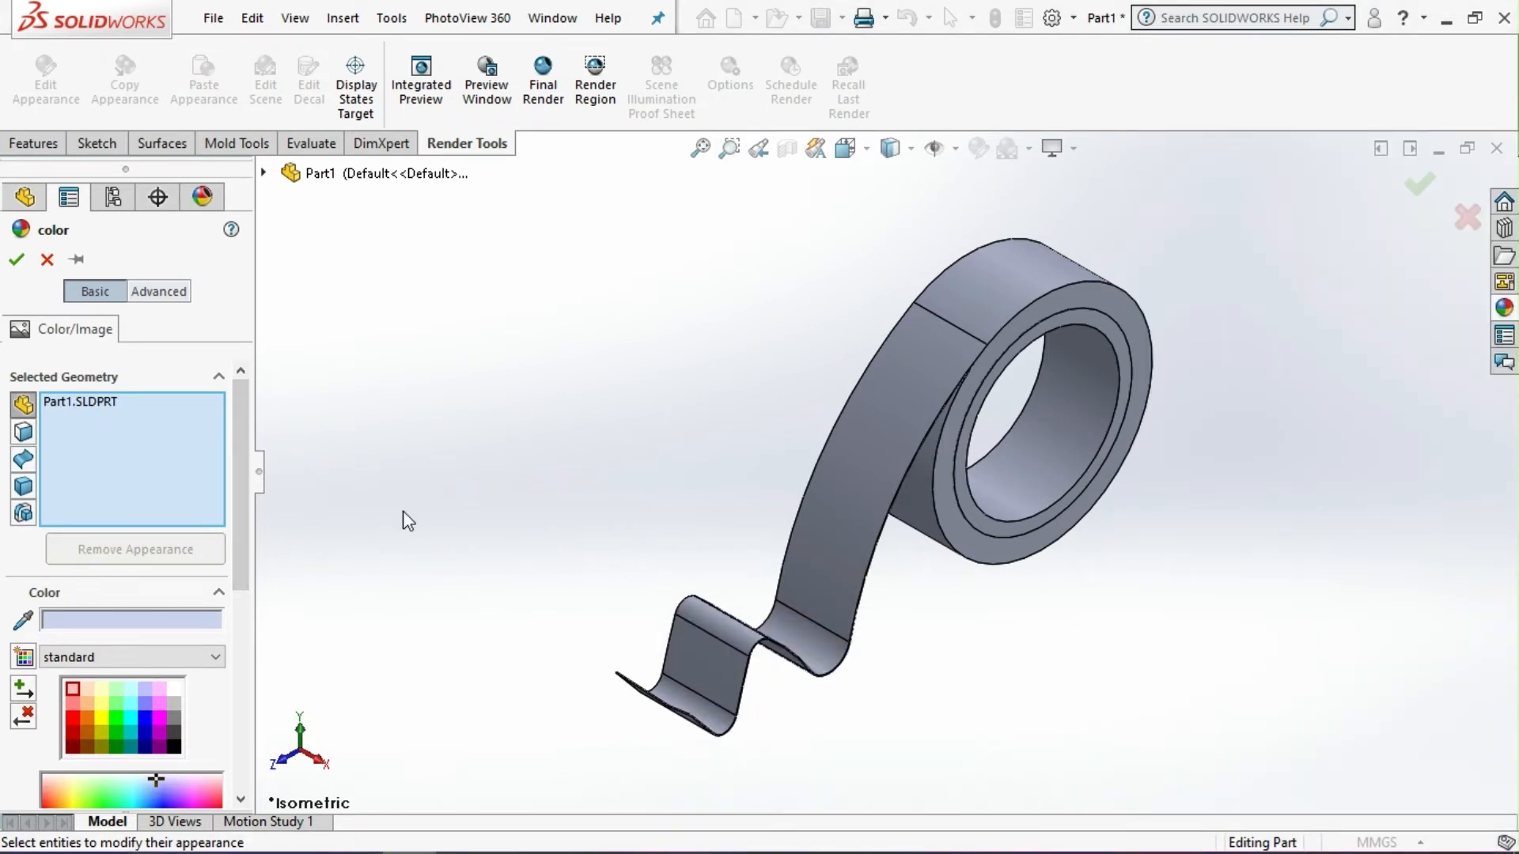
pyautogui.click(71, 719)
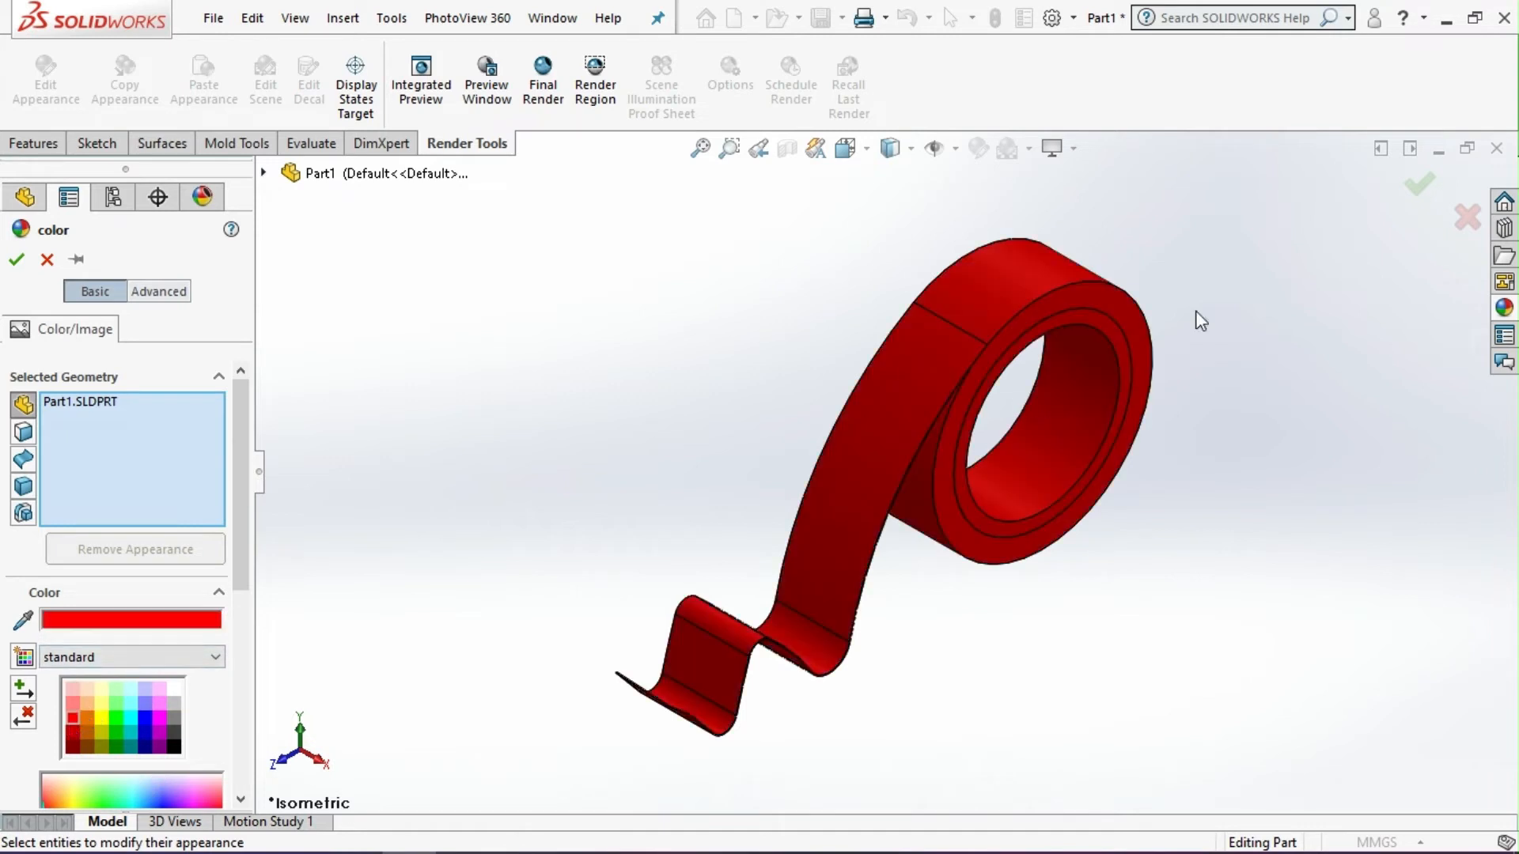
# Apply the White appearance from the Solid category to the whole part and set its color to red.
pyautogui.click(1504, 309)
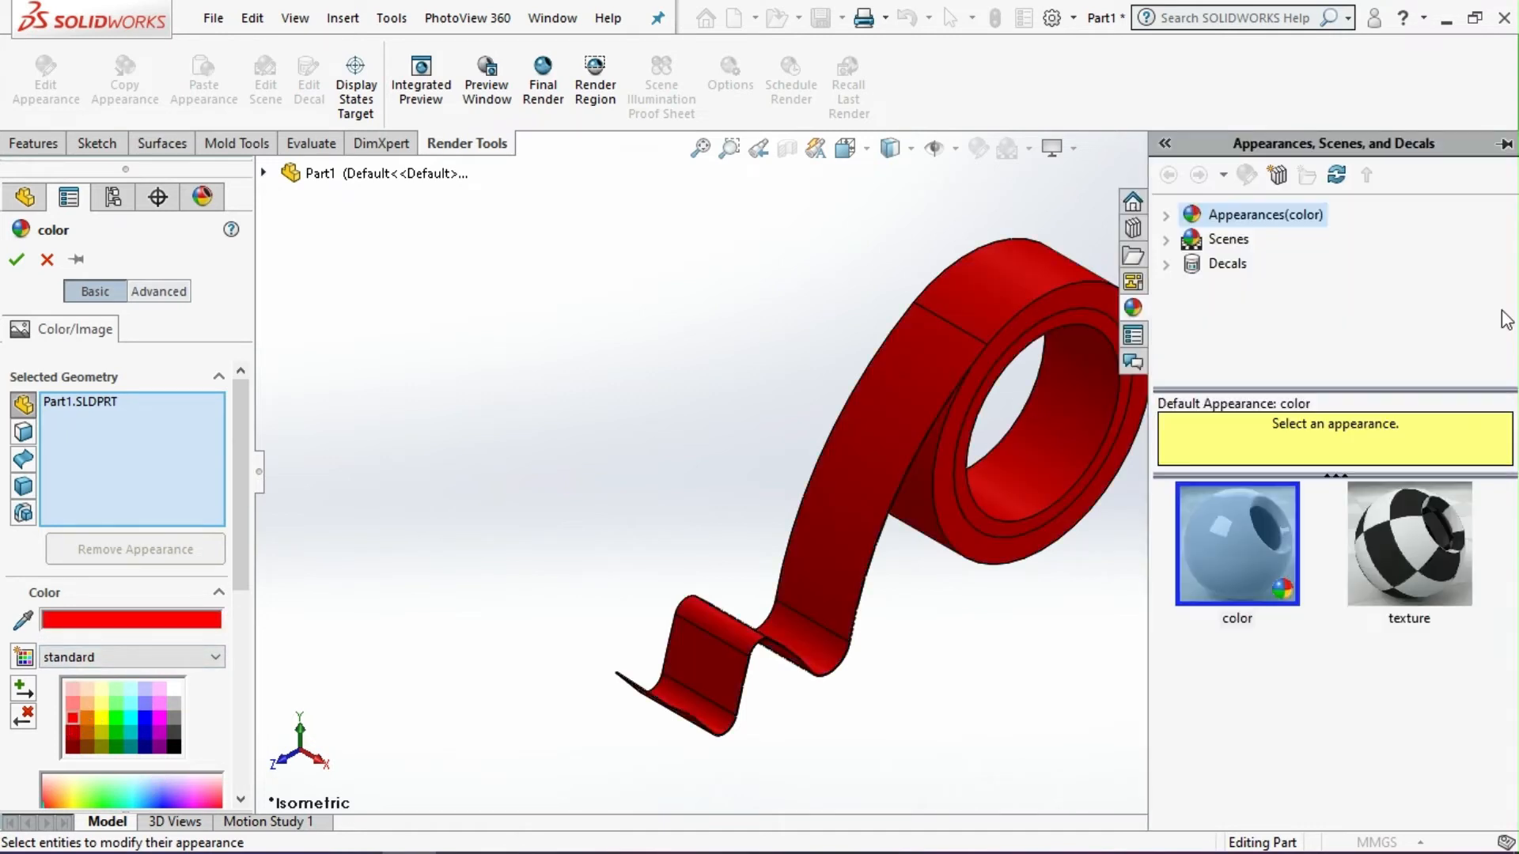
pyautogui.click(1166, 214)
pyautogui.click(1250, 363)
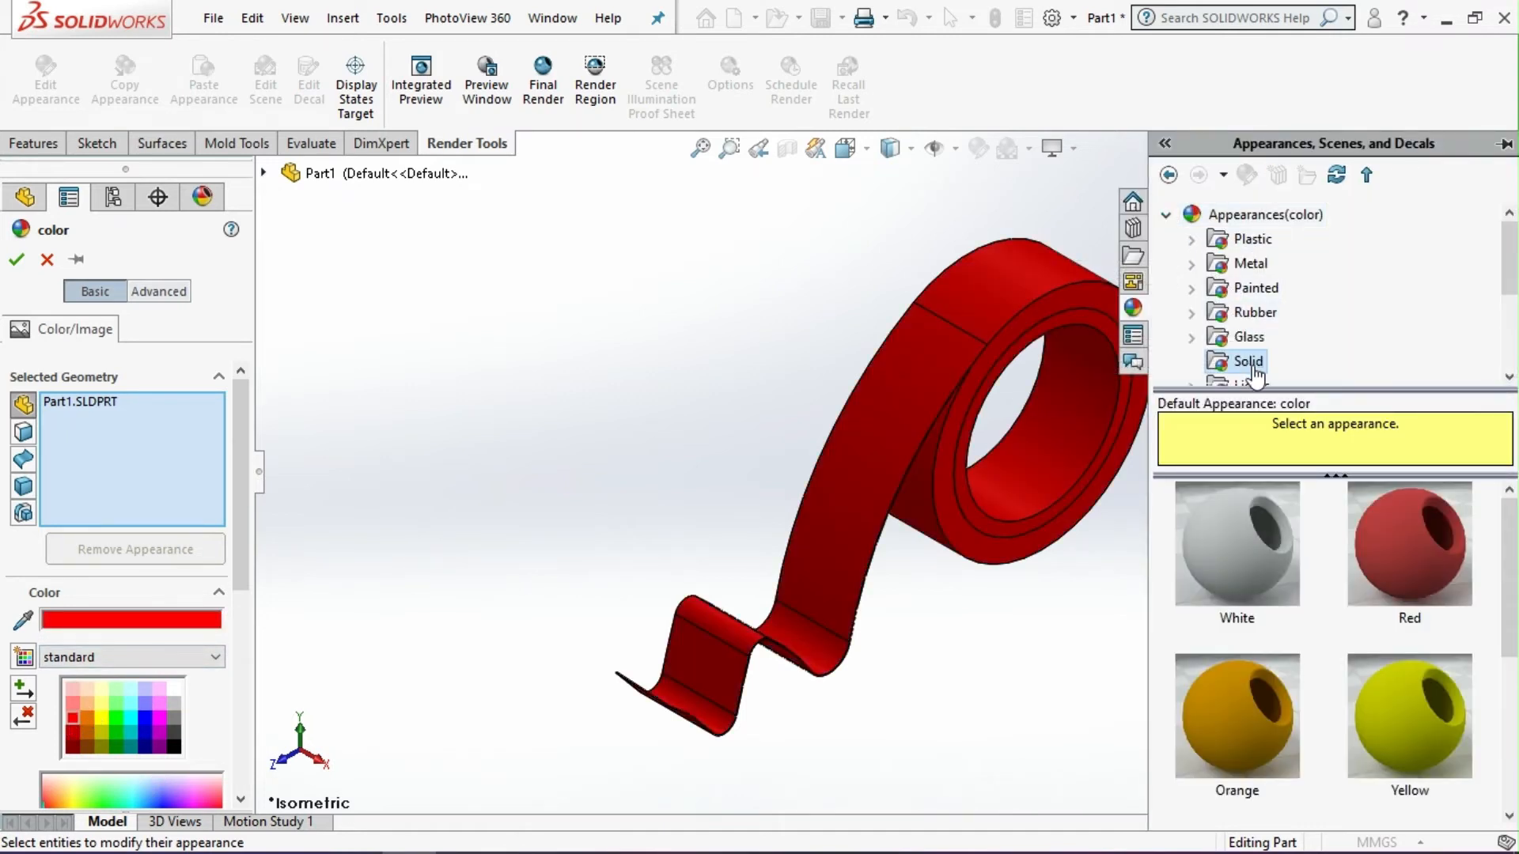
pyautogui.click(1289, 530)
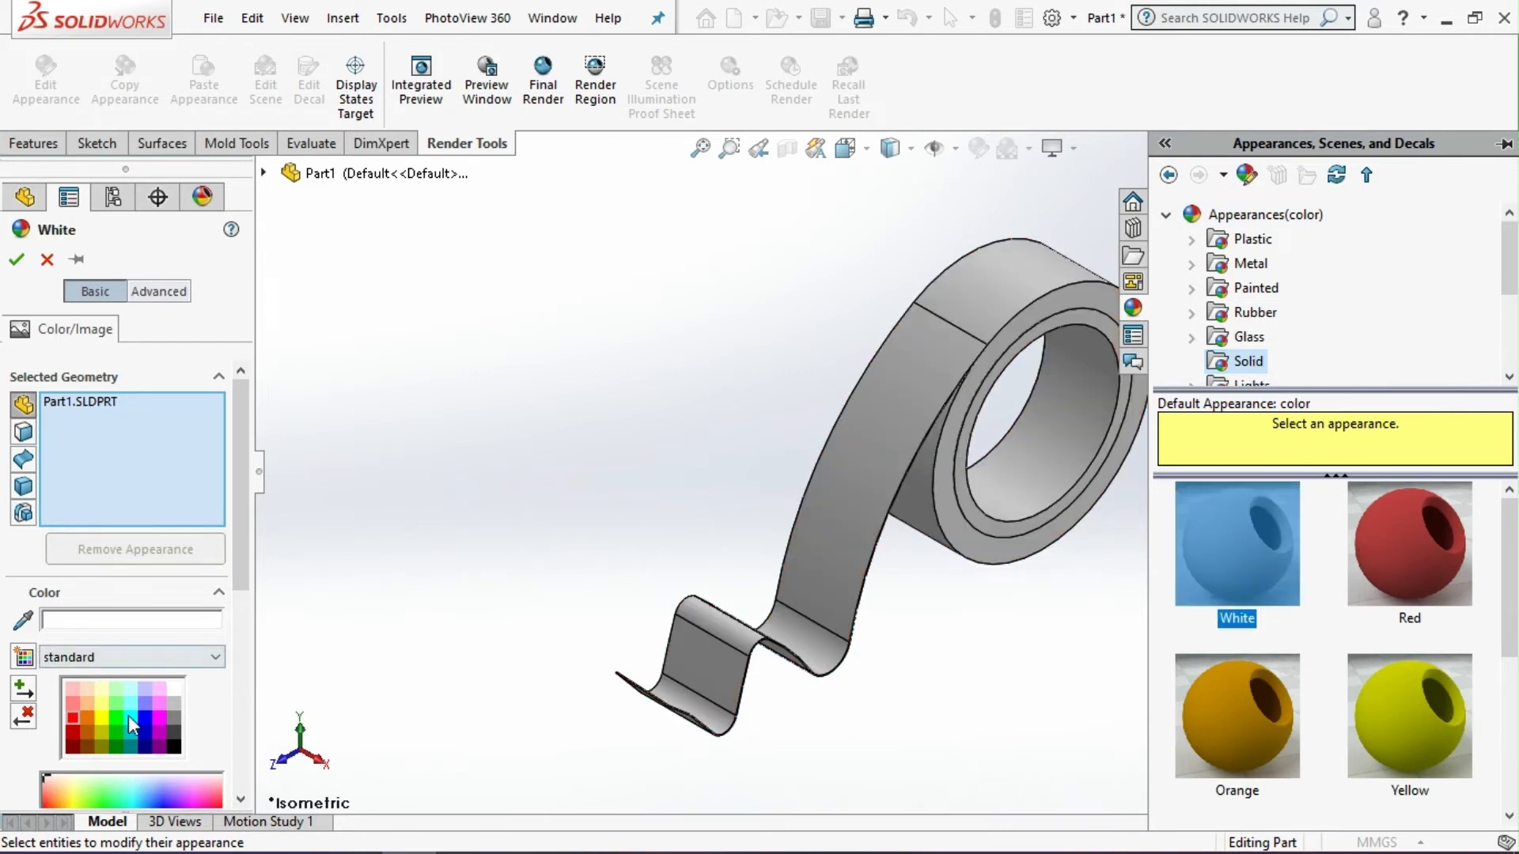
pyautogui.click(76, 720)
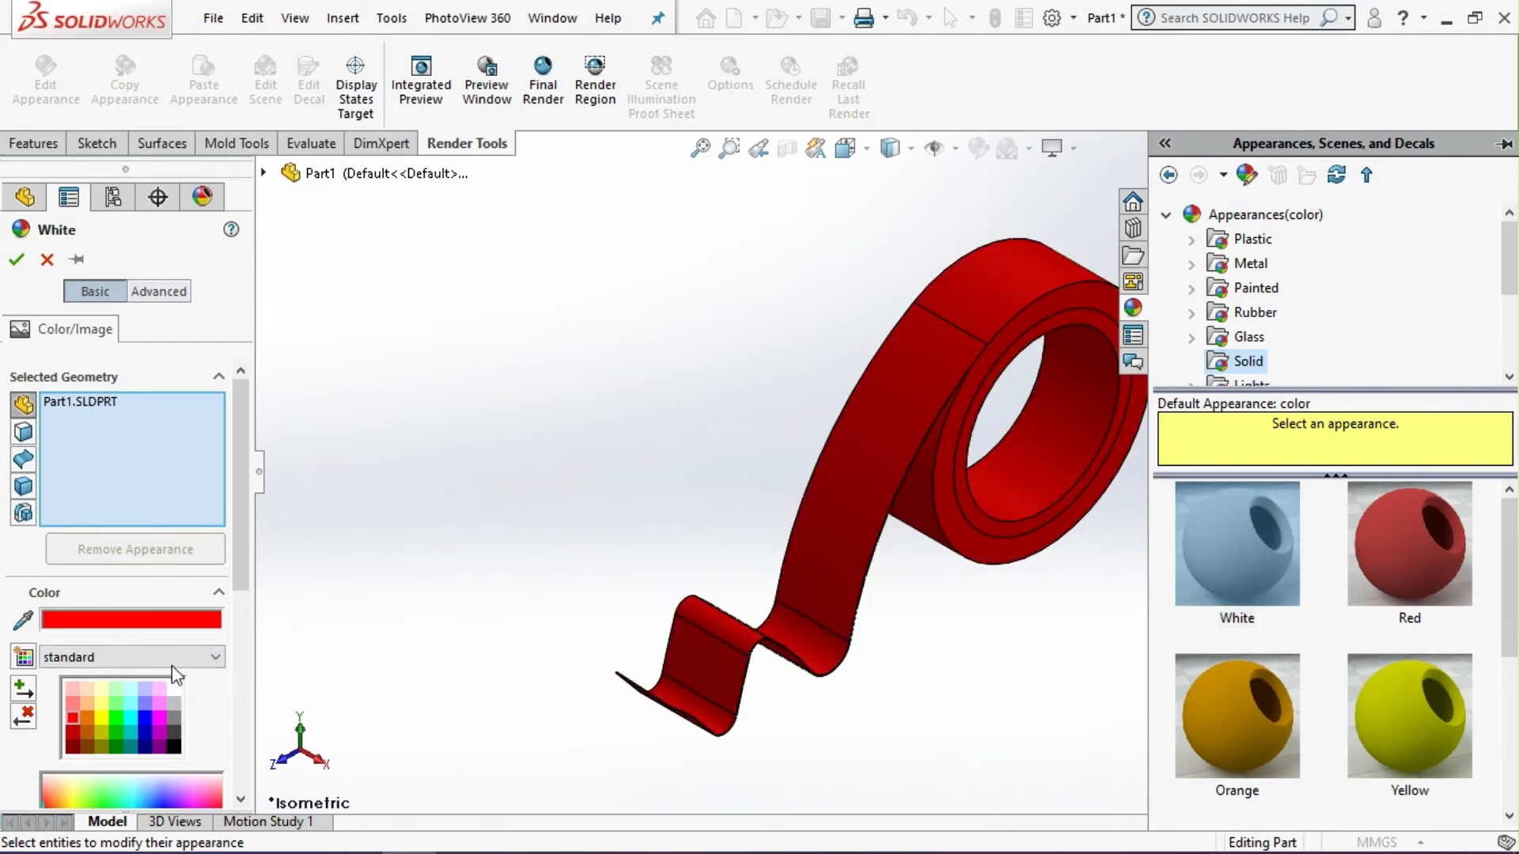
pyautogui.click(18, 261)
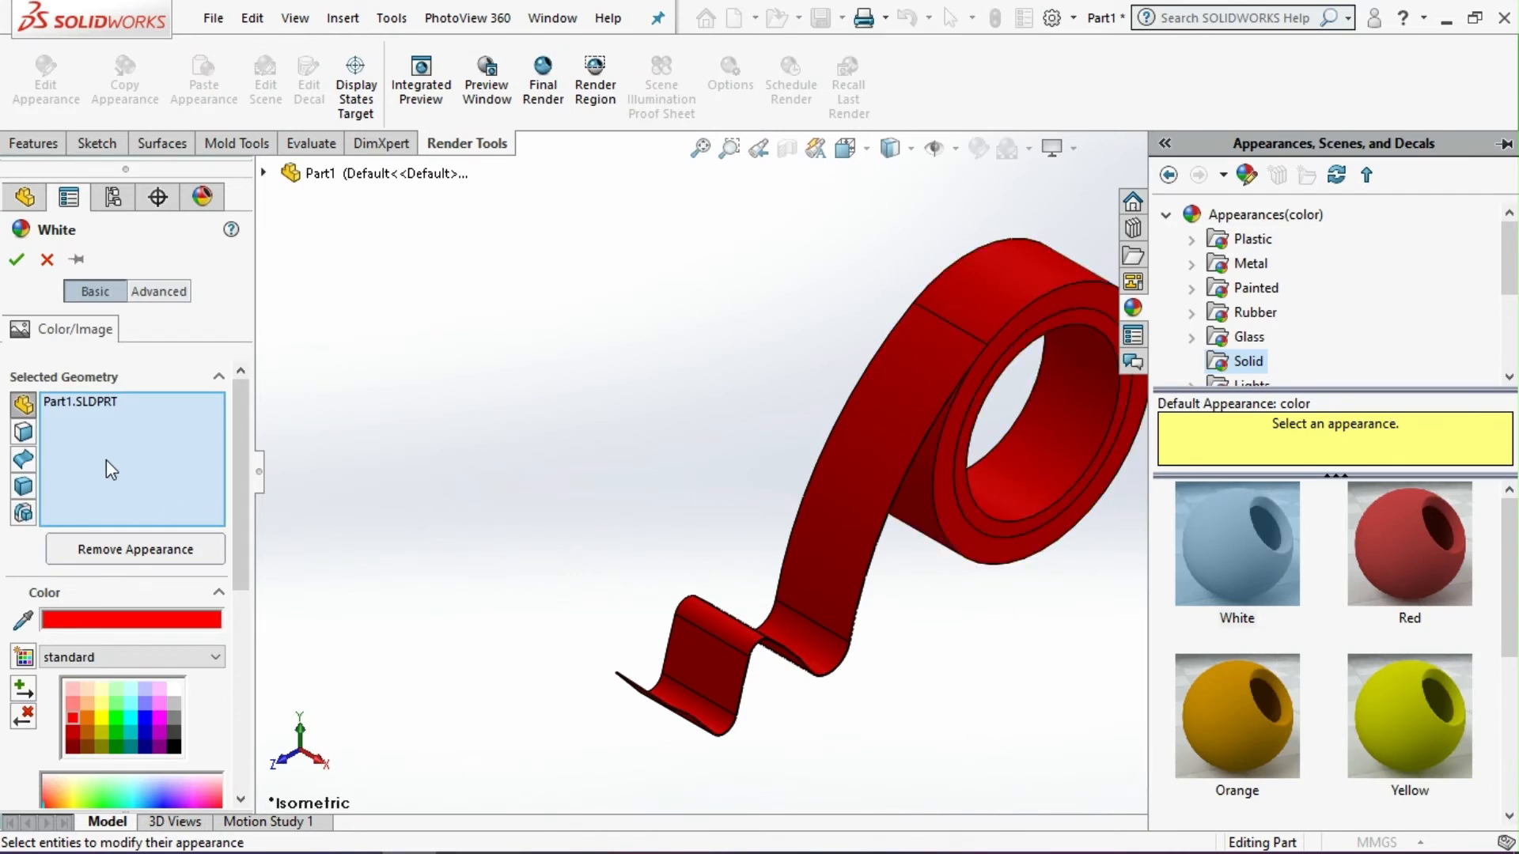
# Clear the whole part from the appearance's selected geometry and choose orange as the color.
pyautogui.rightClick(106, 459)
pyautogui.click(159, 465)
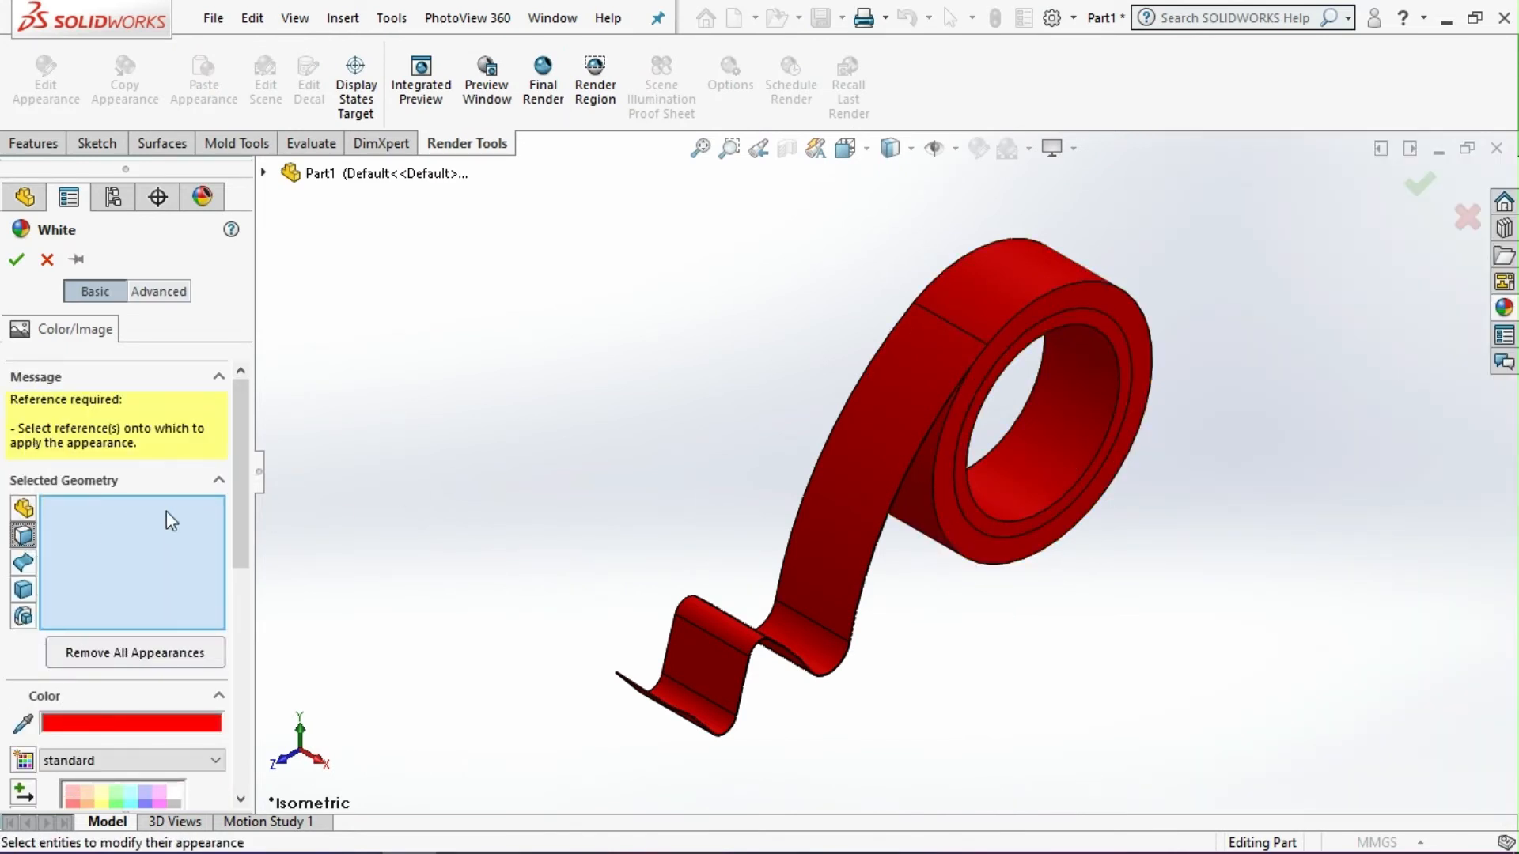
pyautogui.scroll(-5, 240, 473)
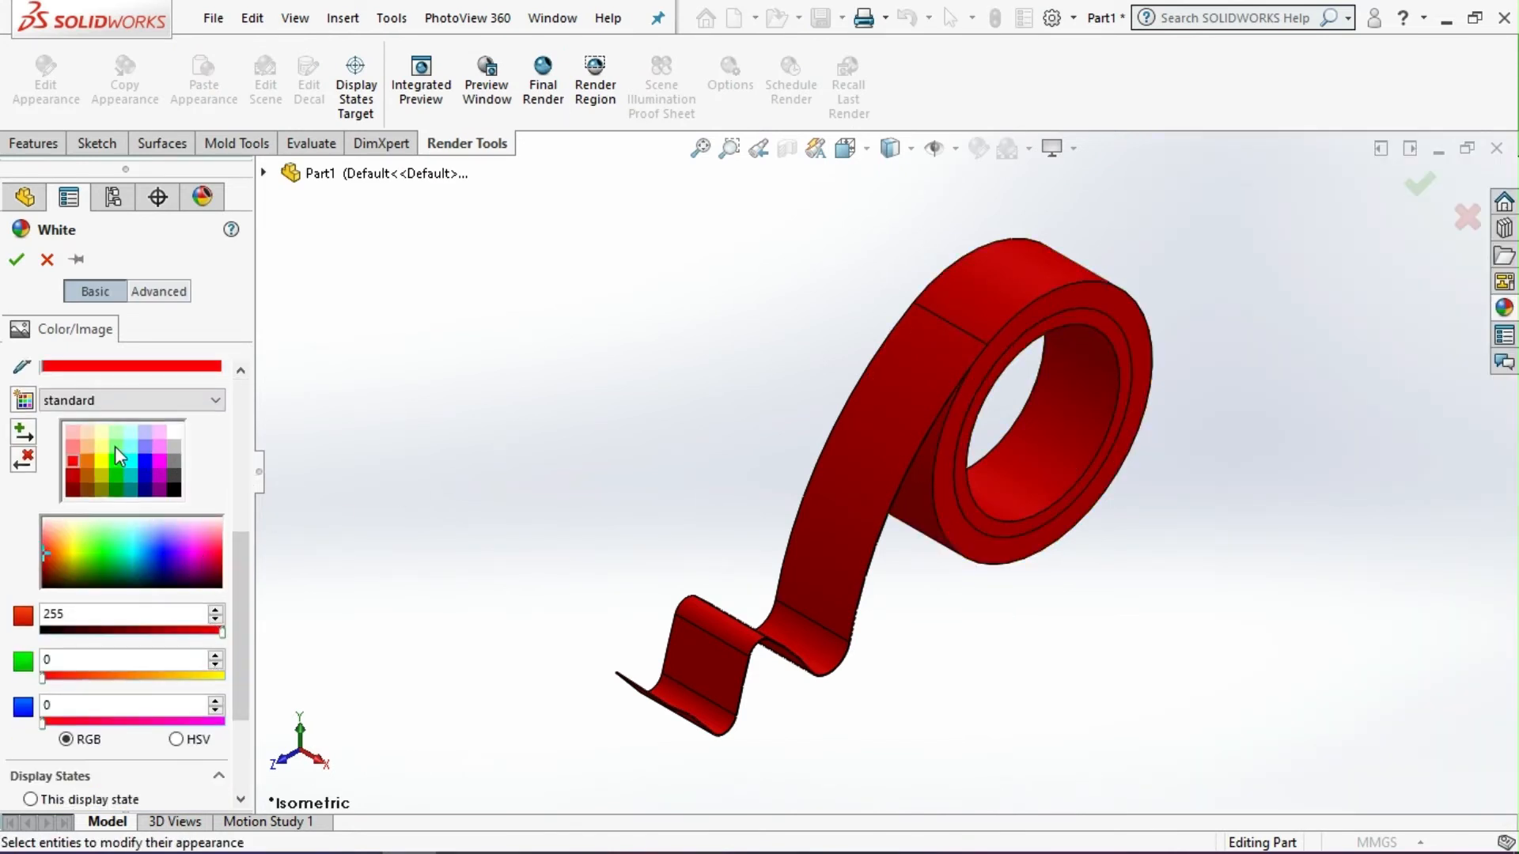
pyautogui.click(86, 459)
pyautogui.scroll(5, 119, 474)
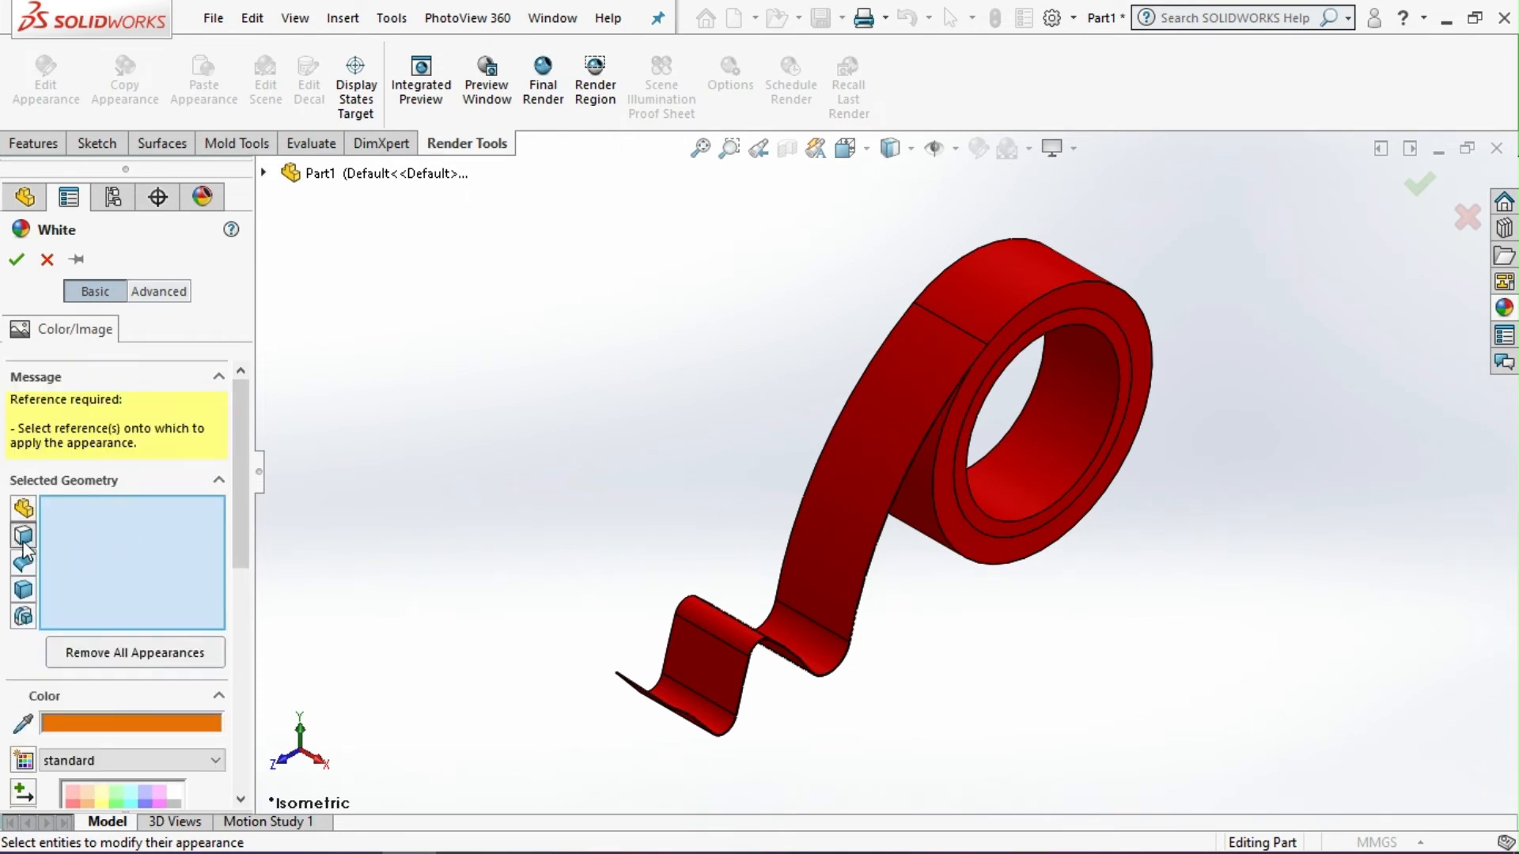
# Select the inner ring's bore and visible side face for the appearance and set their color to dark orange.
pyautogui.scroll(-3, 1063, 442)
pyautogui.click(963, 522)
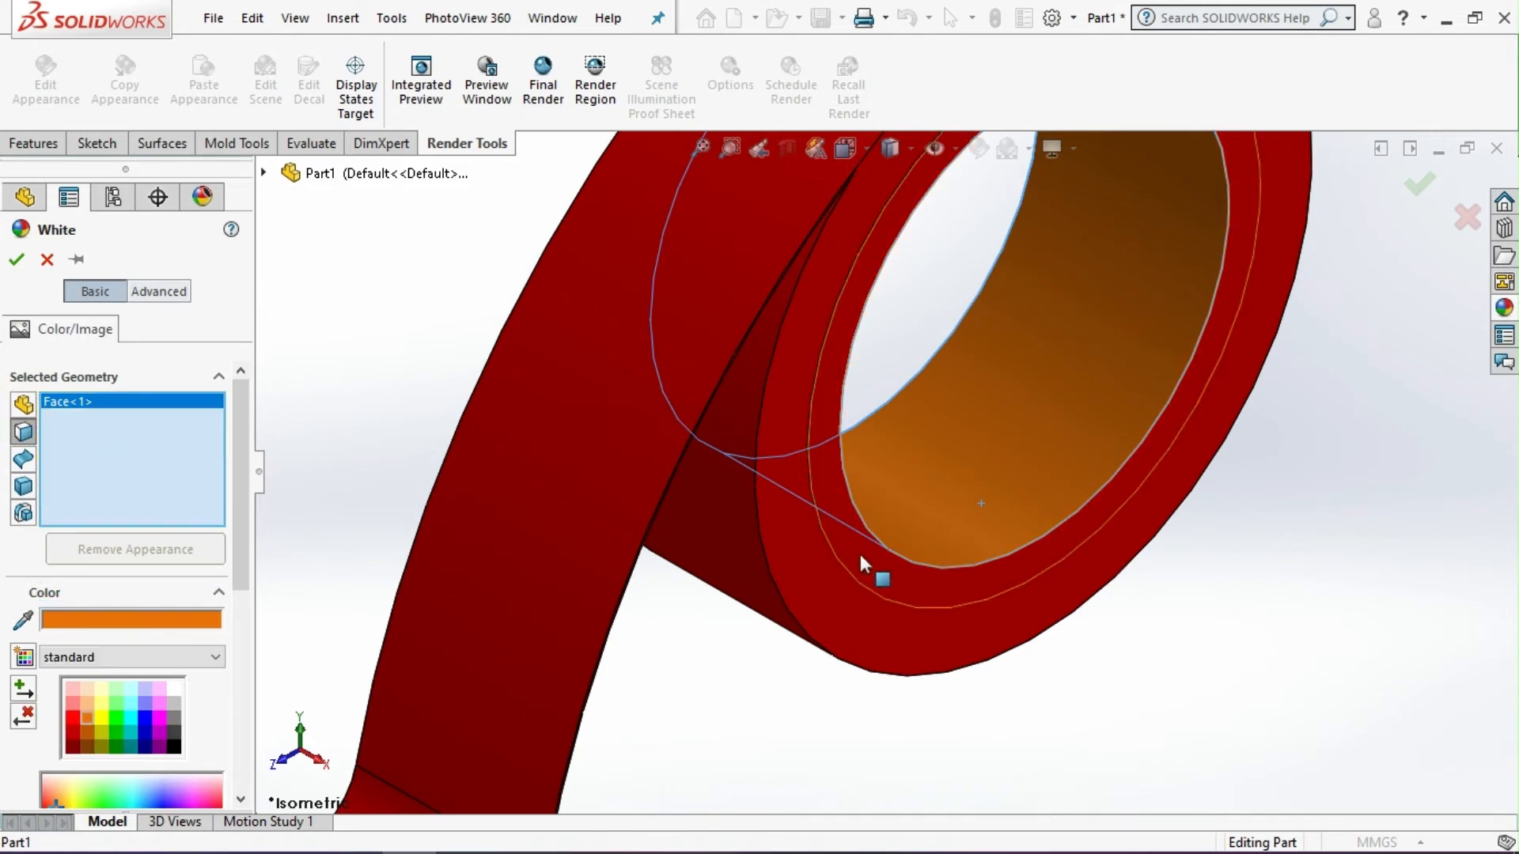
pyautogui.click(841, 538)
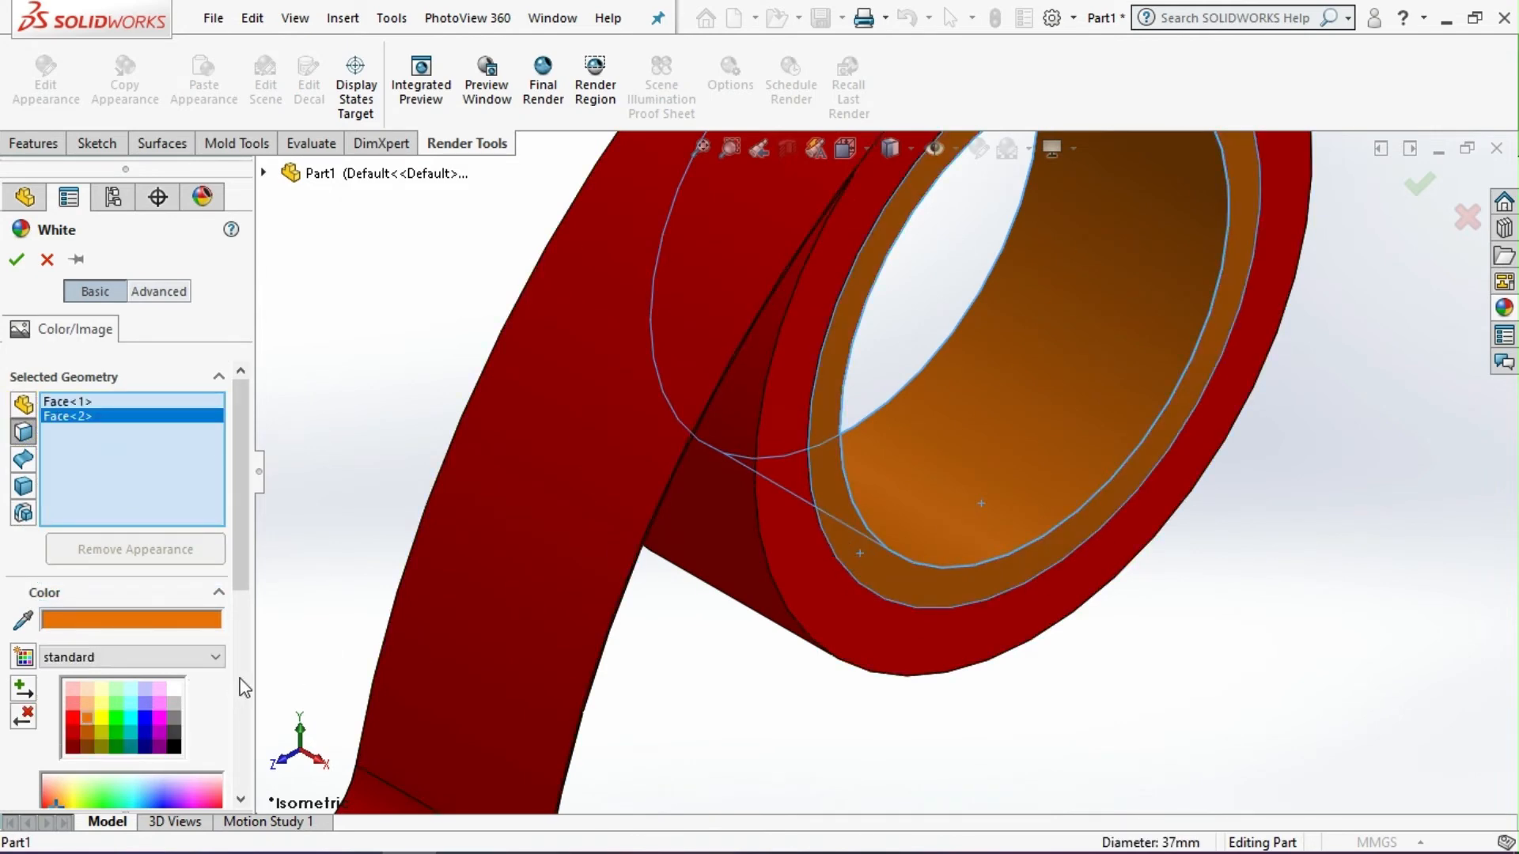
pyautogui.click(88, 746)
pyautogui.click(88, 733)
# Add the narrow face between the inner and outer rings on the same side to the appearance selection.
pyautogui.scroll(-8, 853, 440)
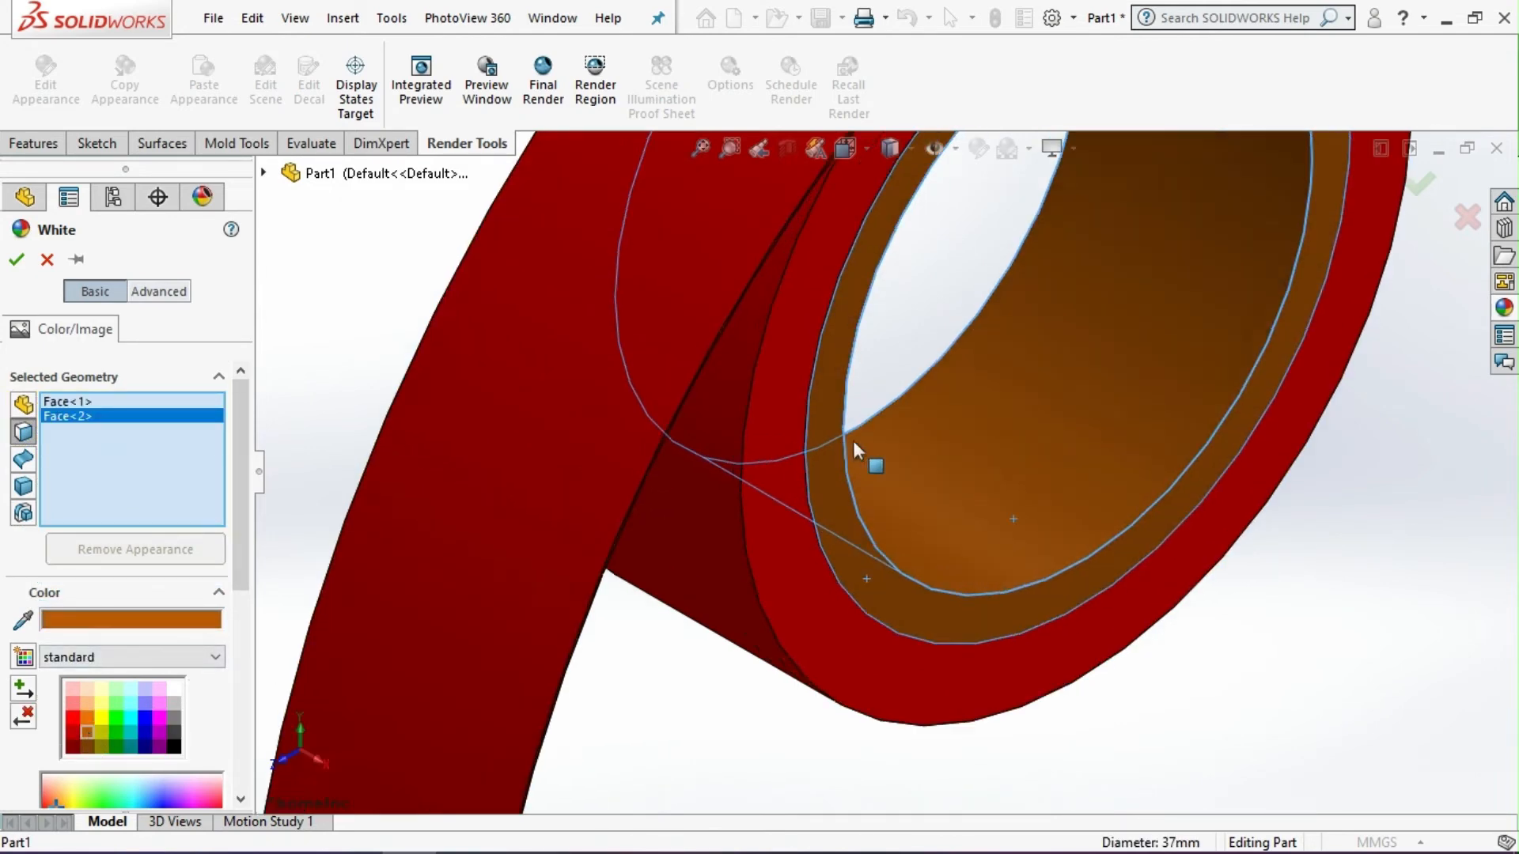
pyautogui.click(565, 543)
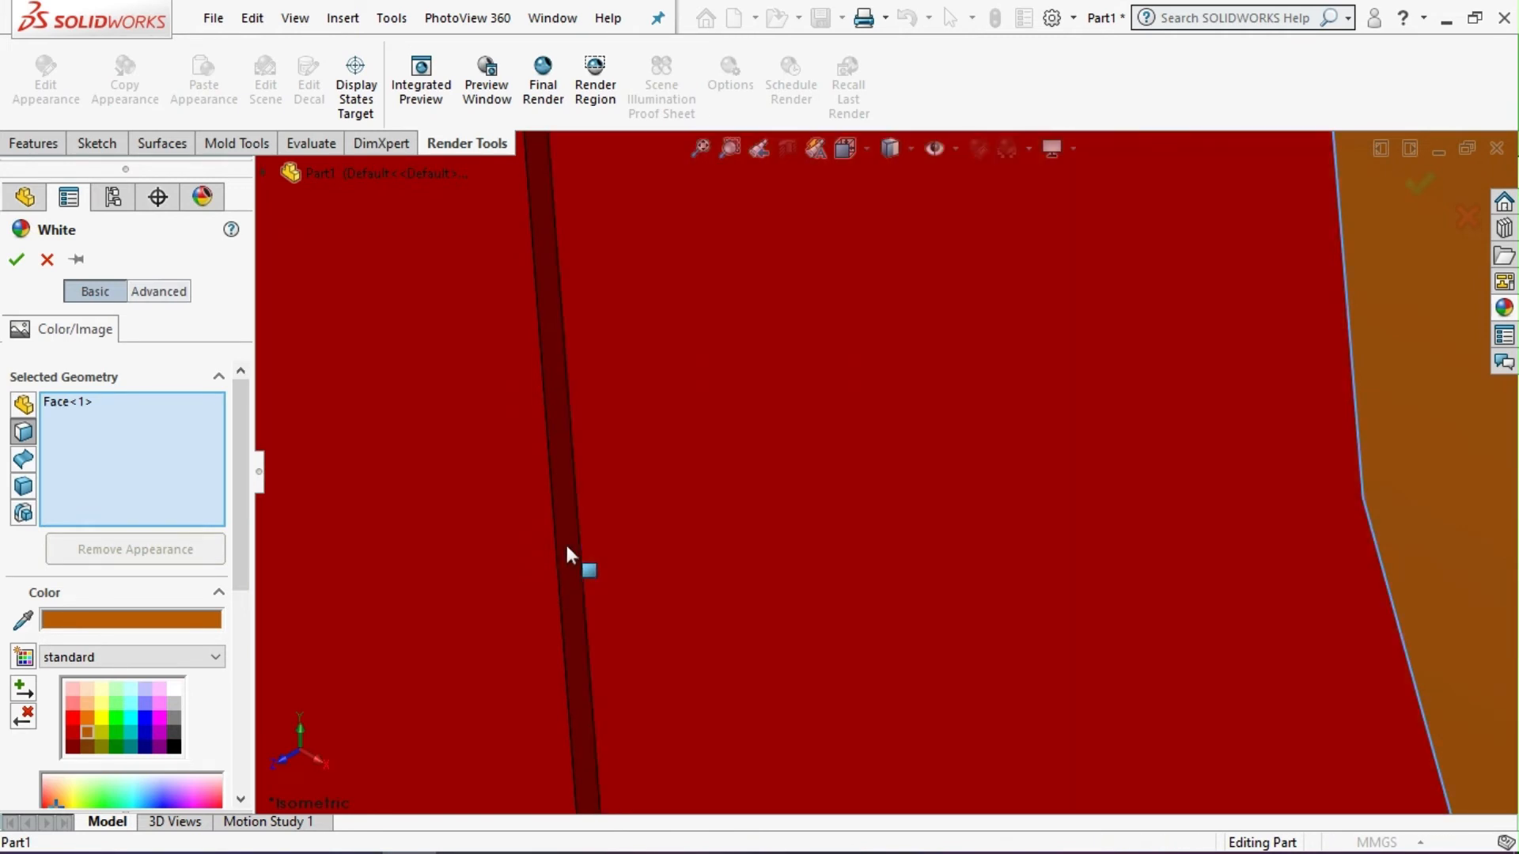
pyautogui.click(562, 541)
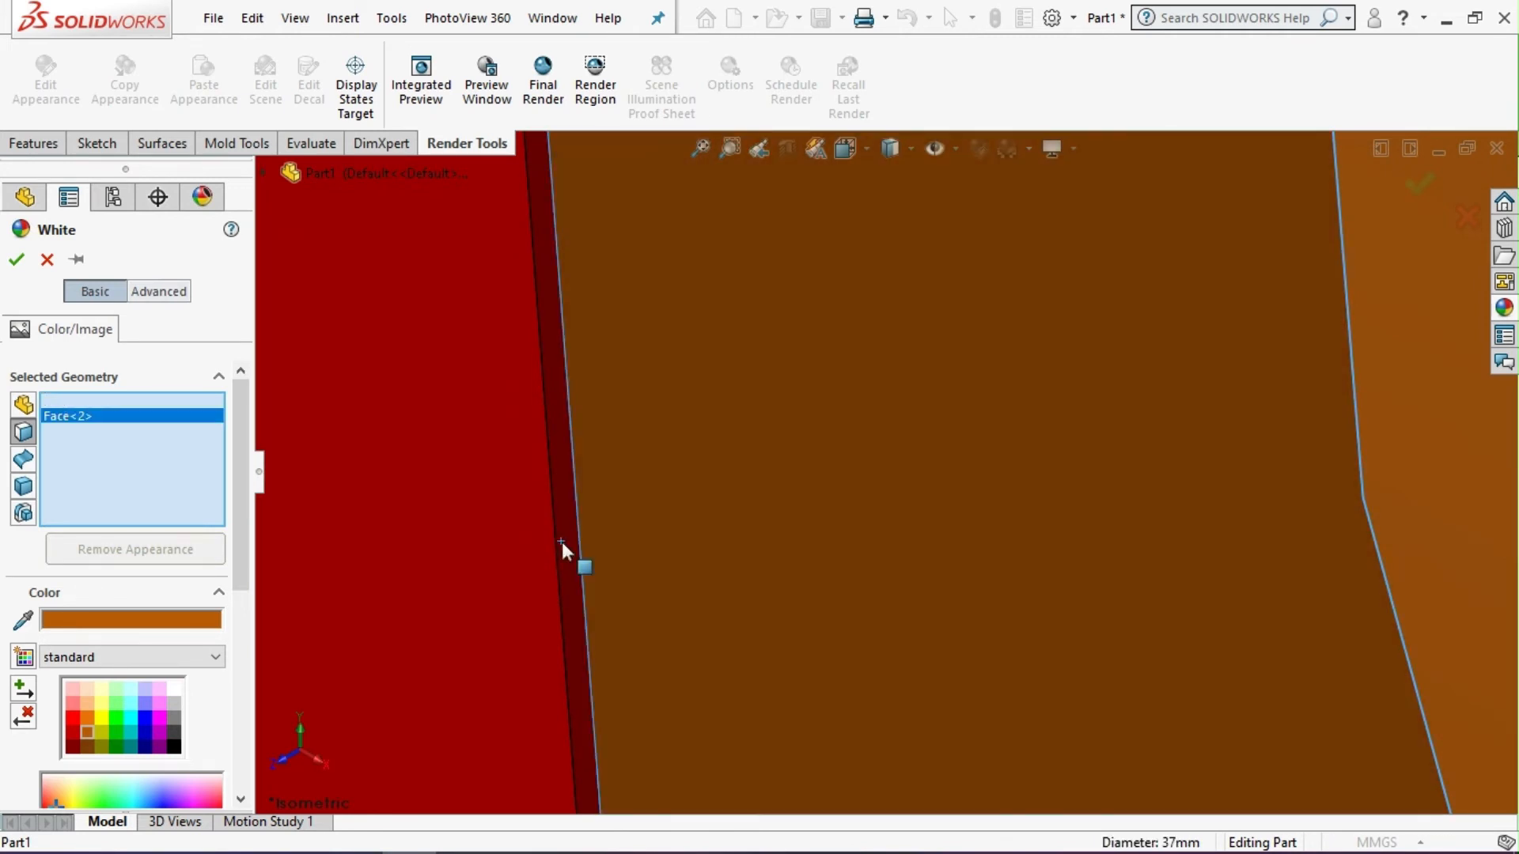
pyautogui.moveTo(673, 571); pyautogui.dragTo(601, 510, button='middle')
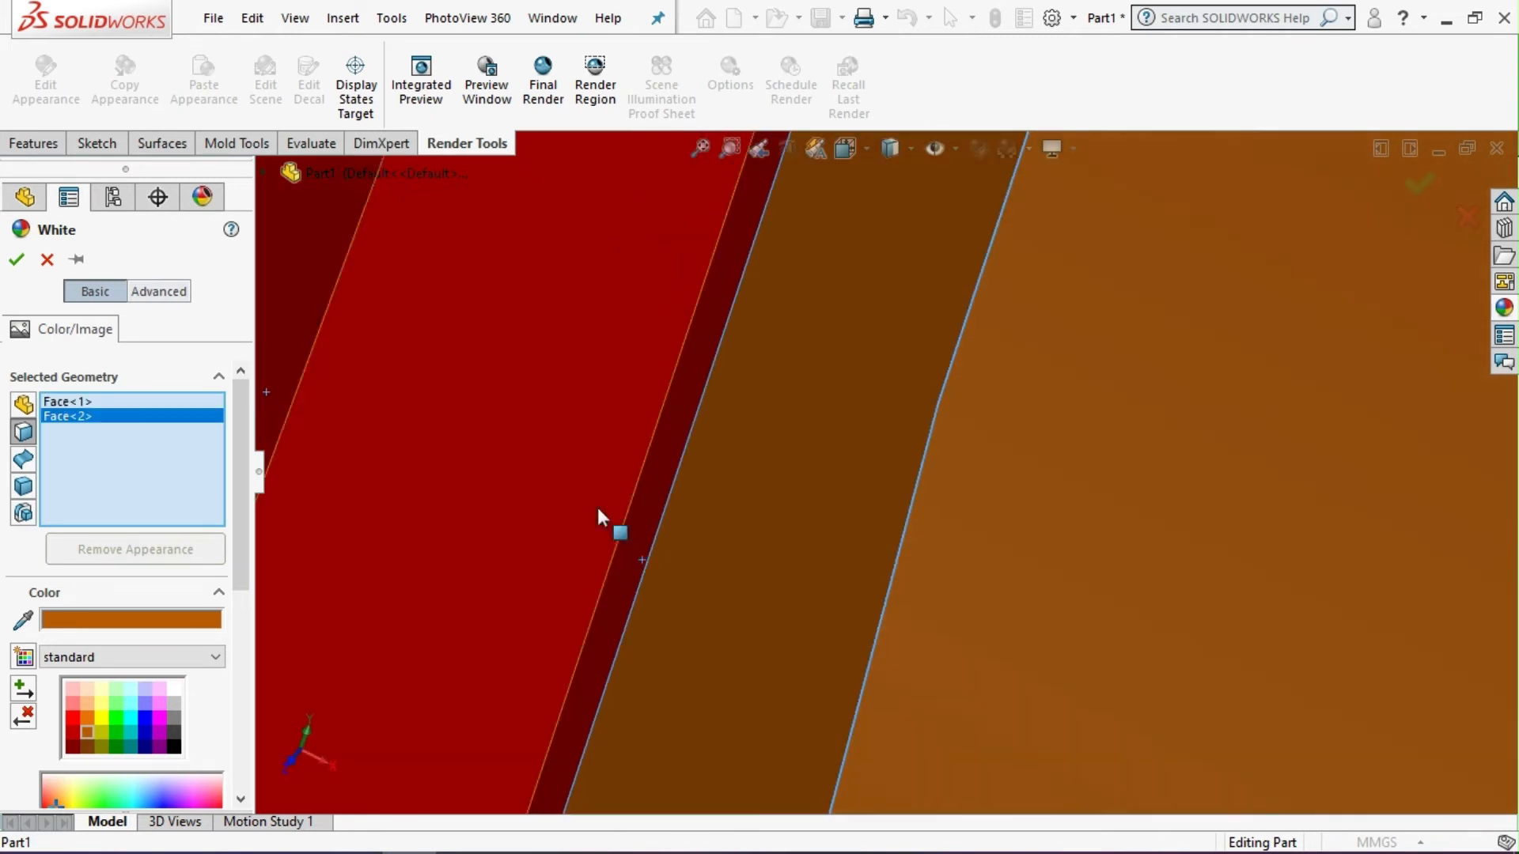
pyautogui.click(639, 508)
pyautogui.scroll(5, 633, 511)
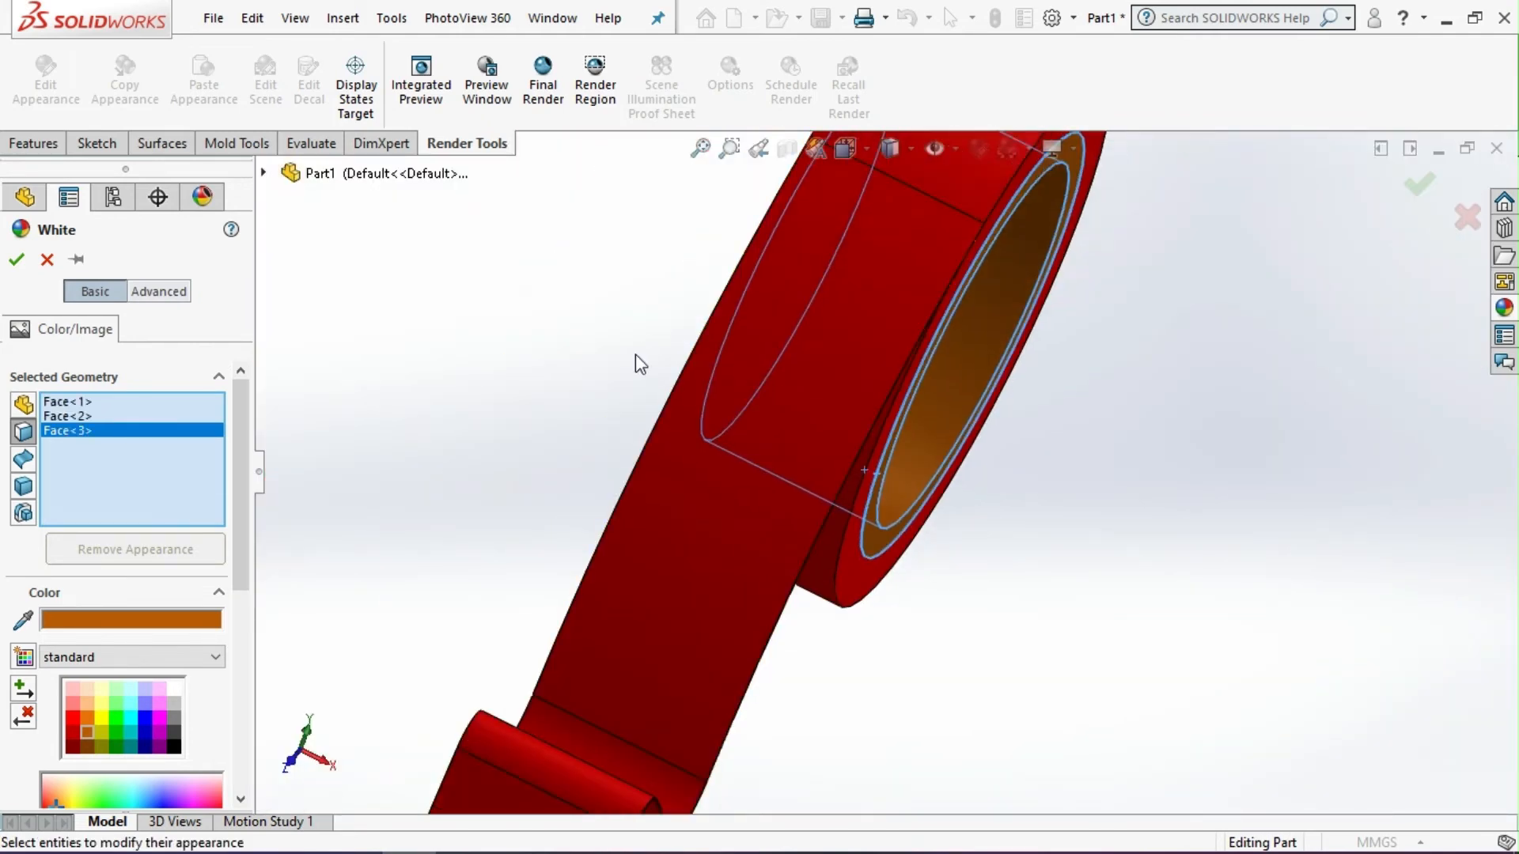
# Add the narrow face between the rings and the inner ring's side face on the opposite side to the appearance selection.
pyautogui.moveTo(635, 354); pyautogui.dragTo(692, 377, button='middle')
pyautogui.scroll(-3, 644, 461)
pyautogui.scroll(-5, 644, 465)
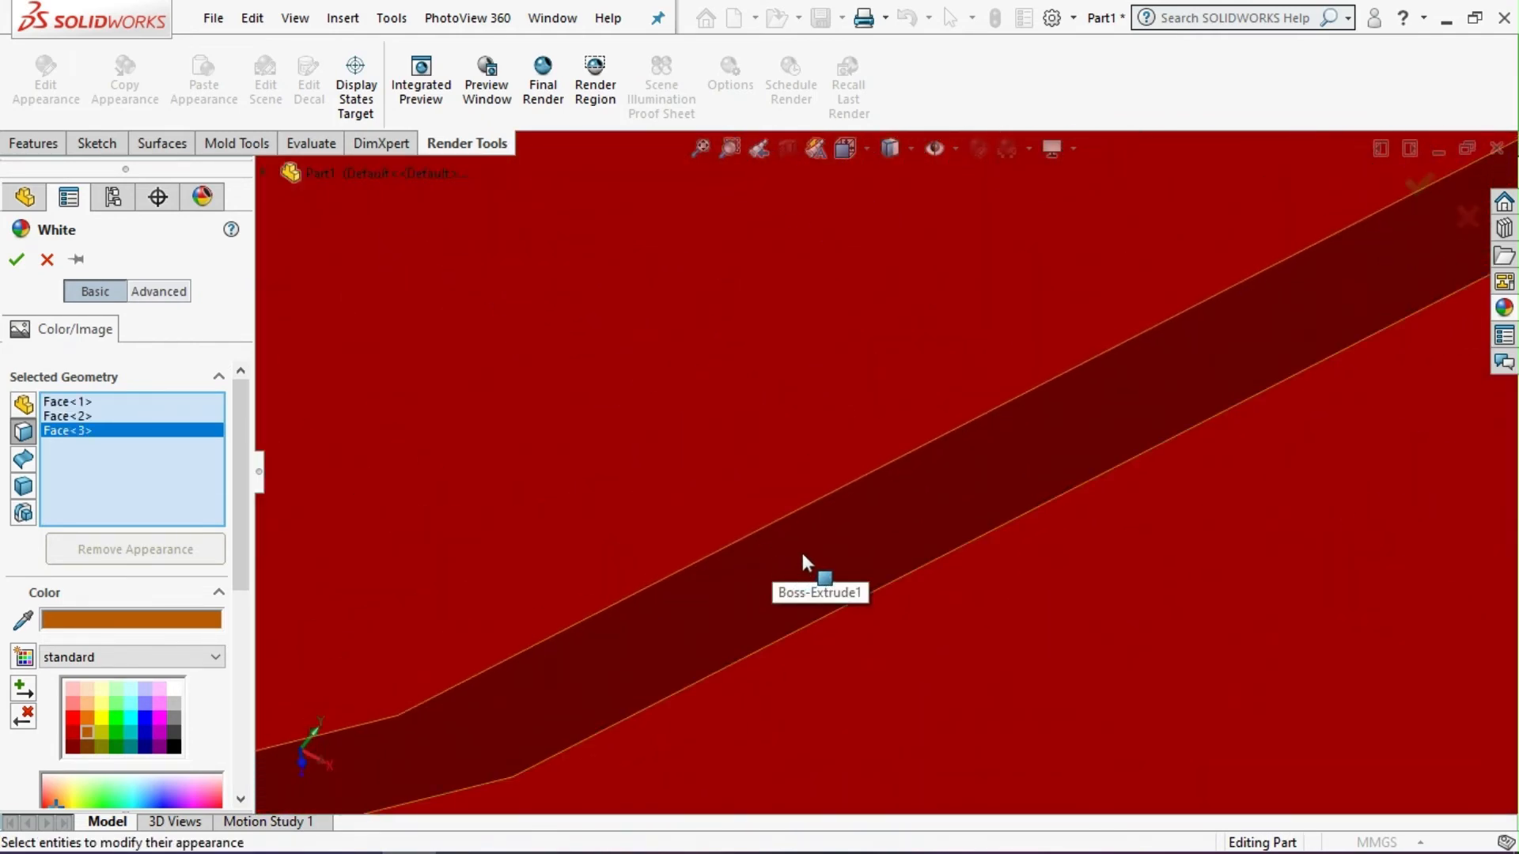
pyautogui.click(824, 543)
pyautogui.scroll(3, 717, 480)
pyautogui.click(695, 411)
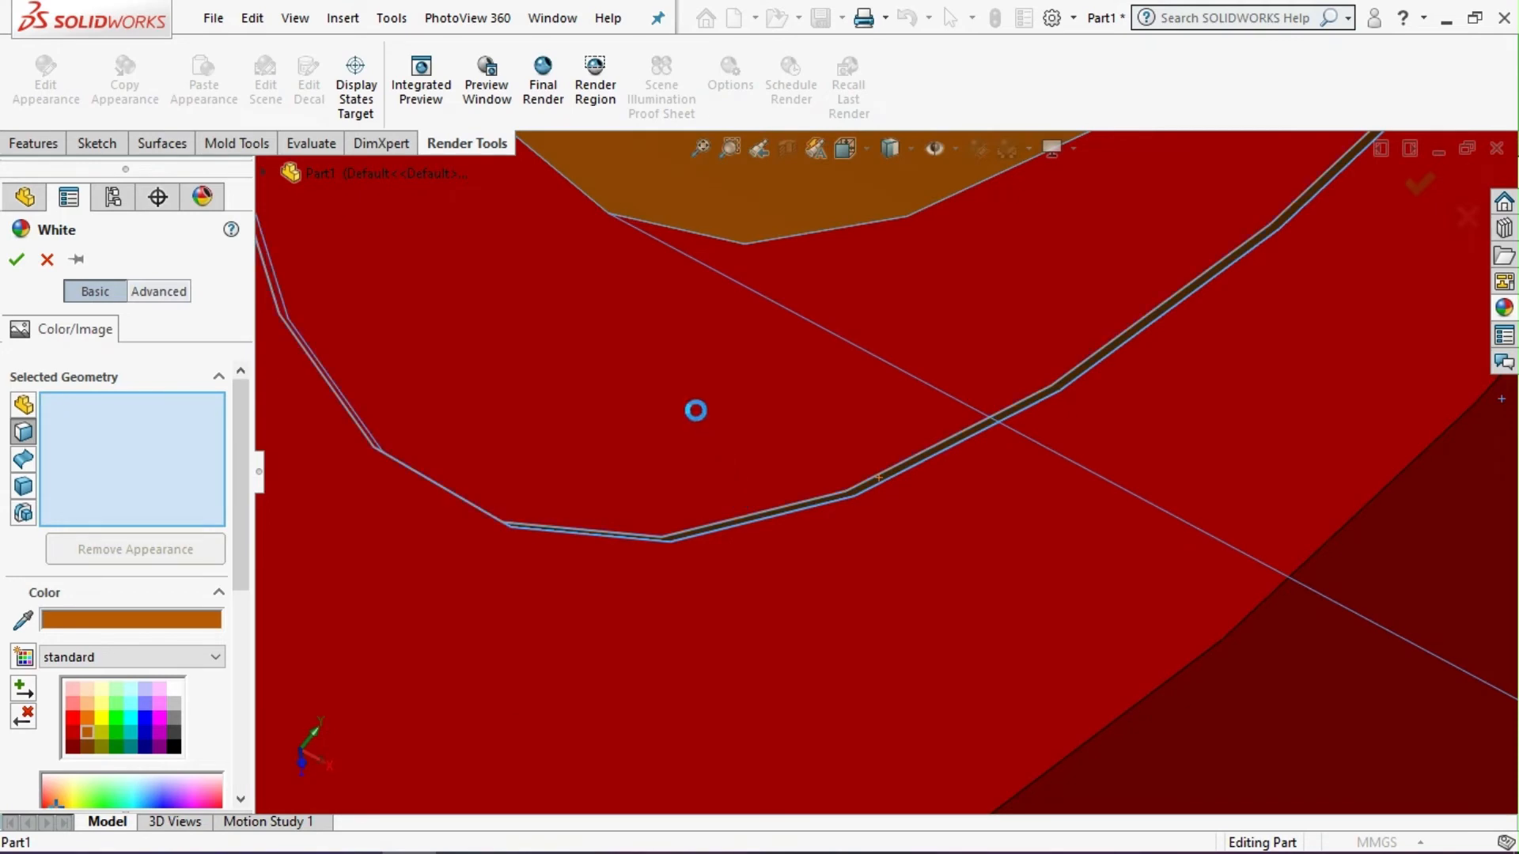
pyautogui.scroll(6, 705, 424)
pyautogui.moveTo(724, 453); pyautogui.dragTo(570, 395, button='middle')
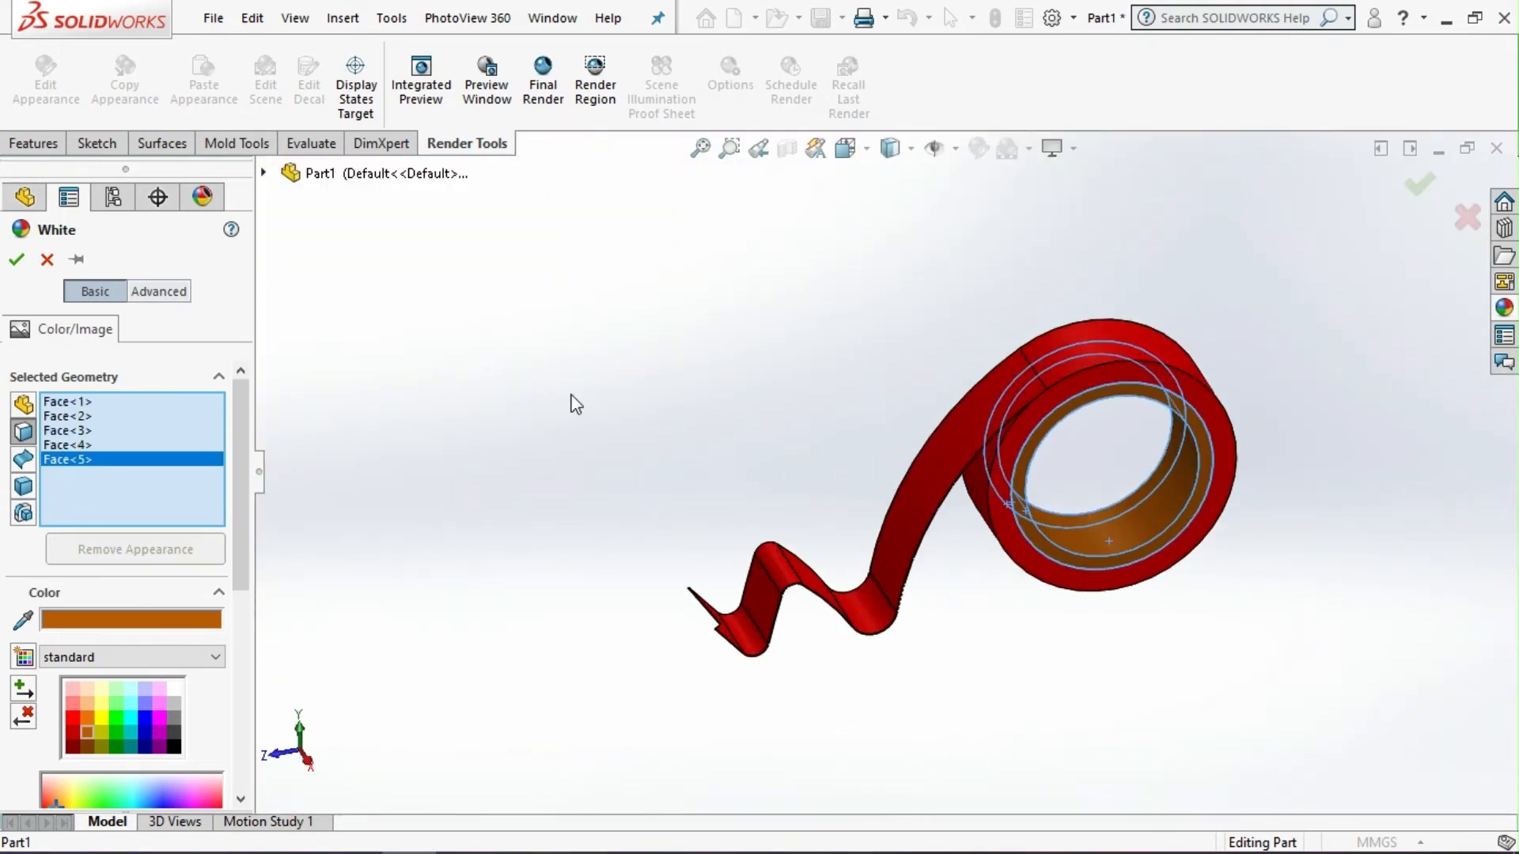
# Set the selected inner ring faces' color to medium gray and apply the appearance.
pyautogui.click(174, 704)
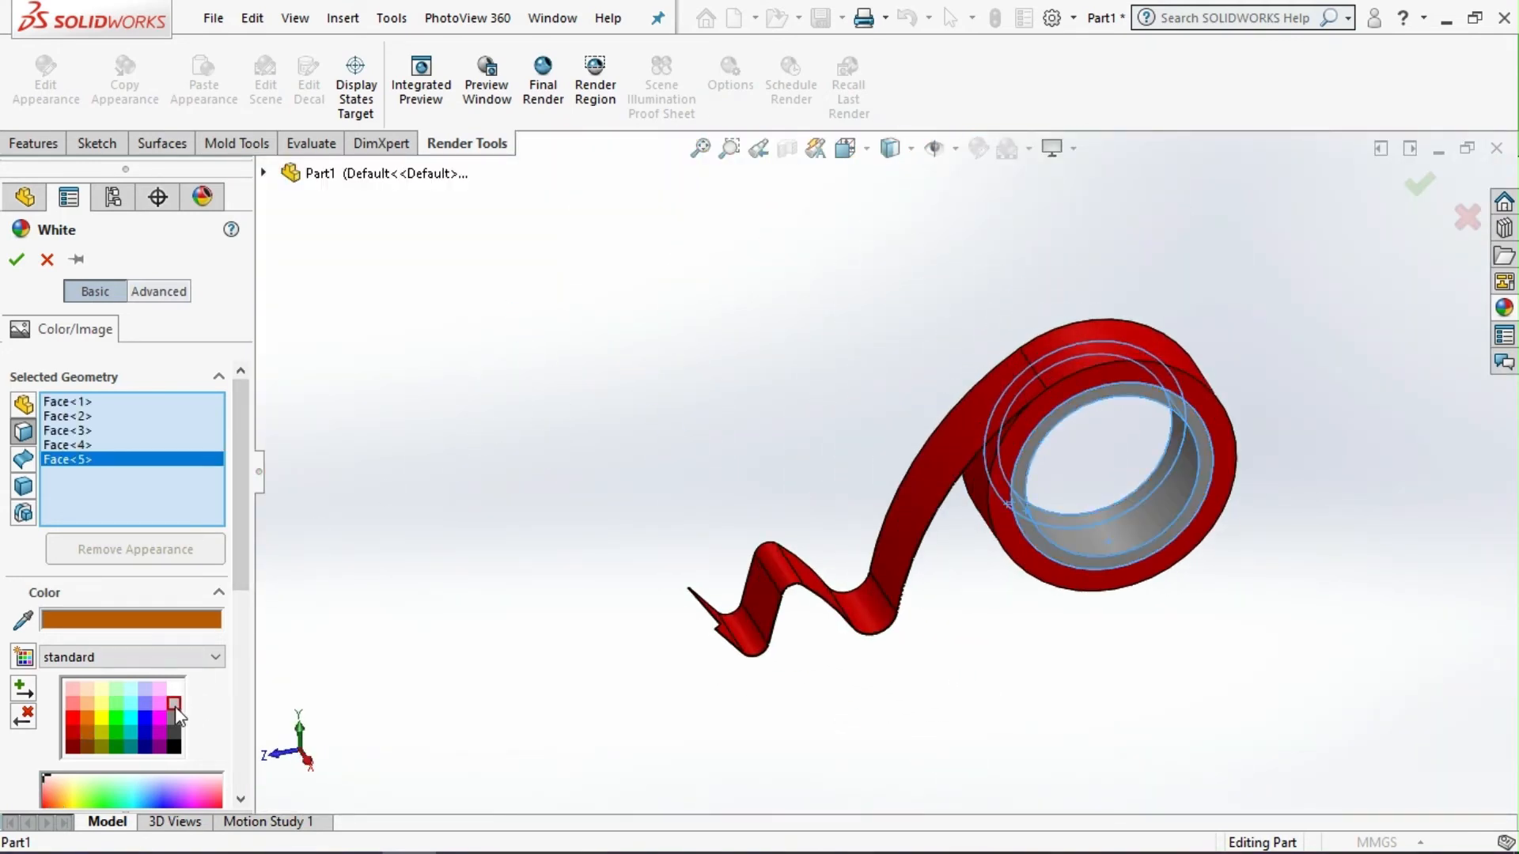
pyautogui.click(175, 718)
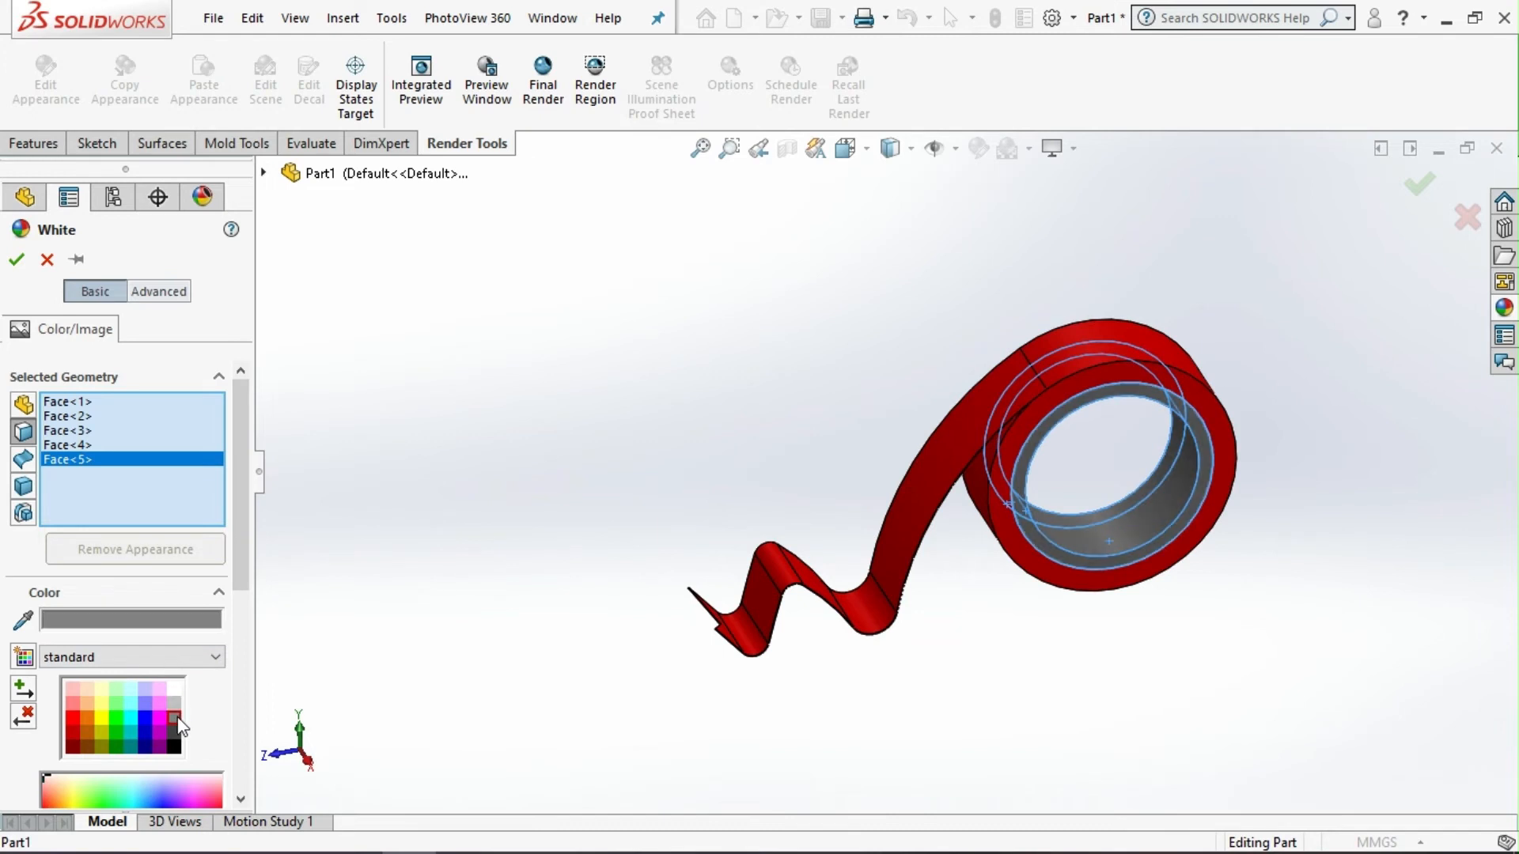
pyautogui.click(17, 259)
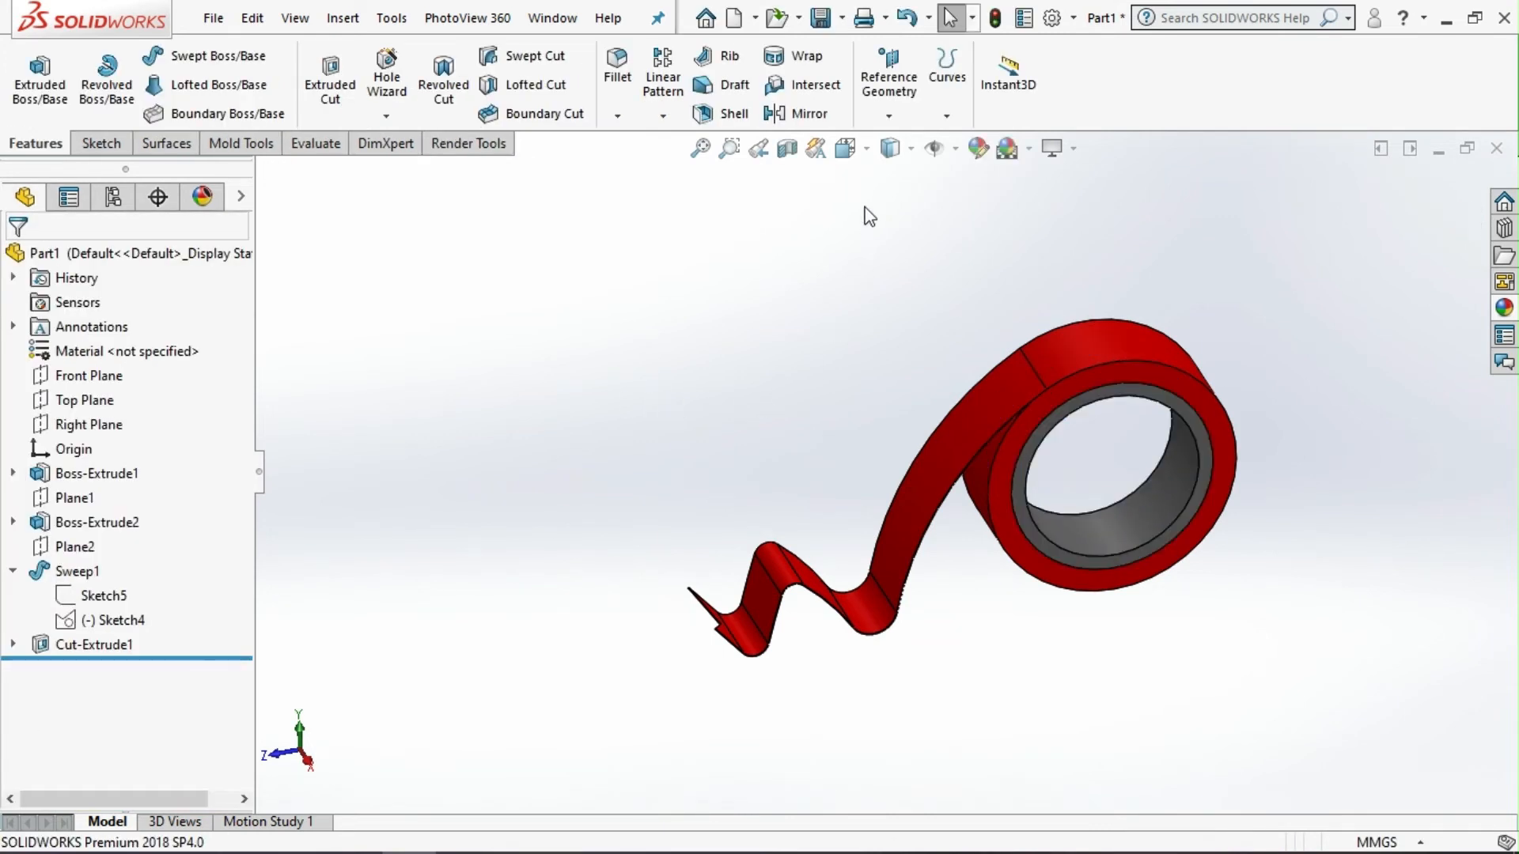
# Examine the colored tape roll in the front, top, right and isometric views.
pyautogui.press('space')
pyautogui.click(878, 242)
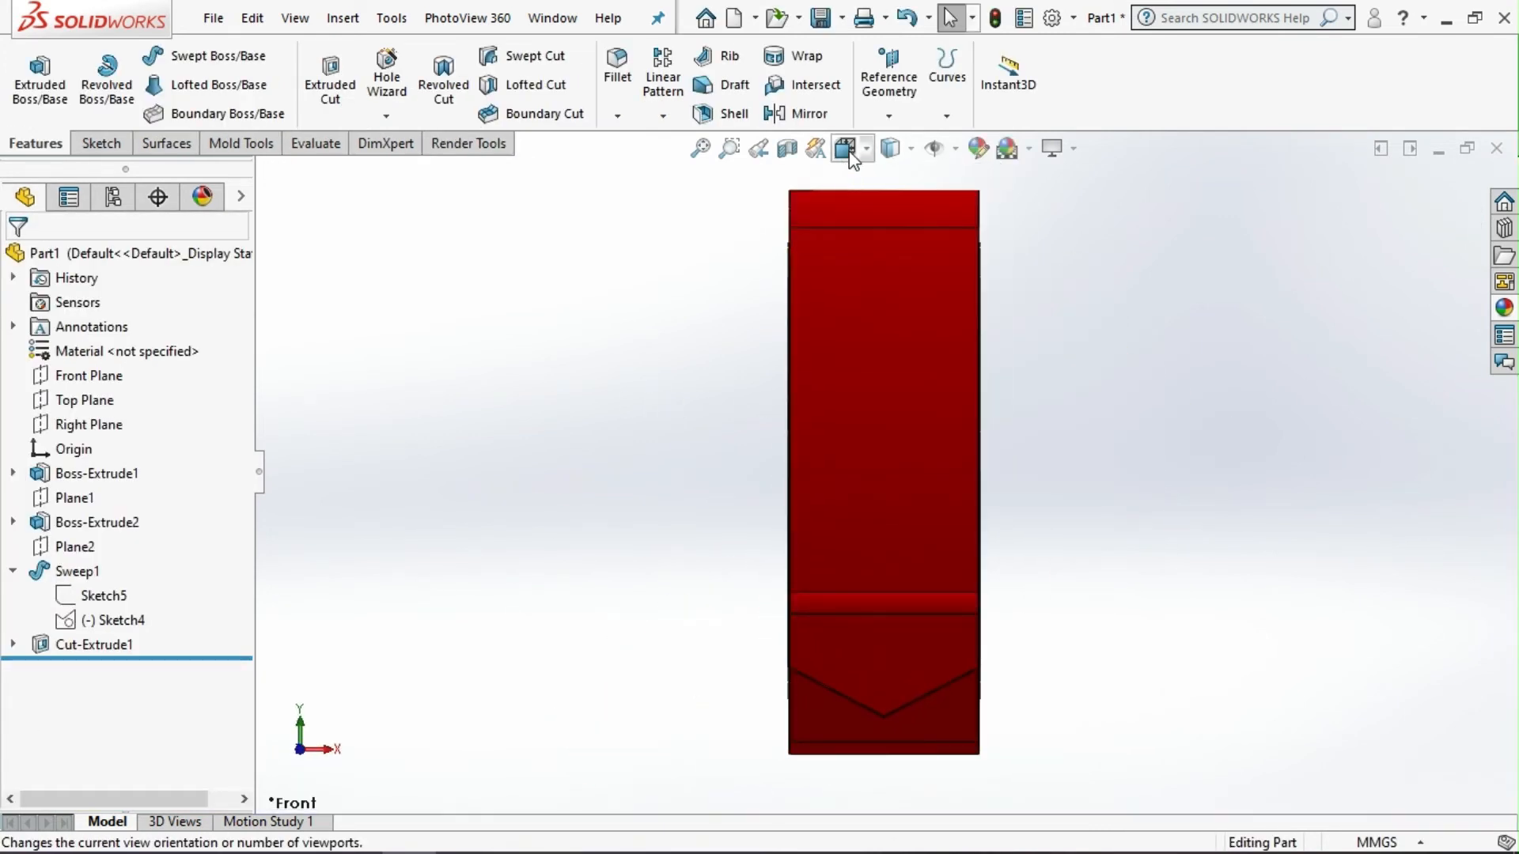
pyautogui.click(845, 149)
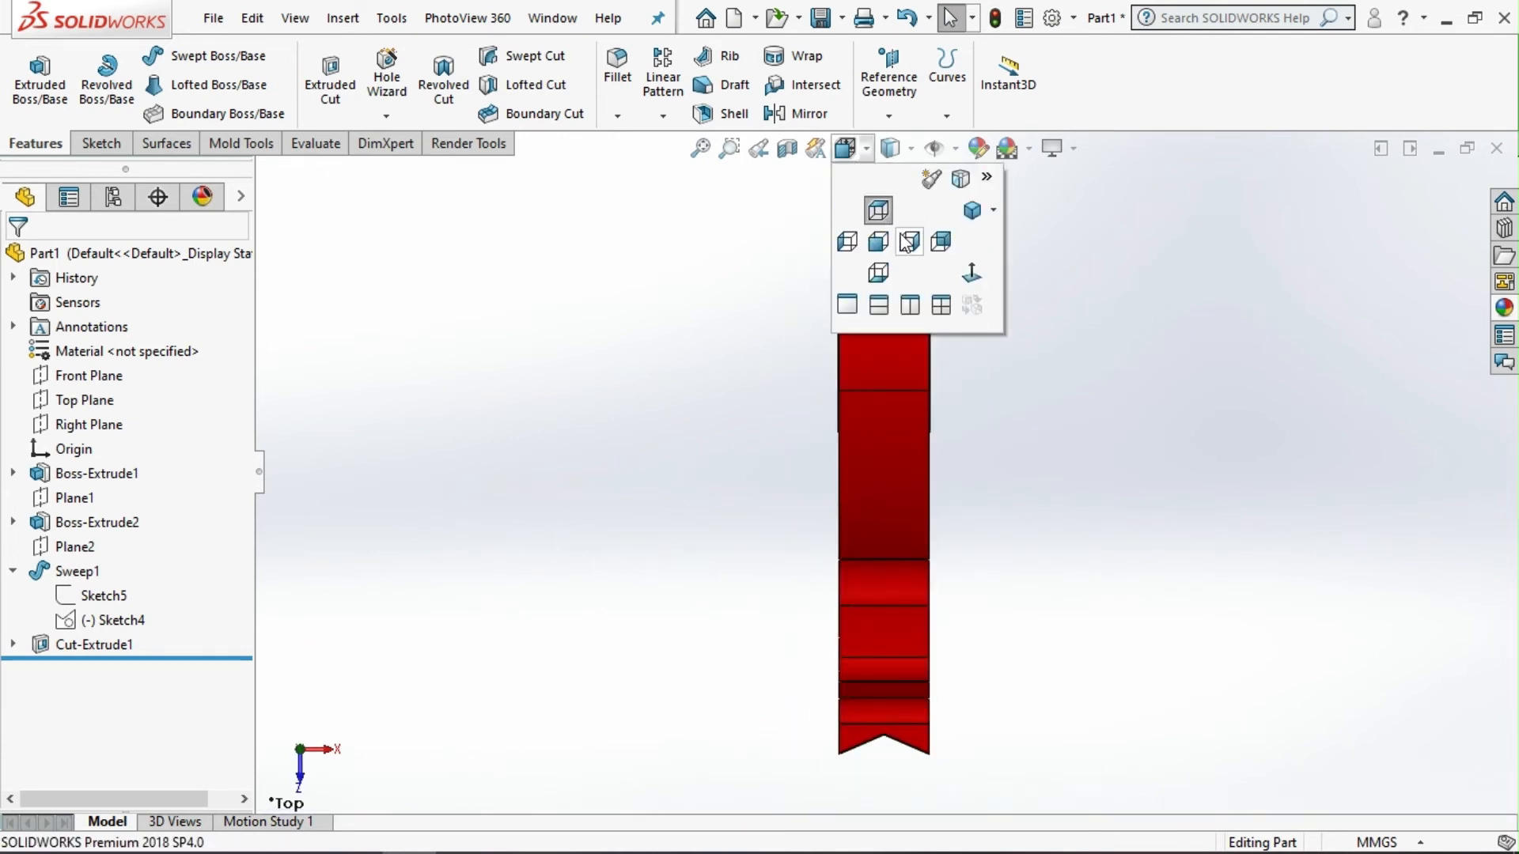
pyautogui.click(906, 242)
pyautogui.click(870, 149)
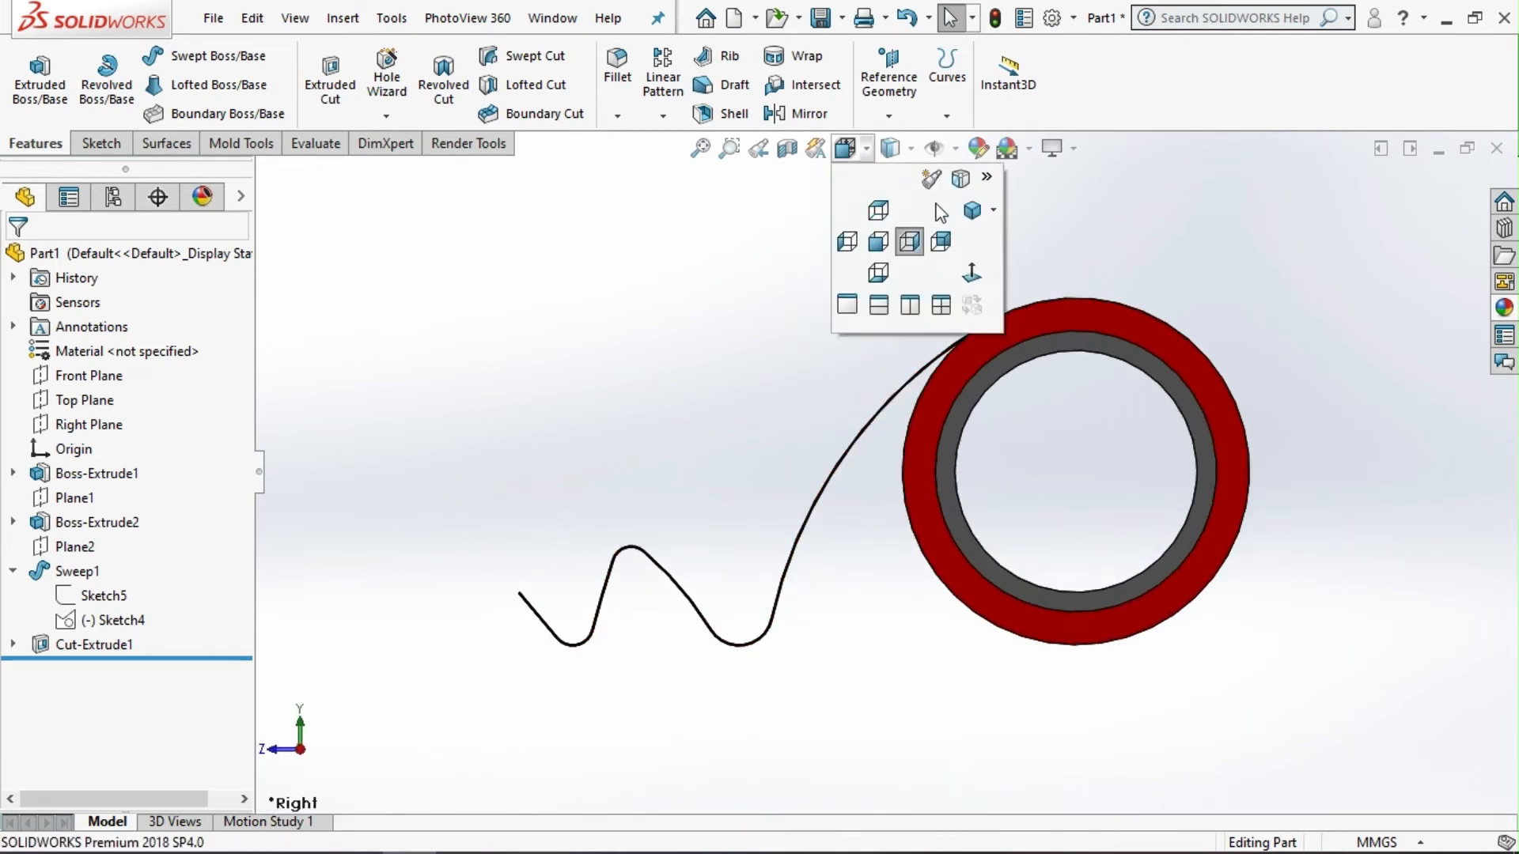
pyautogui.click(973, 214)
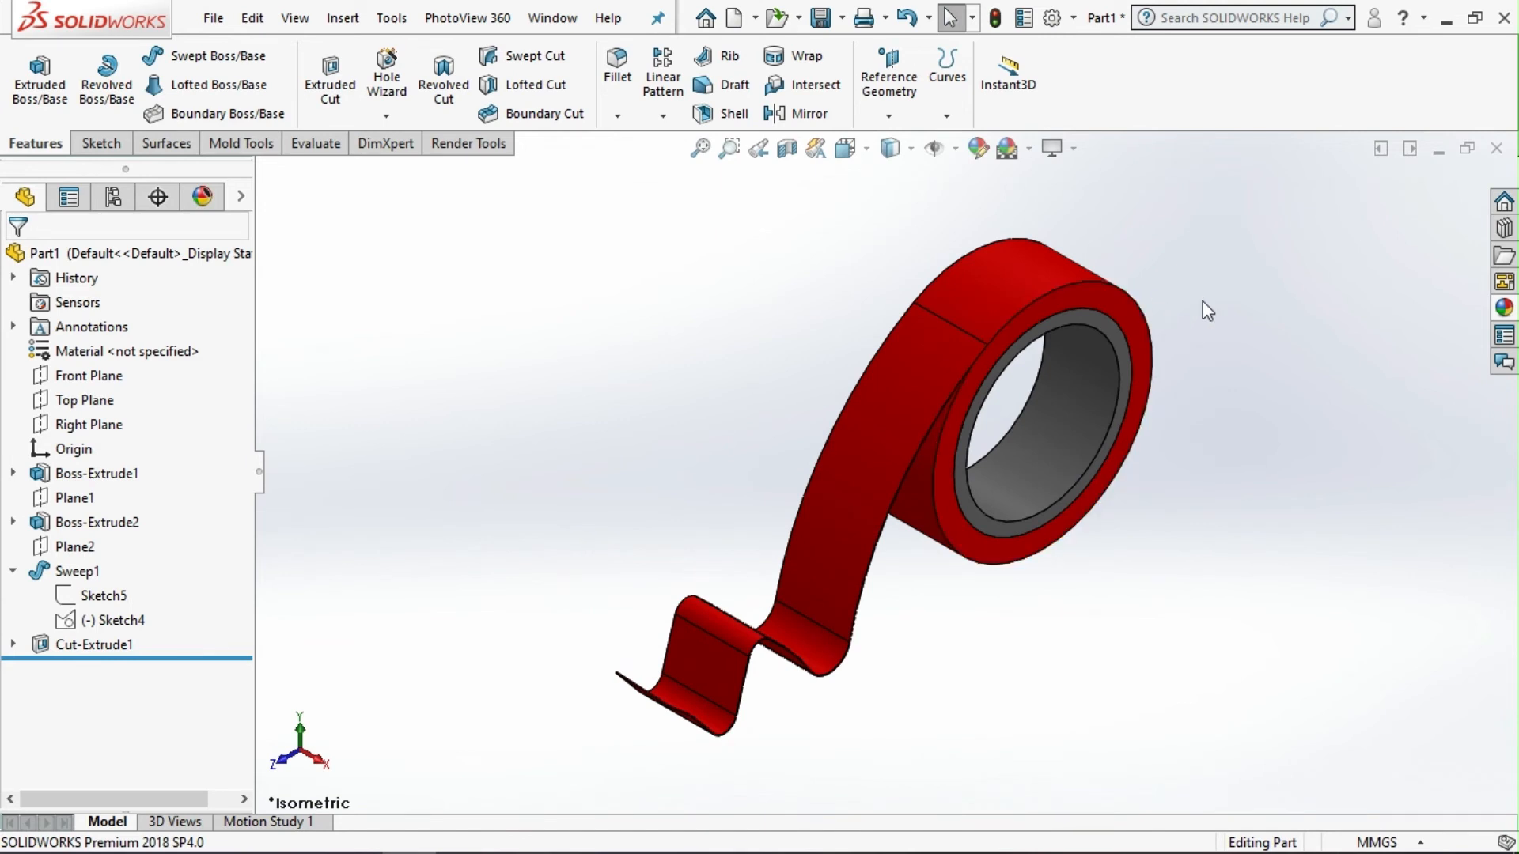
# Apply the Plain White scene as the model's background.
pyautogui.click(1052, 147)
pyautogui.click(1009, 149)
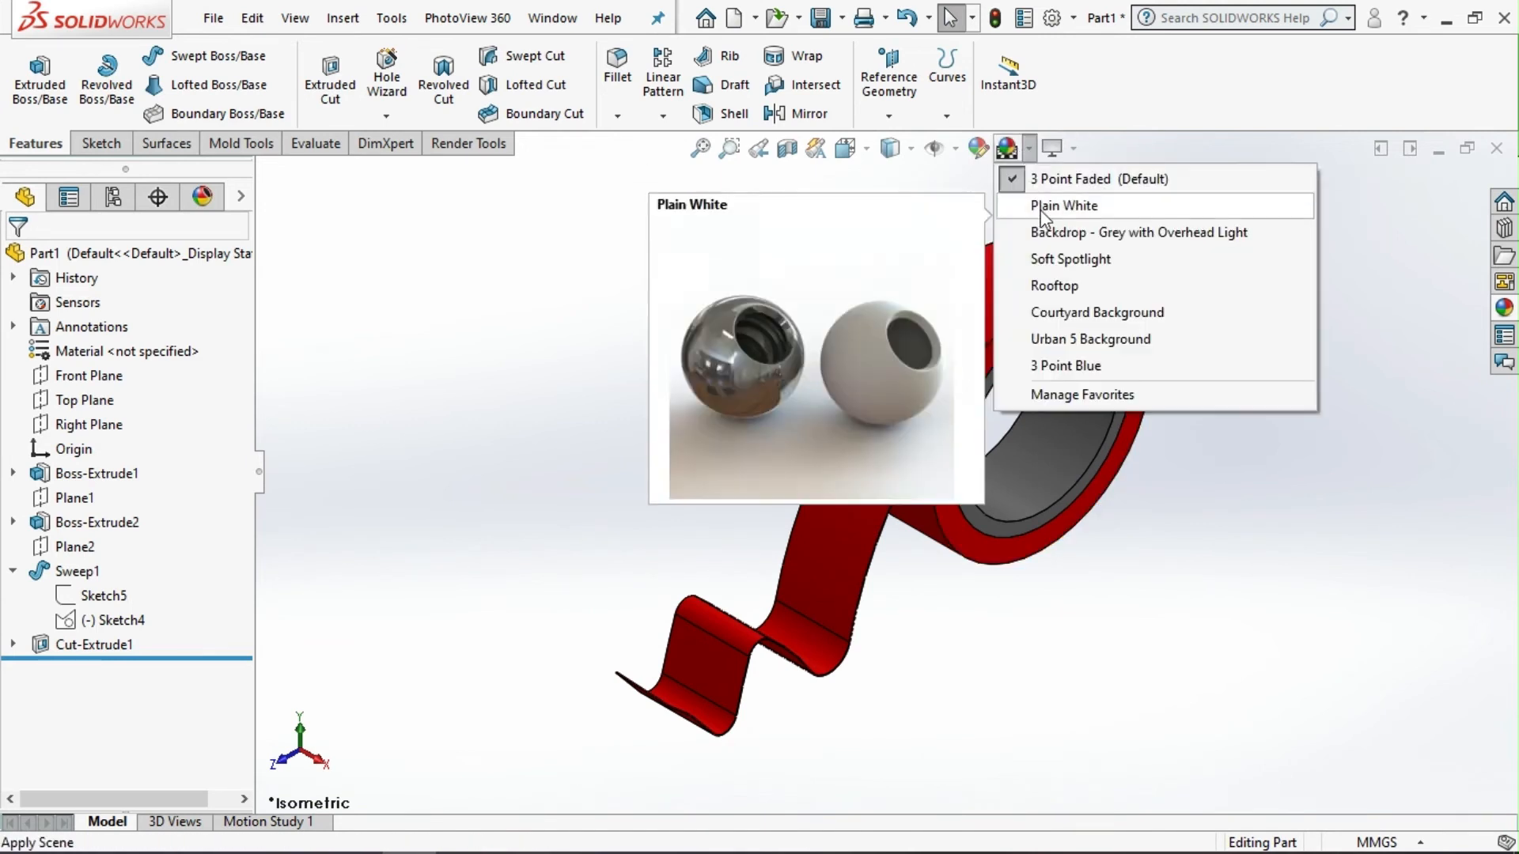
pyautogui.click(1044, 203)
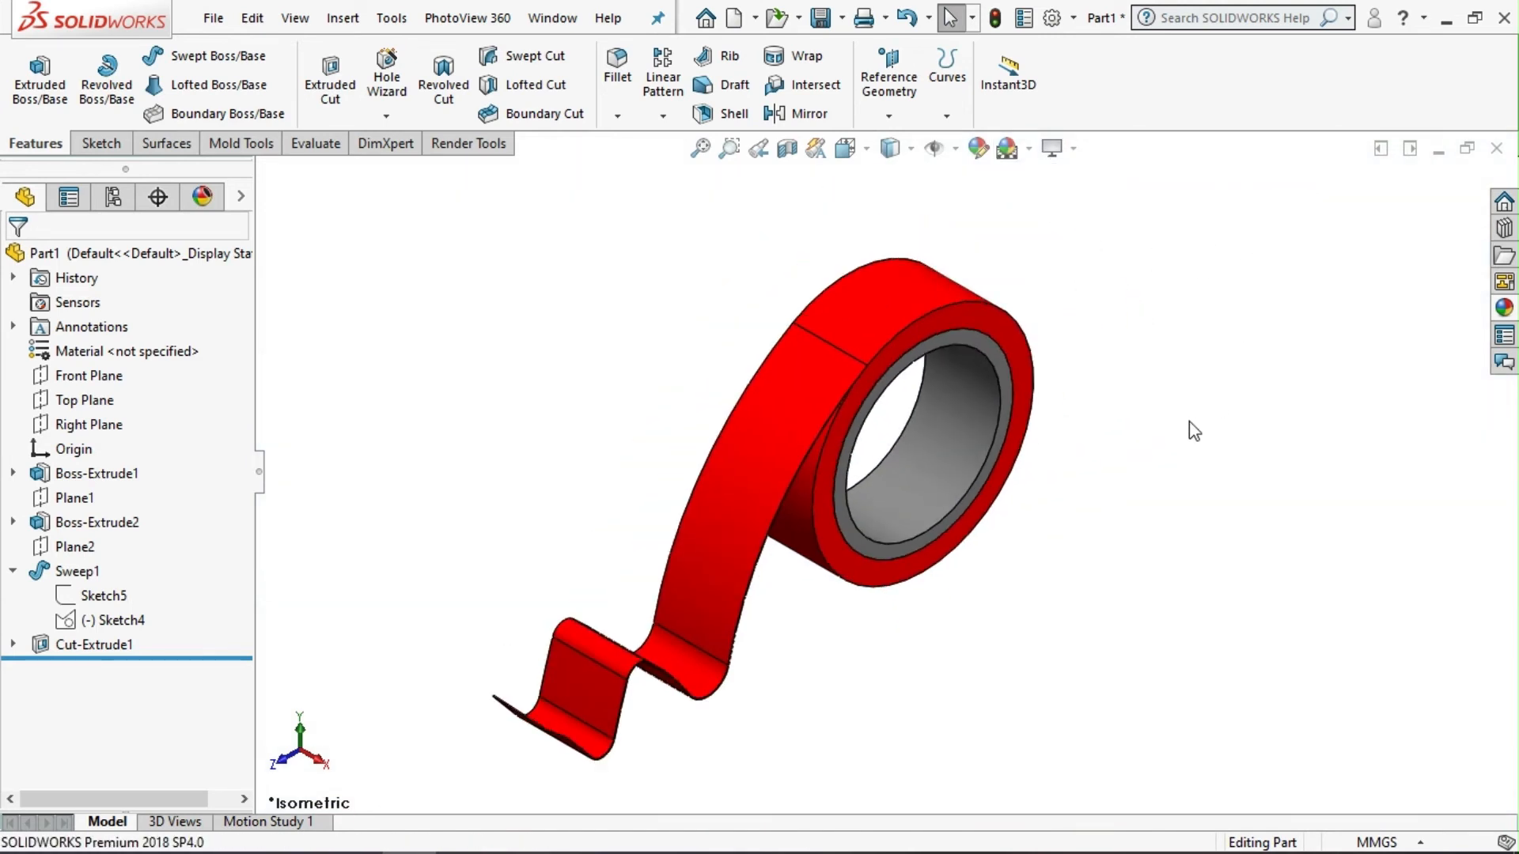
# Run a Final Render of the tape roll from the isometric orientation with Perspective View turned on.
pyautogui.moveTo(1007, 561); pyautogui.dragTo(881, 203, button='middle')
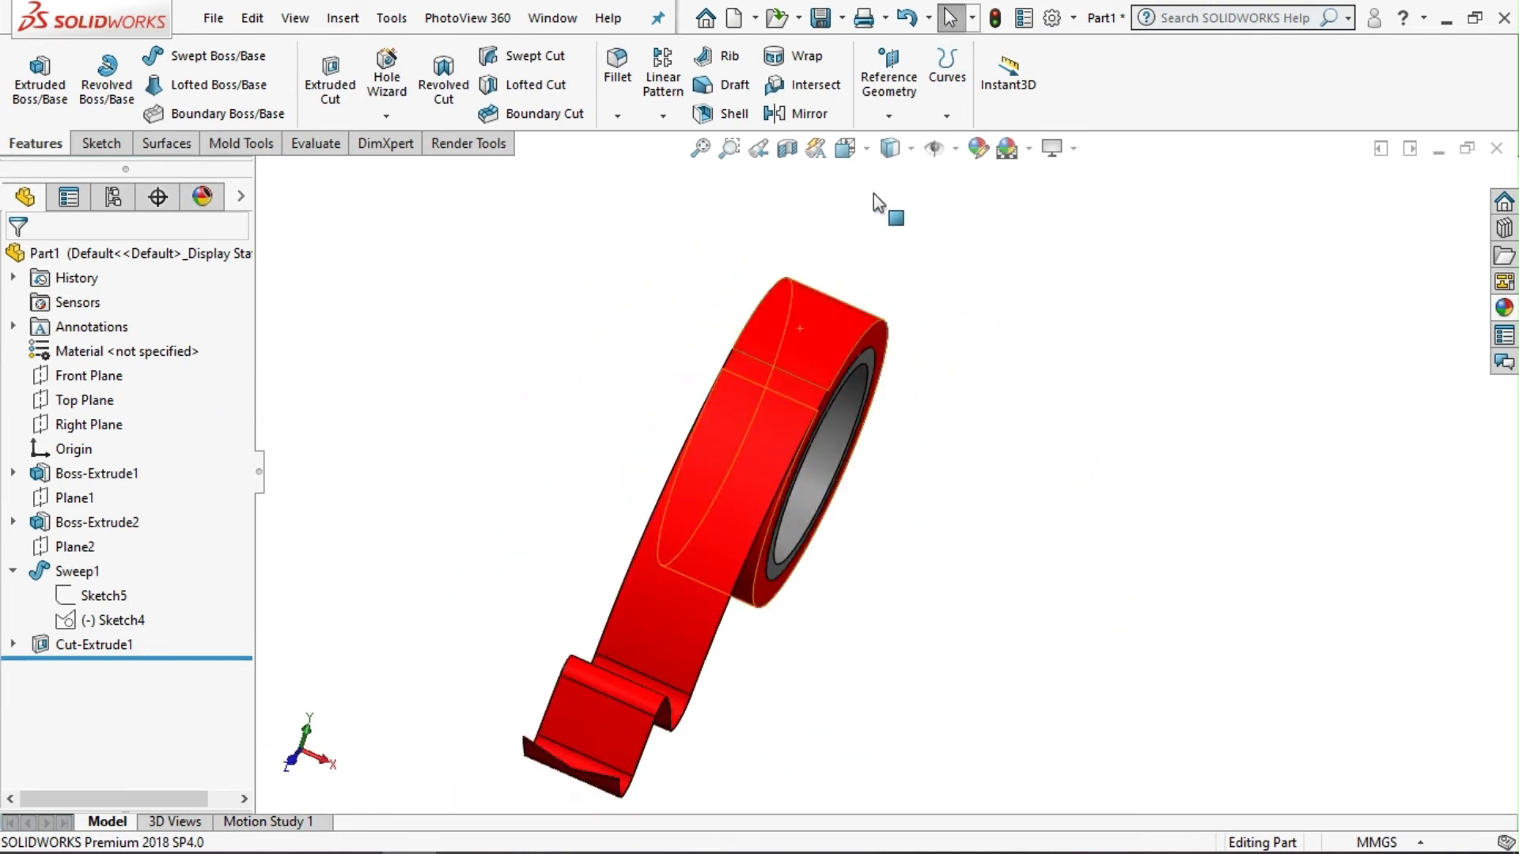
pyautogui.click(845, 148)
pyautogui.click(941, 242)
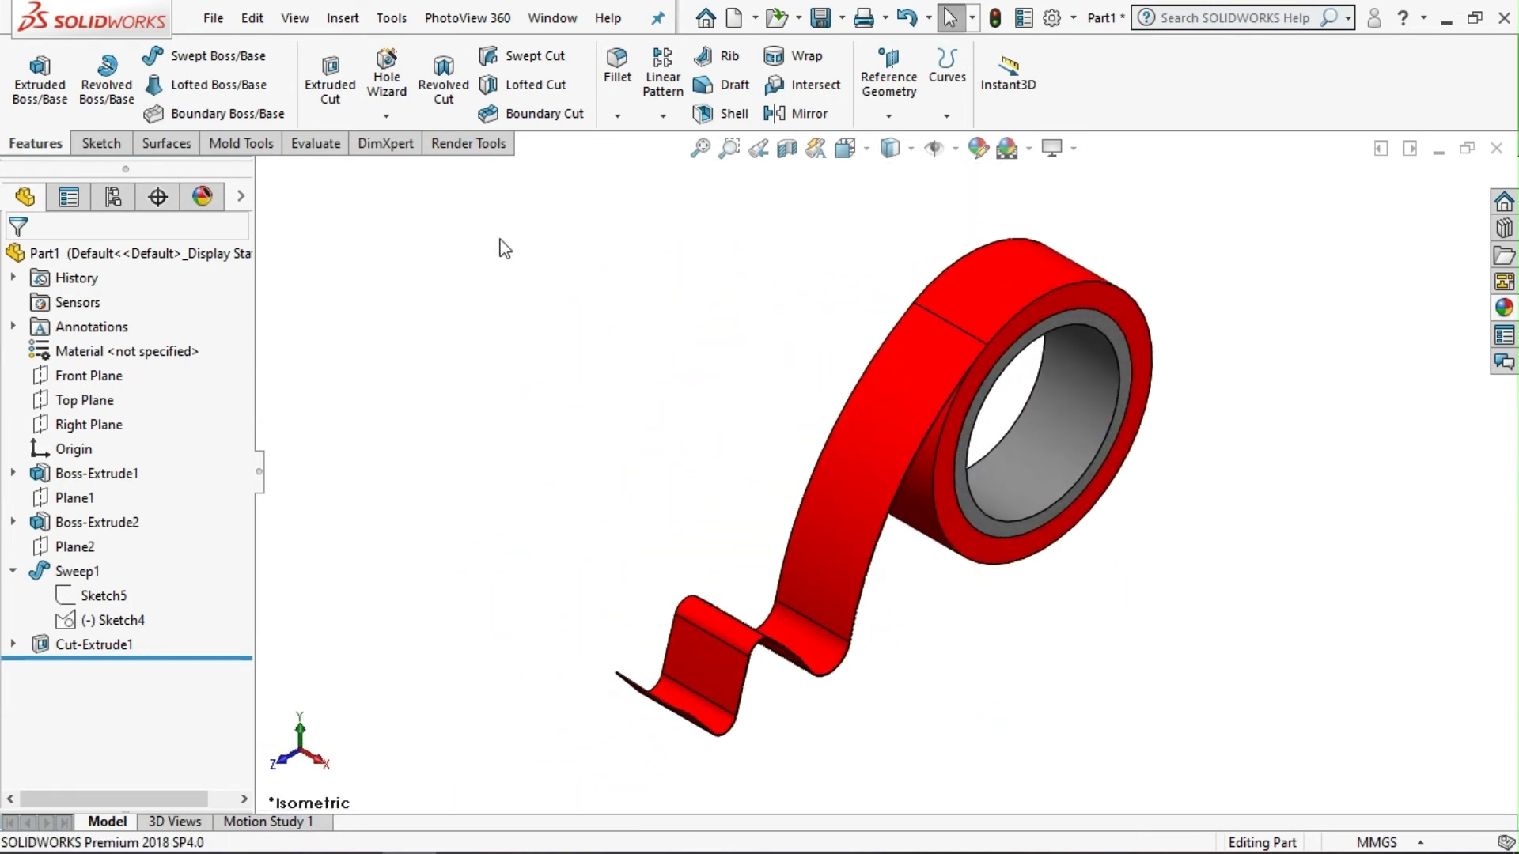
pyautogui.click(468, 144)
pyautogui.click(552, 96)
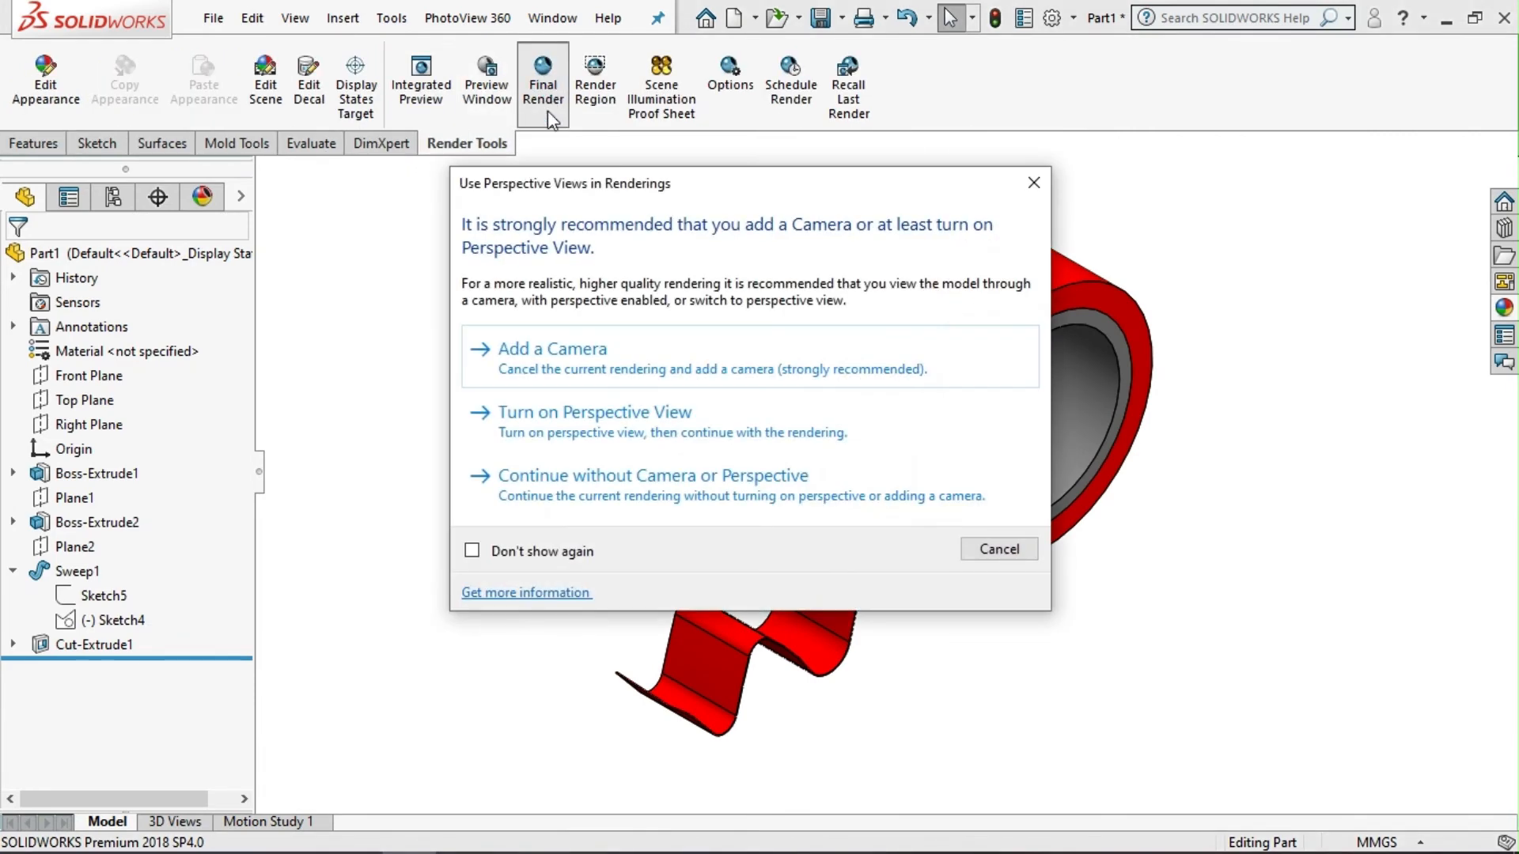
pyautogui.click(568, 422)
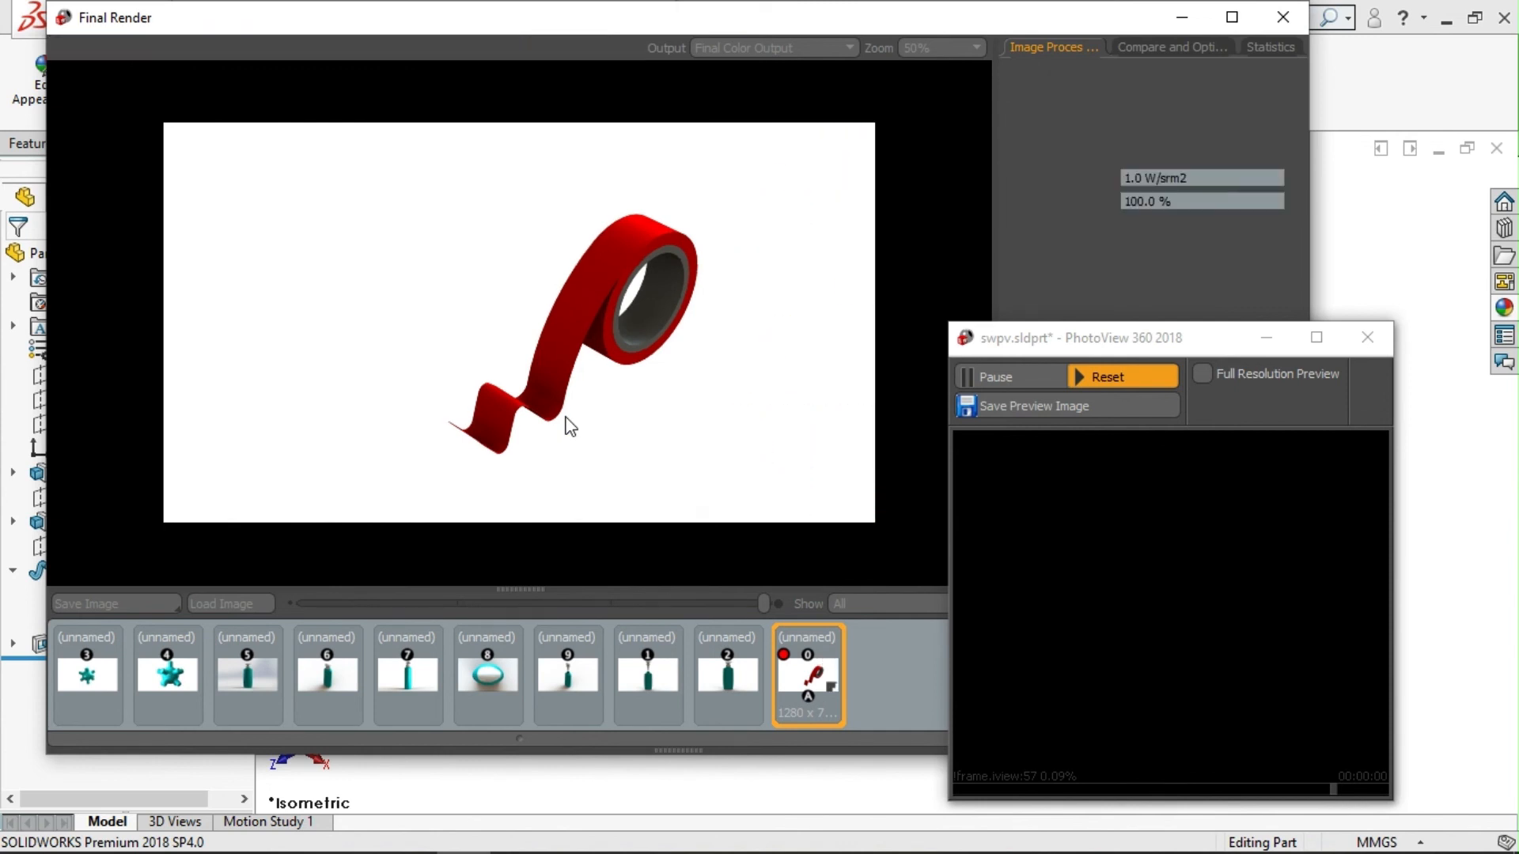
# Inspect the rendered tape roll up close, then minimize the render window and close the preview window.
pyautogui.scroll(-2, 566, 418)
pyautogui.scroll(3, 566, 418)
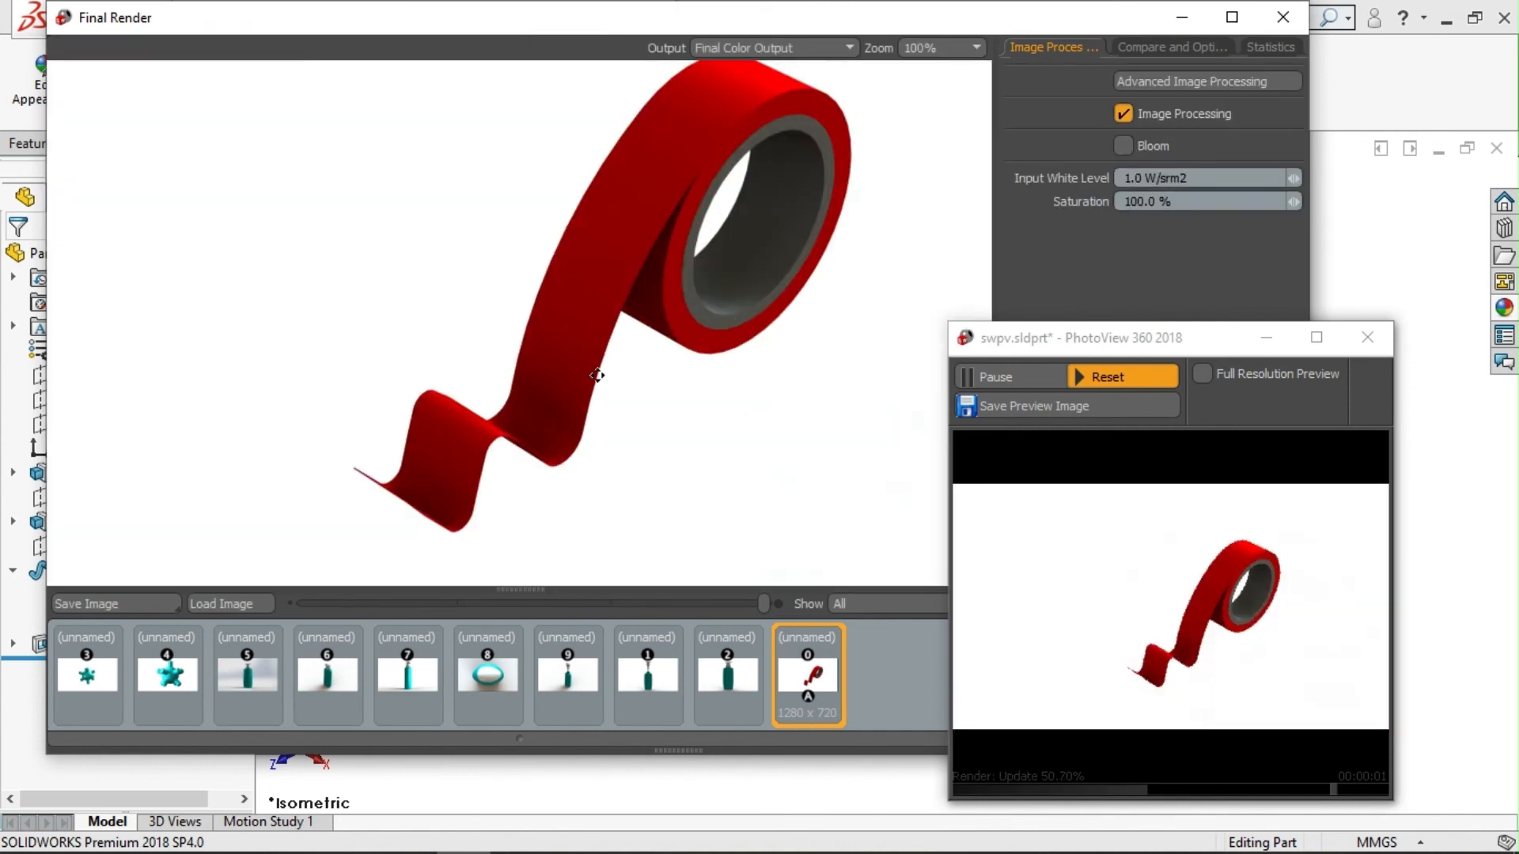
pyautogui.scroll(-1, 598, 376)
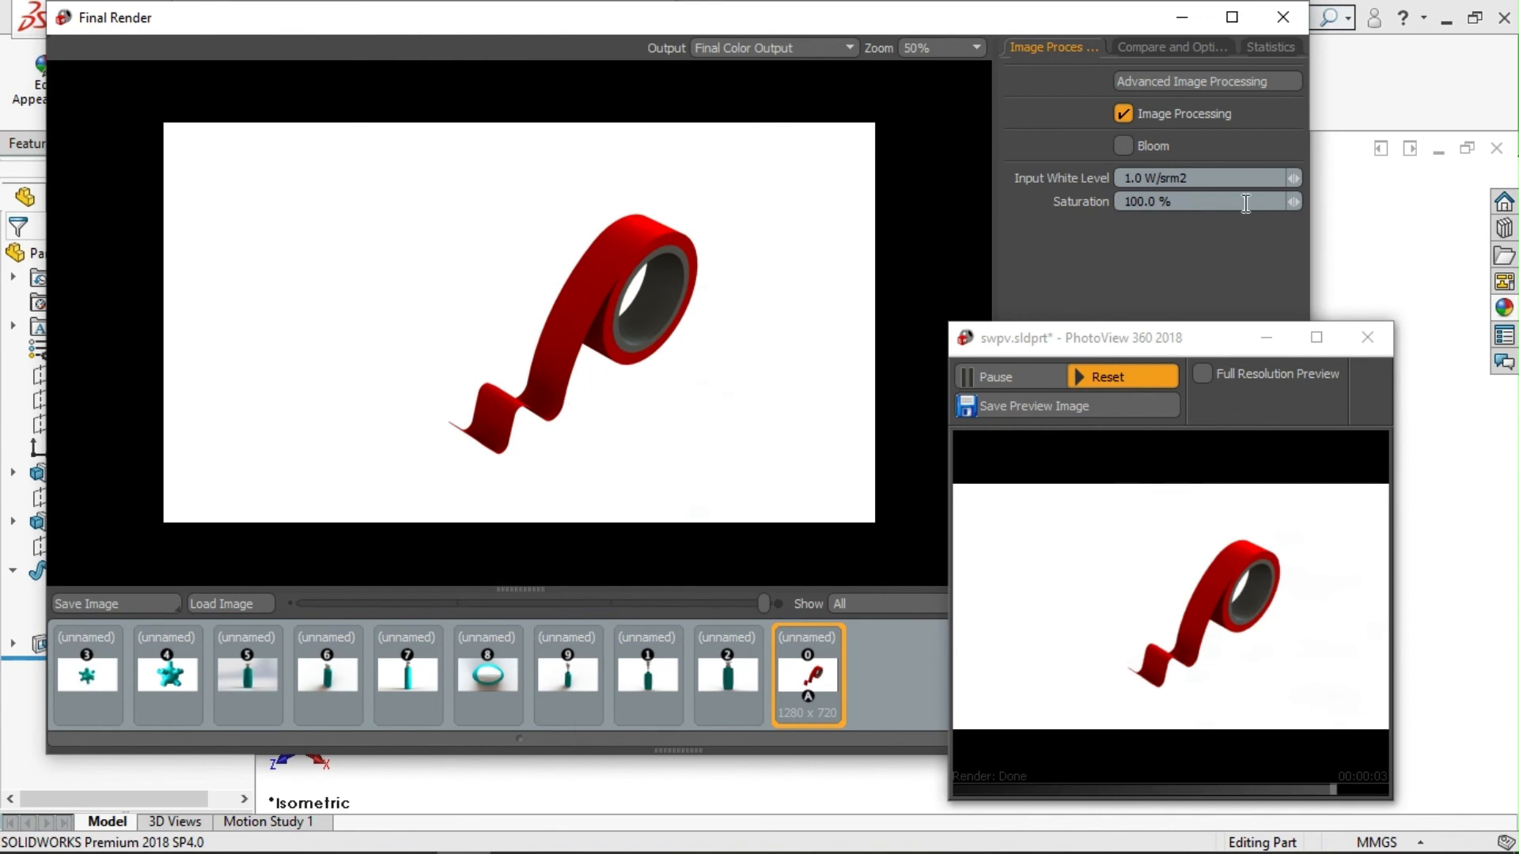
pyautogui.click(1182, 18)
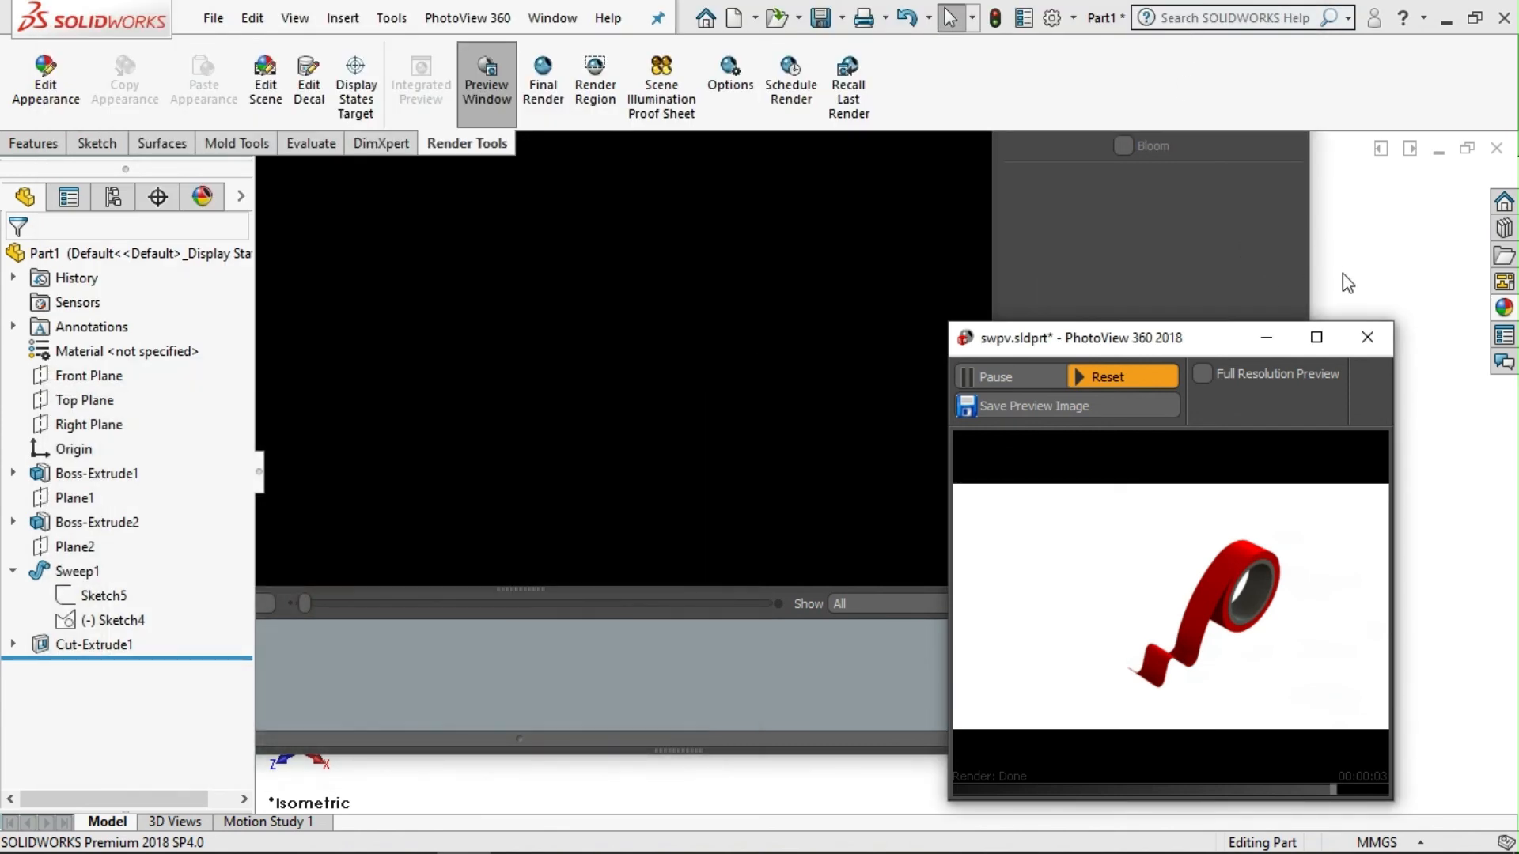
pyautogui.click(1367, 337)
# Change the display style to Shaded without edges and examine the tape roll and its notched strip end.
pyautogui.moveTo(875, 430)
pyautogui.mouseDown(button='middle')
pyautogui.moveTo(739, 467)
pyautogui.moveTo(817, 305)
pyautogui.moveTo(814, 380)
pyautogui.moveTo(858, 380)
pyautogui.moveTo(943, 268)
pyautogui.moveTo(1126, 366)
pyautogui.moveTo(1176, 509)
pyautogui.moveTo(887, 531)
pyautogui.moveTo(821, 593)
pyautogui.moveTo(861, 674)
pyautogui.moveTo(705, 502)
pyautogui.mouseUp(button='middle')
pyautogui.click(911, 148)
pyautogui.click(892, 210)
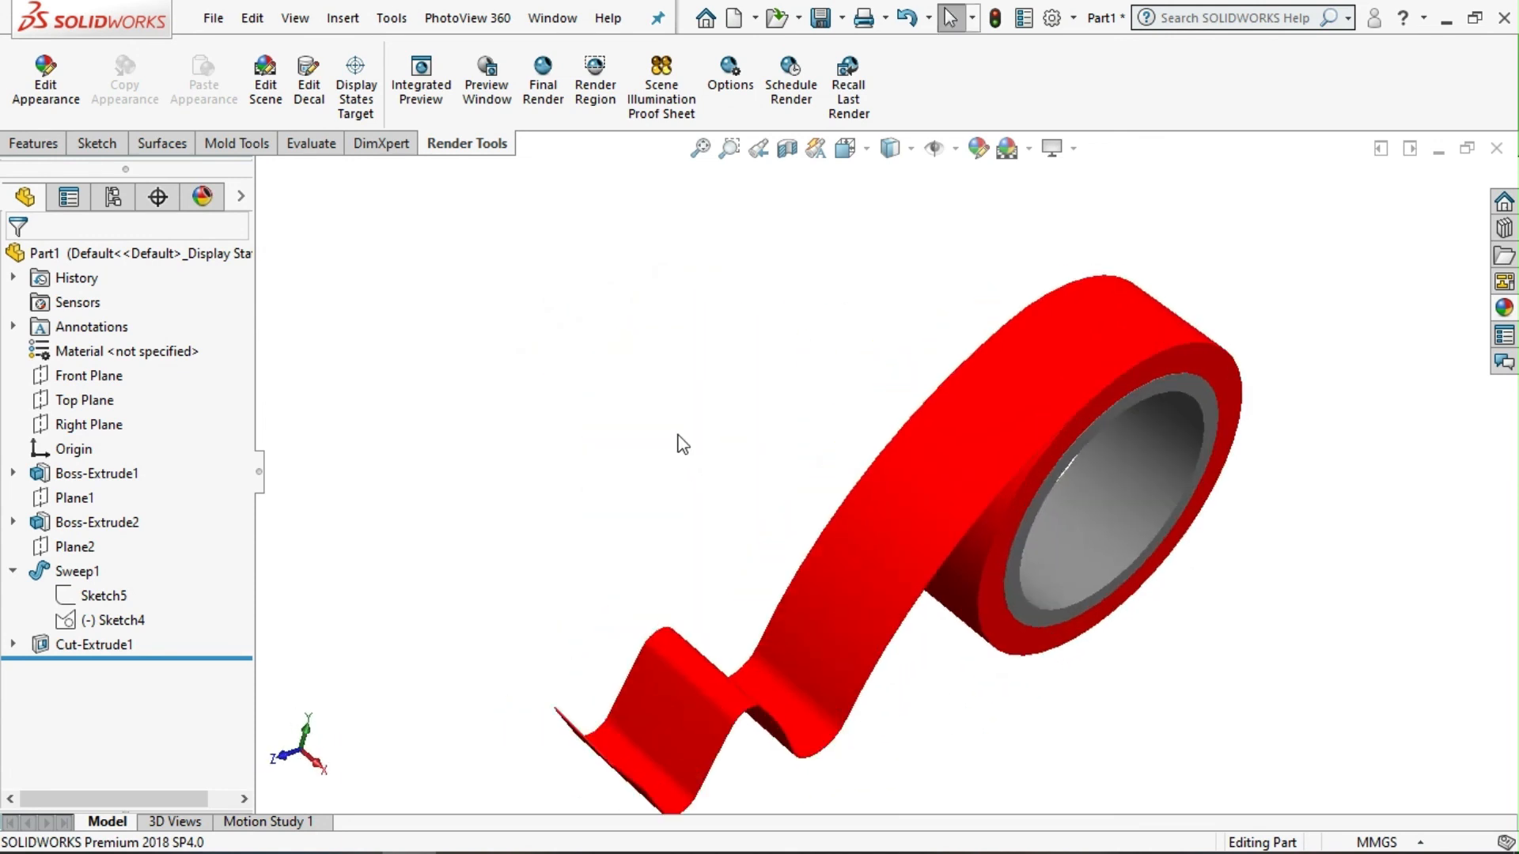
pyautogui.moveTo(705, 421); pyautogui.dragTo(631, 486, button='middle')
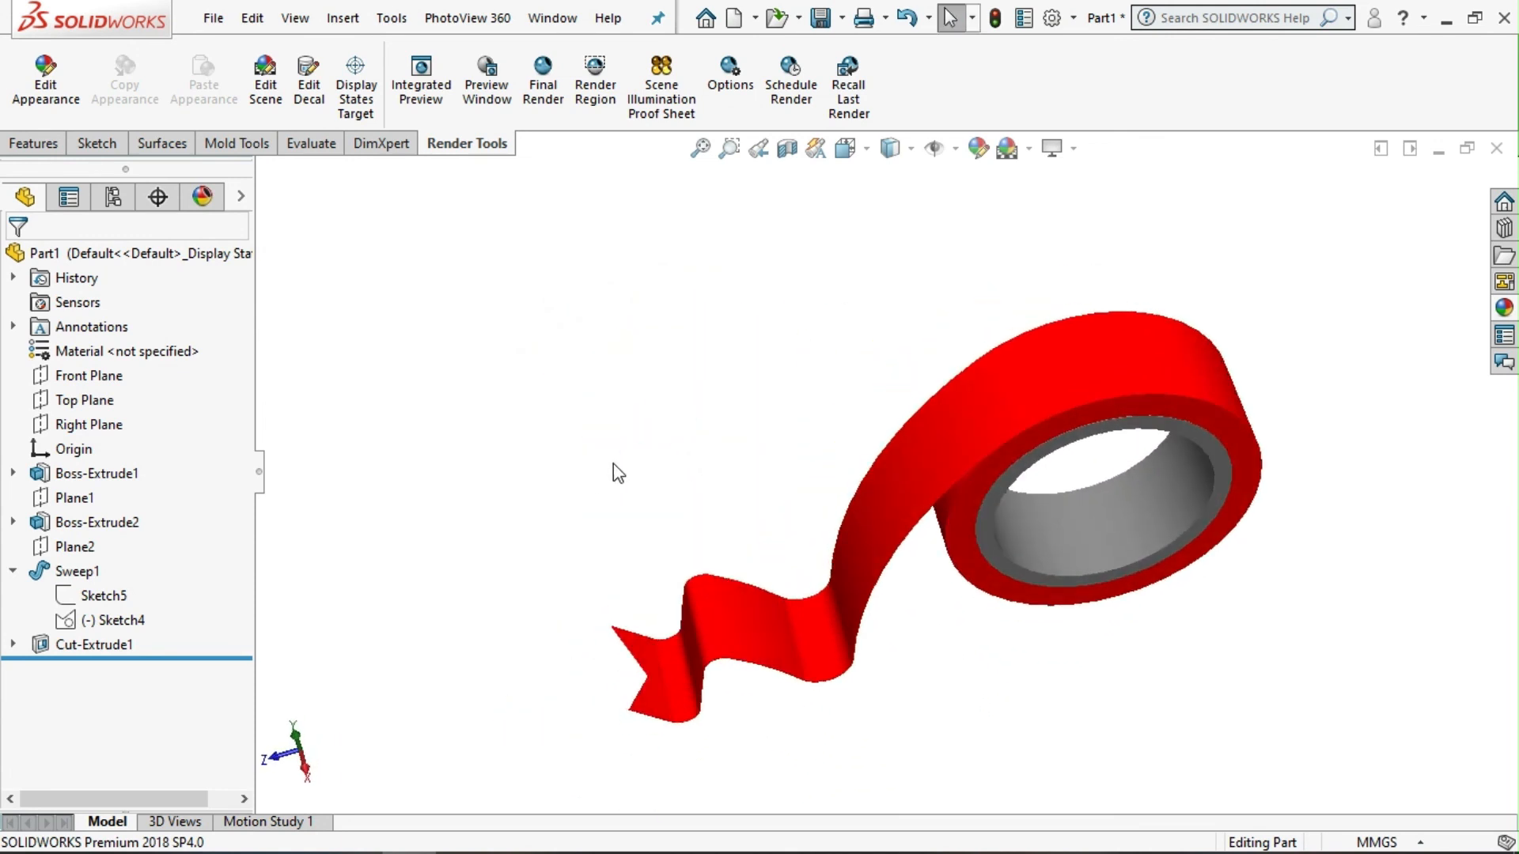
pyautogui.scroll(-3, 1278, 580)
pyautogui.scroll(2, 1278, 580)
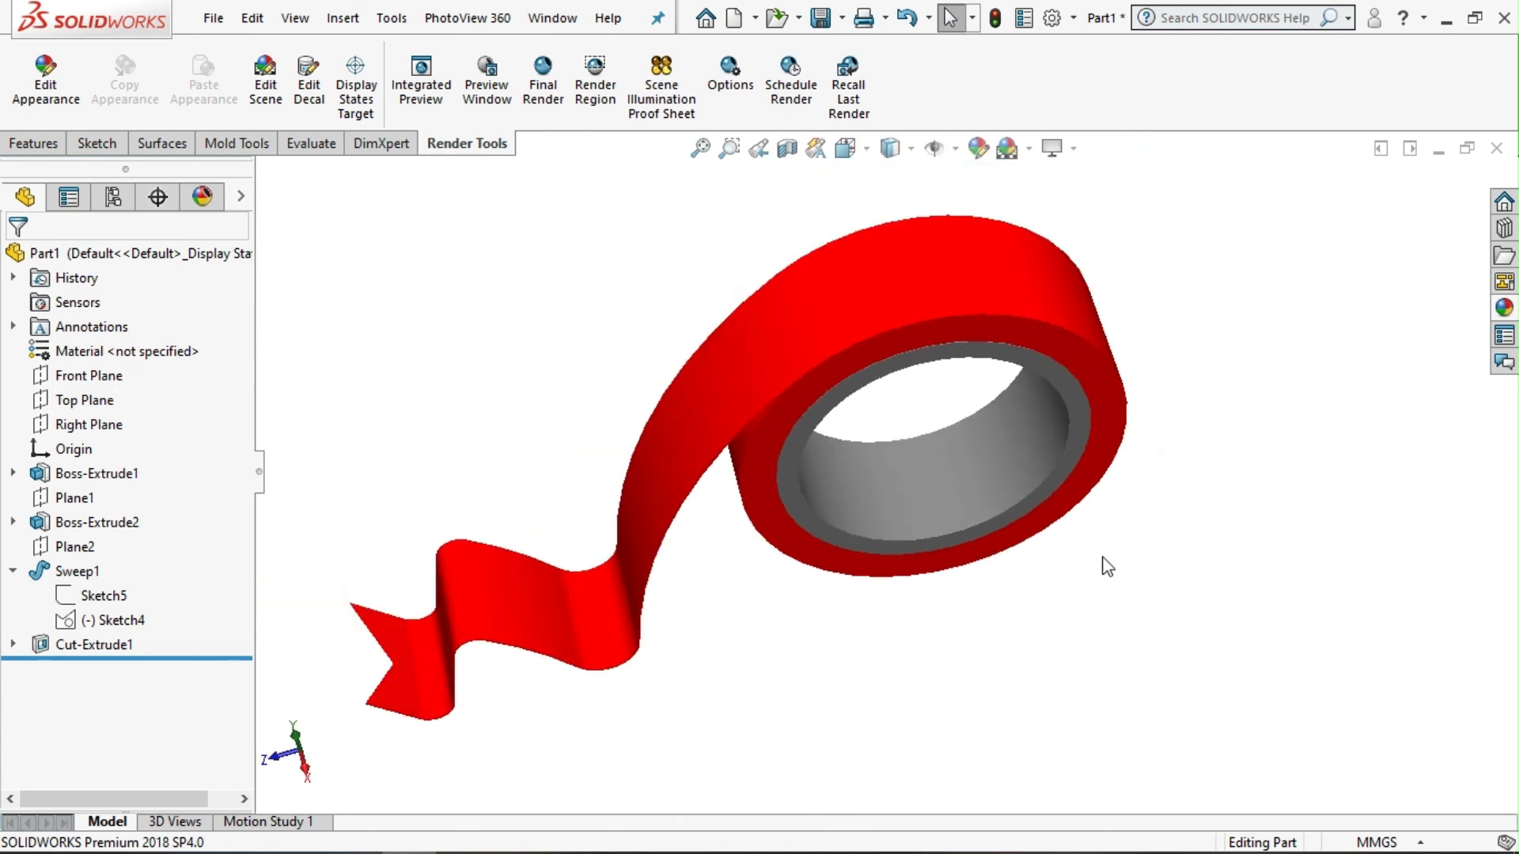